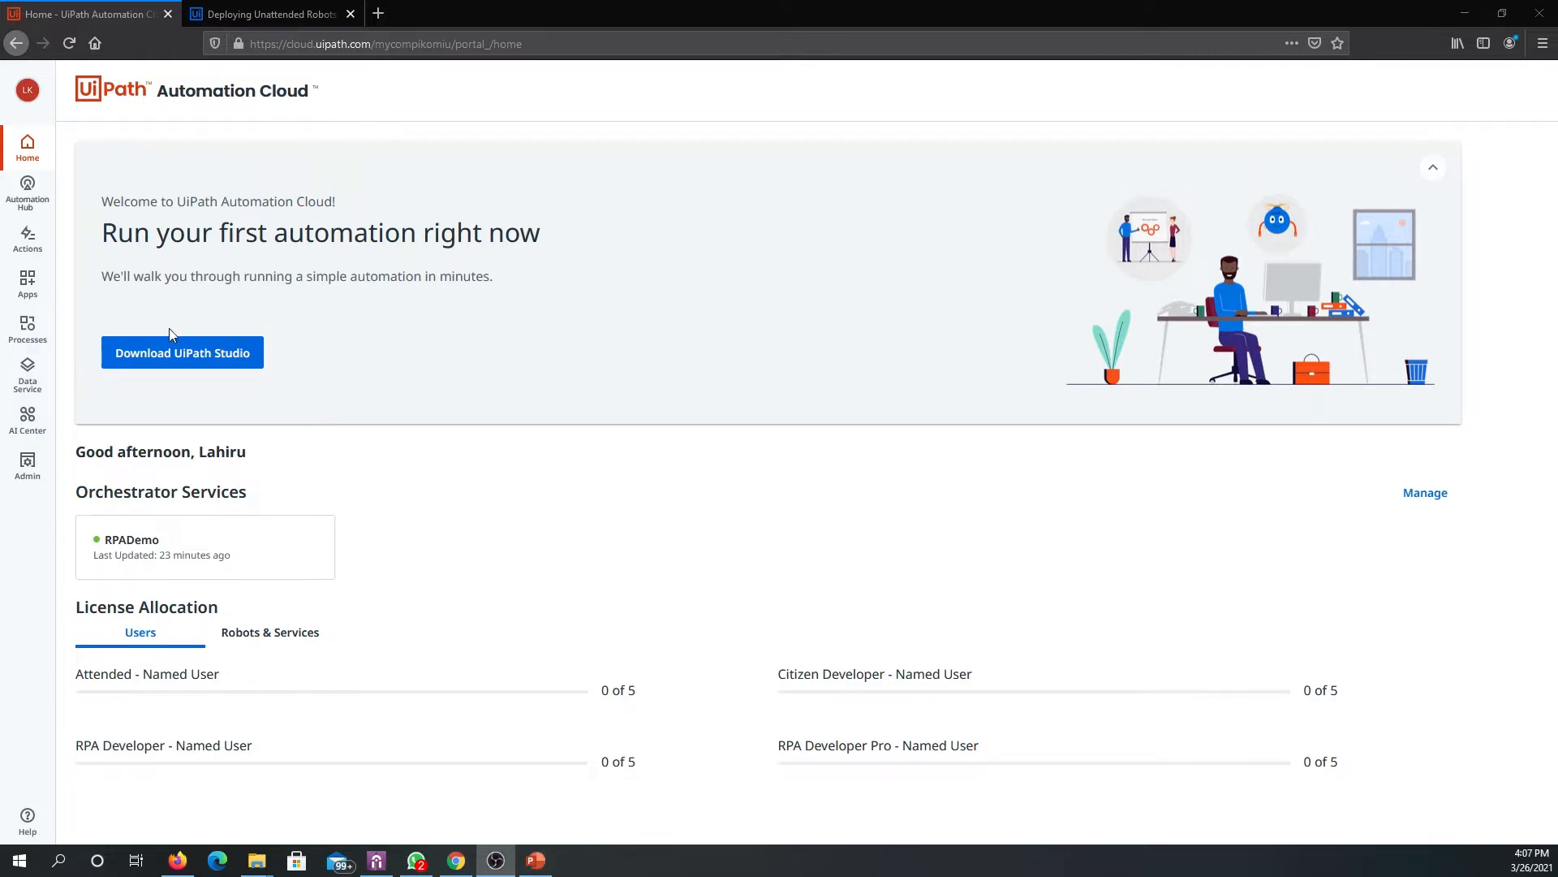
- Review the RPADemo tenant's license allocation and its editable runtime license counts in the admin area, without saving changes
left_click(38, 474)
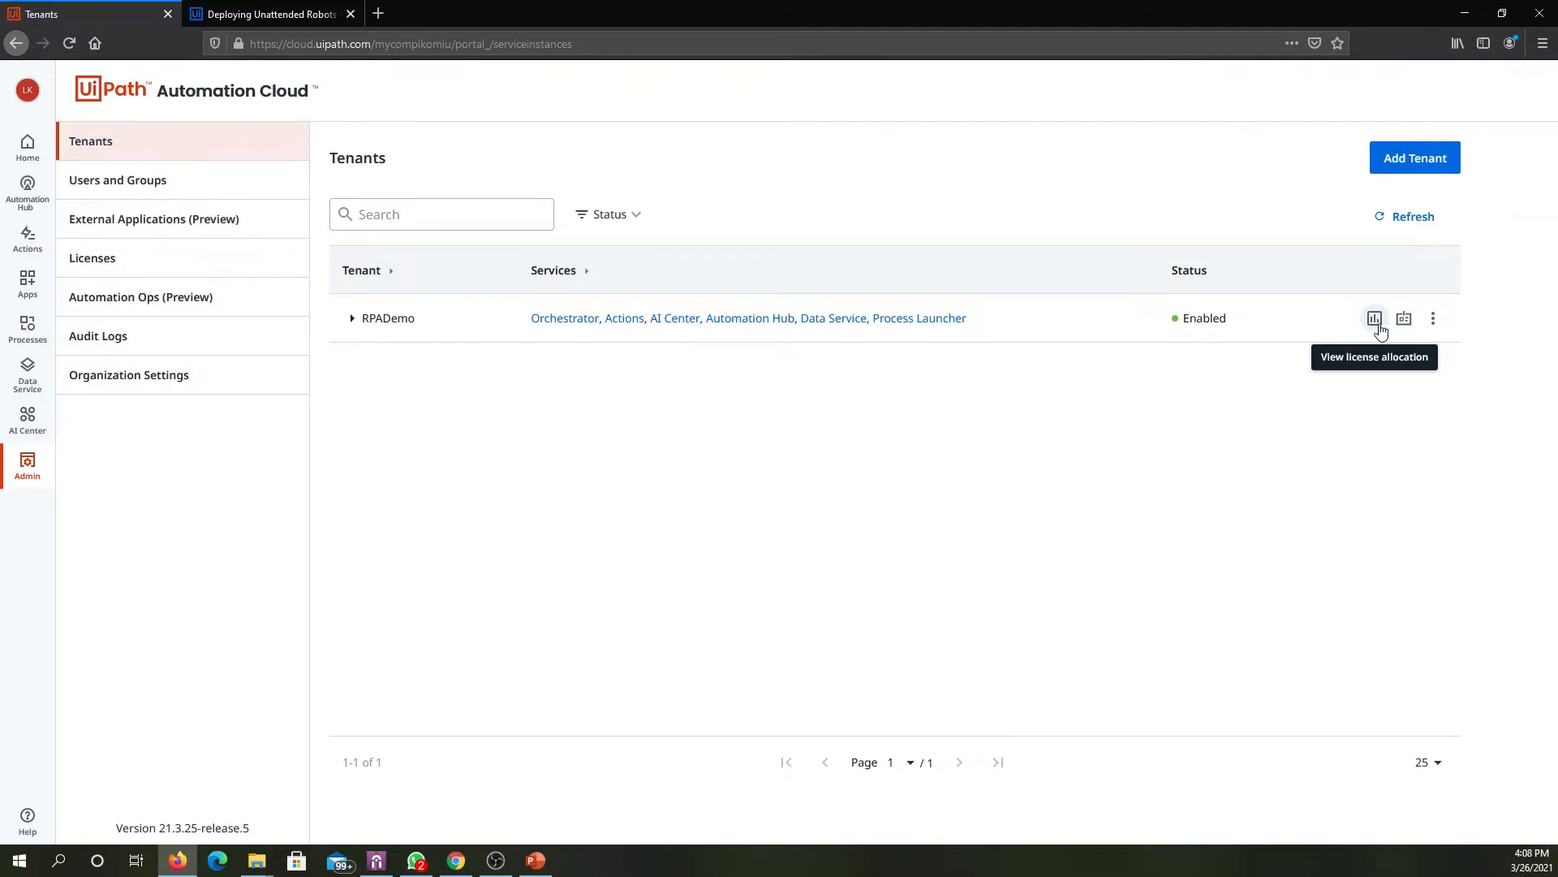
left_click(1375, 319)
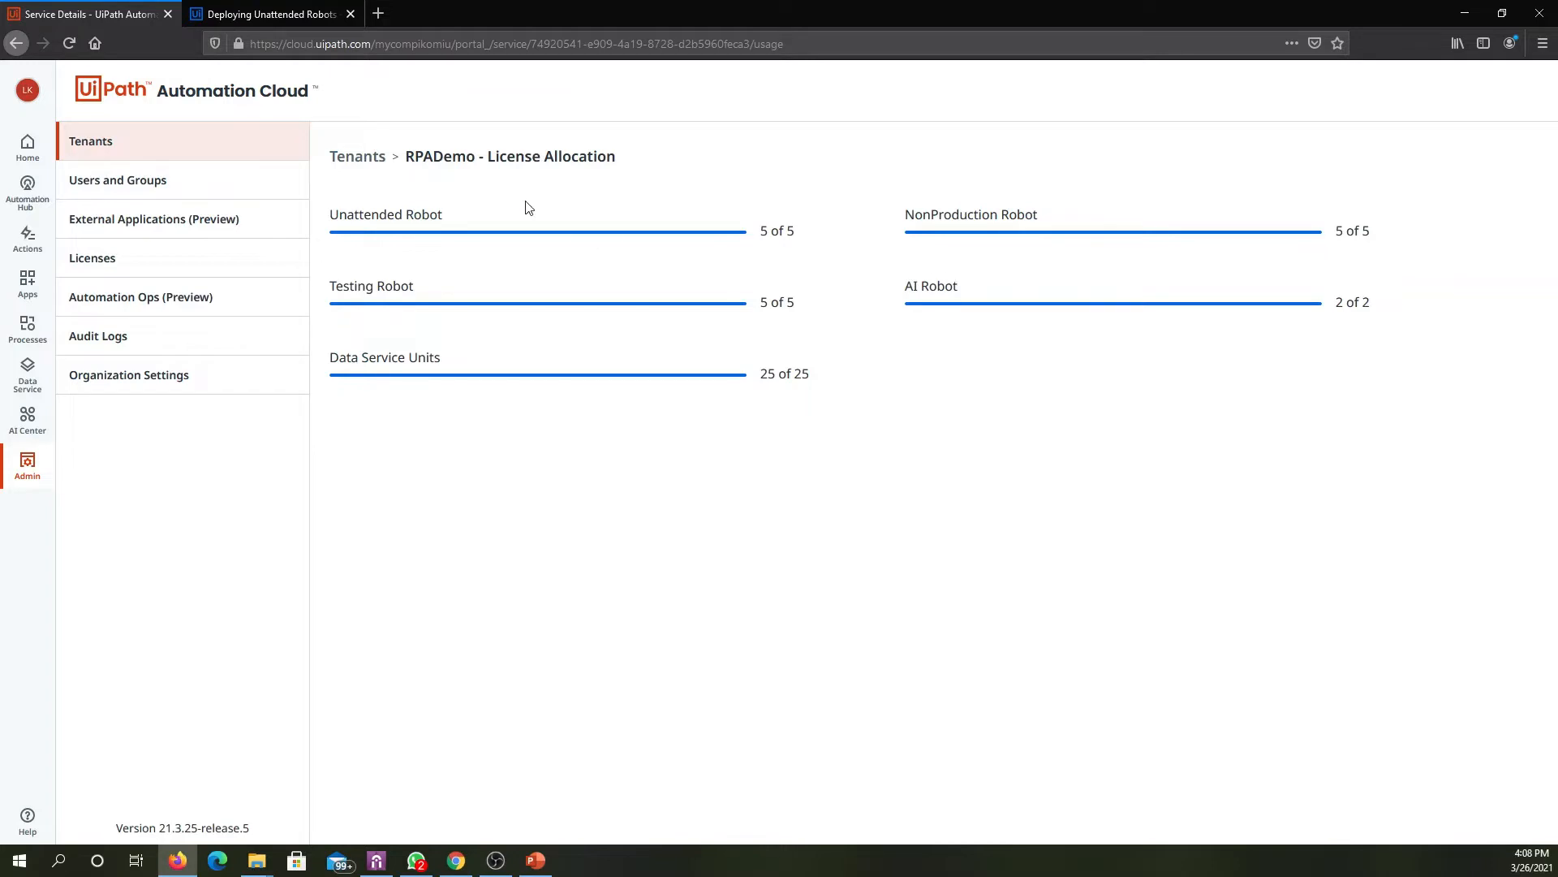
left_click(229, 140)
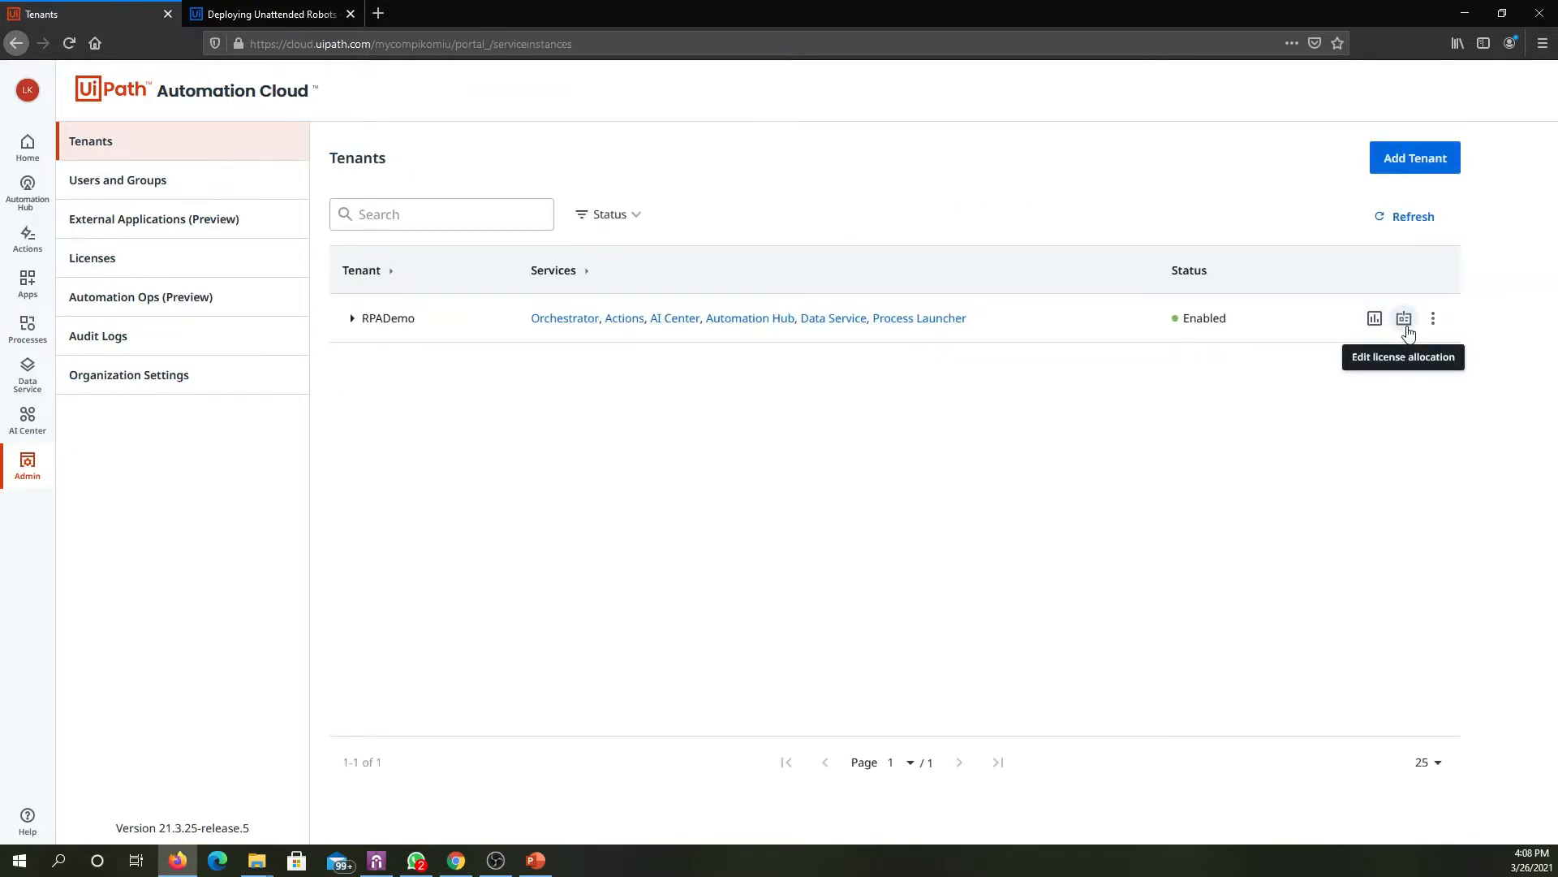
left_click(1408, 332)
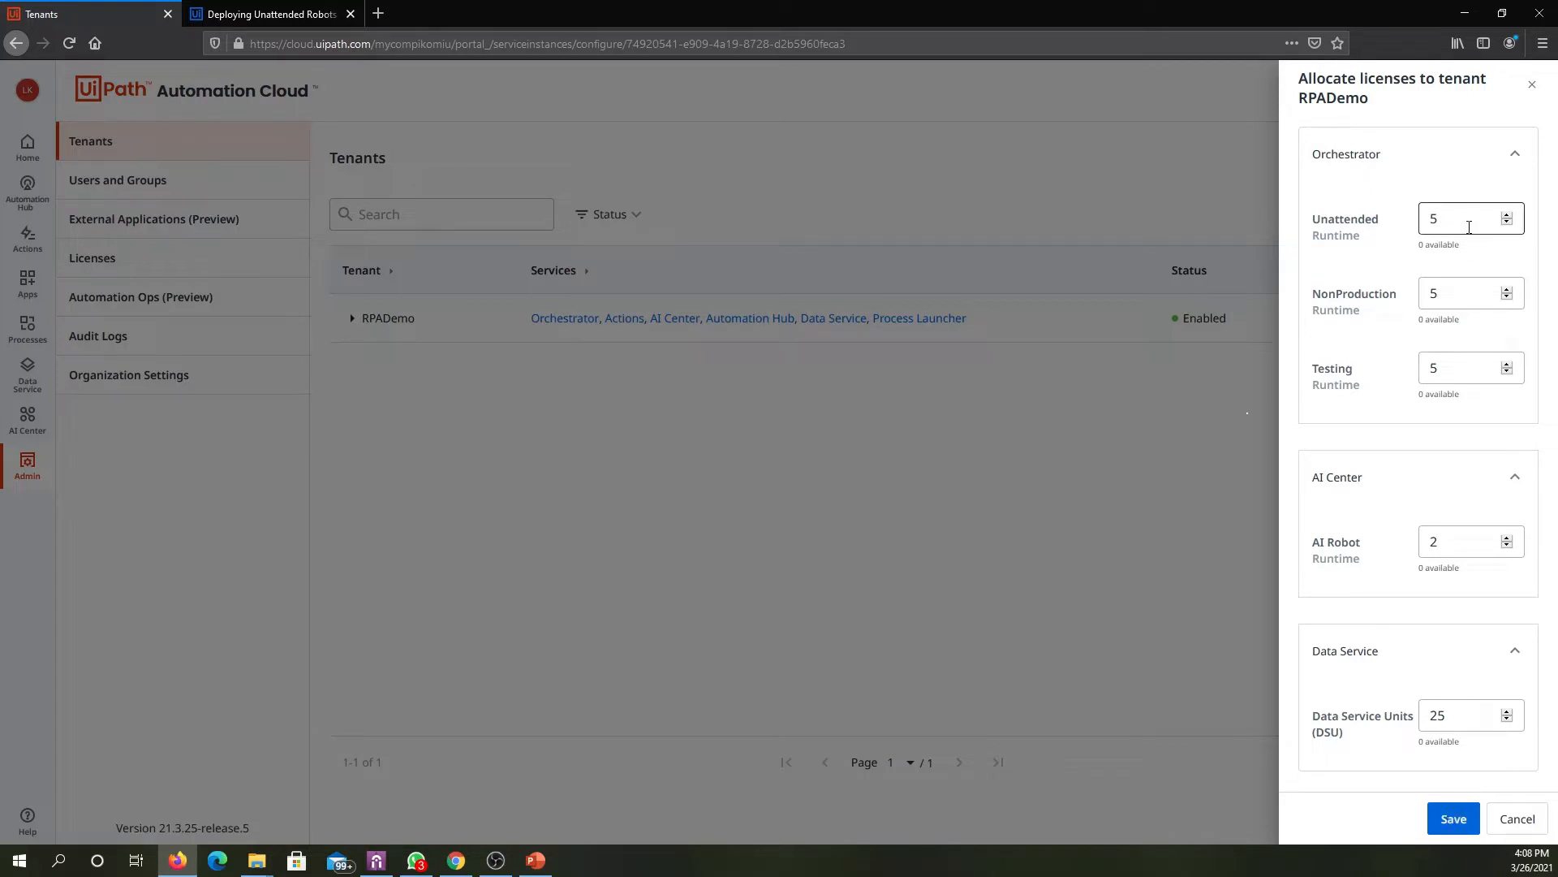
left_click(1518, 820)
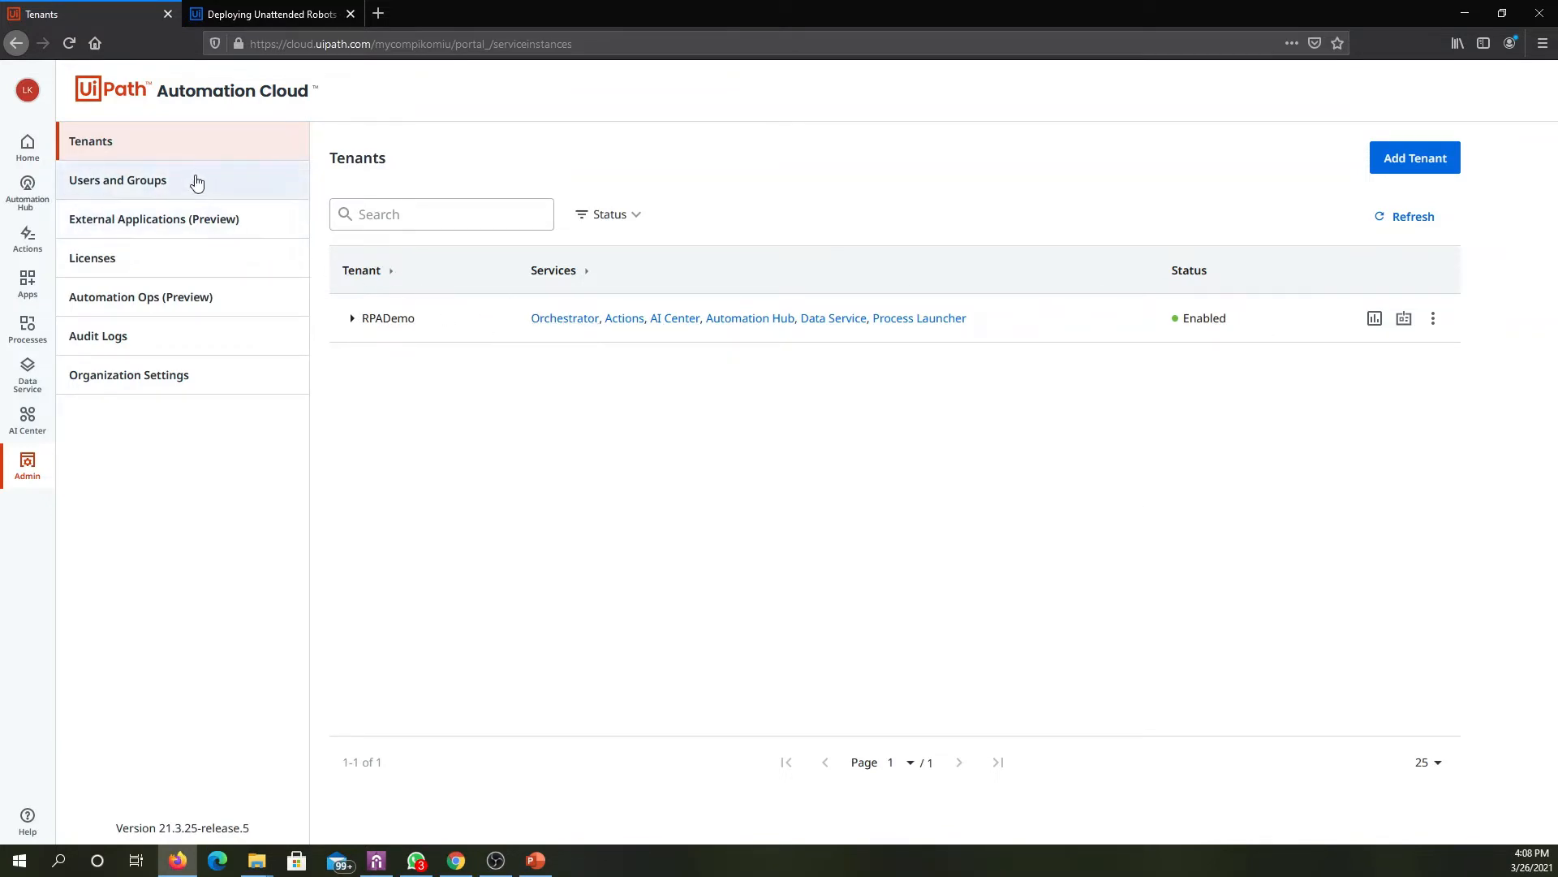
- Examine the organization's users, then the Administrators group's members and license allocation options, discarding any changes
left_click(154, 180)
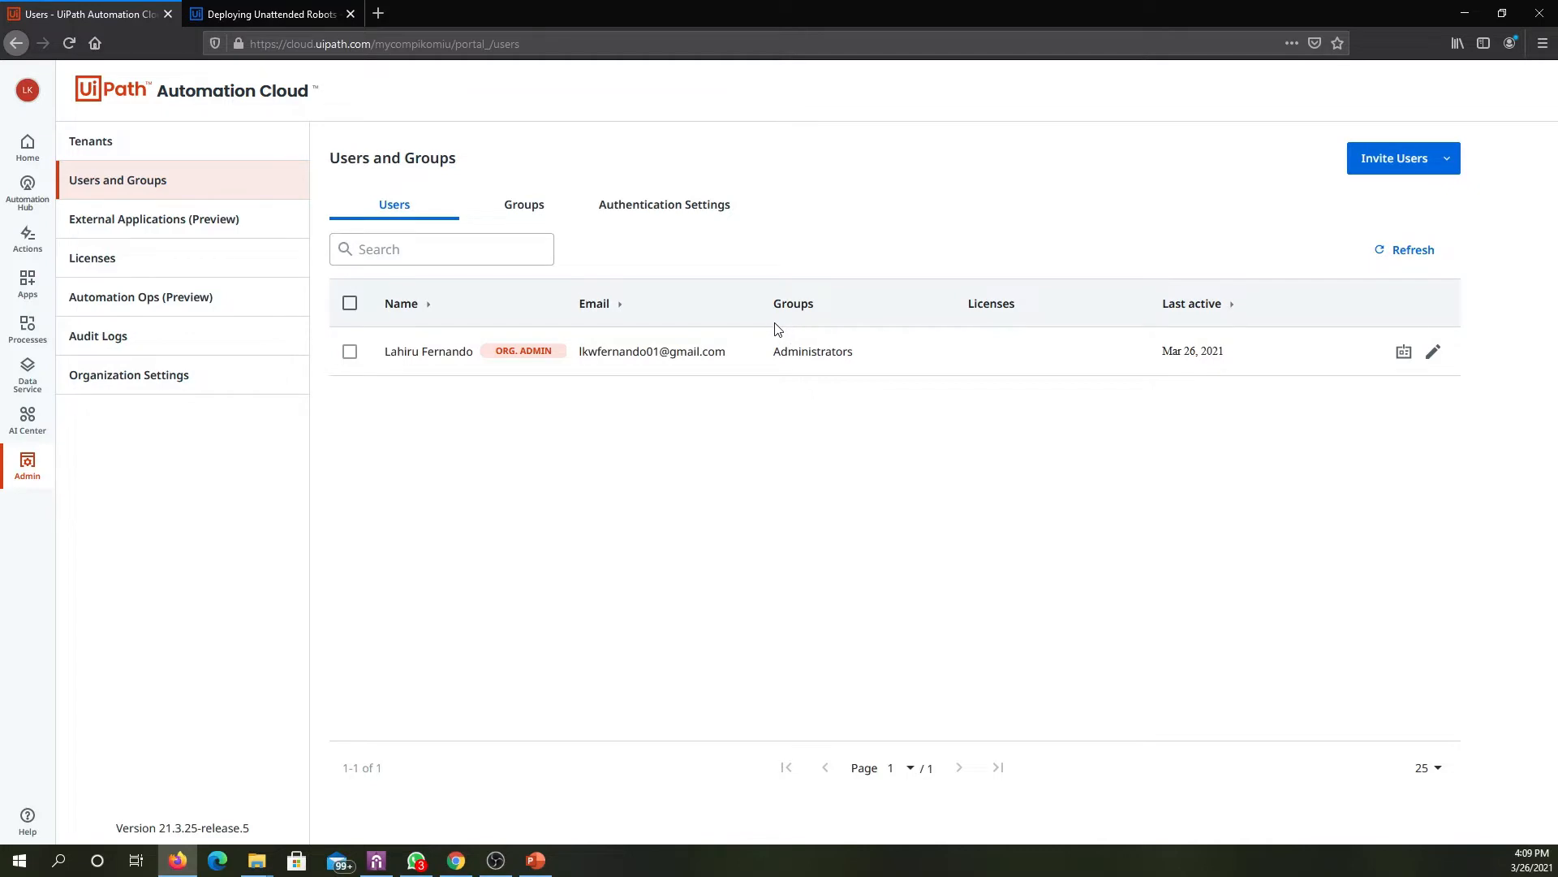
left_click(536, 217)
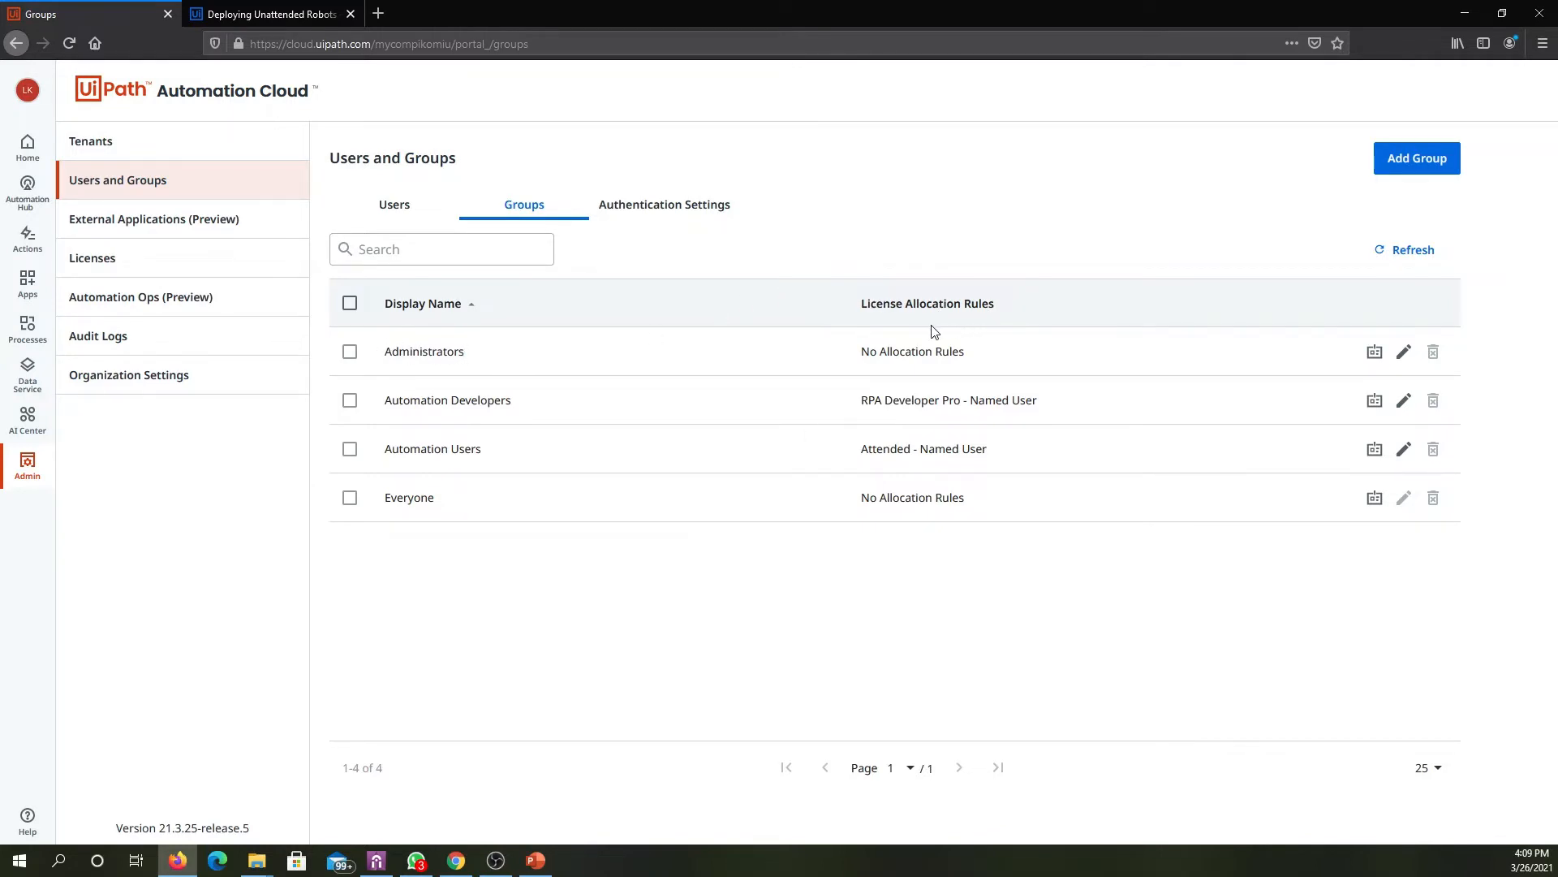
left_click(1404, 353)
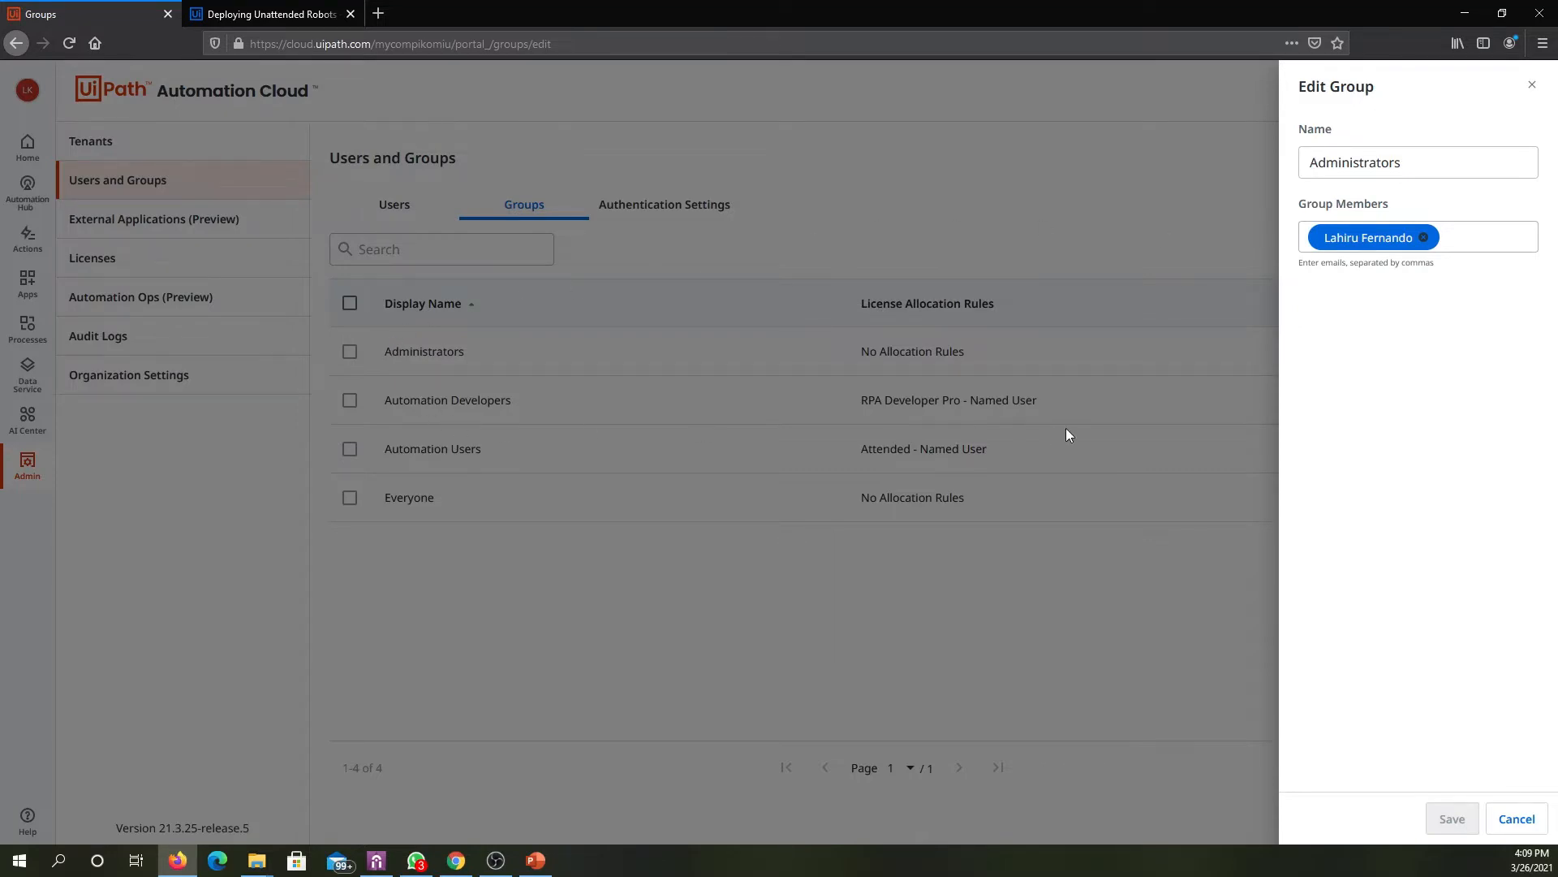
left_click(1514, 818)
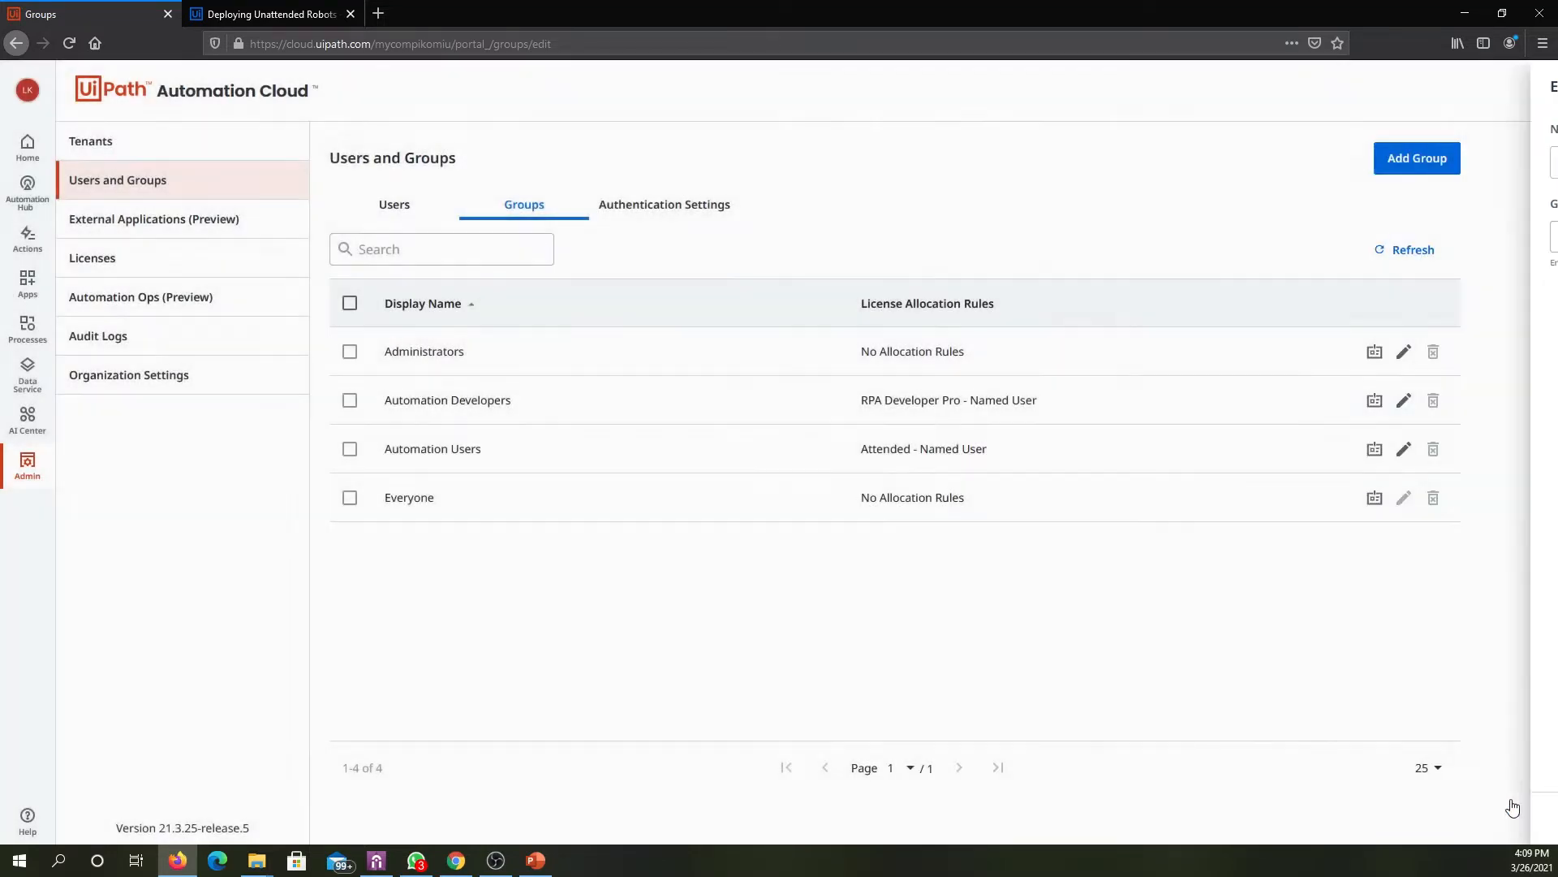
left_click(1376, 353)
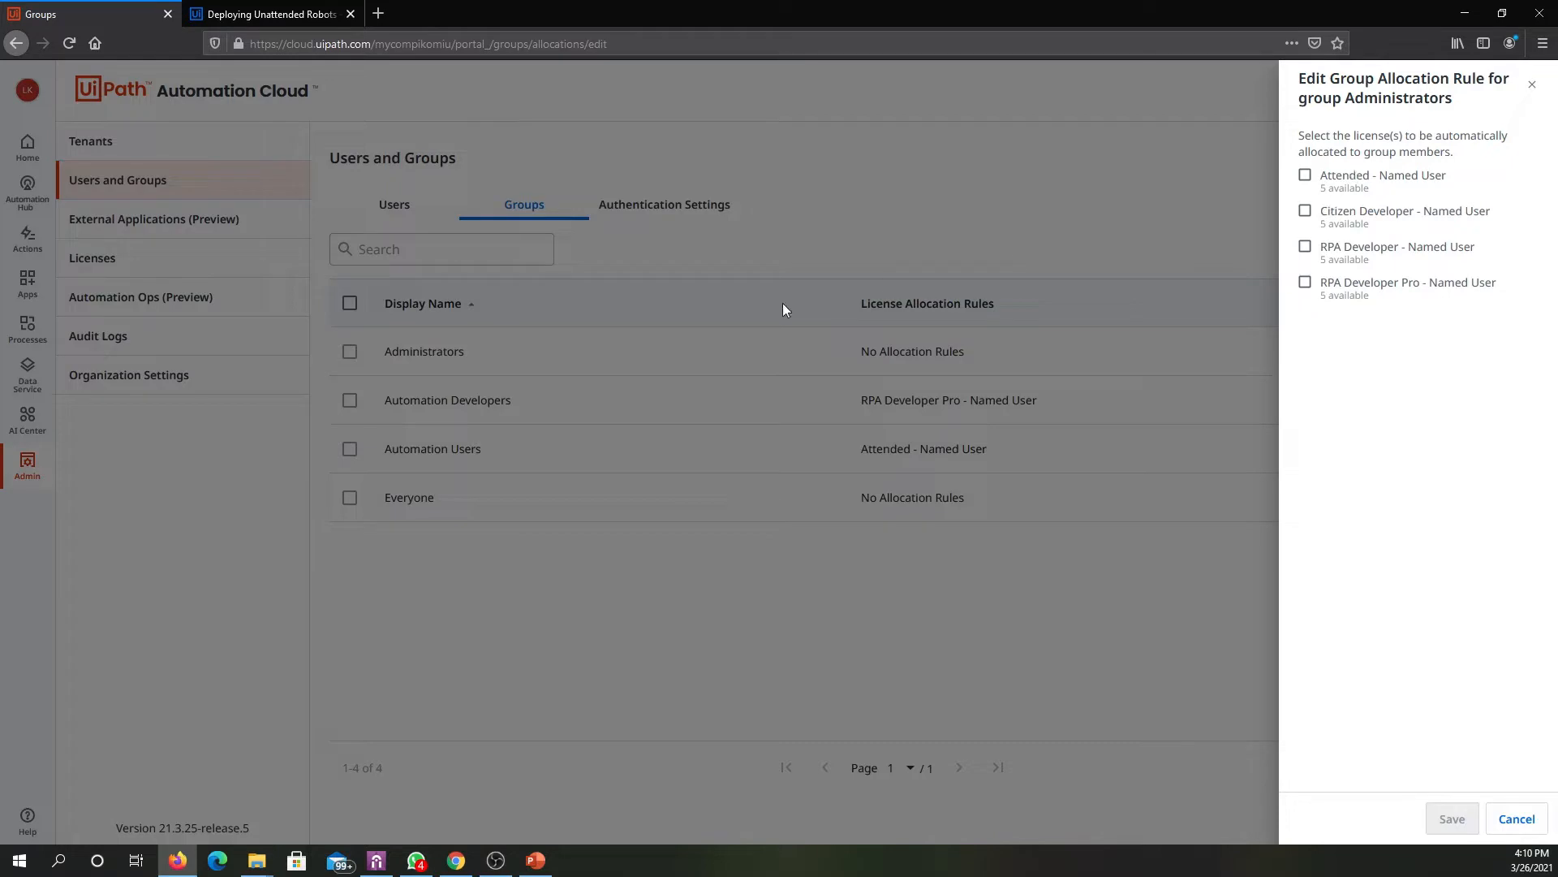
left_click(1307, 177)
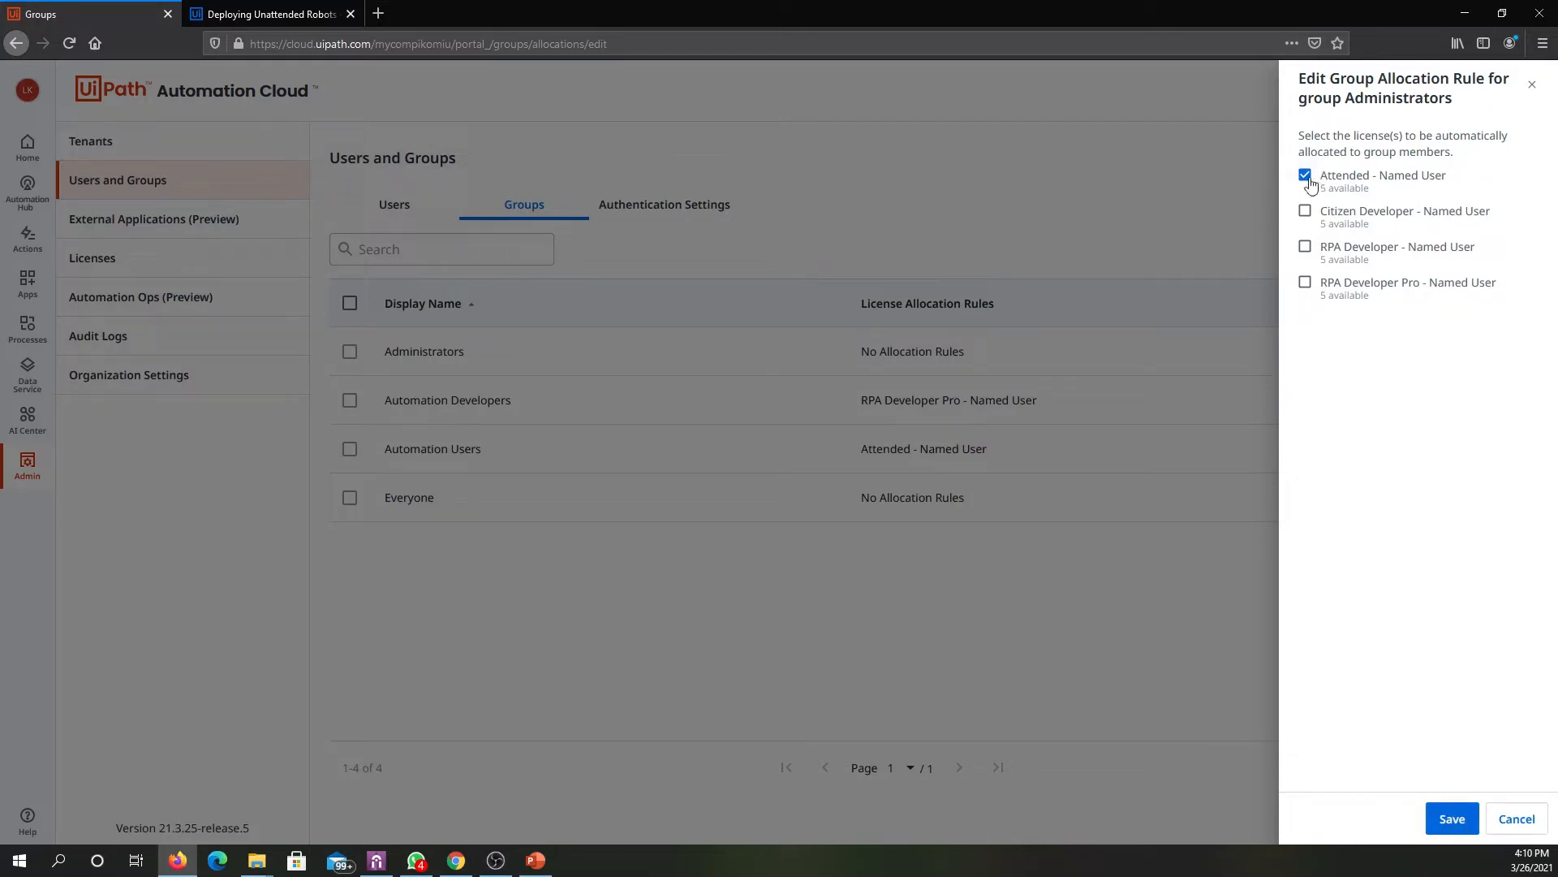
left_click(1534, 819)
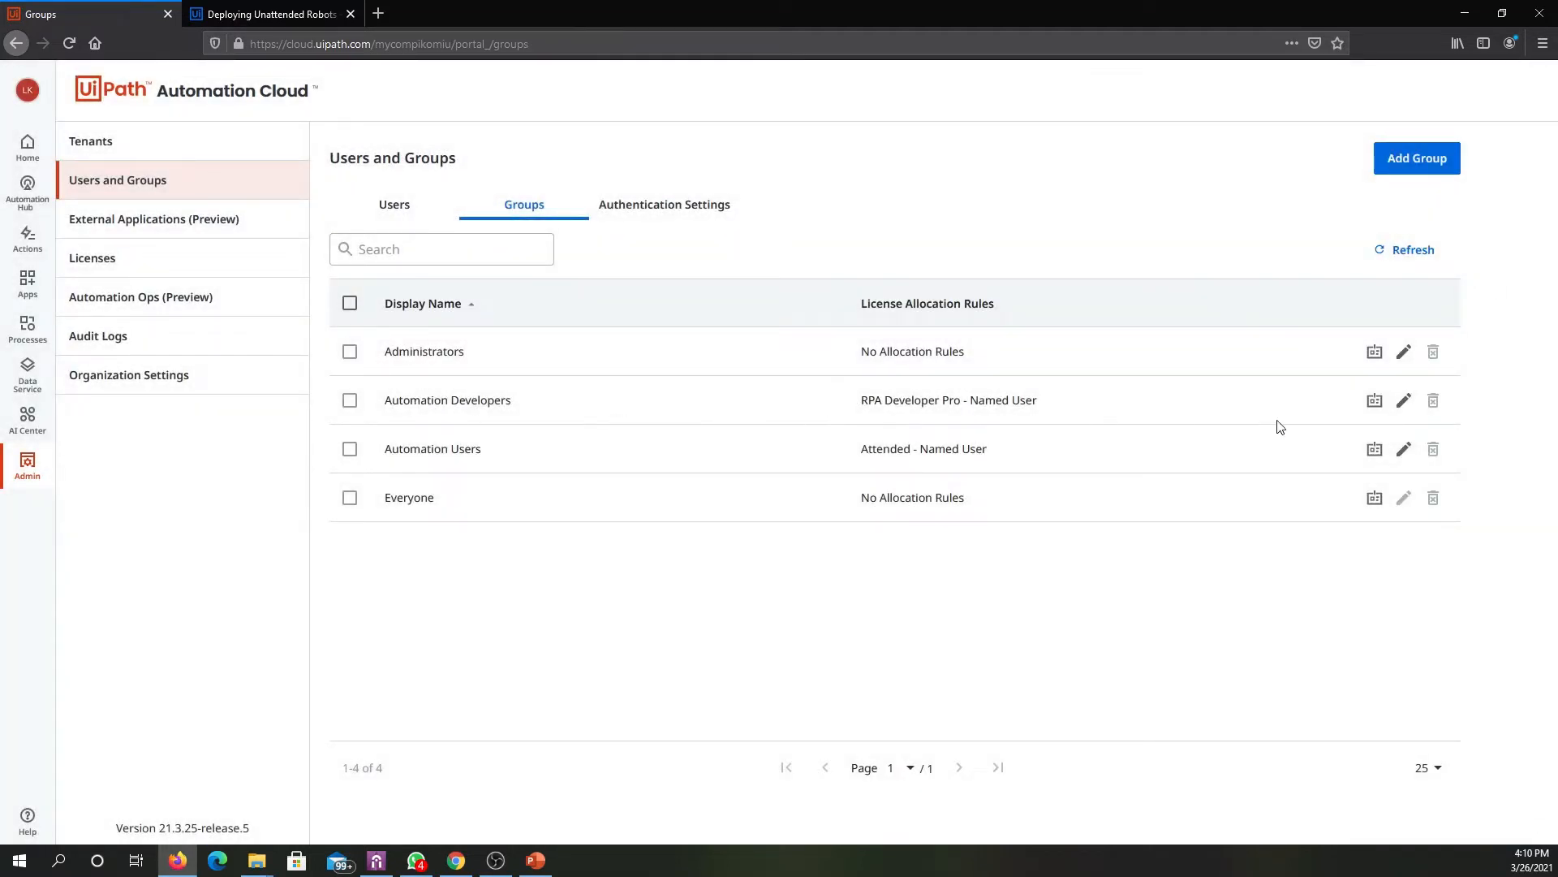
- Inspect the Automation Developers group's members and the license allocation rules of the Automation Developers and Automation Users groups
left_click(1400, 402)
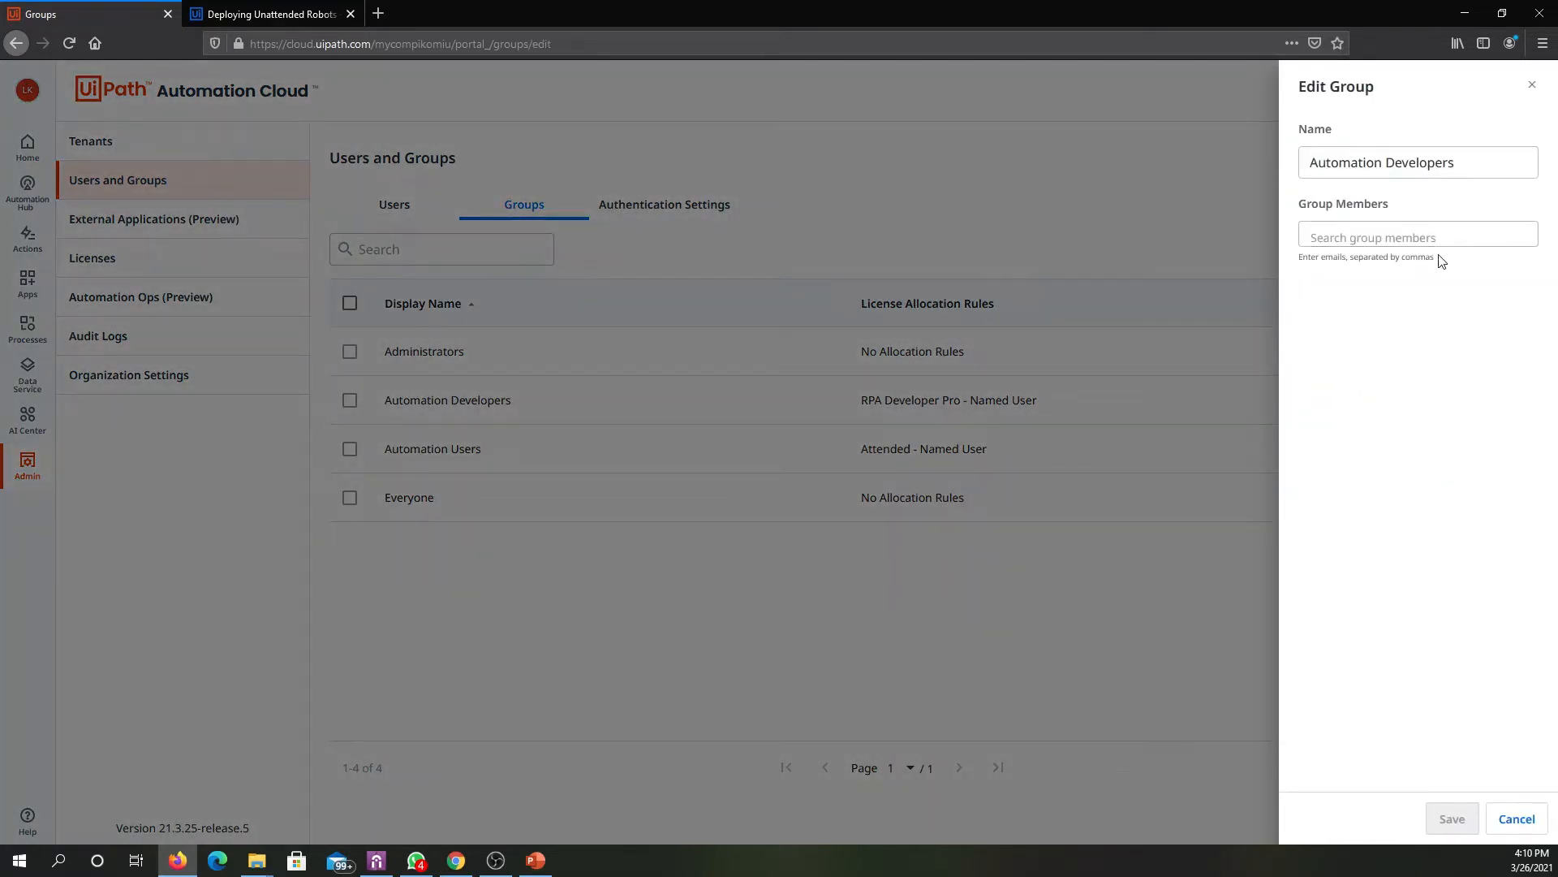
left_click(1532, 85)
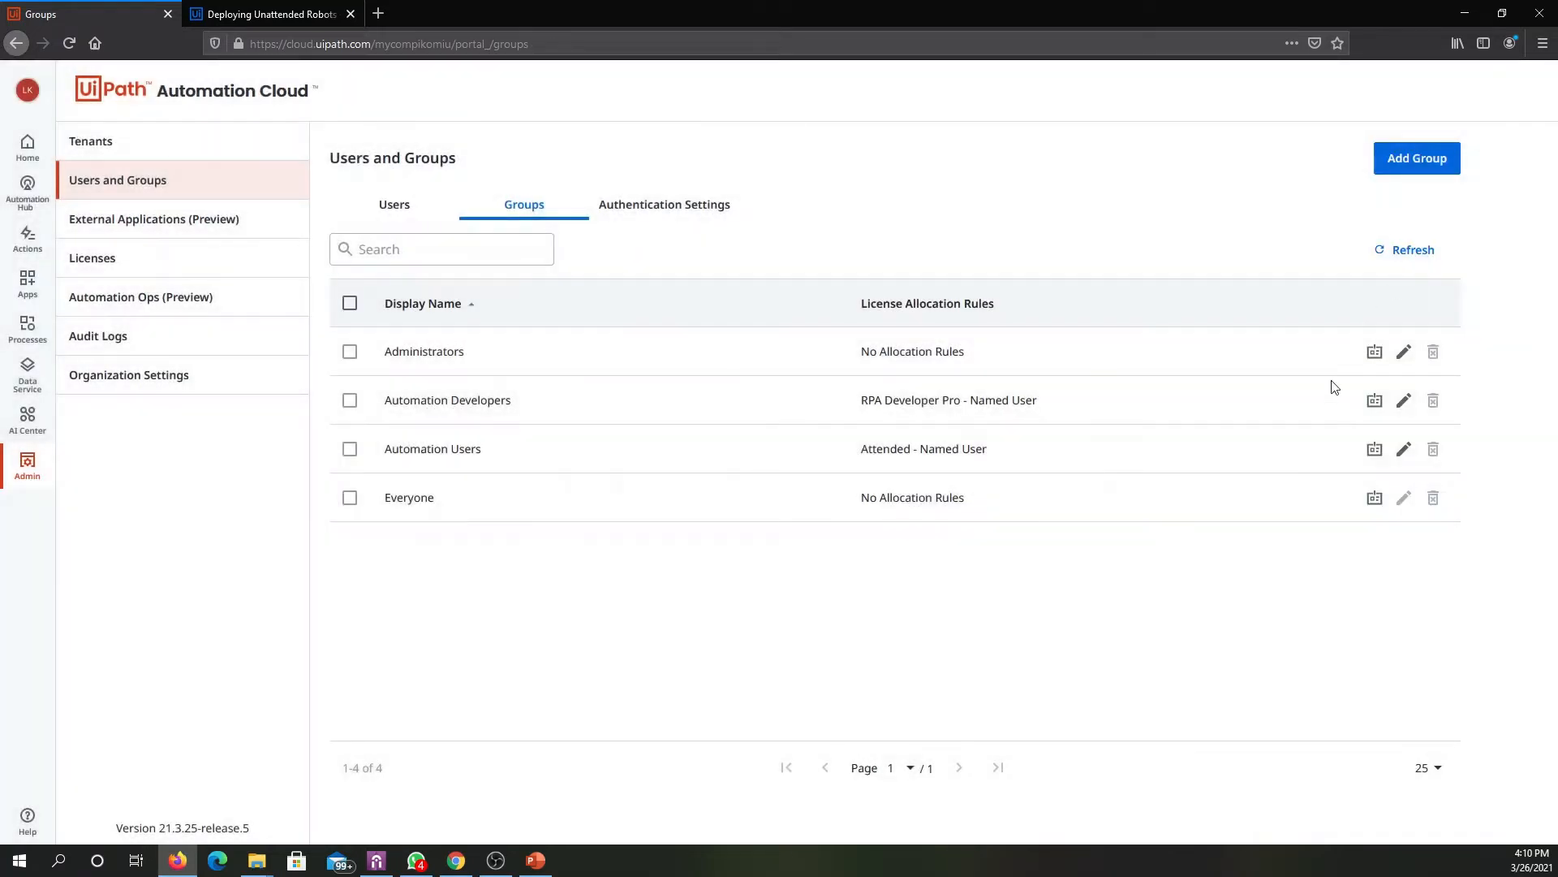
left_click(1374, 402)
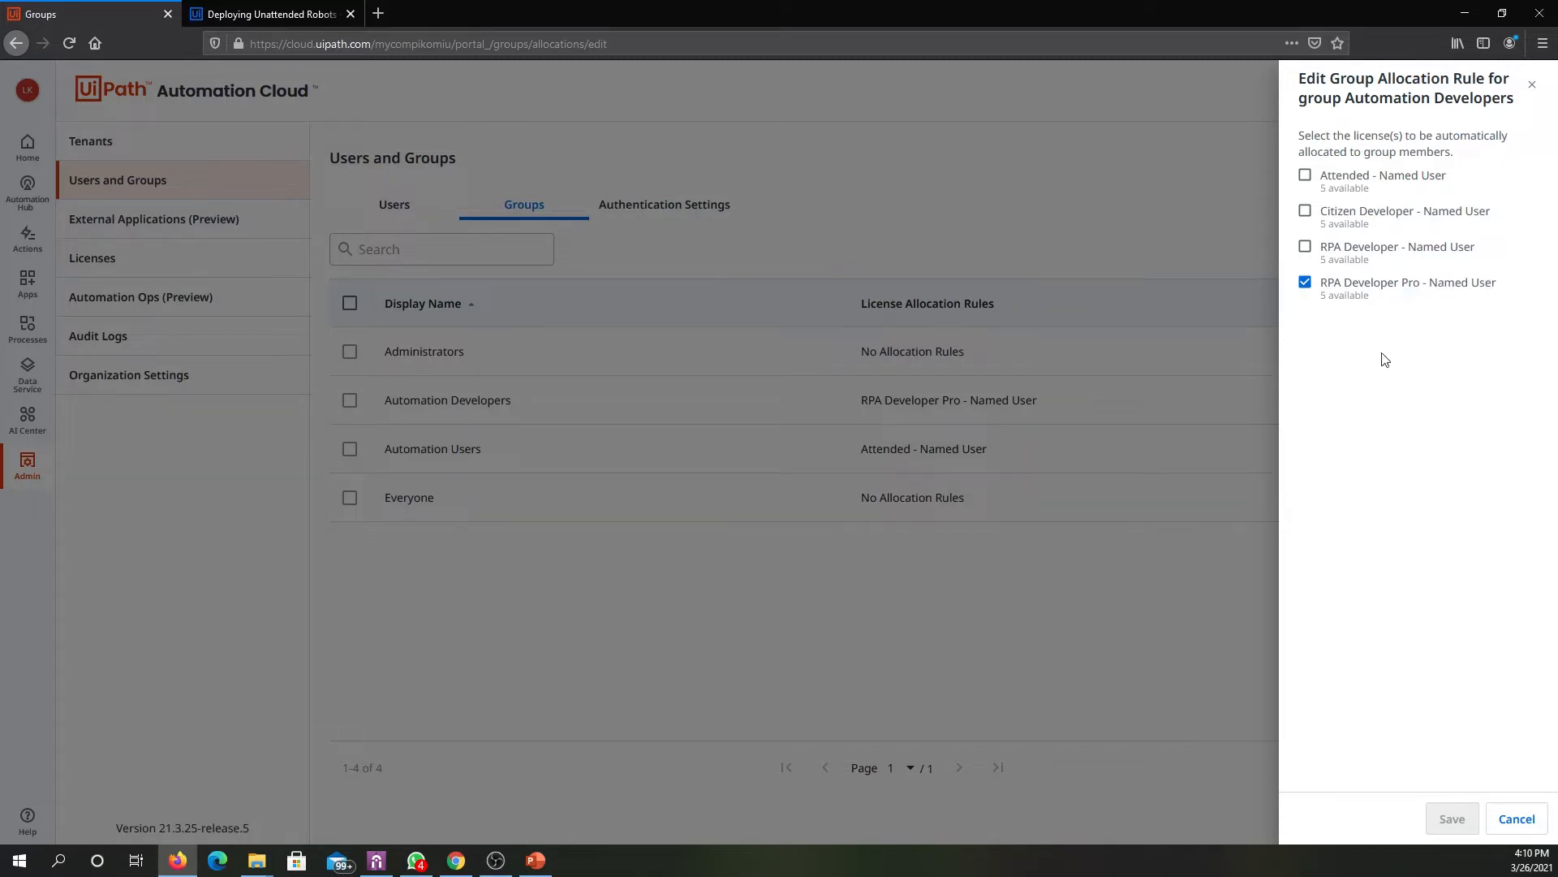
left_click(1141, 668)
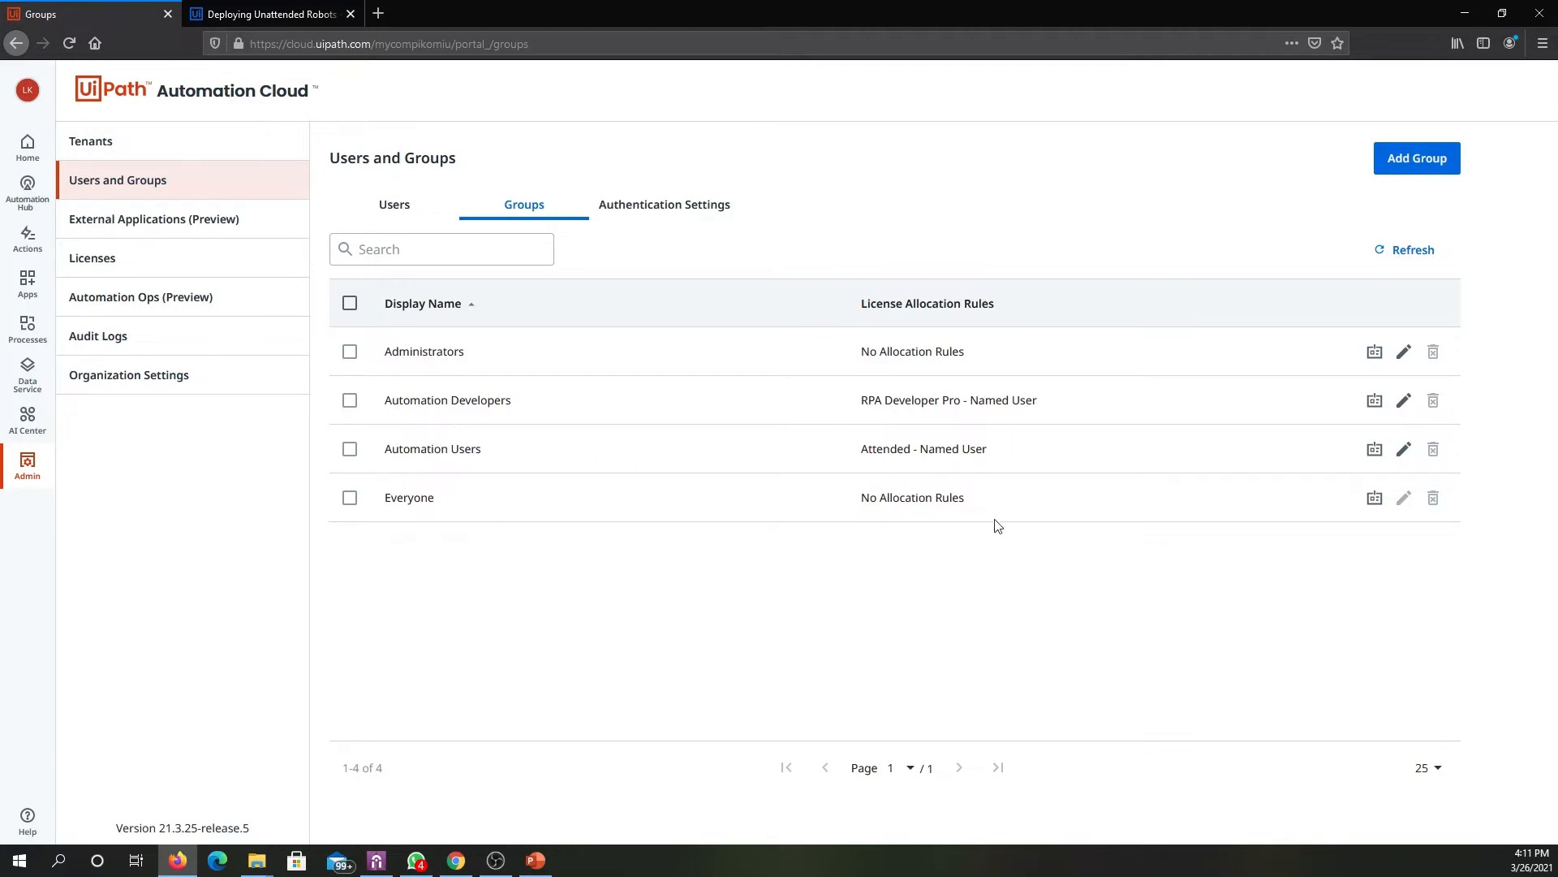
left_click(1374, 448)
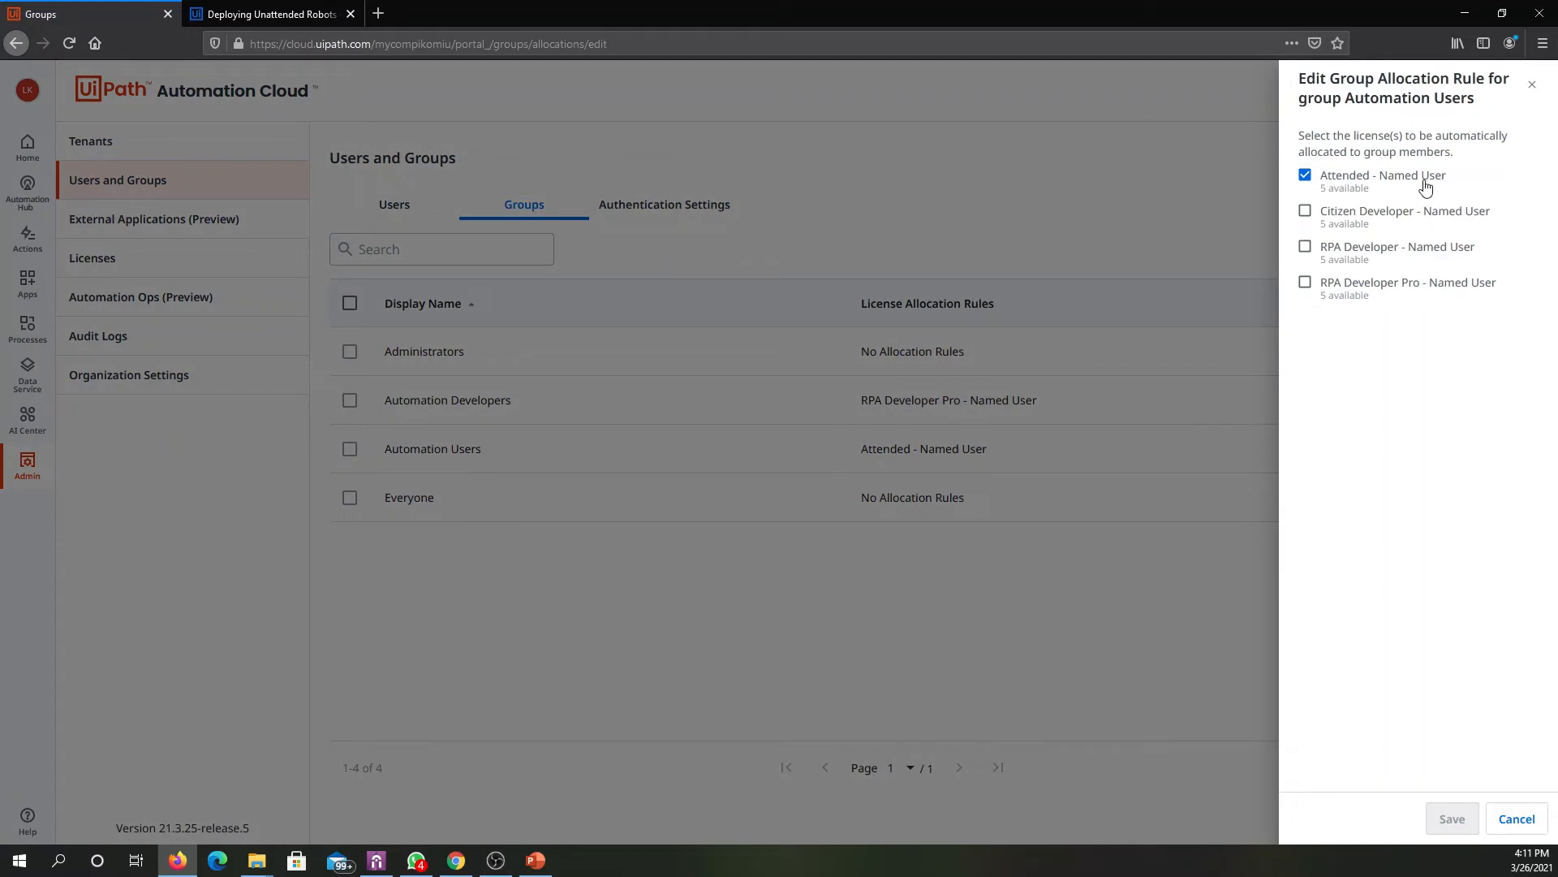
left_click(1521, 815)
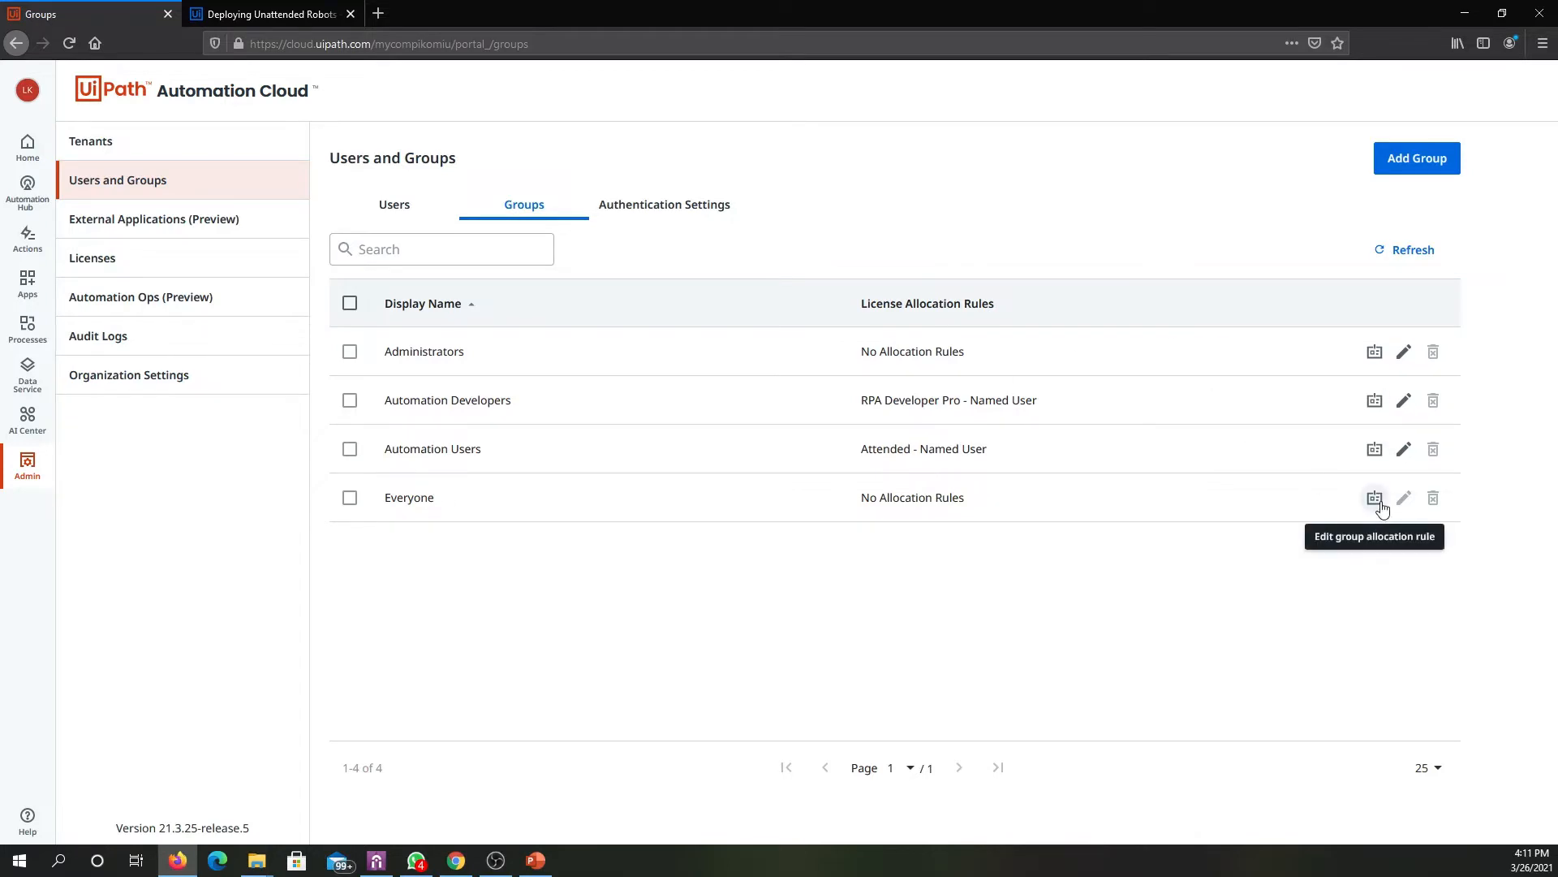
- Review the authentication settings and the organization settings, and compare the user list with the groups' license allocation rules
left_click(705, 207)
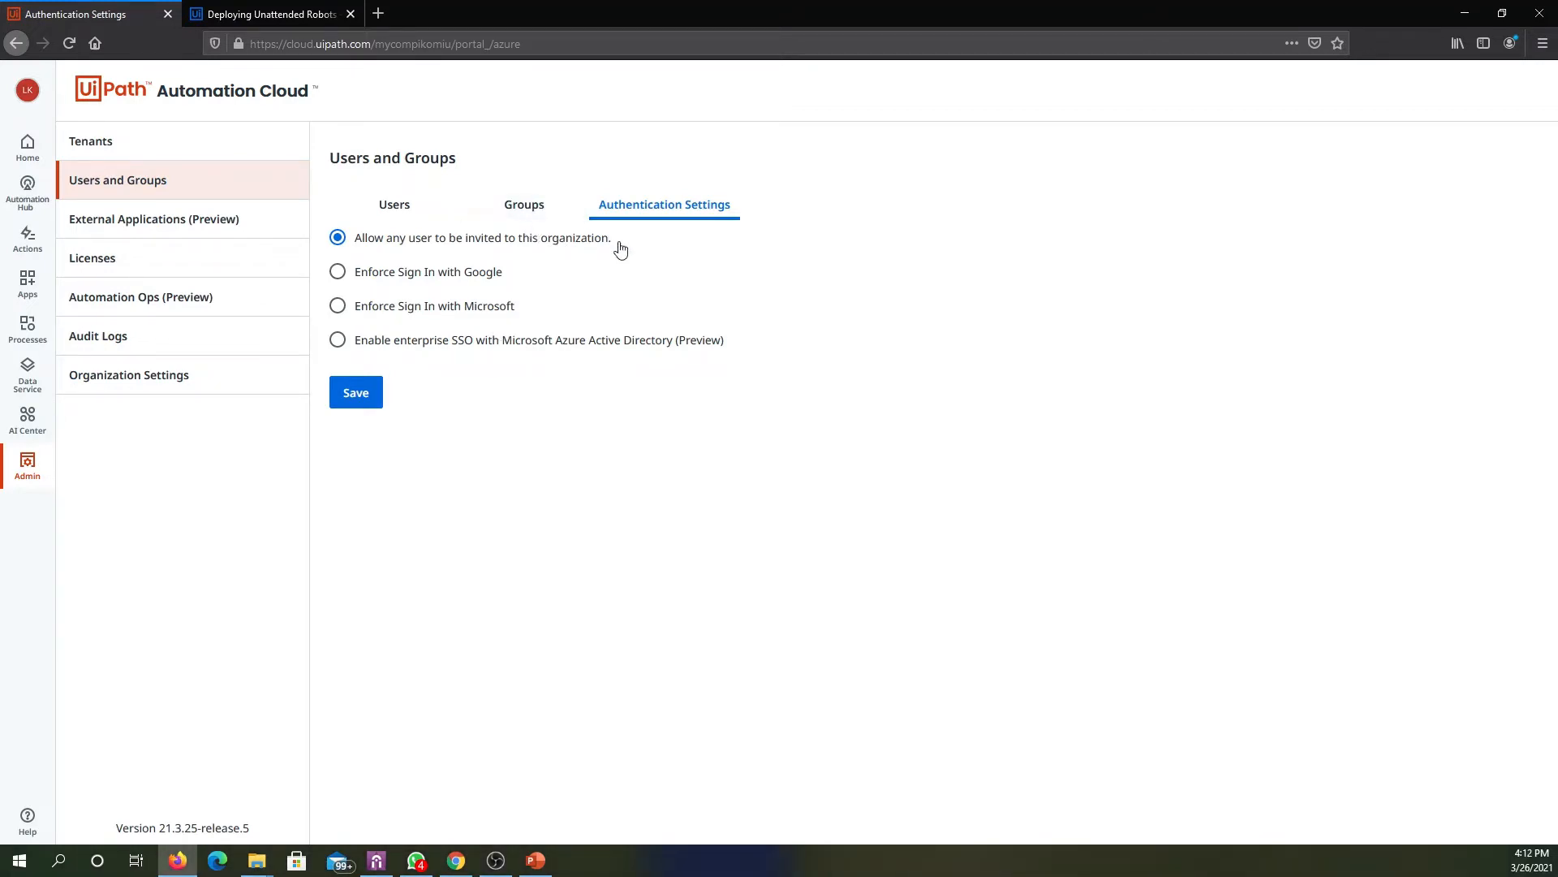
left_click(519, 203)
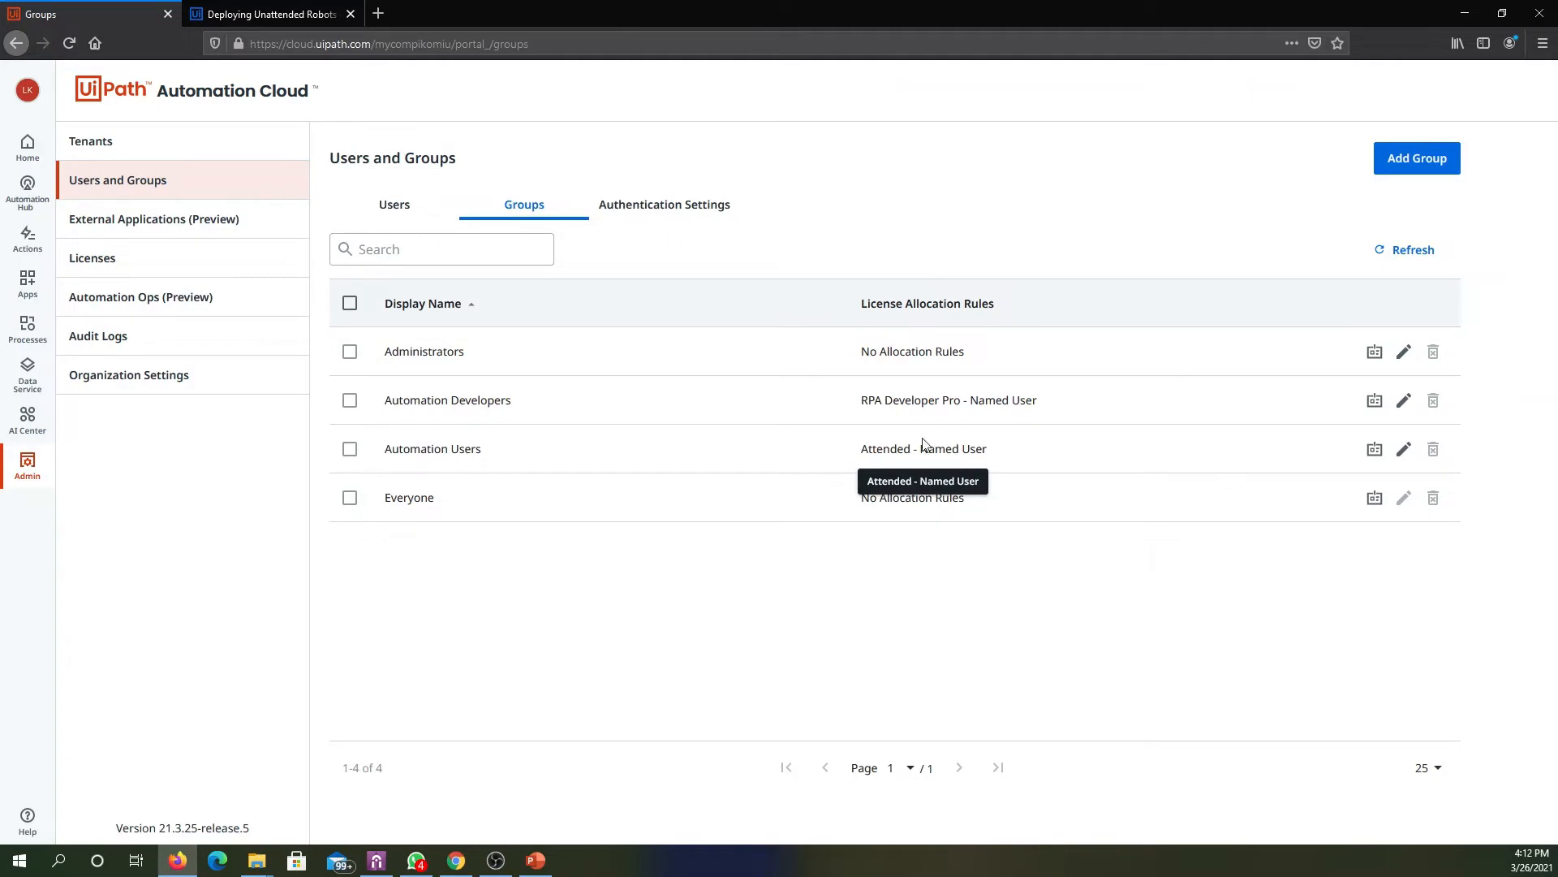
left_click(157, 391)
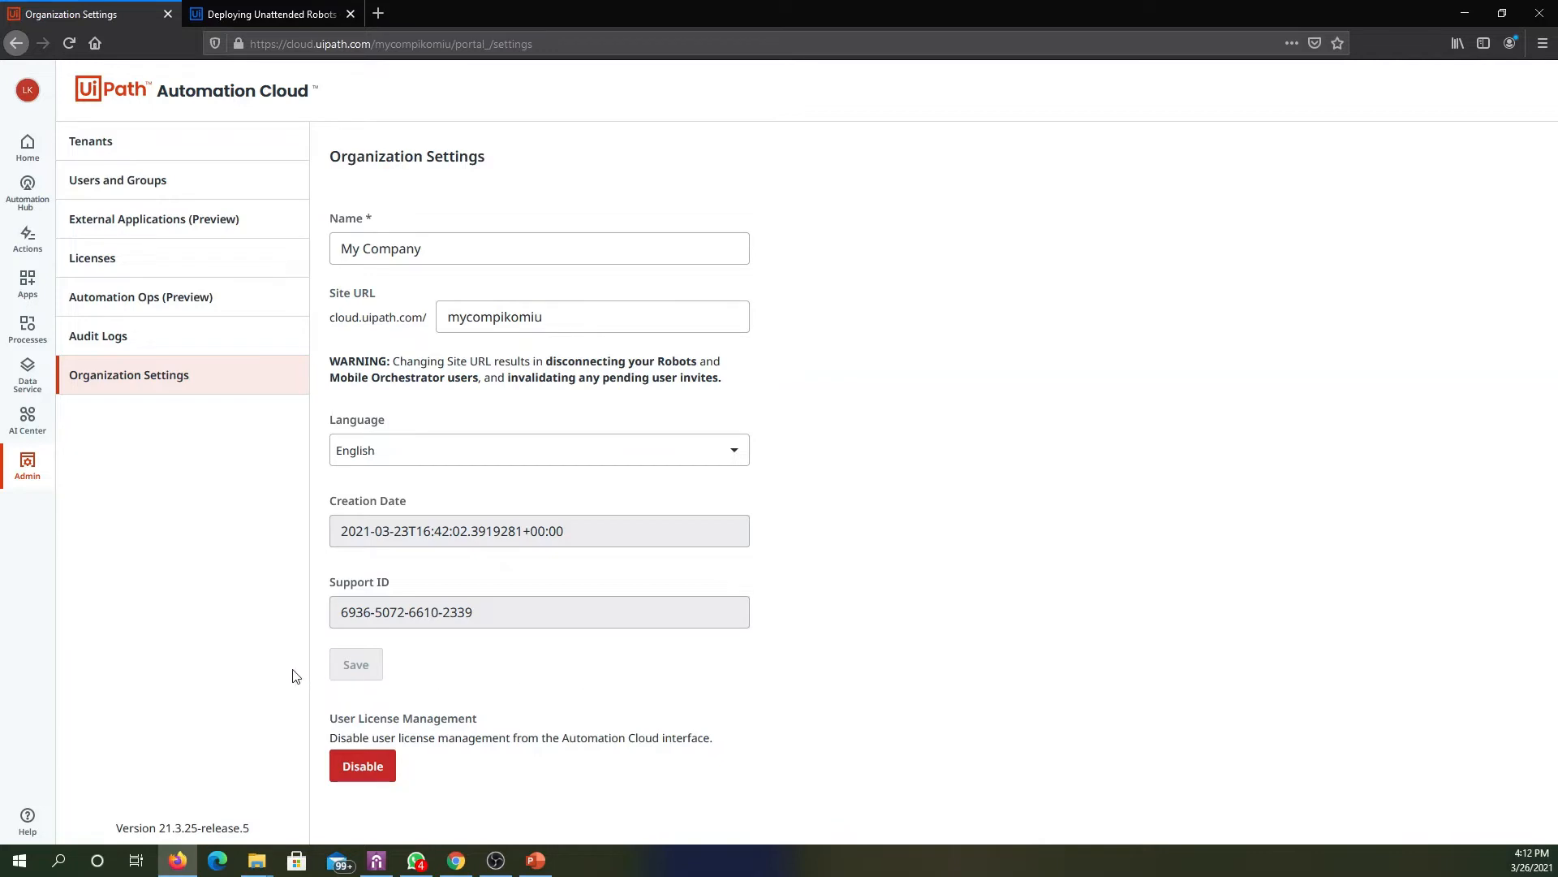
left_click(203, 195)
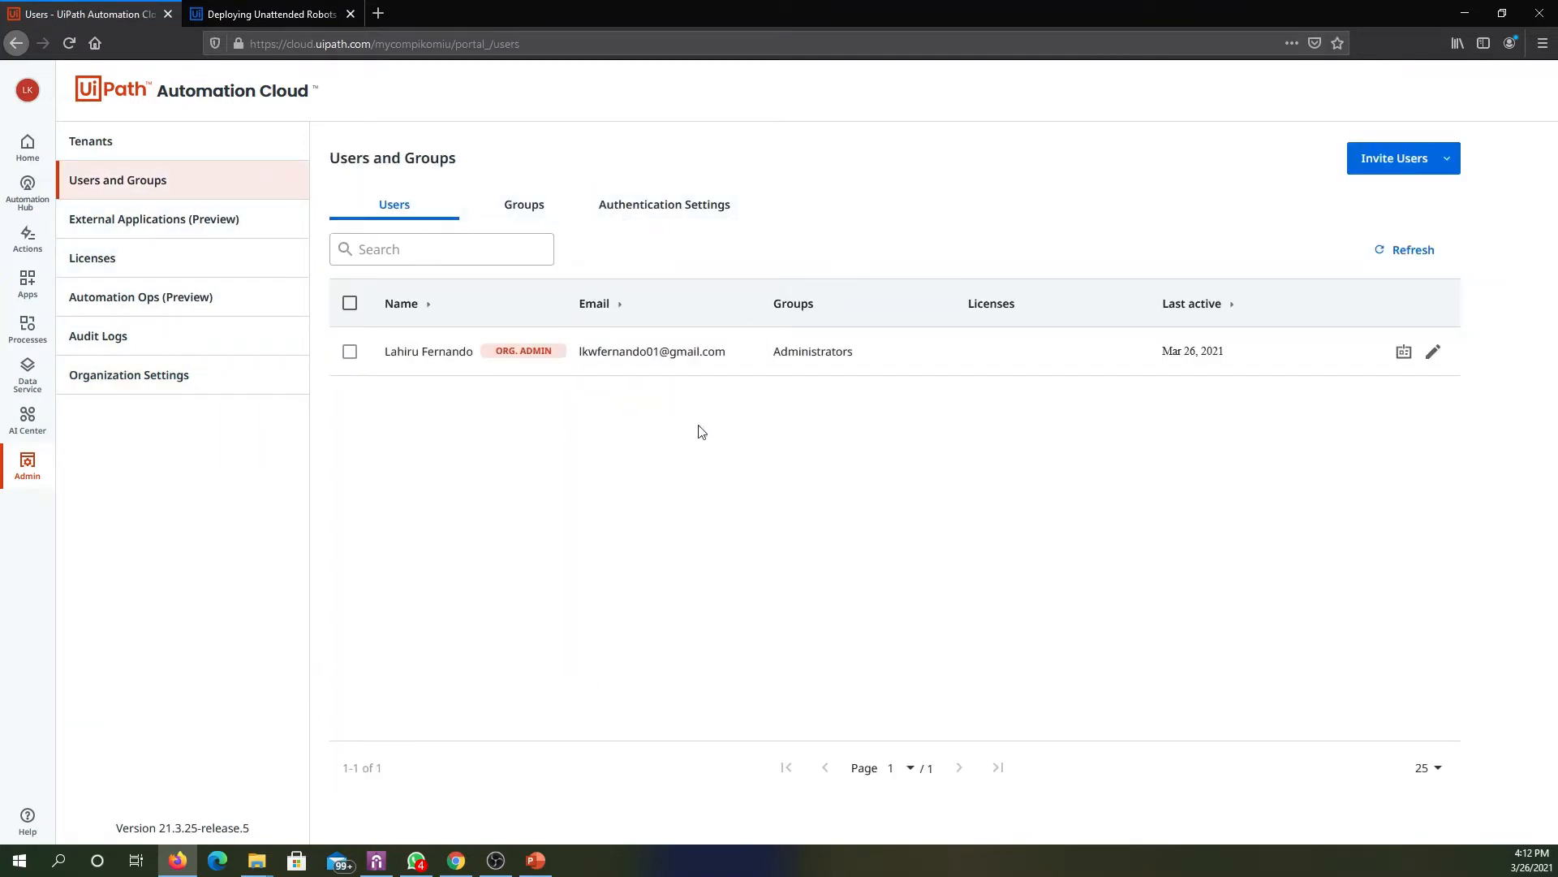
left_click(516, 204)
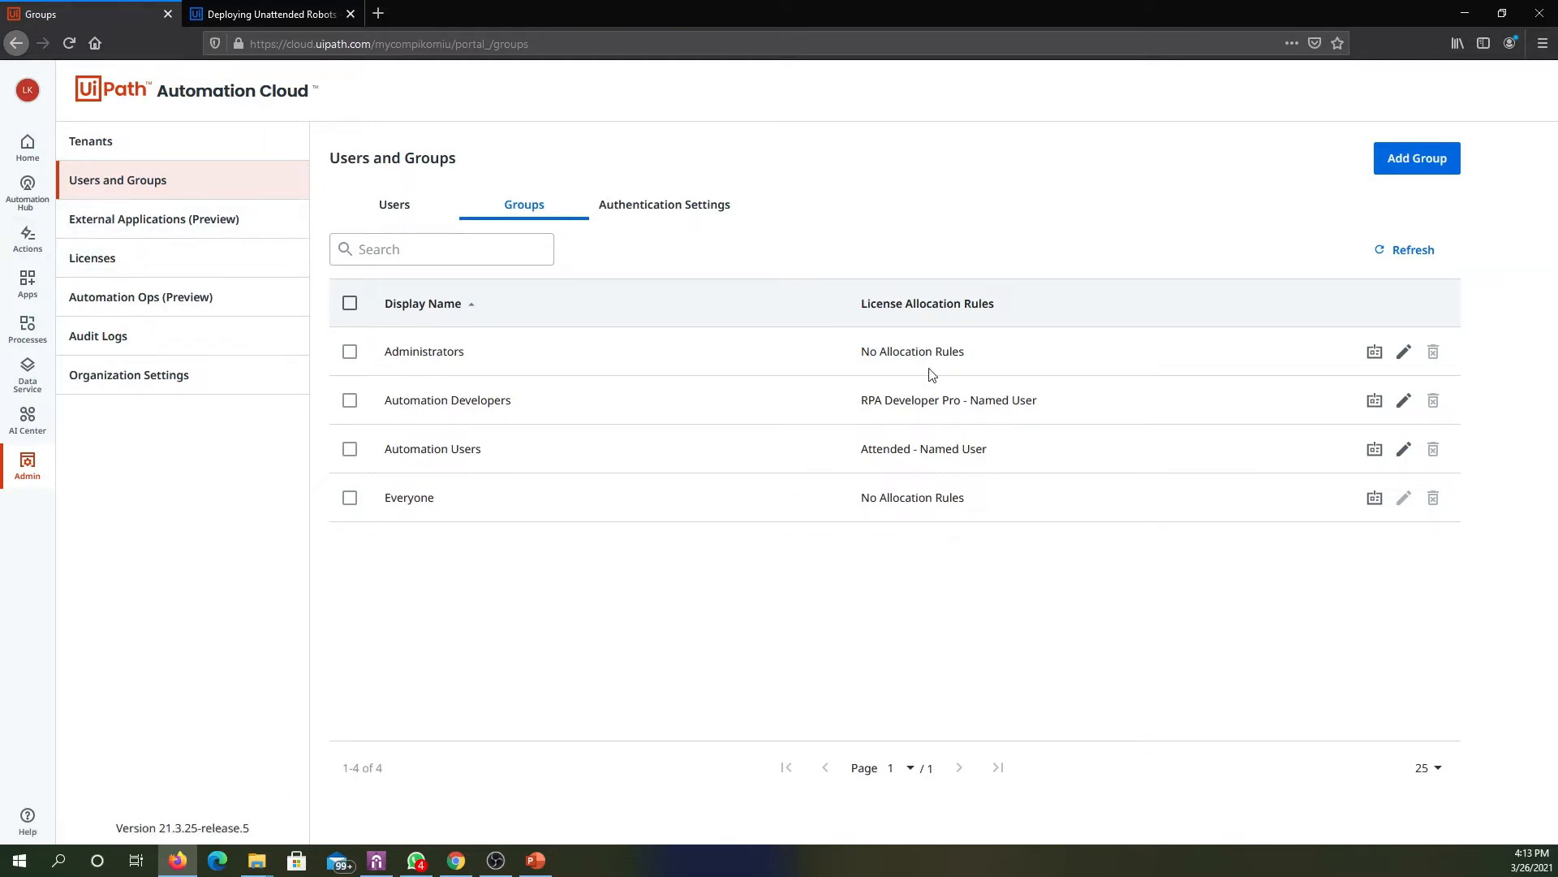
- Compare the group-rule and direct-to-user license allocation options for the organization admin user, then cancel without saving
left_click(382, 201)
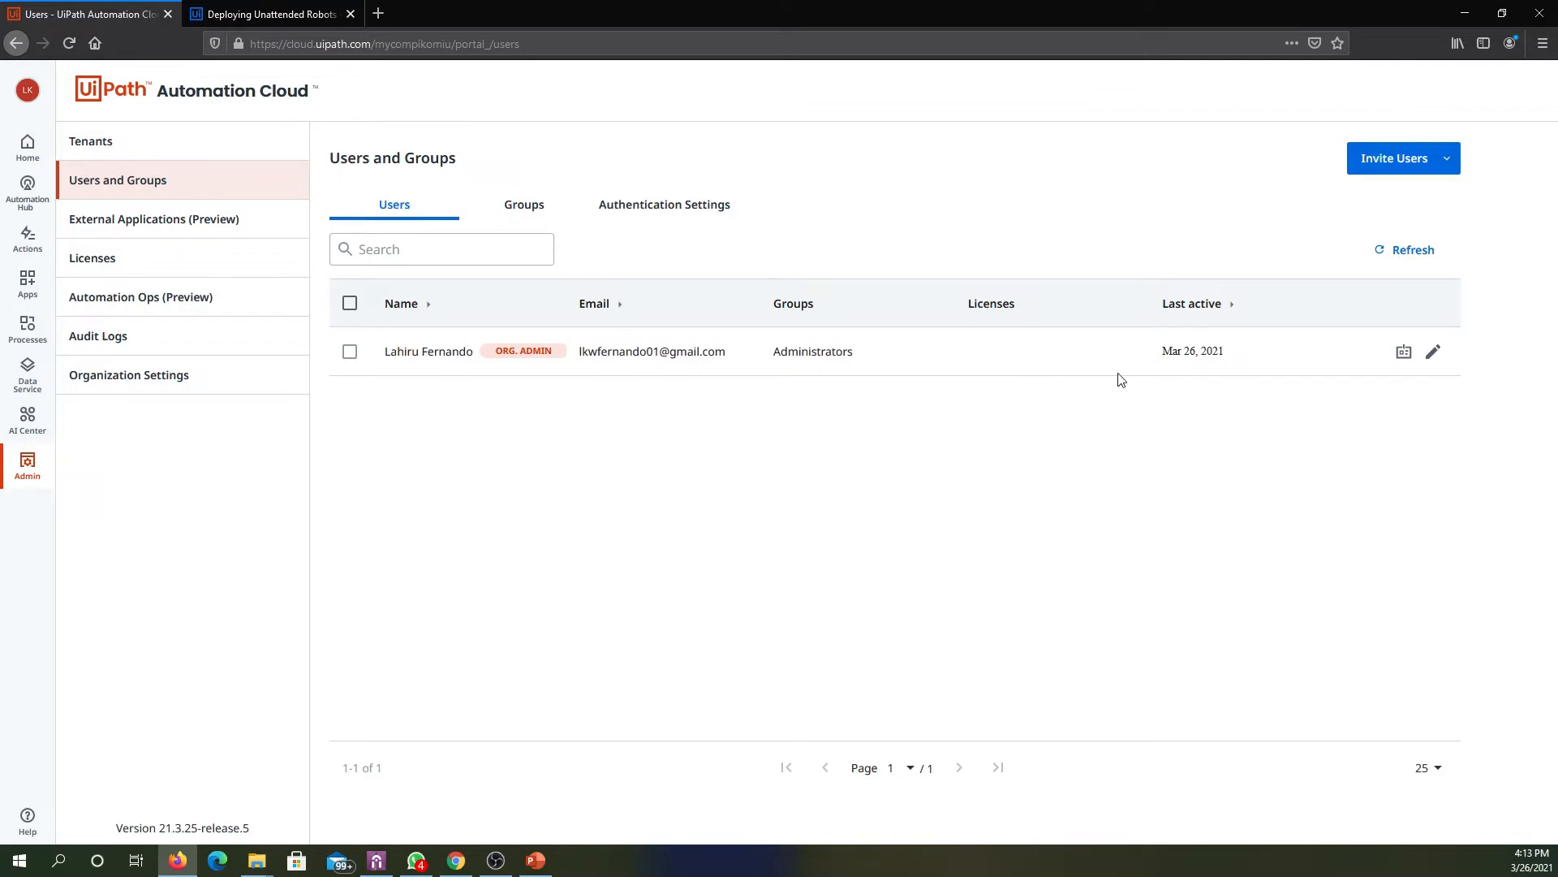
left_click(1404, 354)
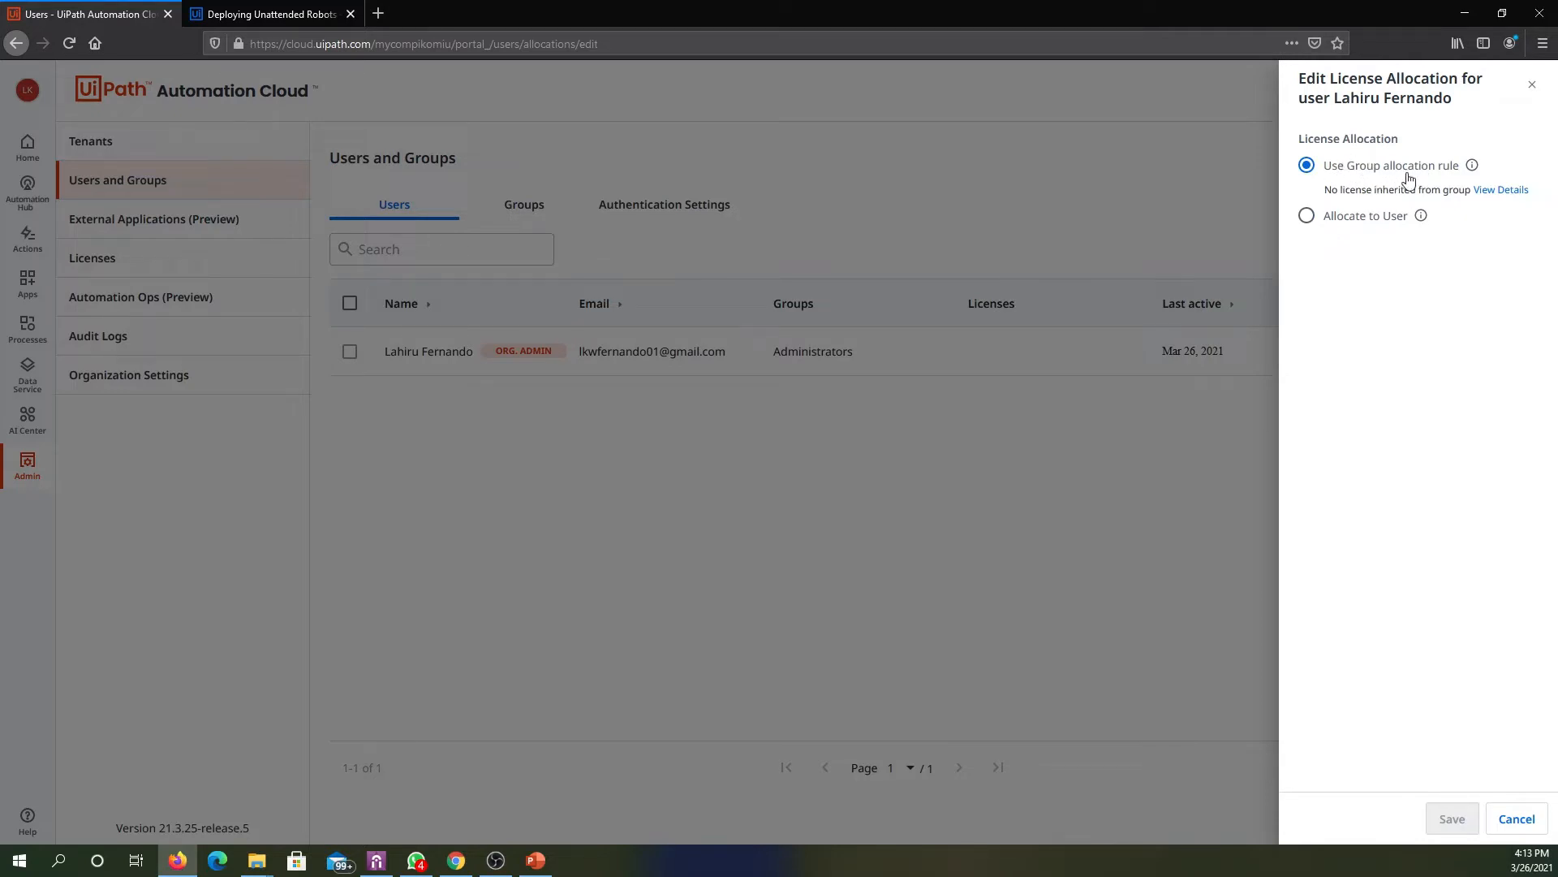
left_click(1327, 225)
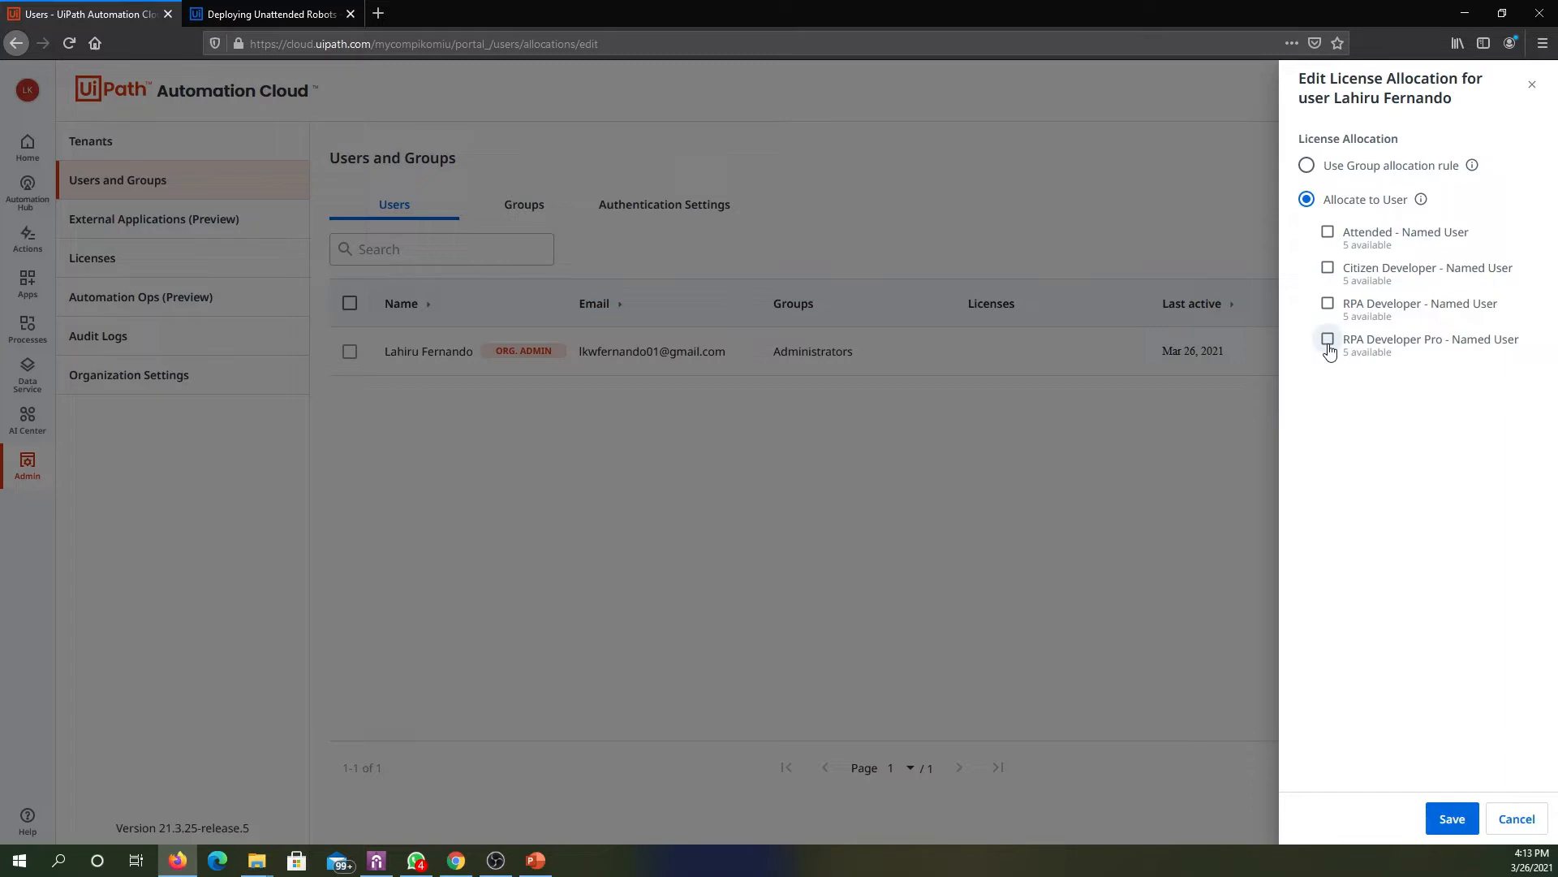
left_click(1306, 168)
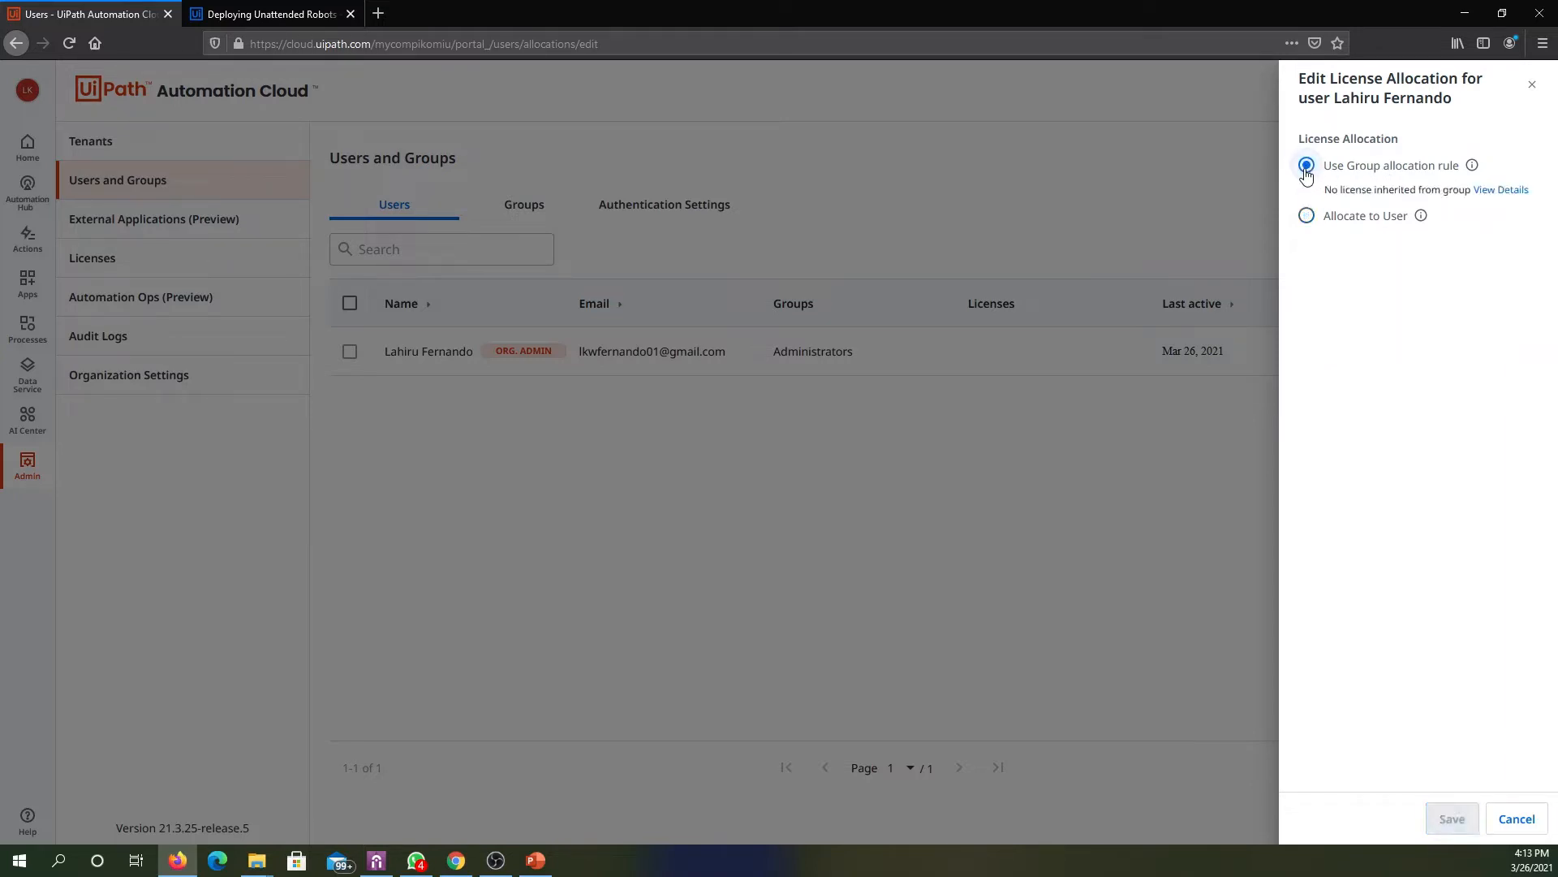
left_click(1518, 818)
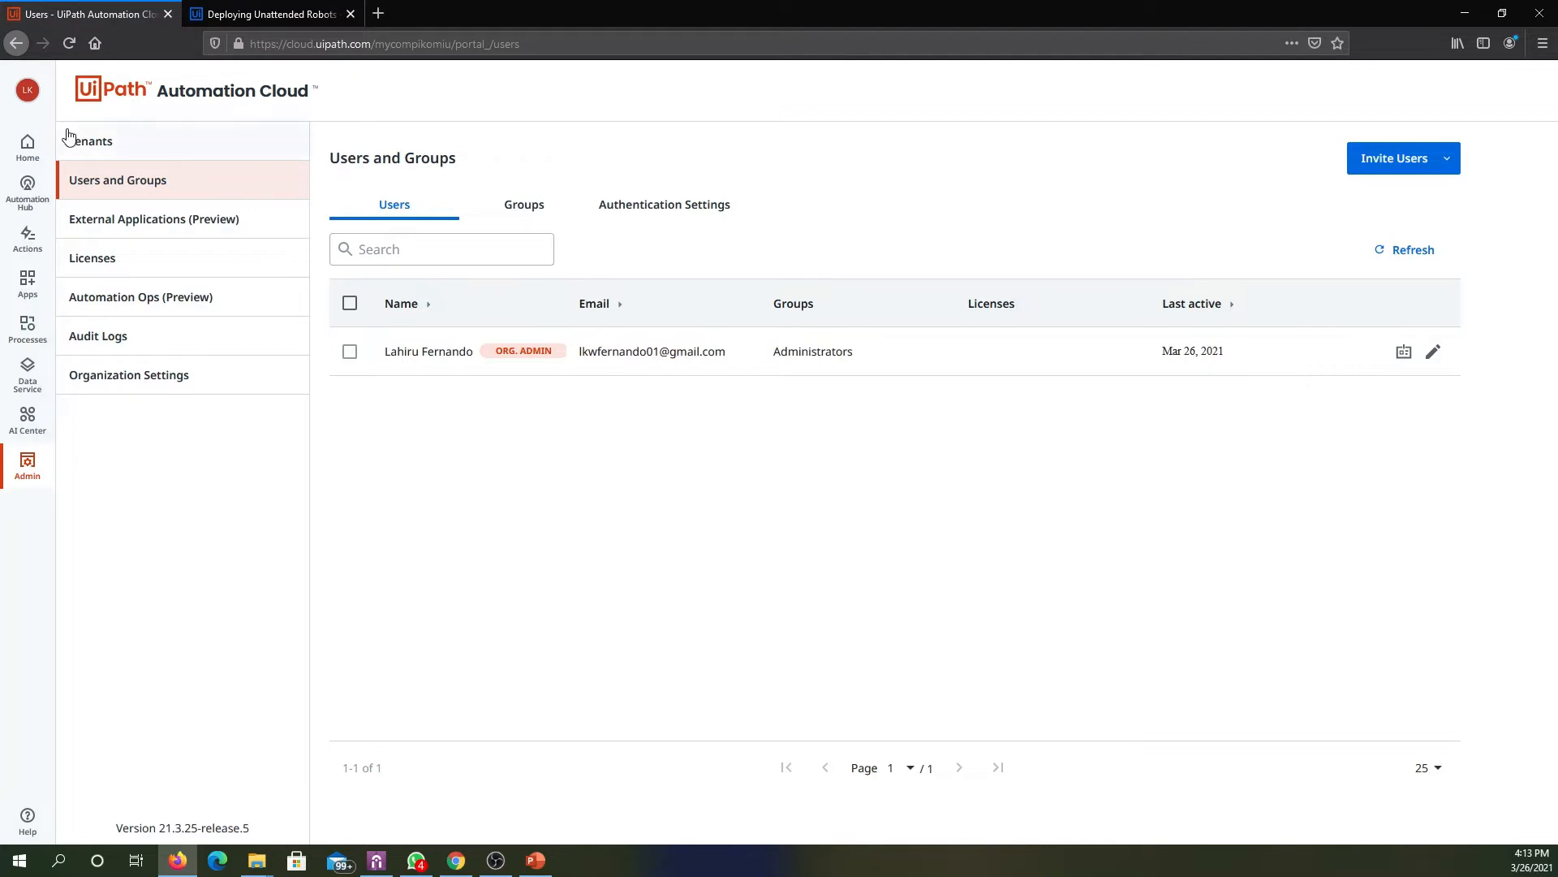
- Open the RPADemo Orchestrator service from the home page in a new browser tab and skip the introductory tour
left_click(37, 150)
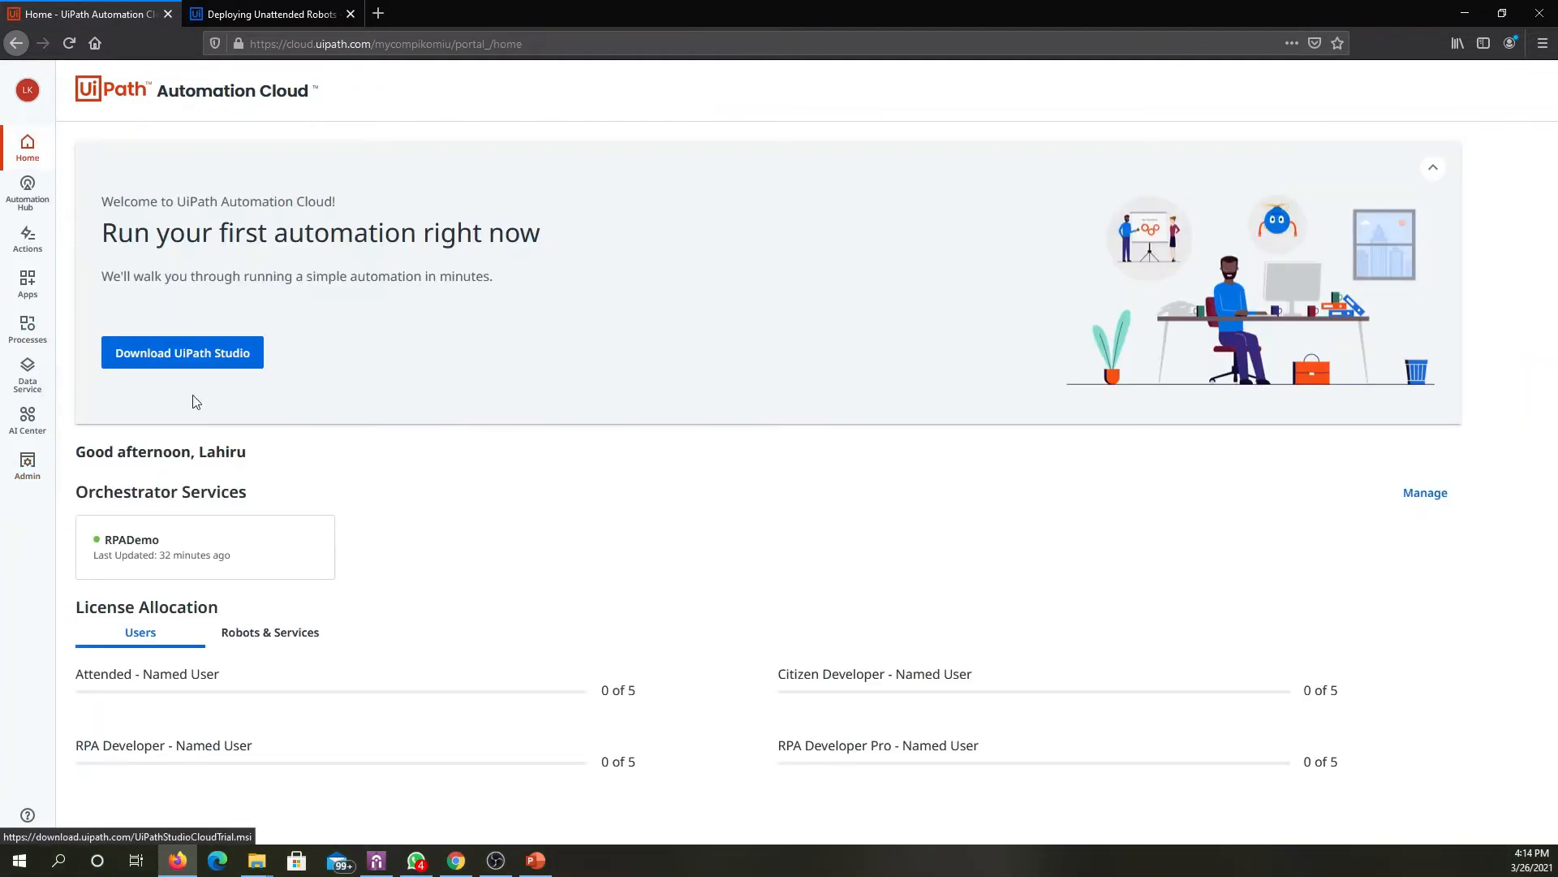
right_click(217, 558)
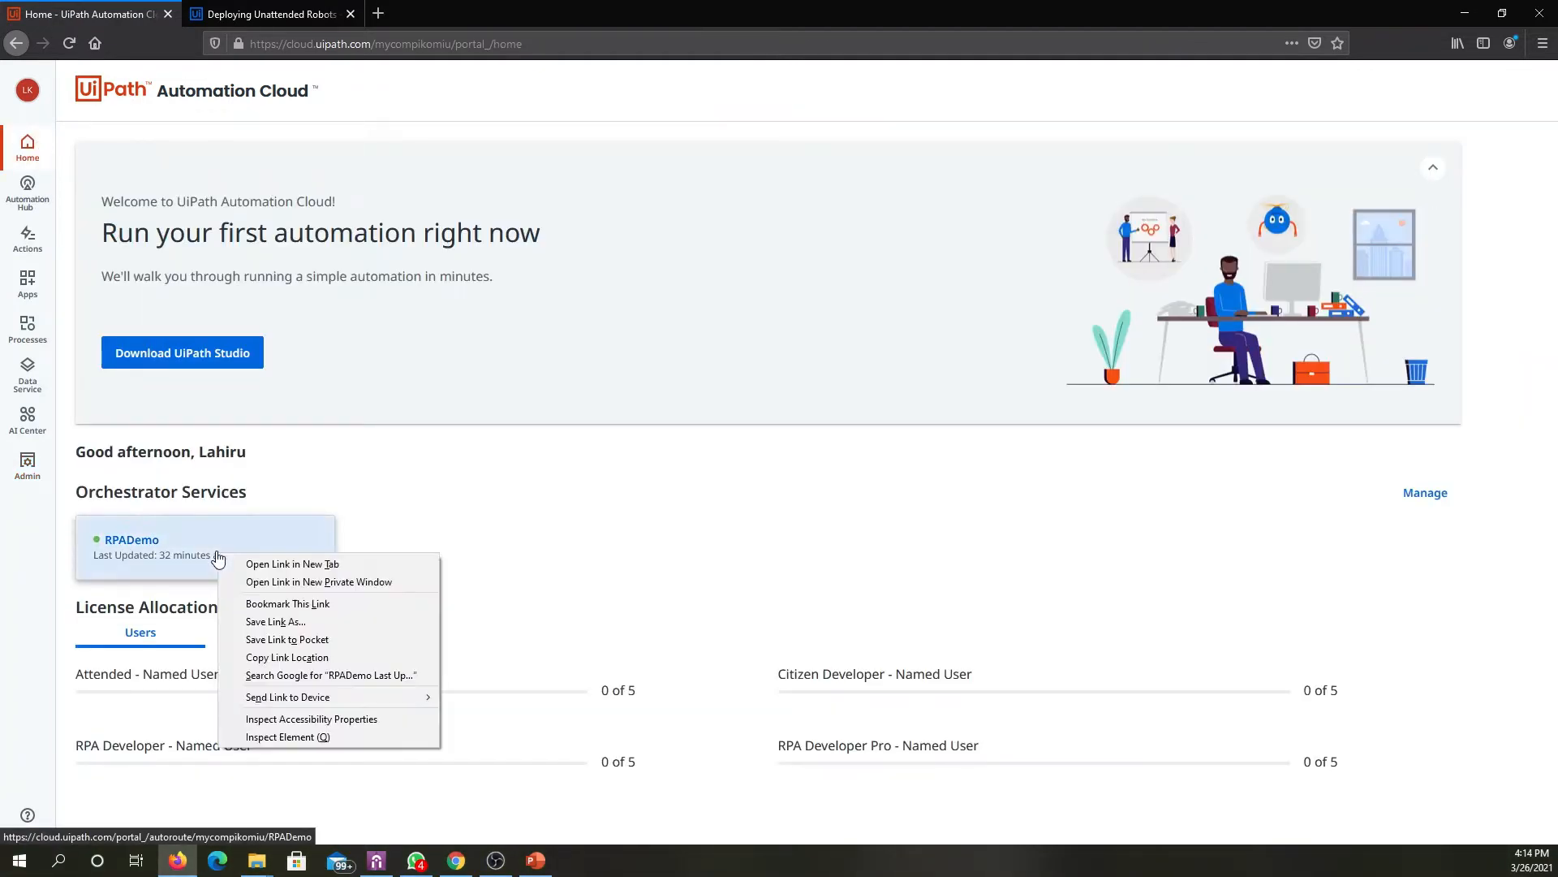
left_click(260, 566)
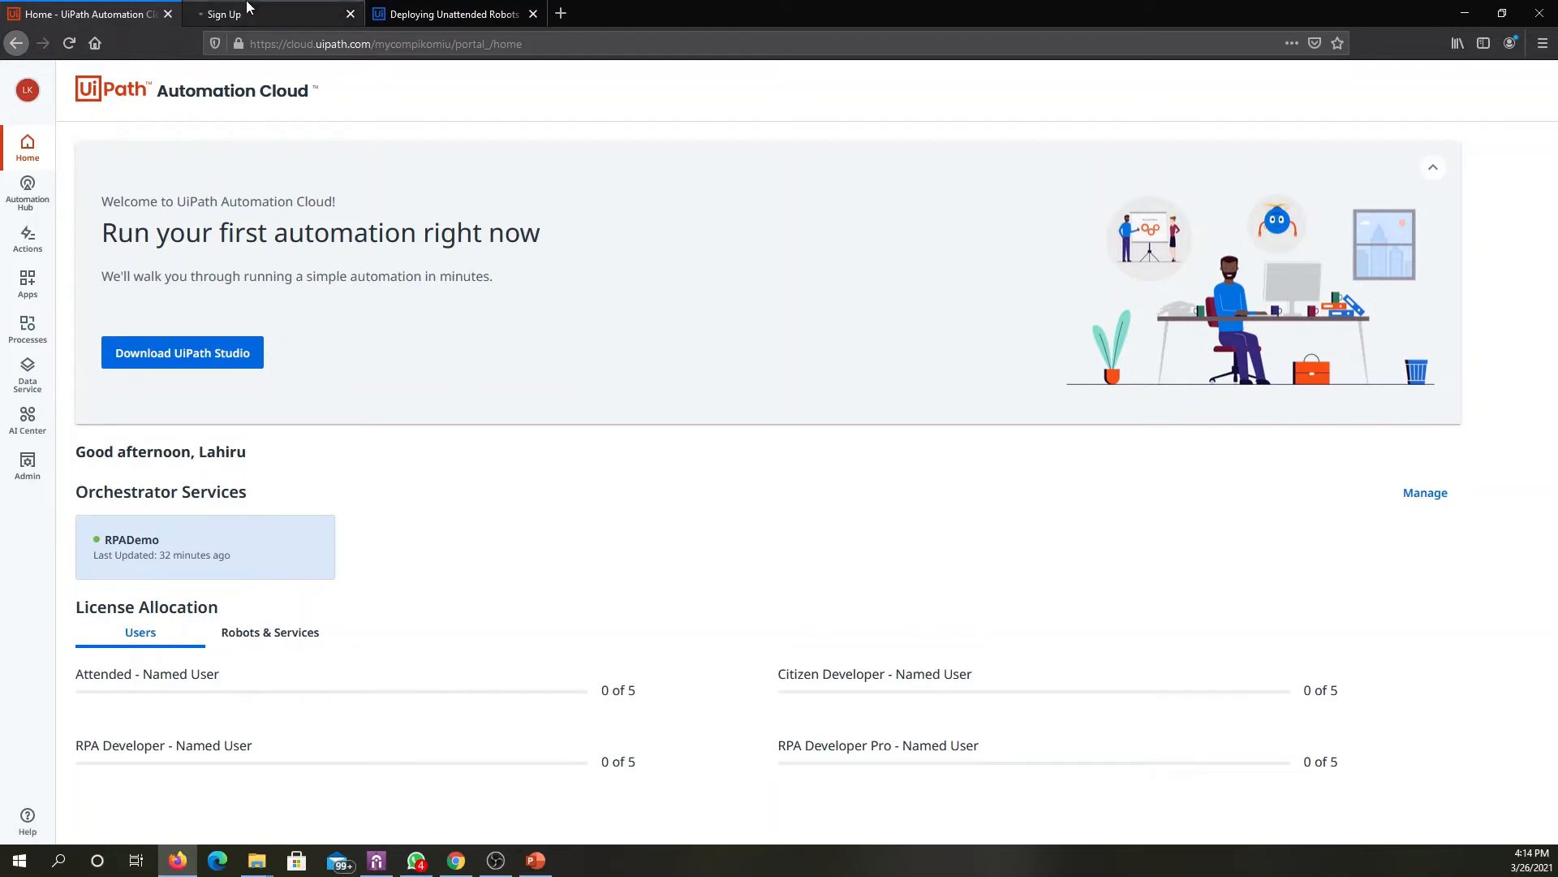
left_click(248, 10)
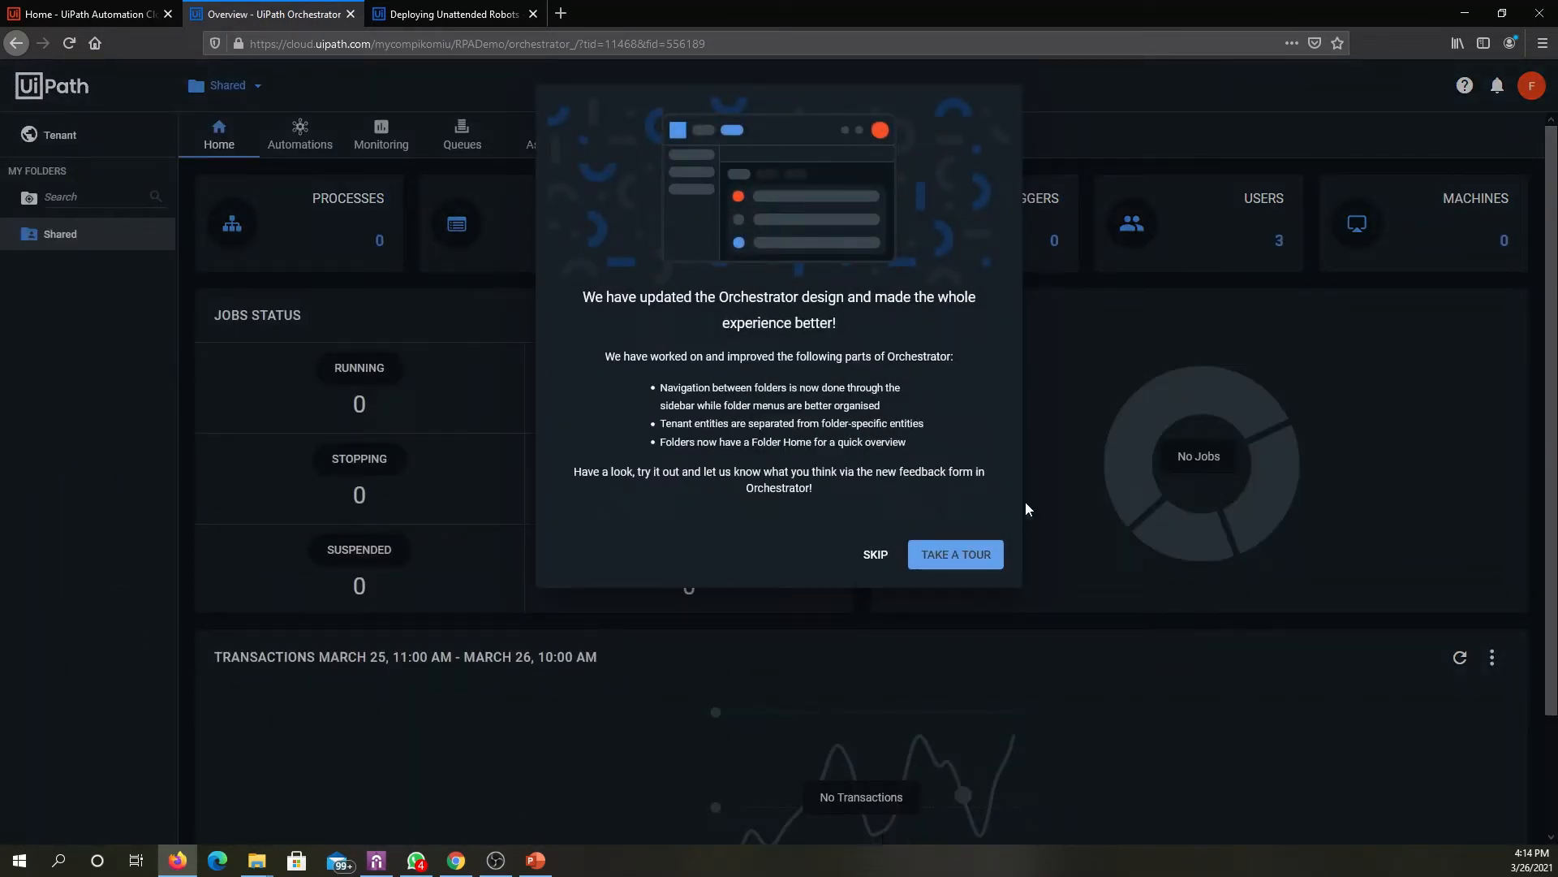
left_click(875, 566)
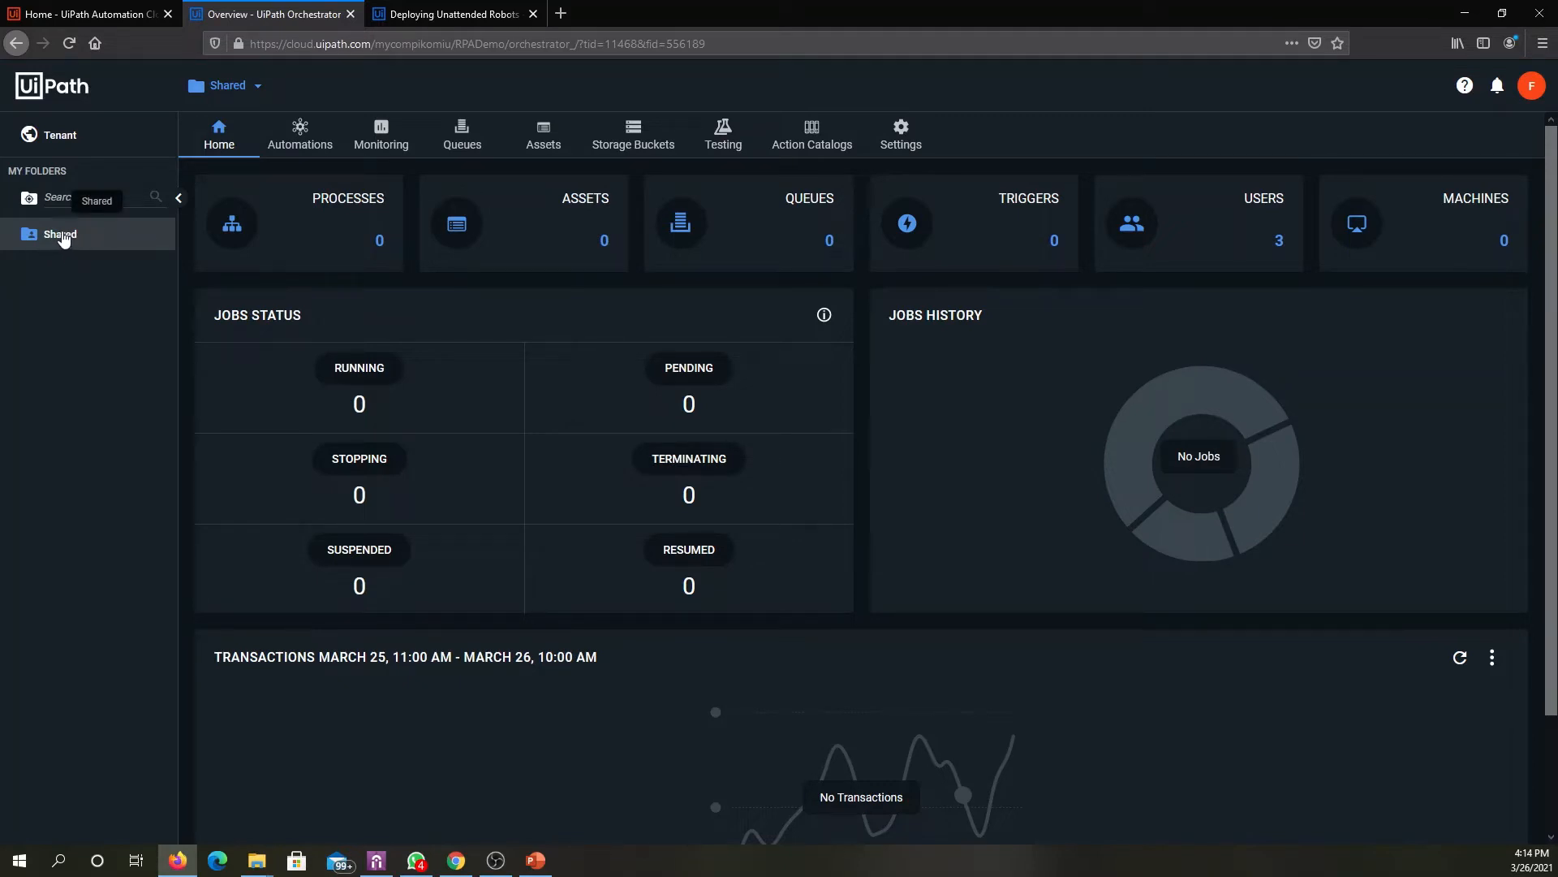
- Display the list of users at the tenant level of RPADemo
left_click(72, 140)
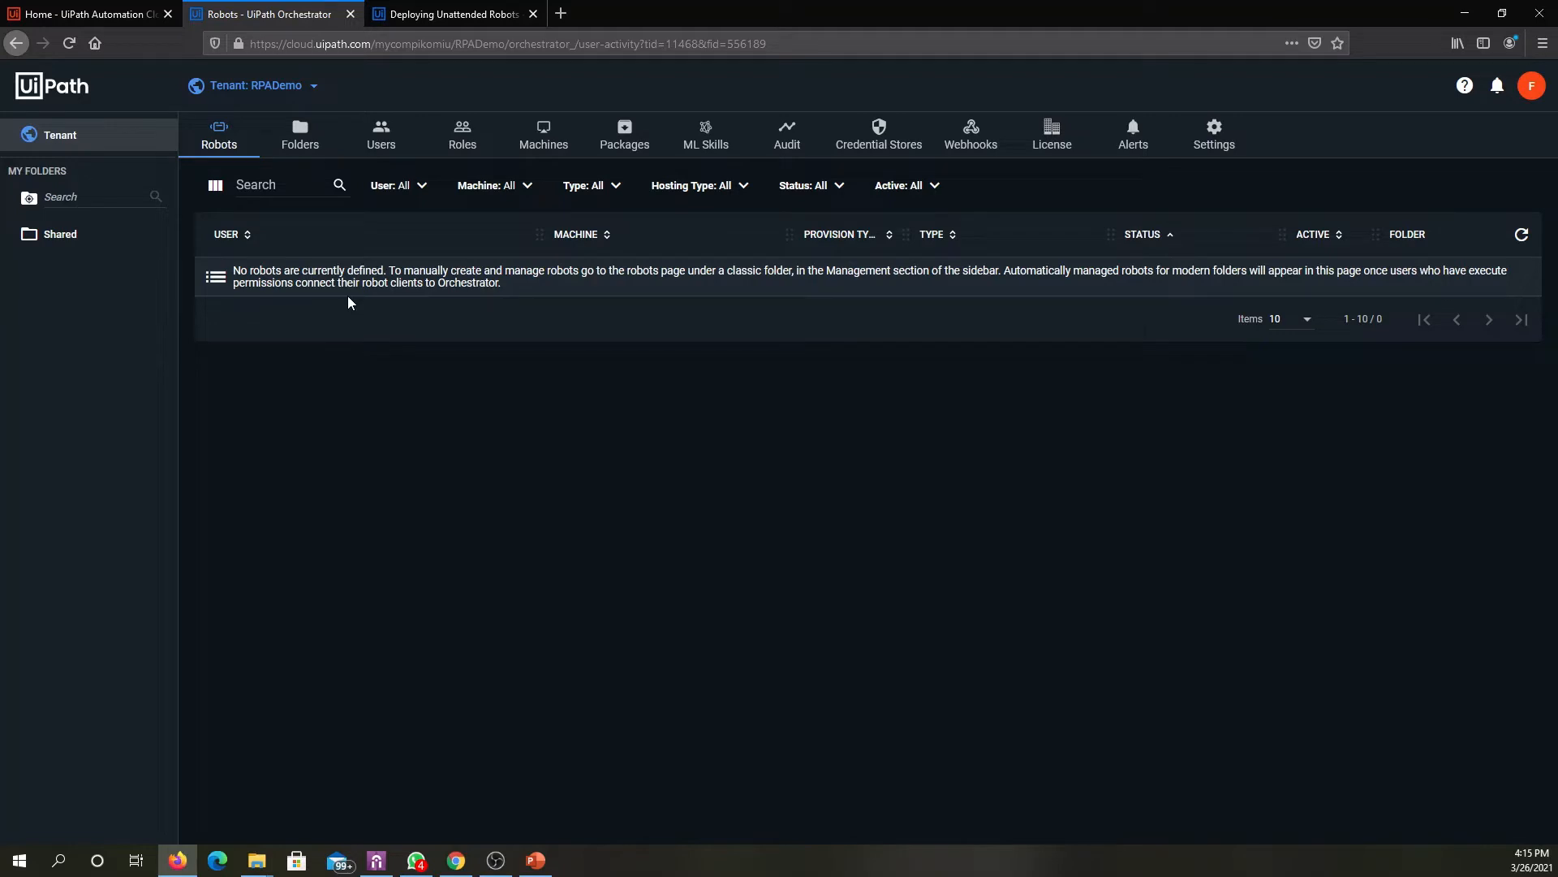
left_click(385, 135)
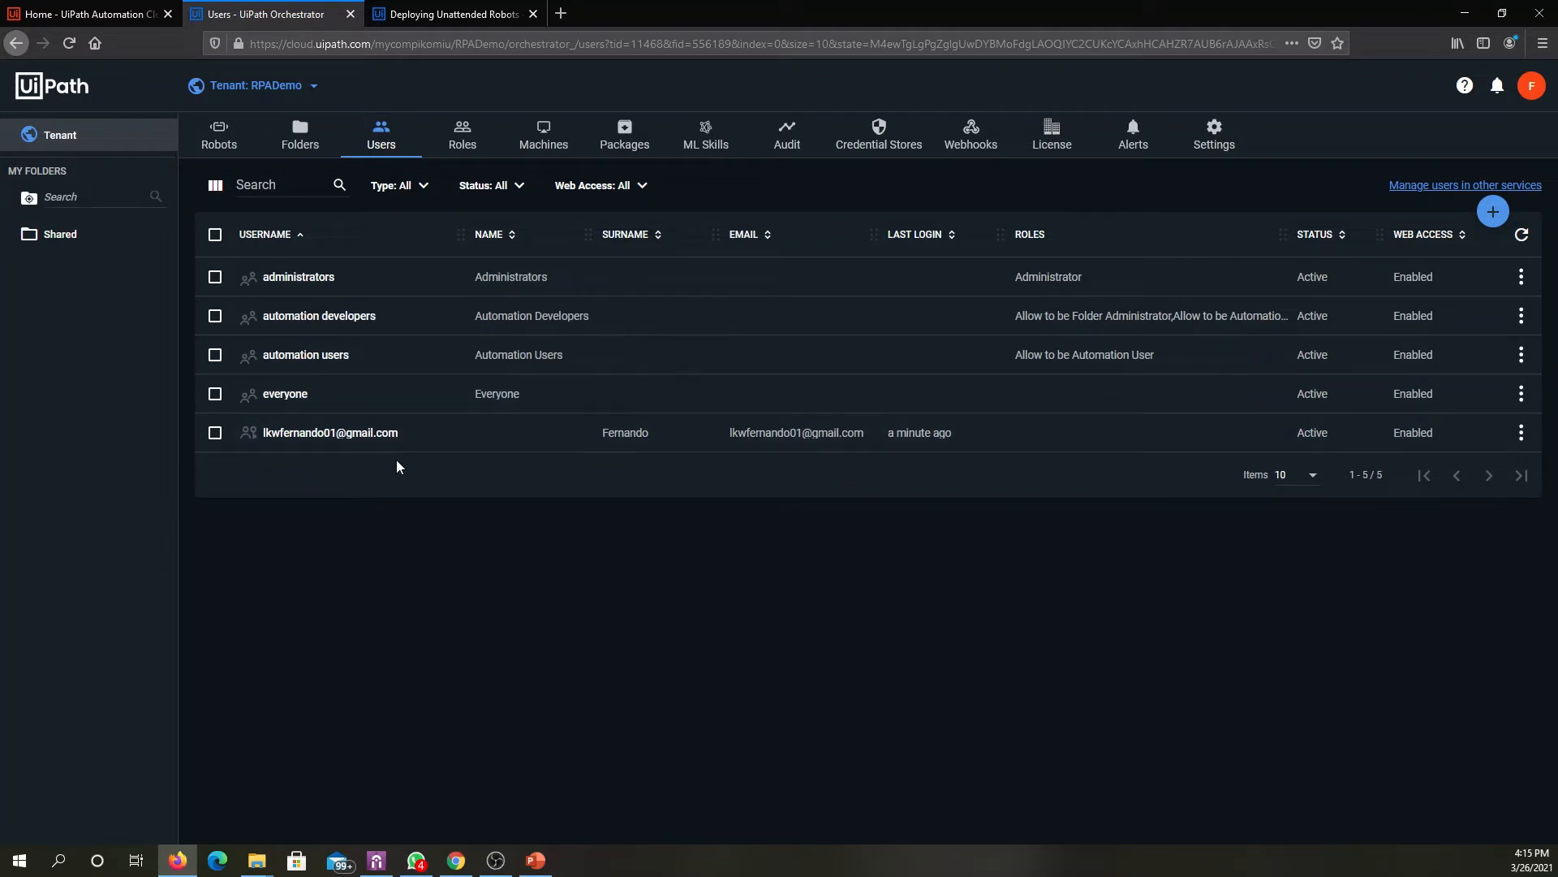
- Compare the organization's user list in the Automation Cloud admin area with the RPADemo tenant's users, and view the tenant's roles
left_click(129, 12)
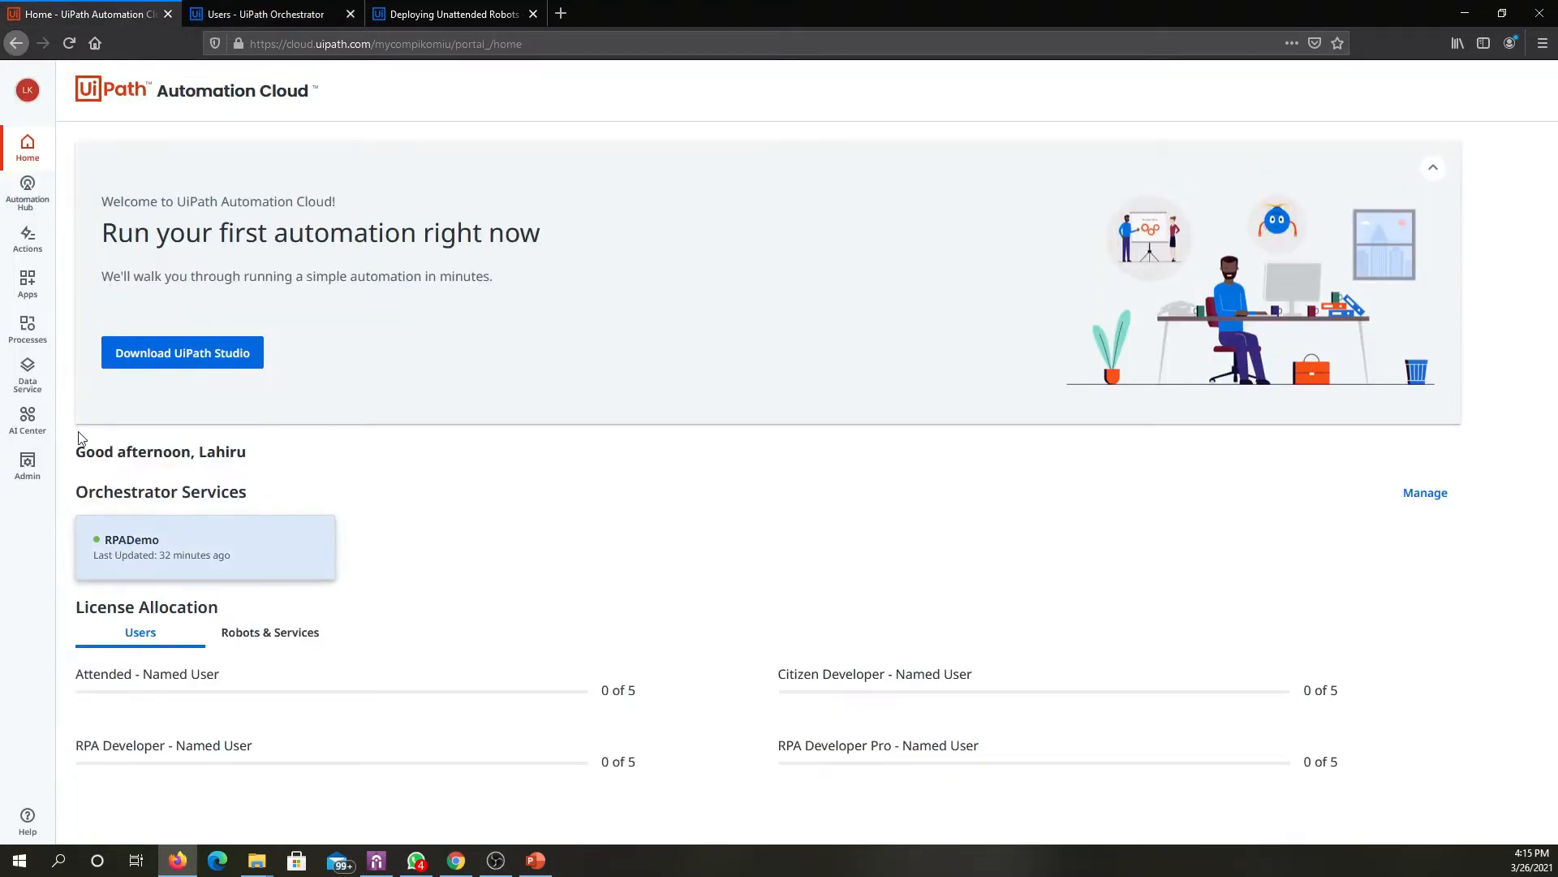
left_click(27, 466)
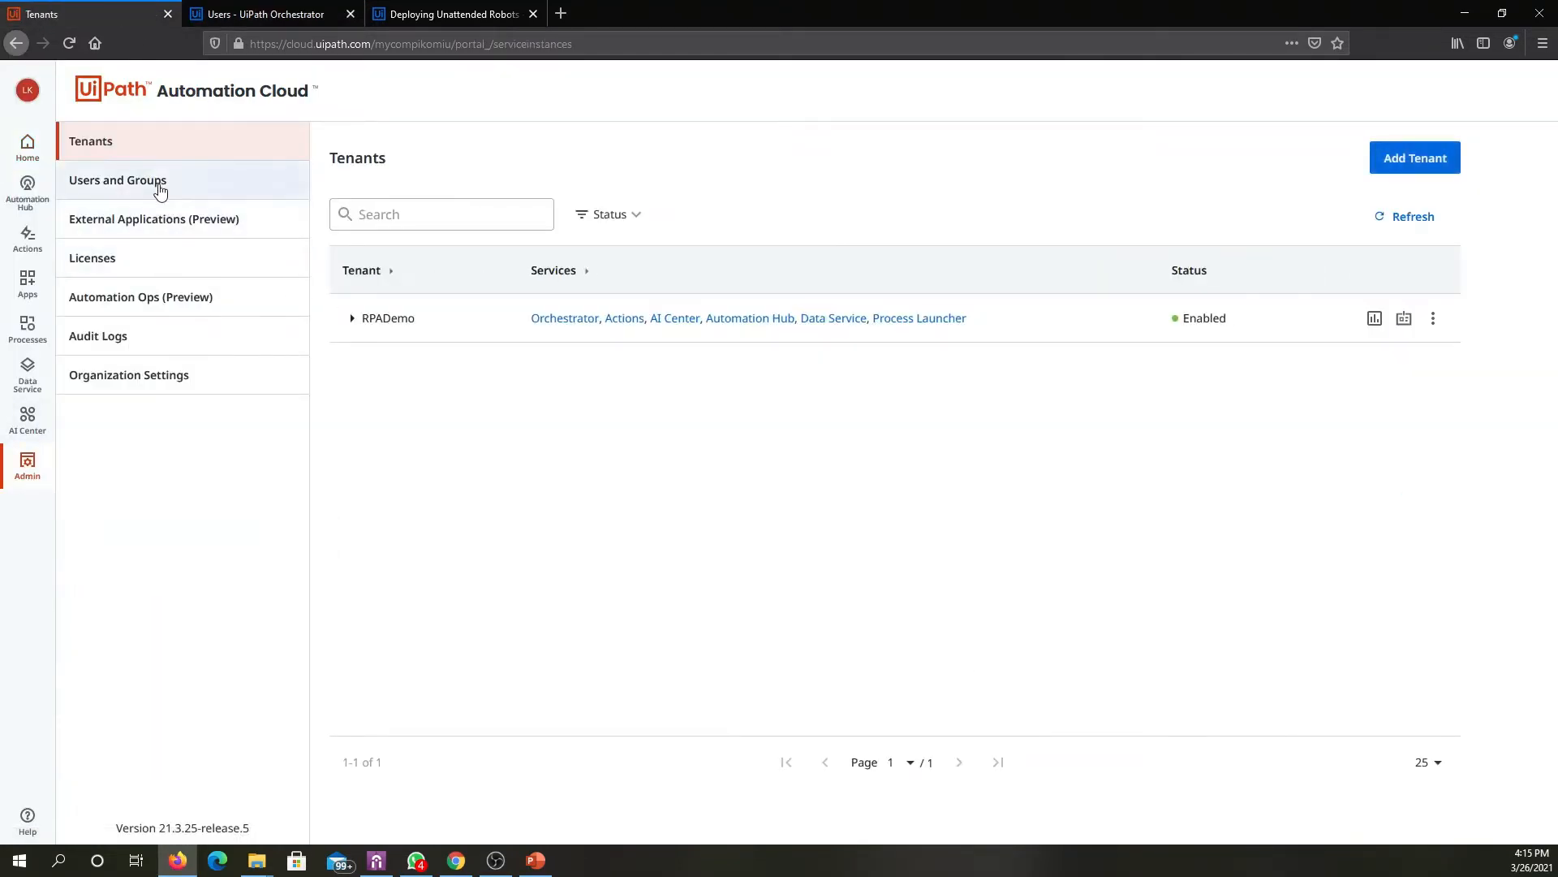
left_click(160, 189)
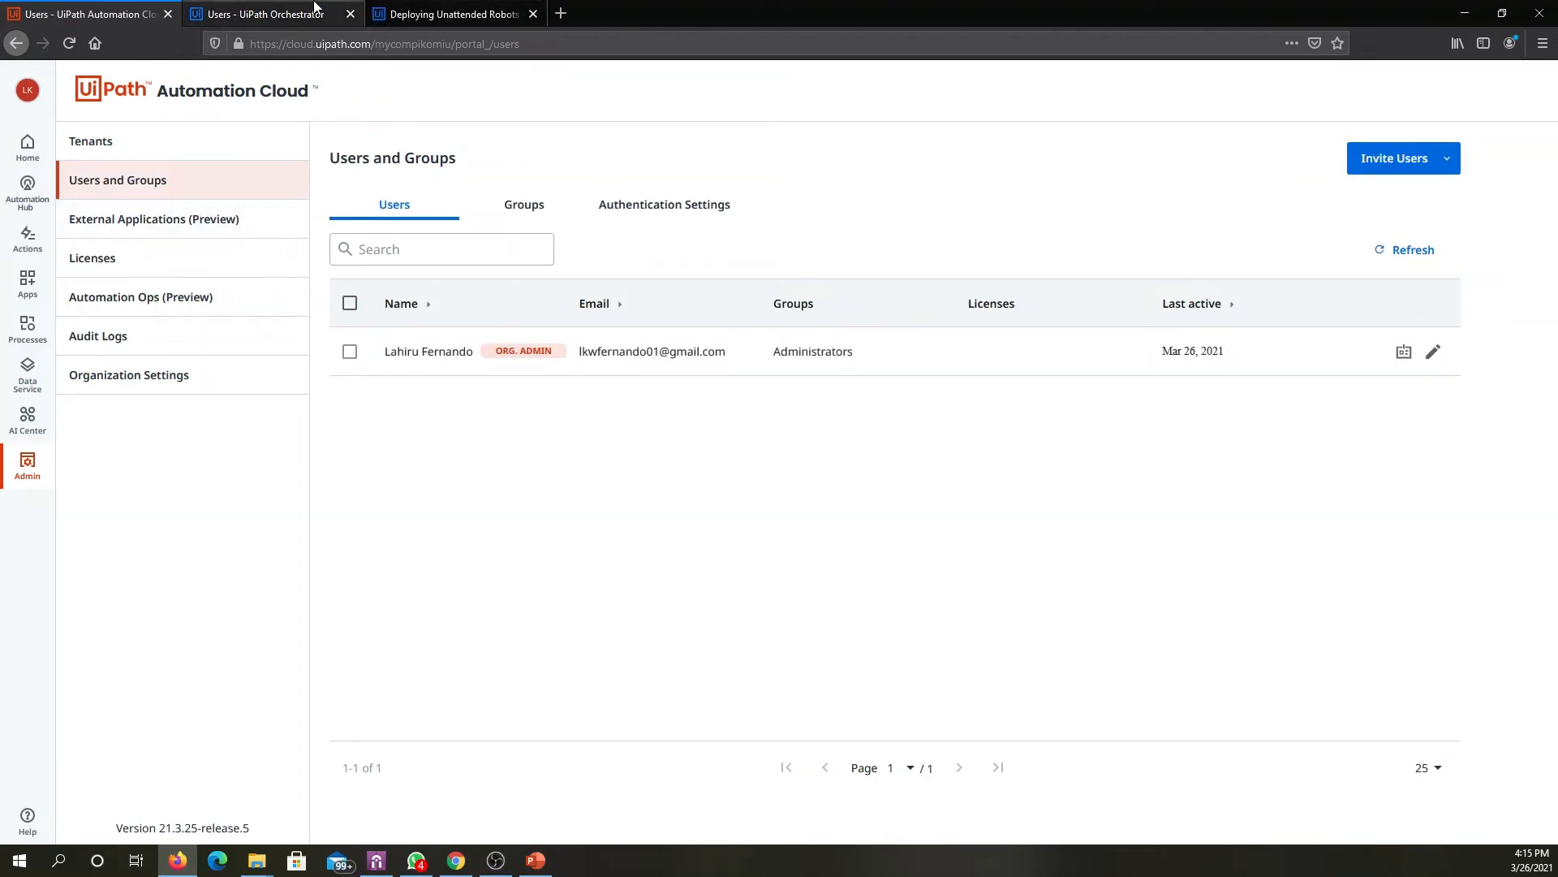
left_click(315, 9)
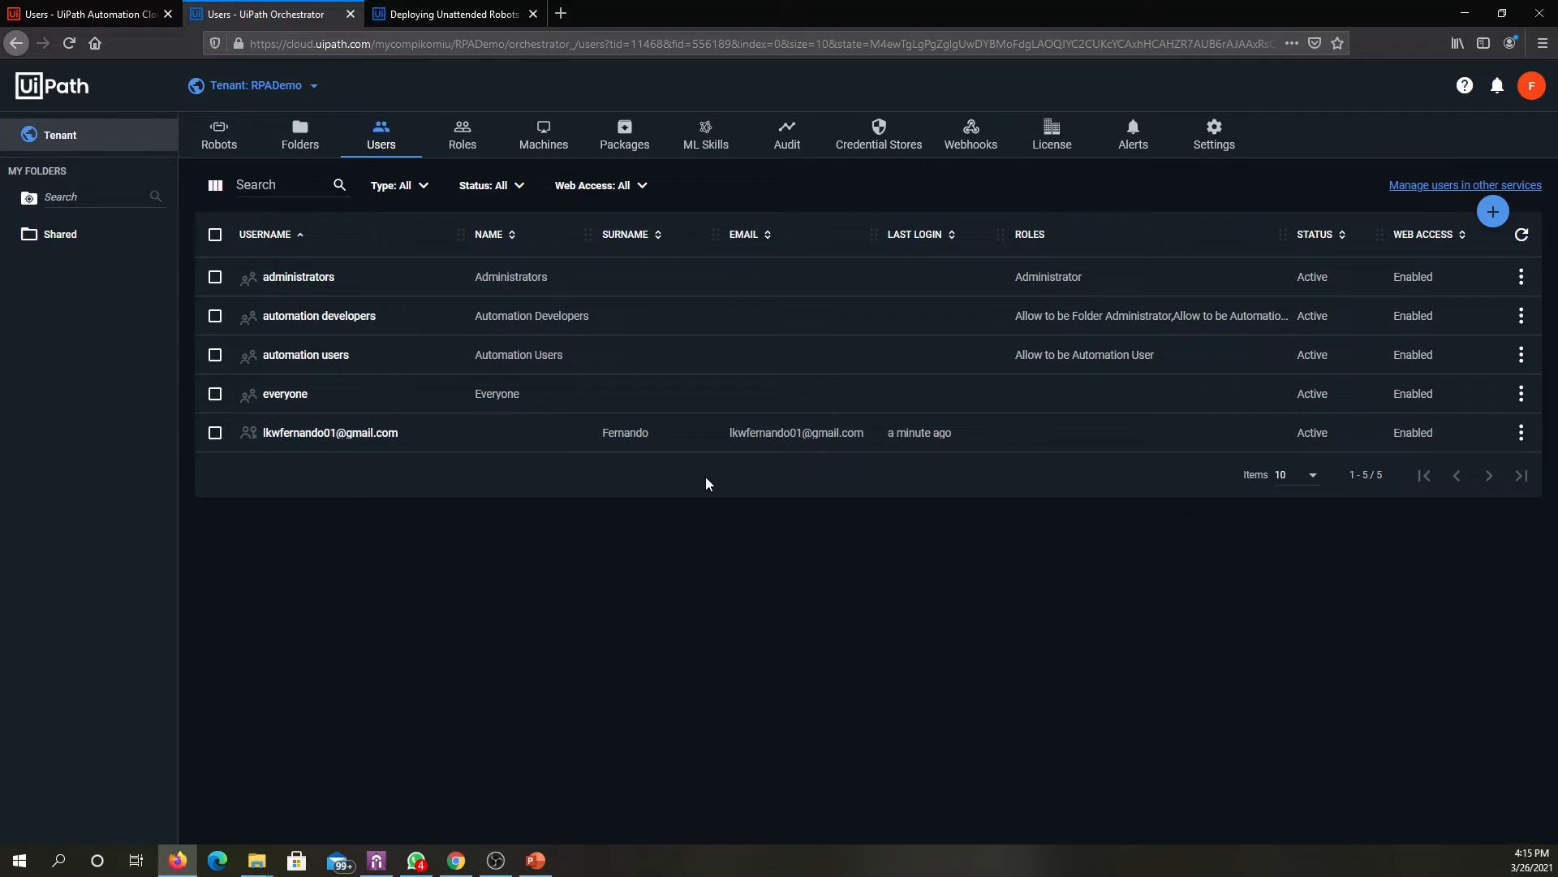
left_click(453, 149)
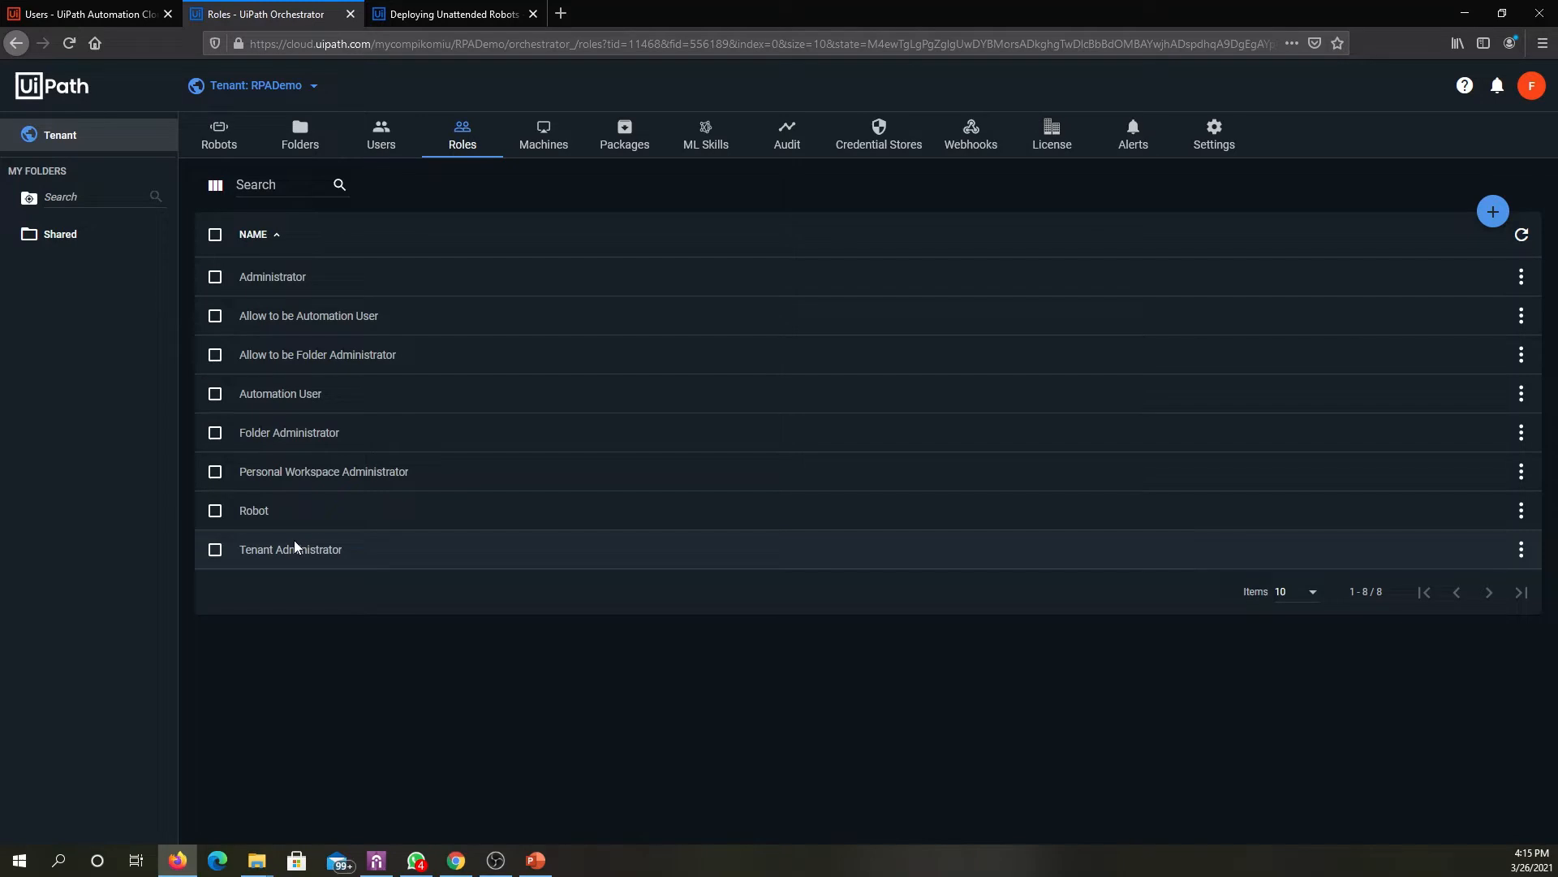
- Review the individual tenant user's User Settings, Unattended Robot and Robot Settings, and update the user with automatic attended robot creation enabled
left_click(397, 143)
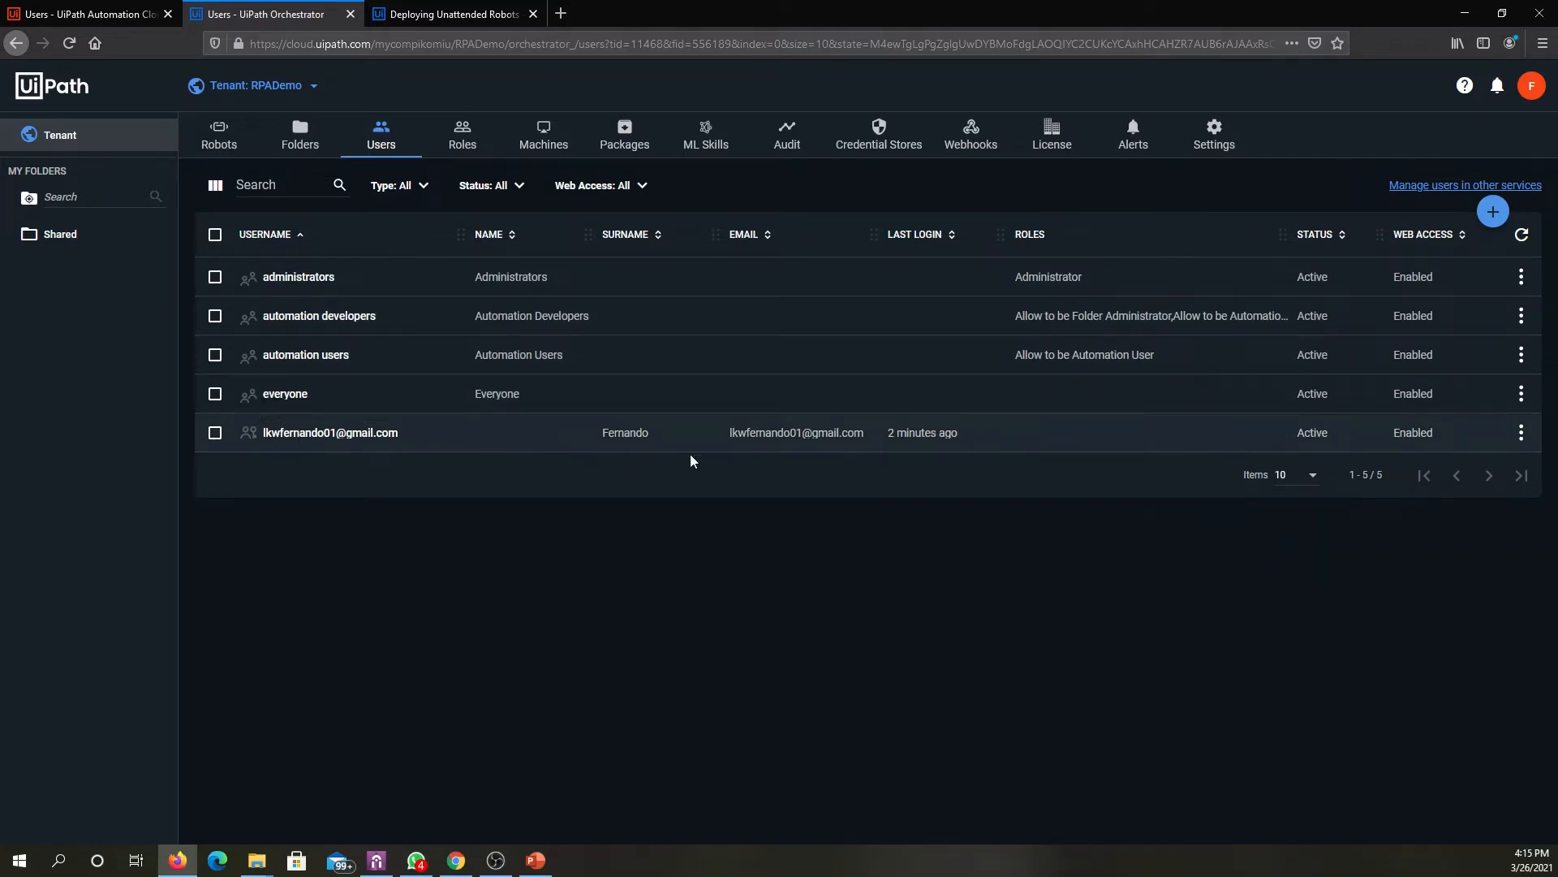
left_click(1522, 433)
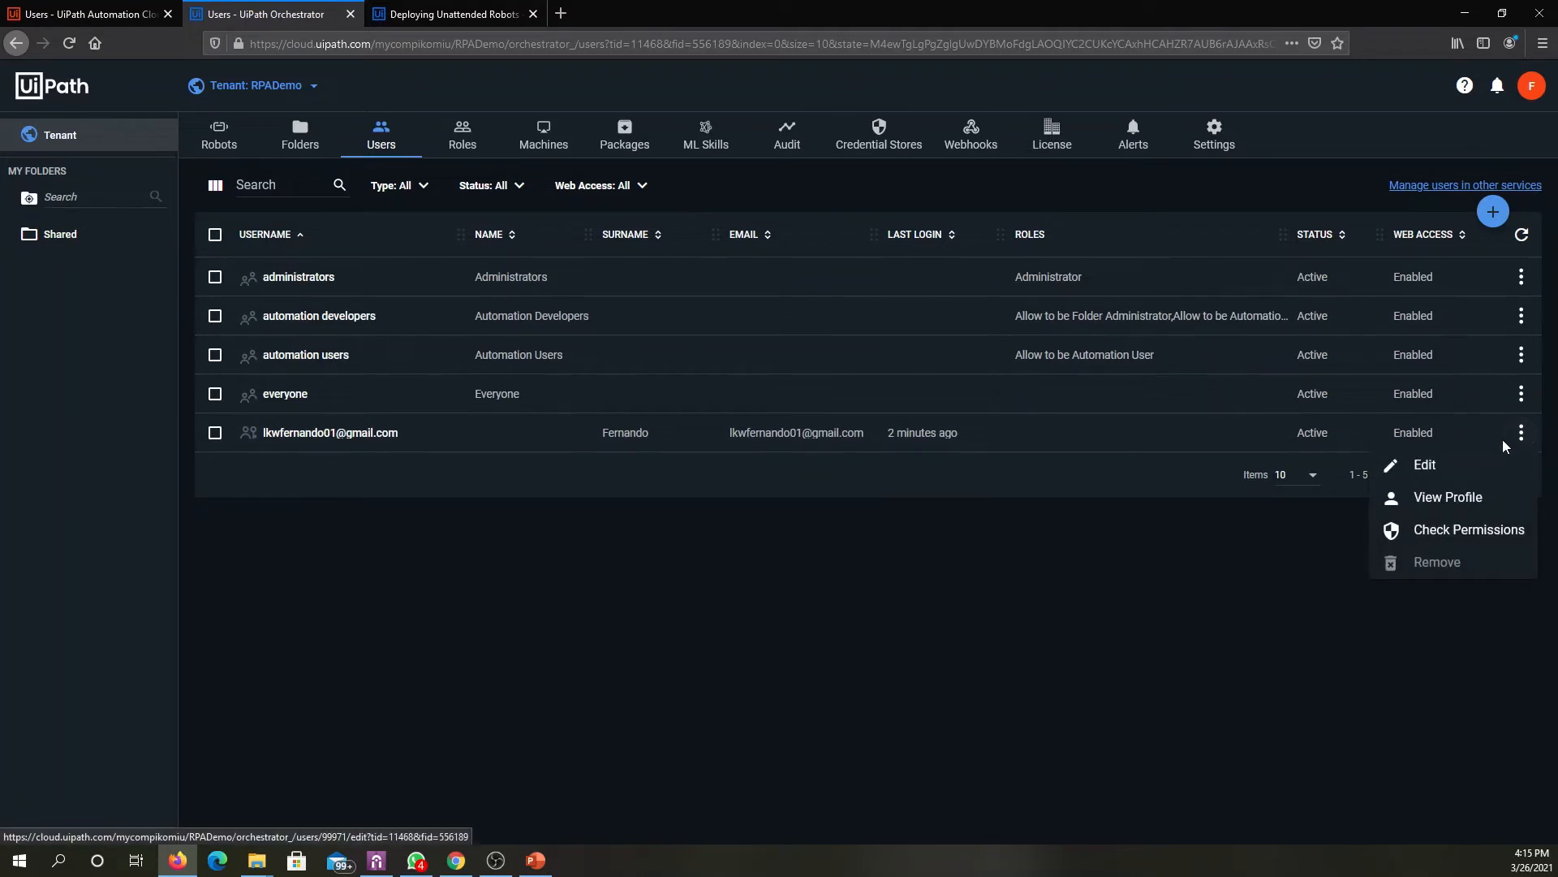
left_click(1441, 469)
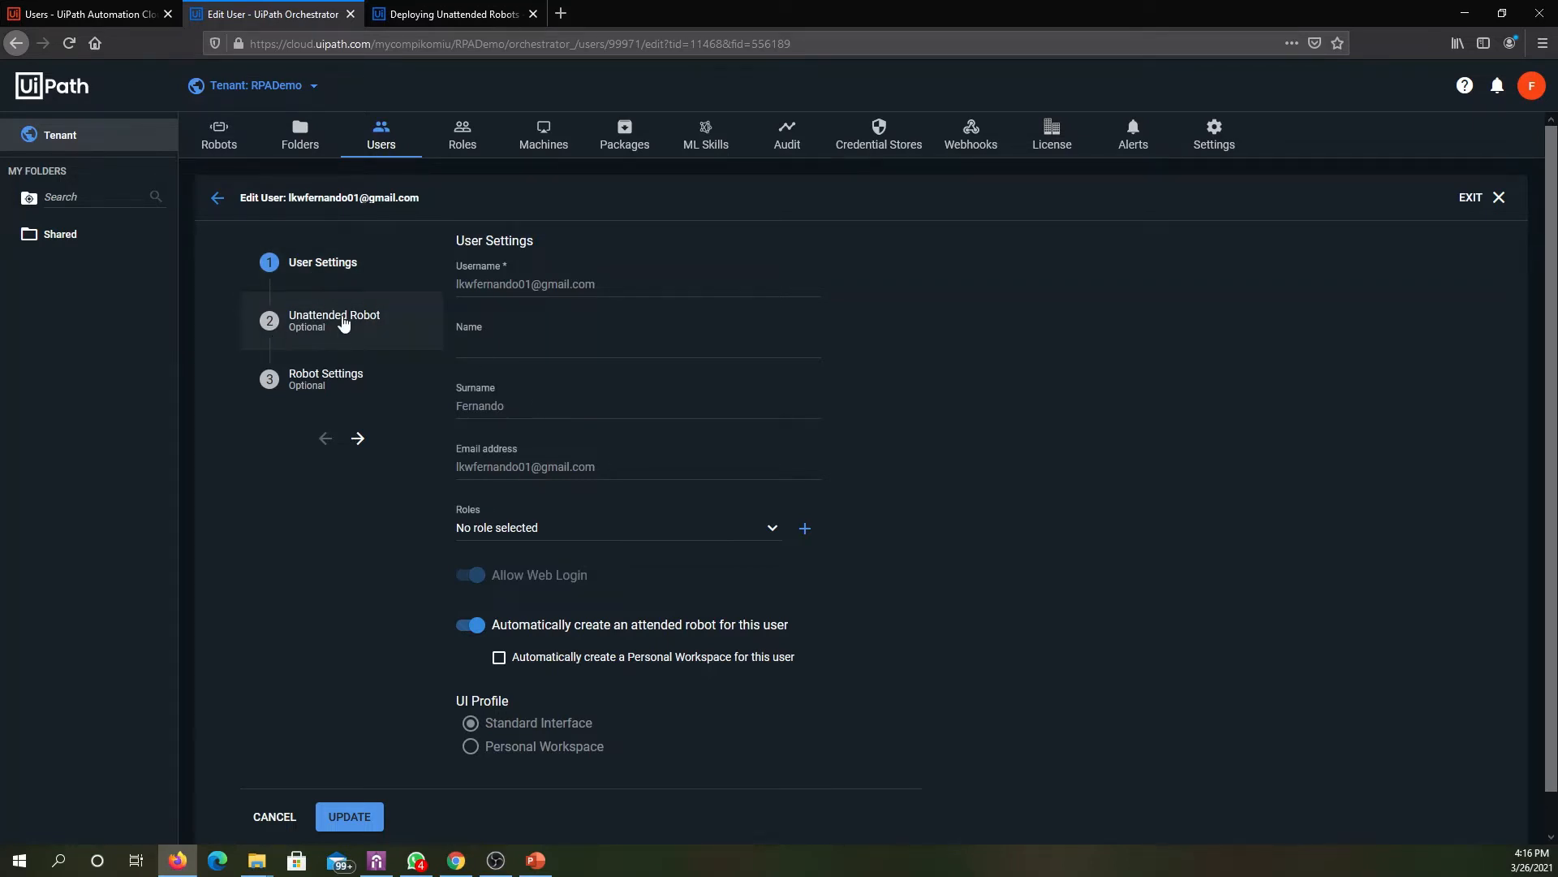
left_click(387, 325)
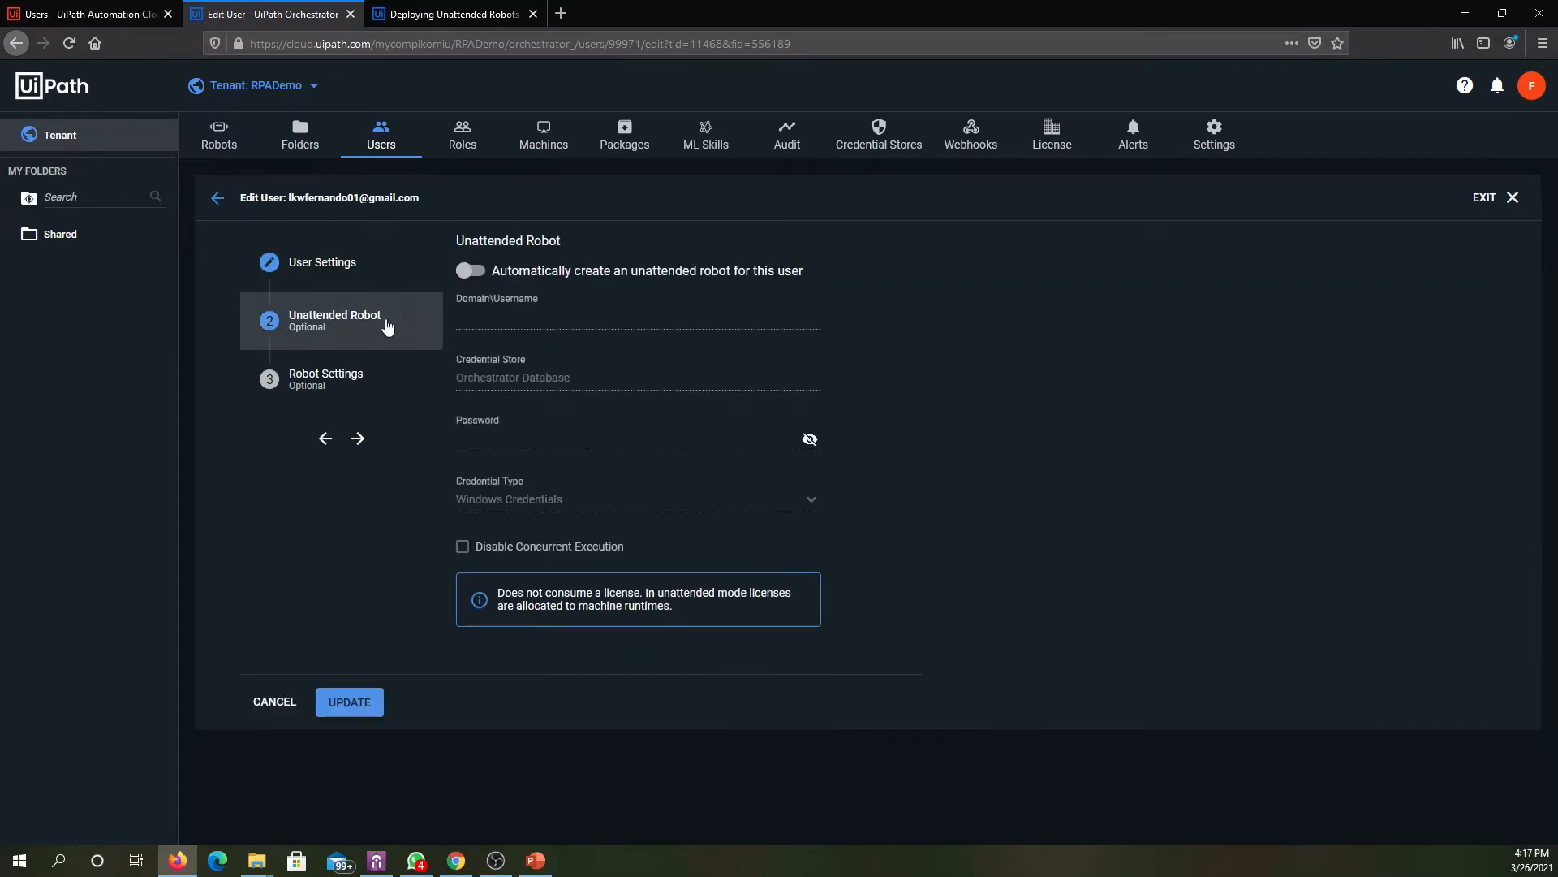
left_click(393, 276)
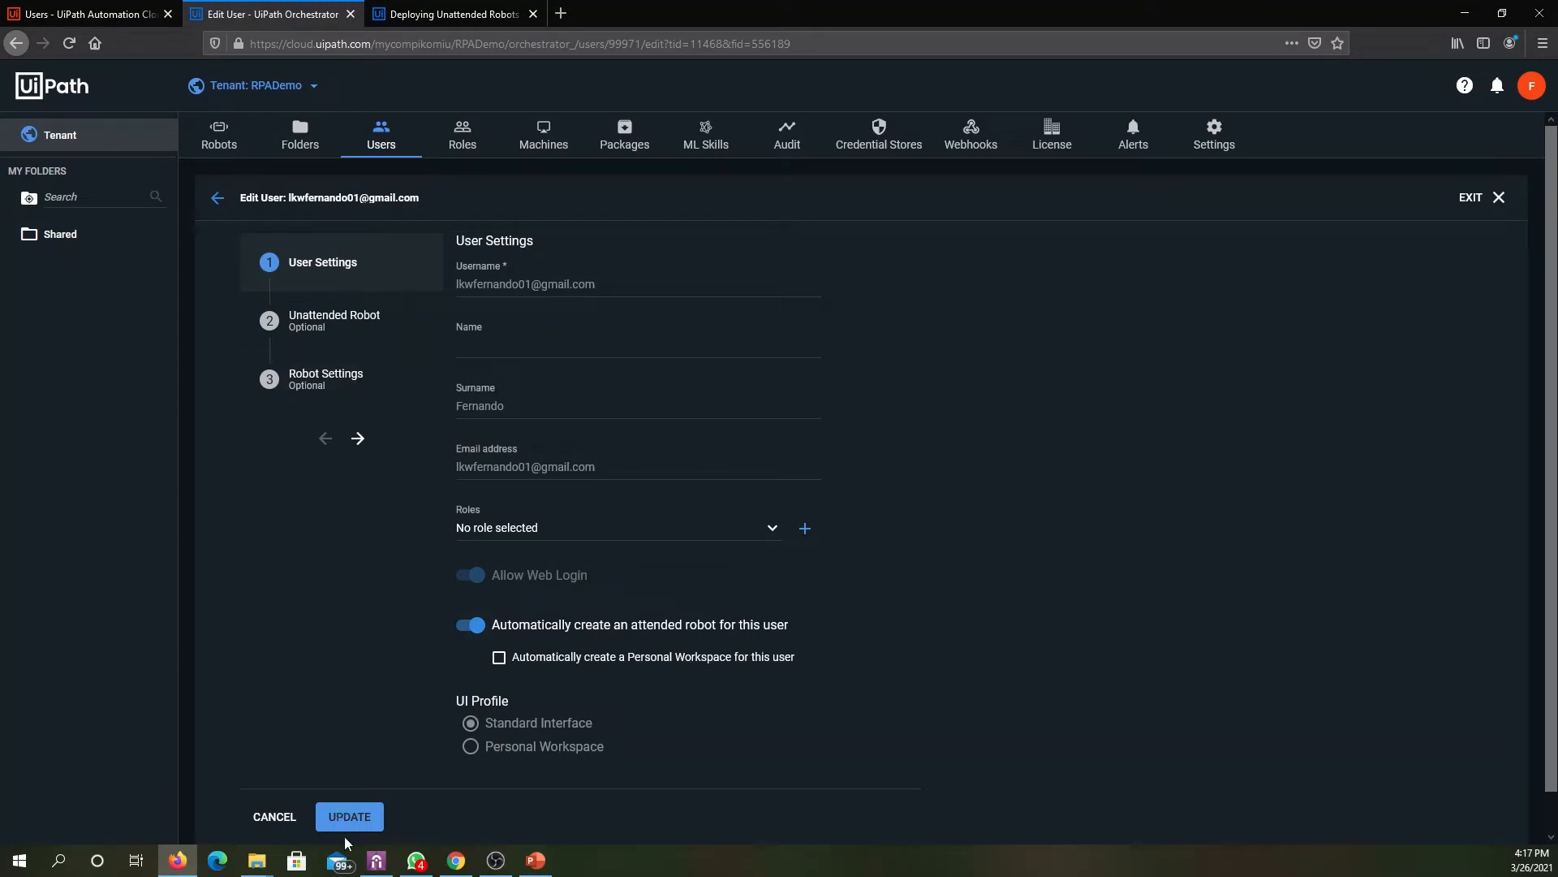
left_click(359, 401)
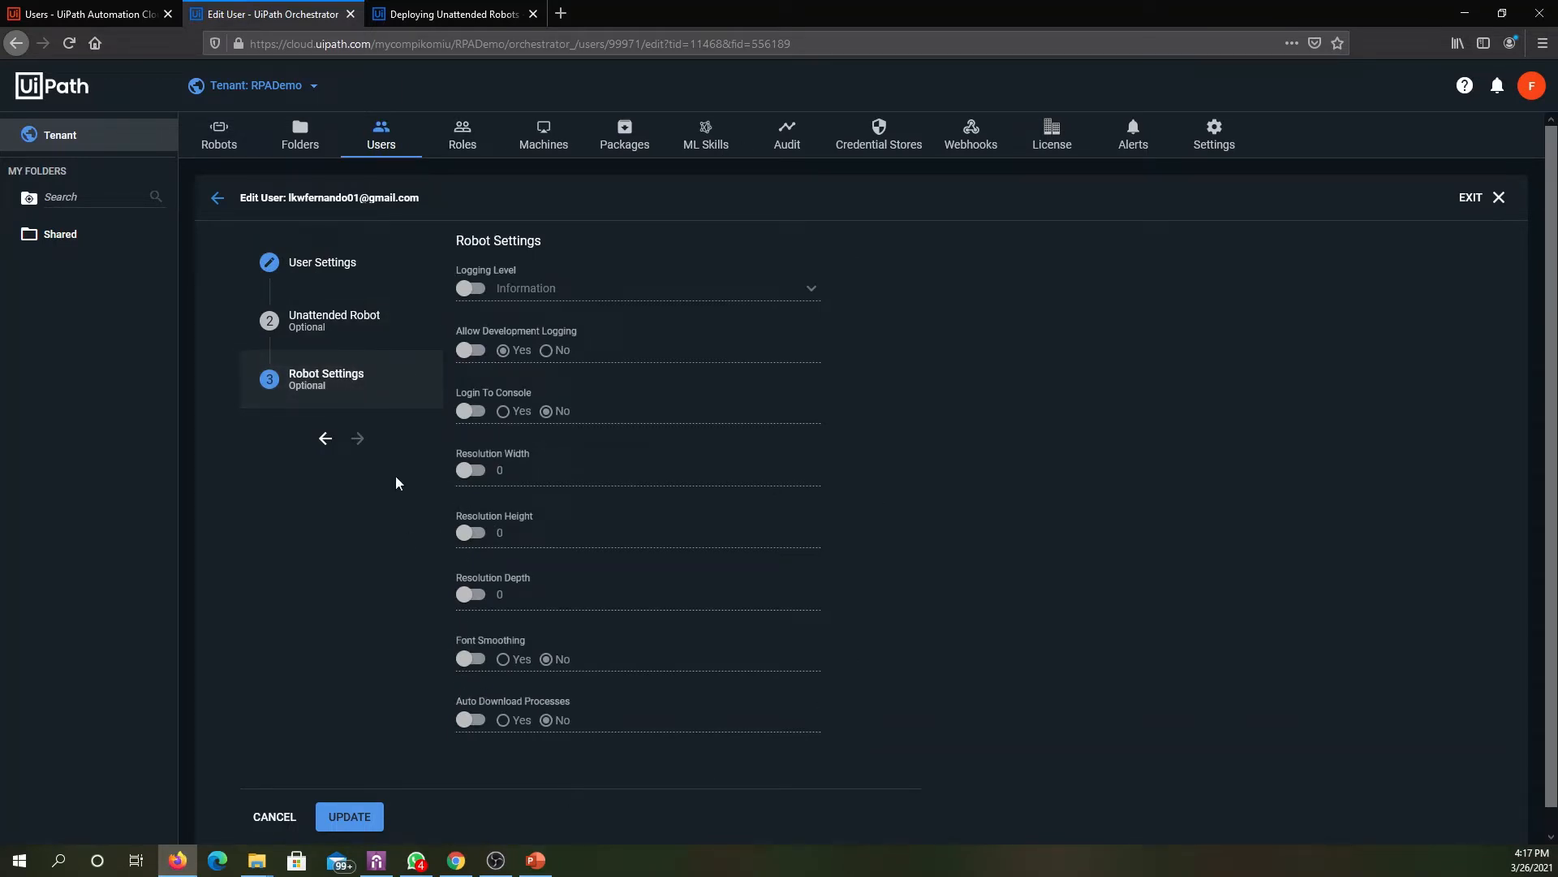
left_click(359, 821)
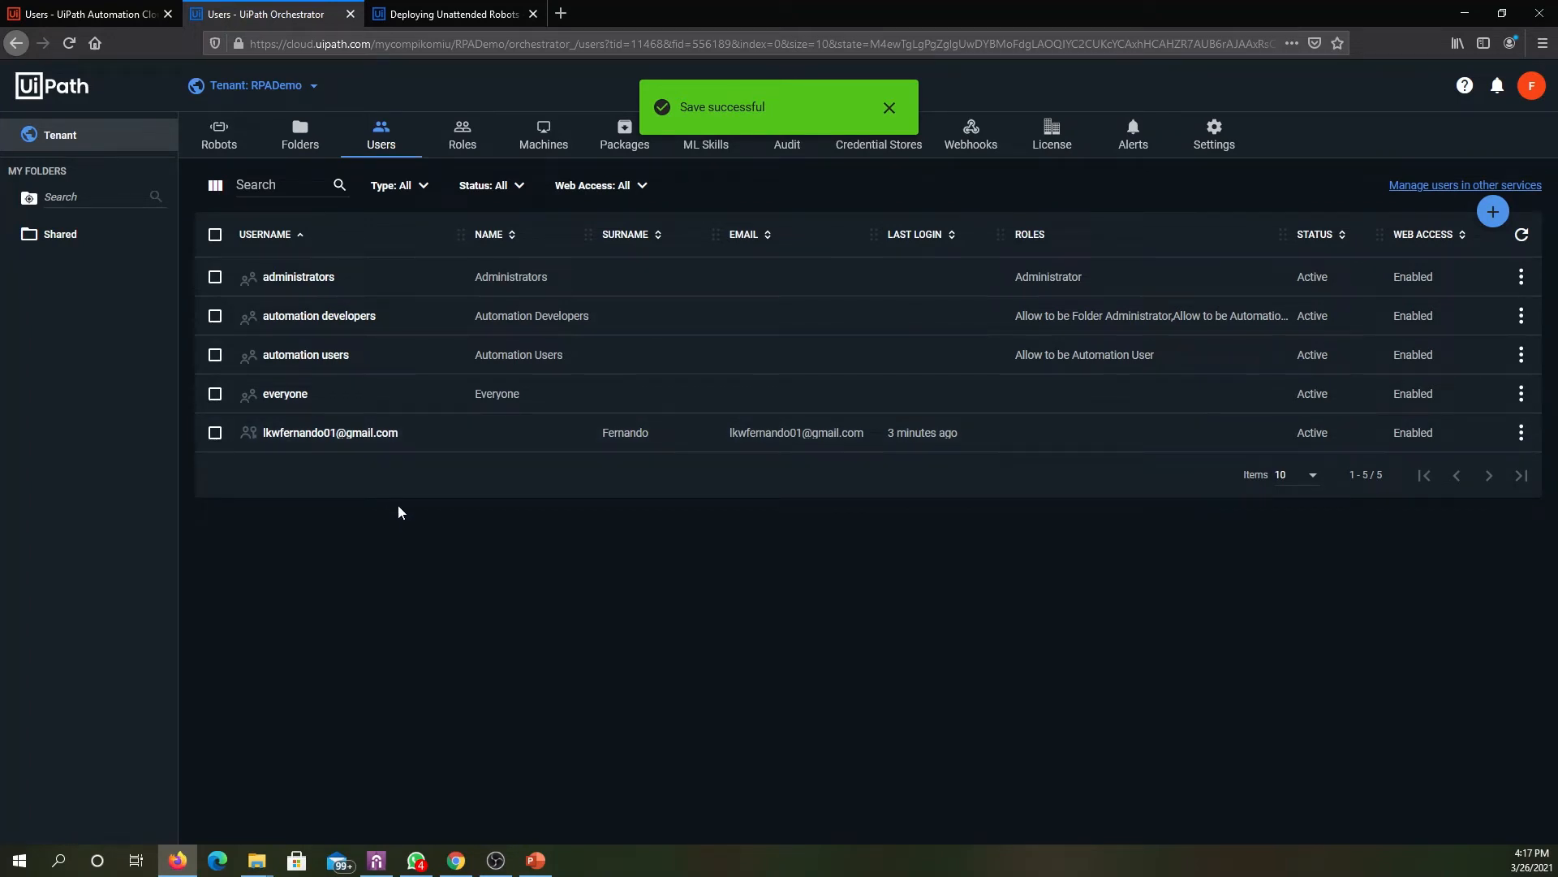
- Check the tenant's robot list, dismiss the save notification and return to the tenant's users
left_click(219, 135)
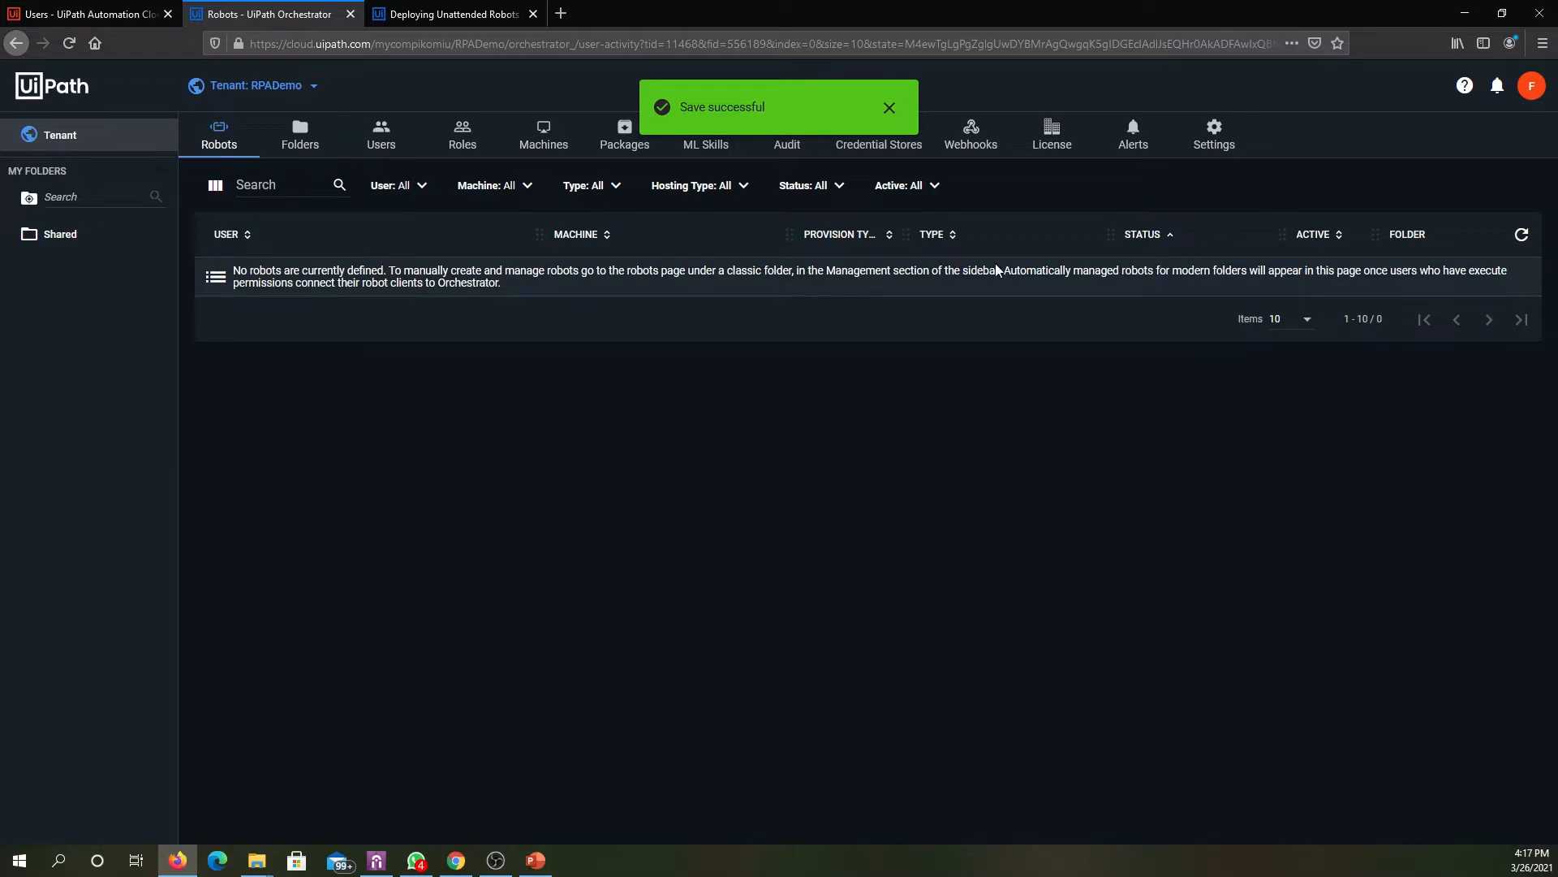
left_click(890, 107)
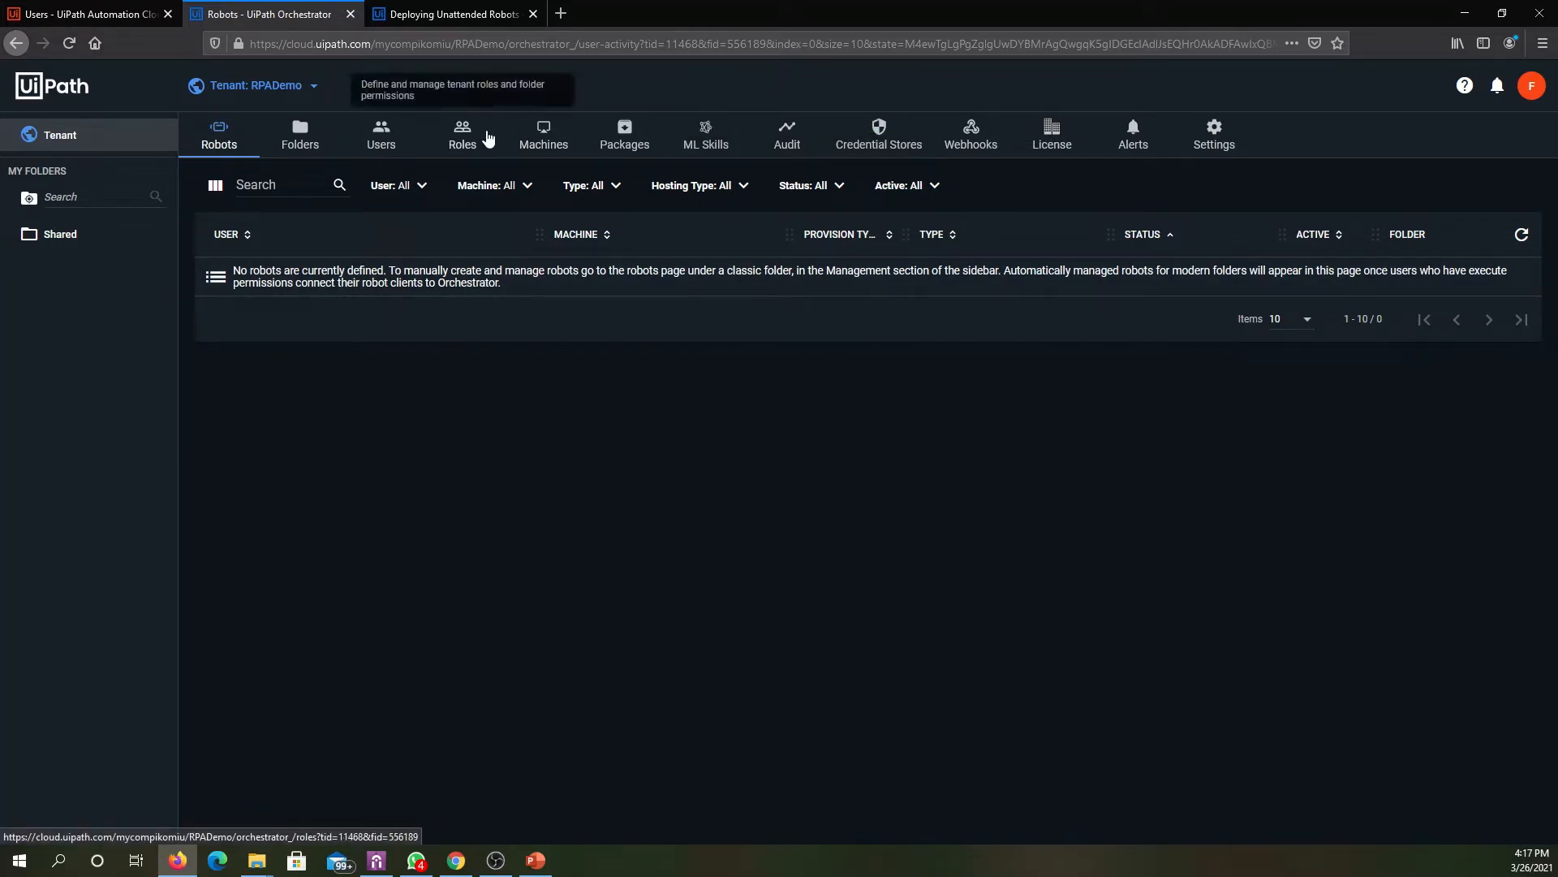
left_click(399, 140)
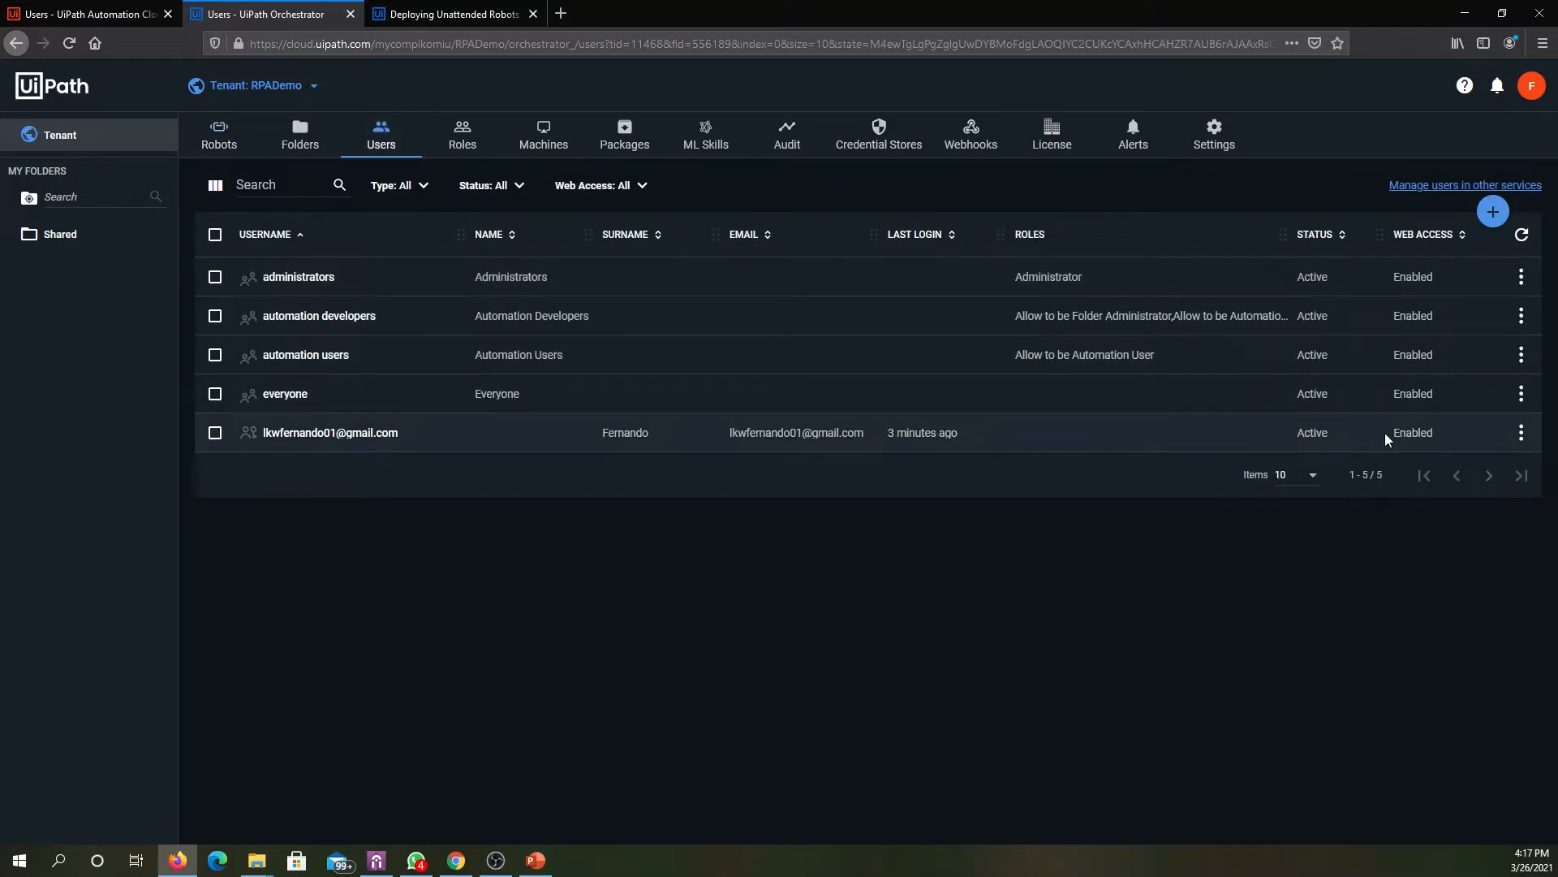
- Start adding a machine template to the RPADemo tenant
left_click(546, 133)
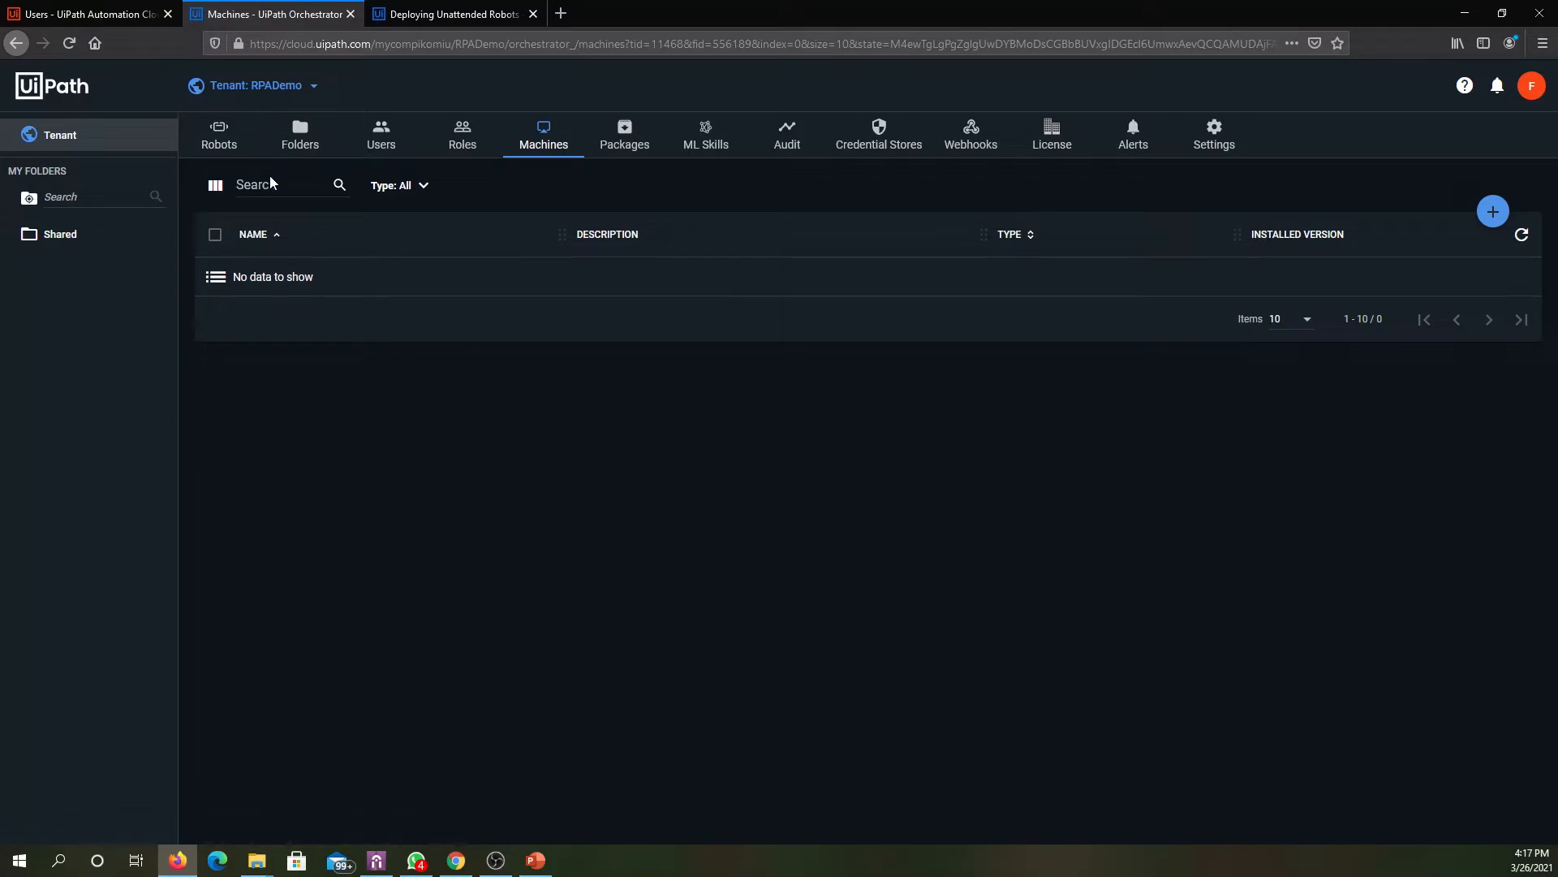
mouse_move(1491, 212)
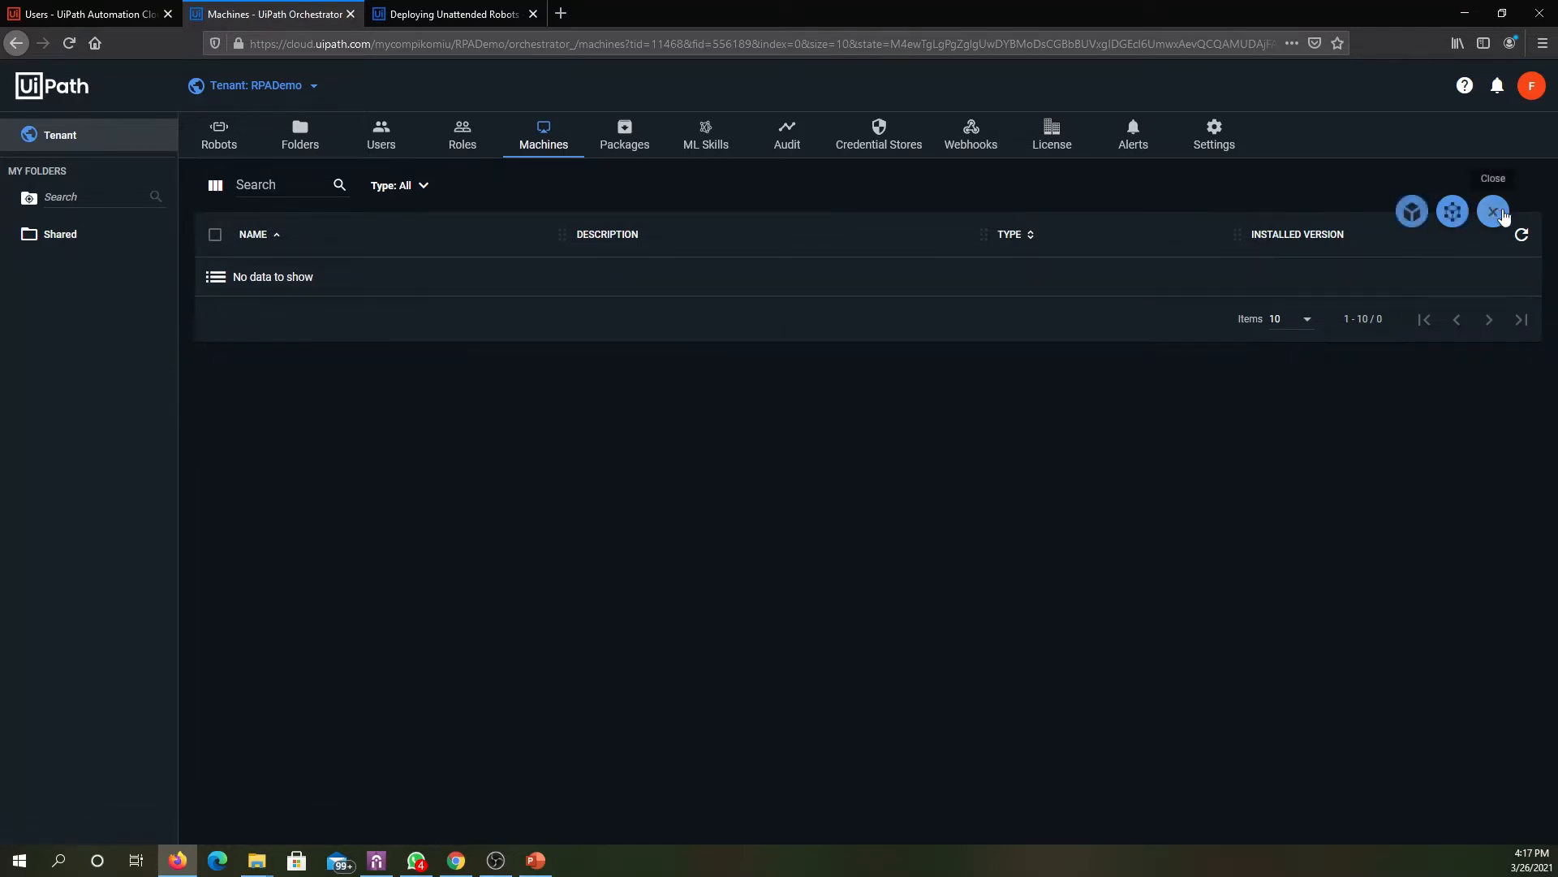
left_click(1452, 212)
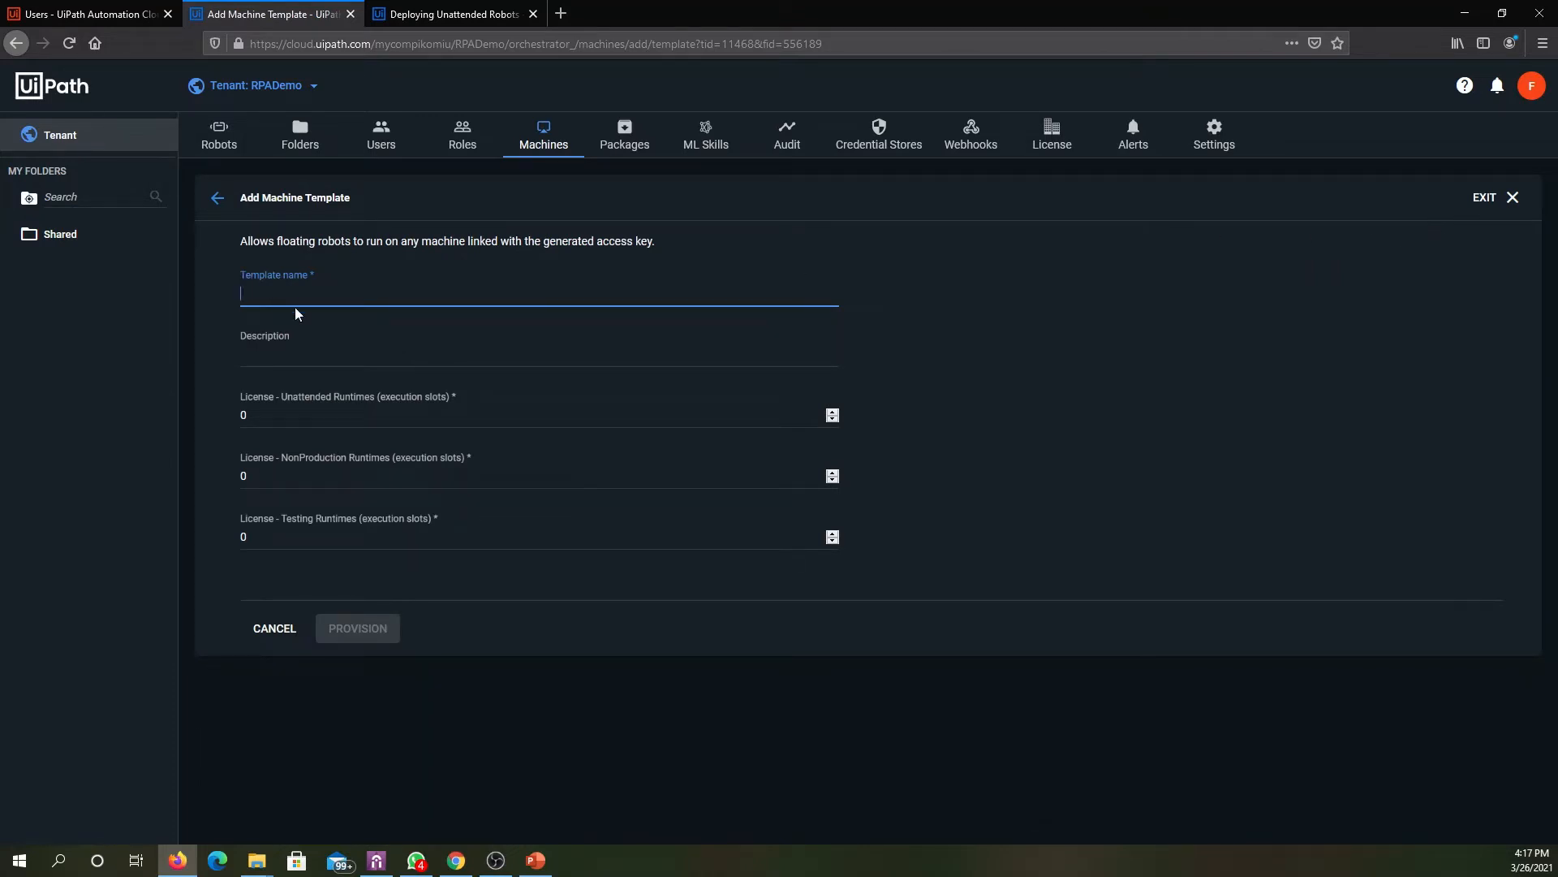
- Switch to UiPath Assistant, set the Orchestrator connection type to Machine Key and copy the machine name
left_click(376, 859)
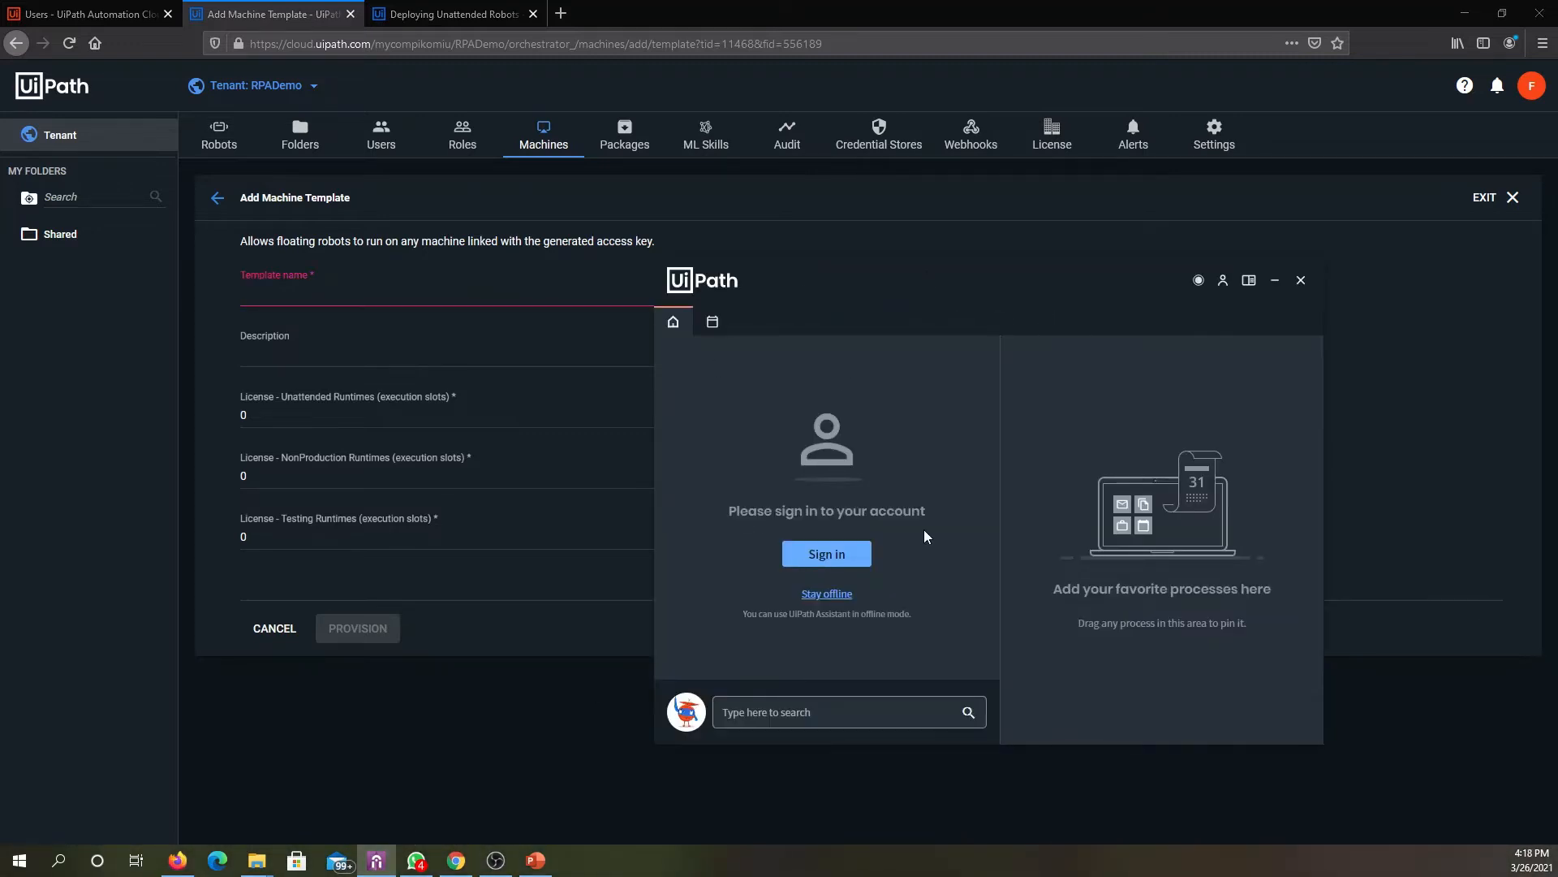
left_click(1226, 279)
left_click(1244, 305)
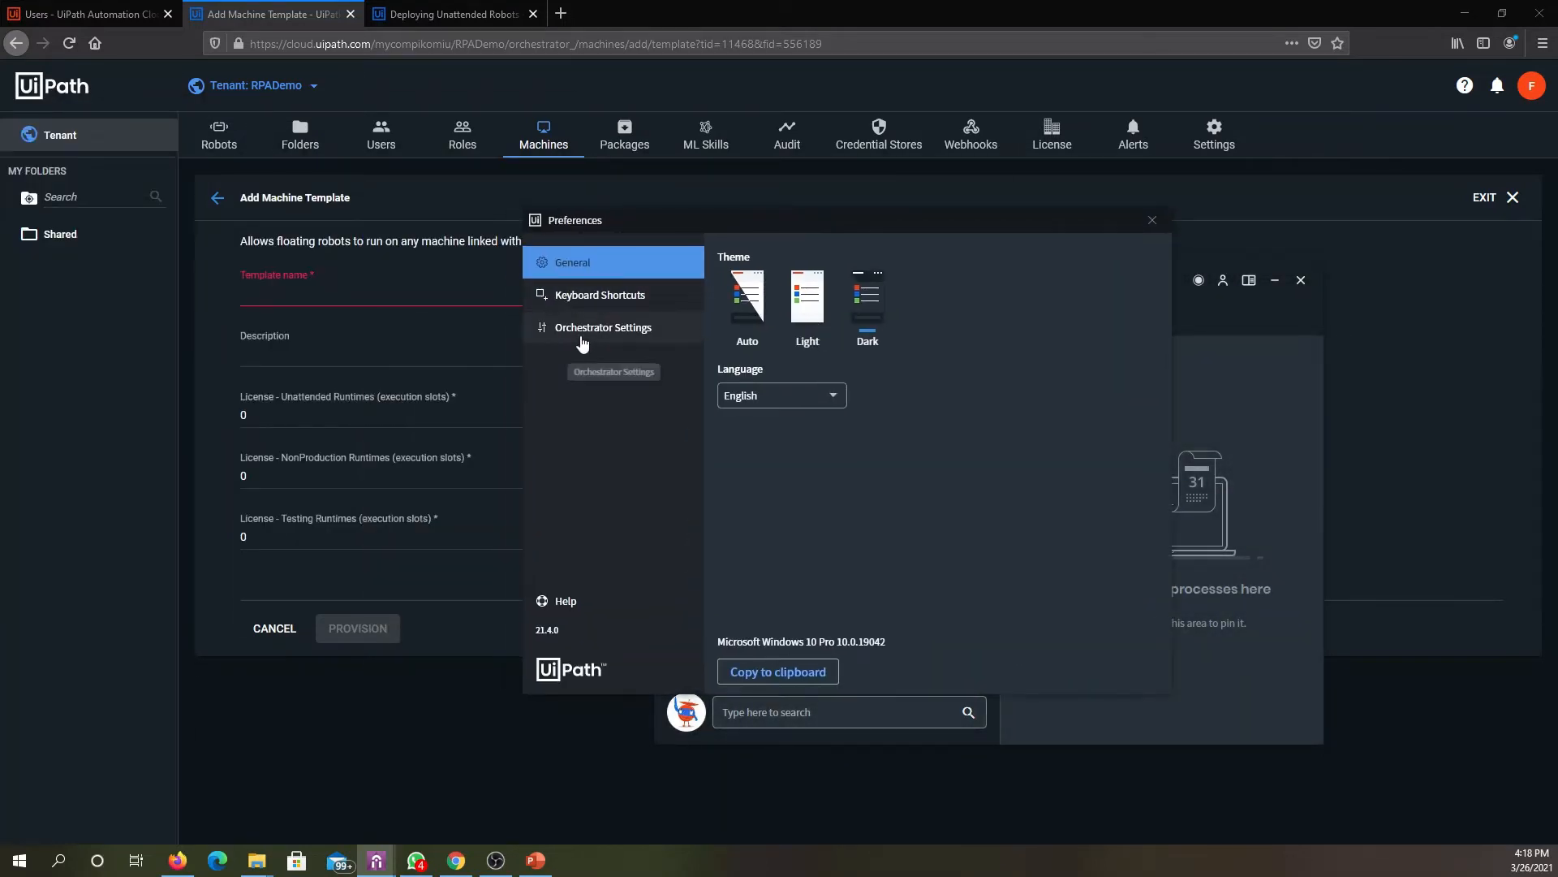
left_click(581, 336)
left_click(834, 319)
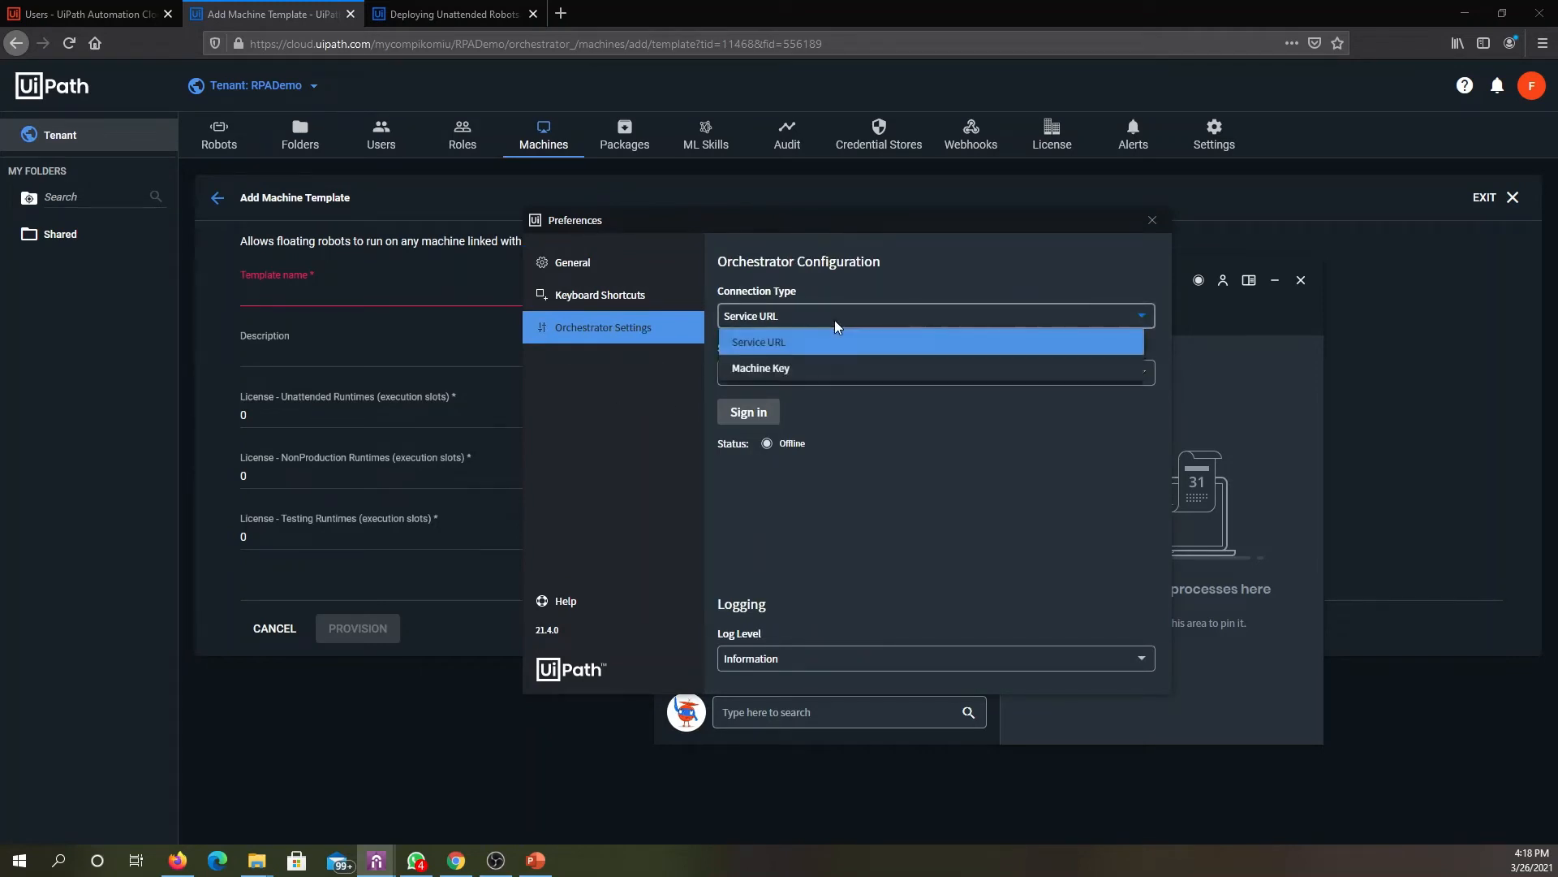
left_click(781, 363)
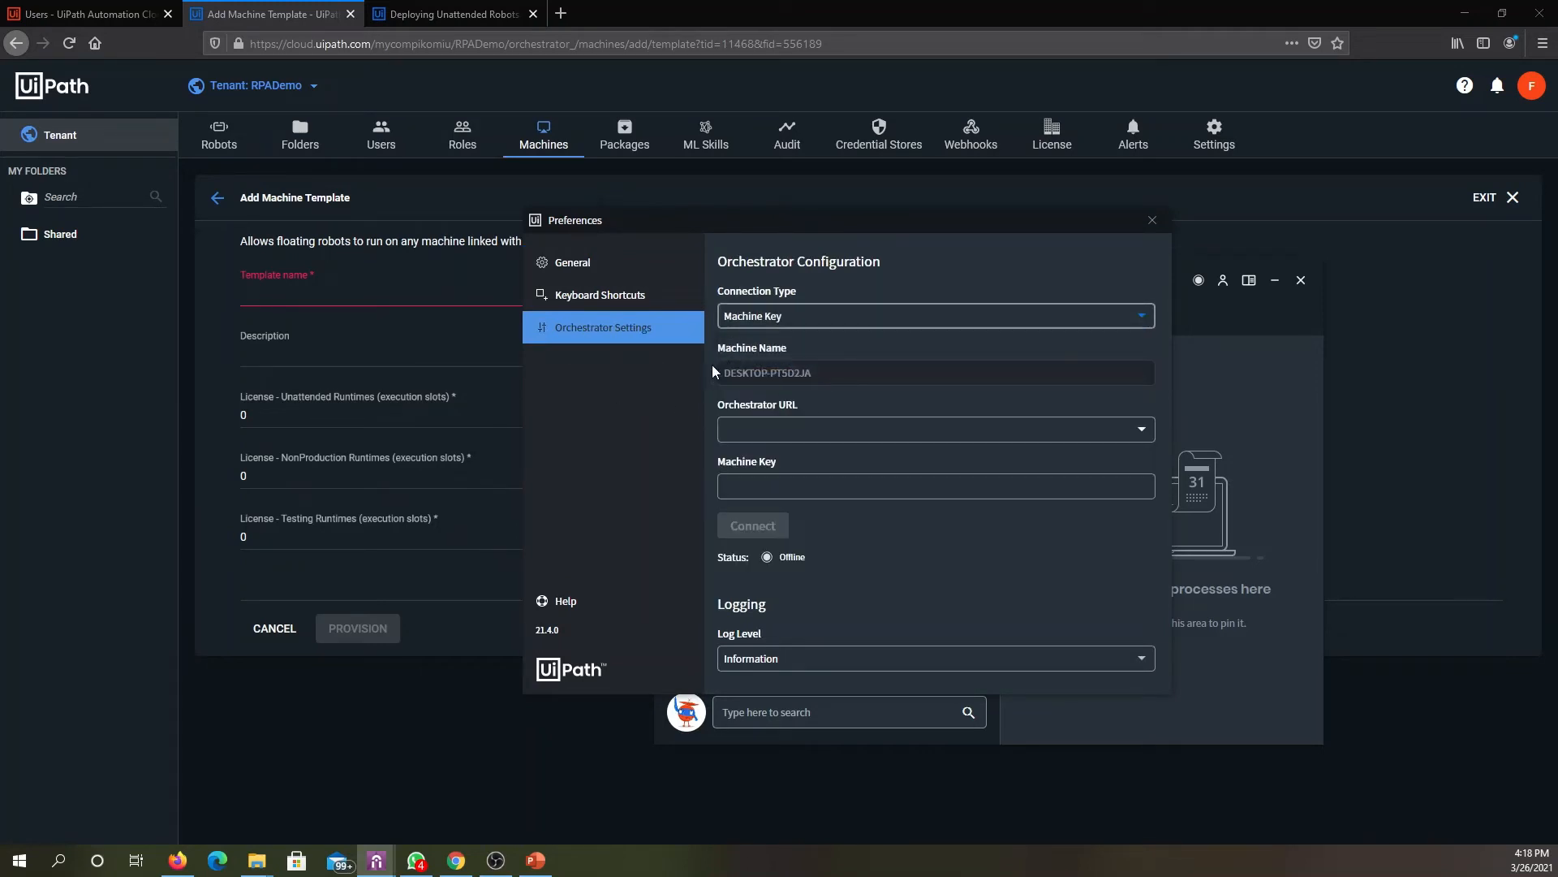
left_click_drag(824, 371, 767, 371)
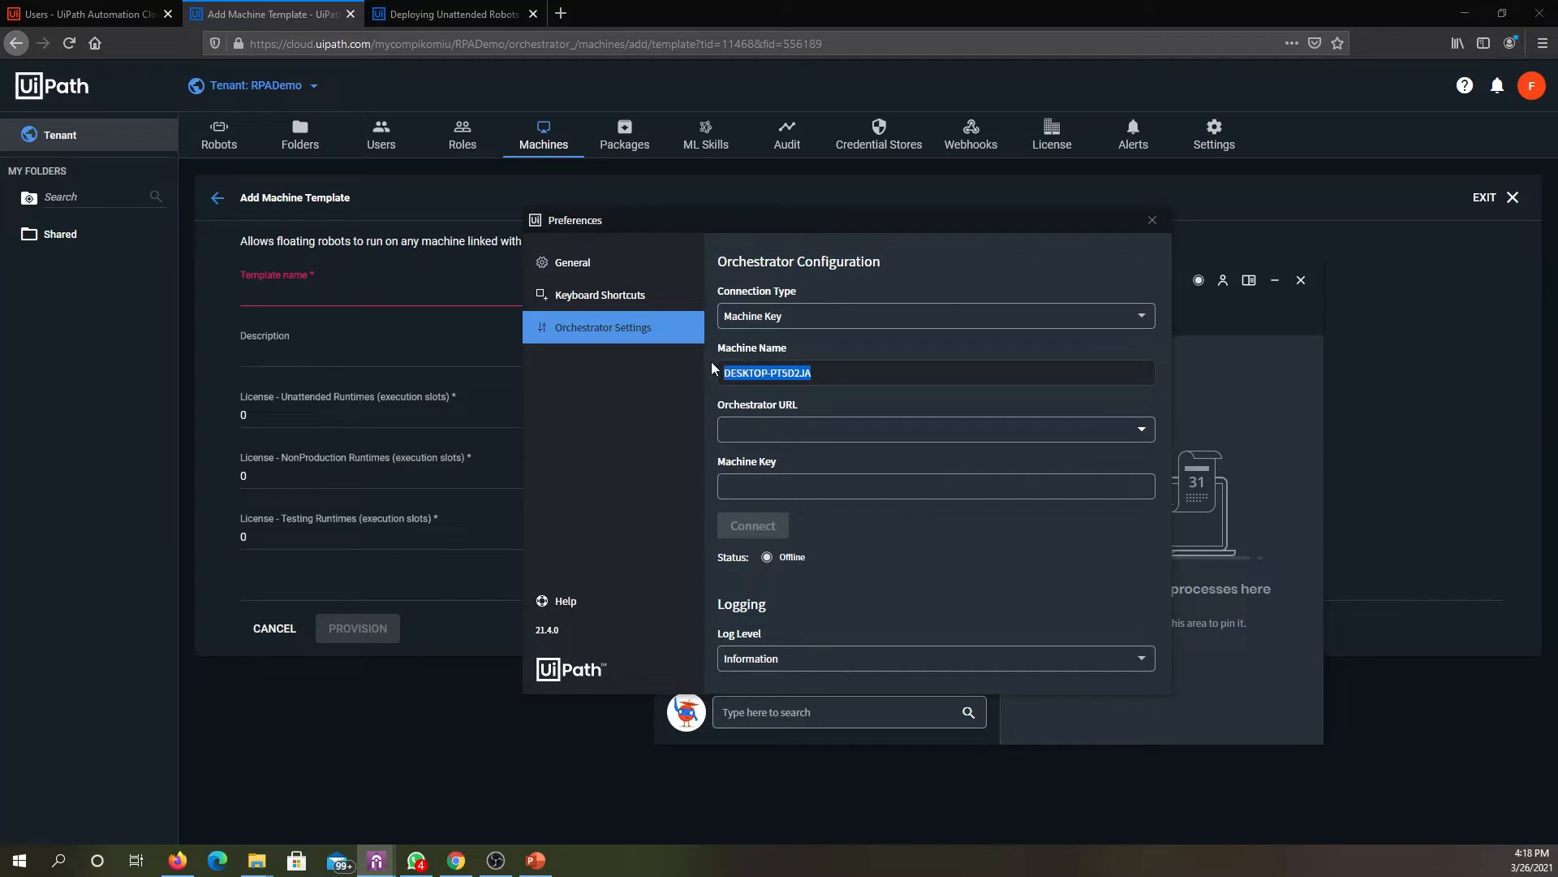
- Name the machine template DESKTOP-PT5D2JA, set its Unattended Runtimes to 1 and provision it
left_click(395, 300)
type("DESKTOP-PT5D2JA")
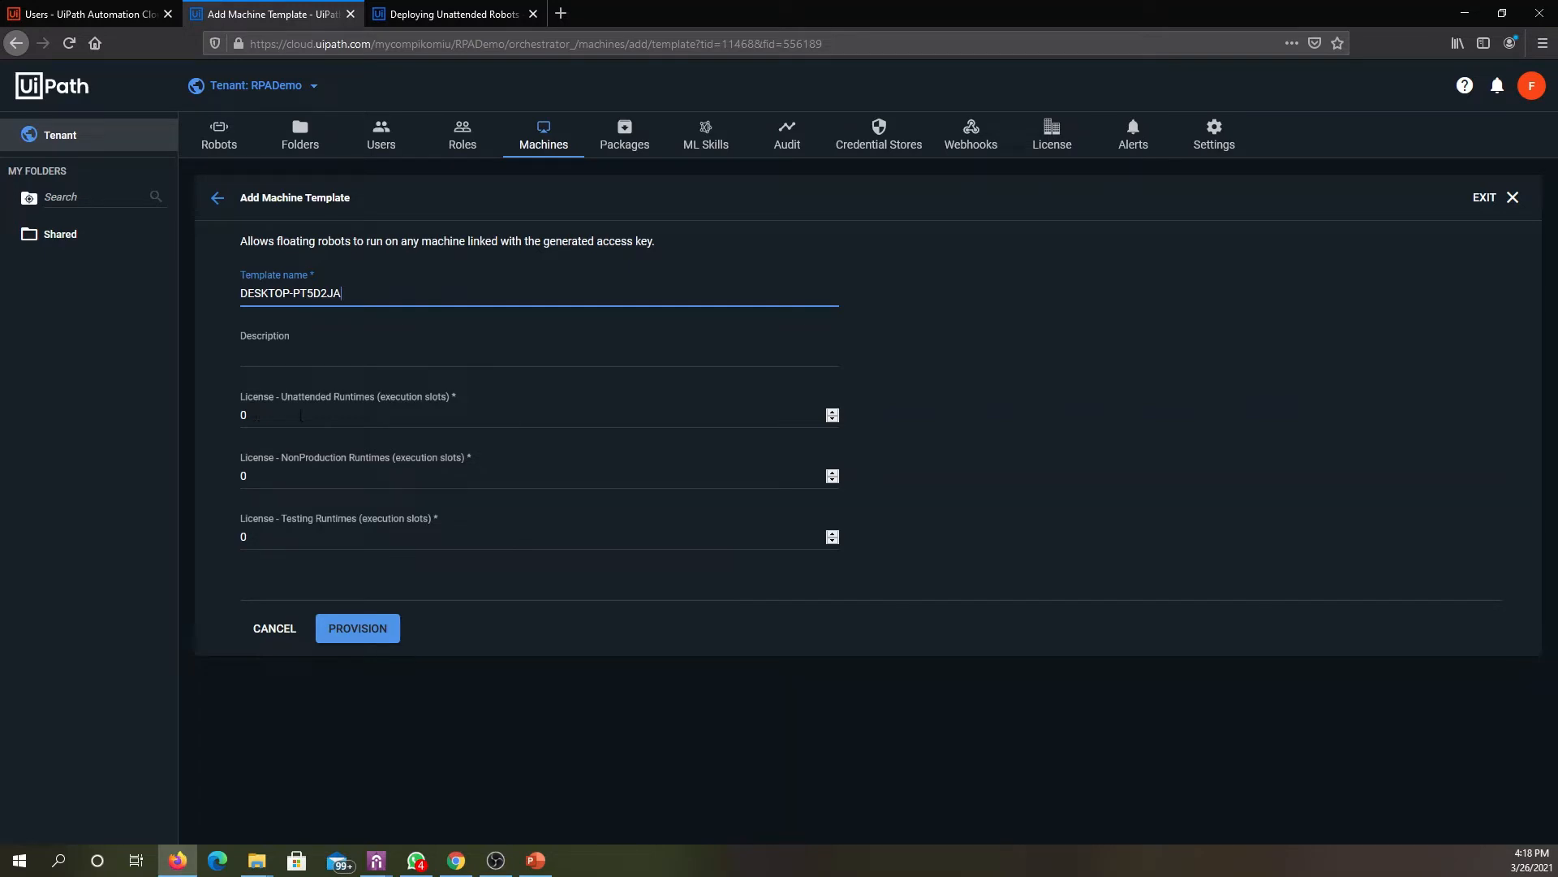
left_click_drag(301, 414, 231, 406)
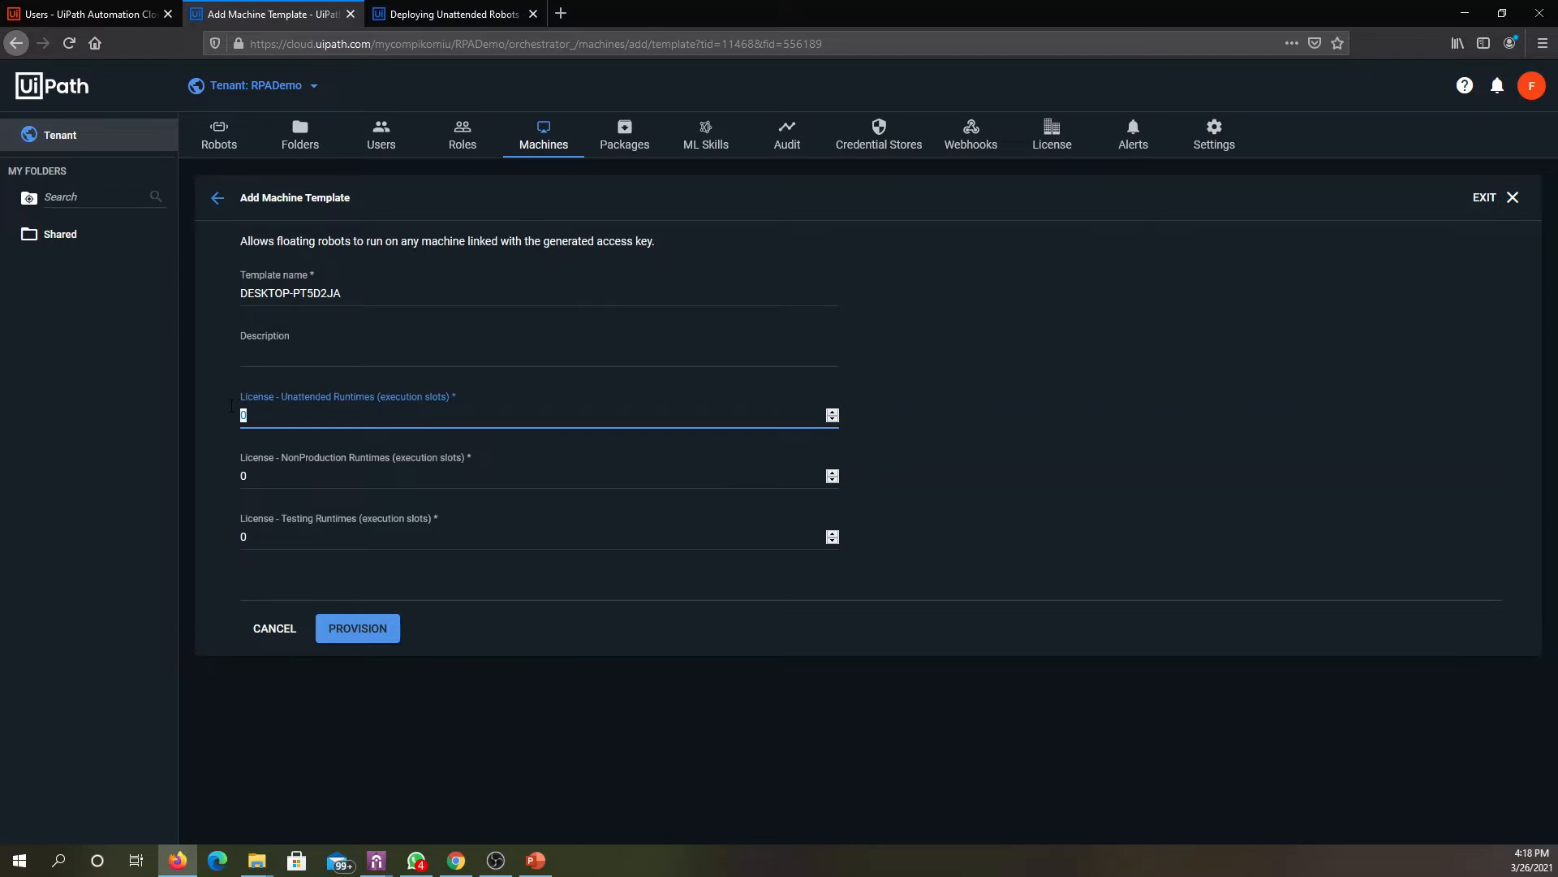
type("1")
left_click(363, 637)
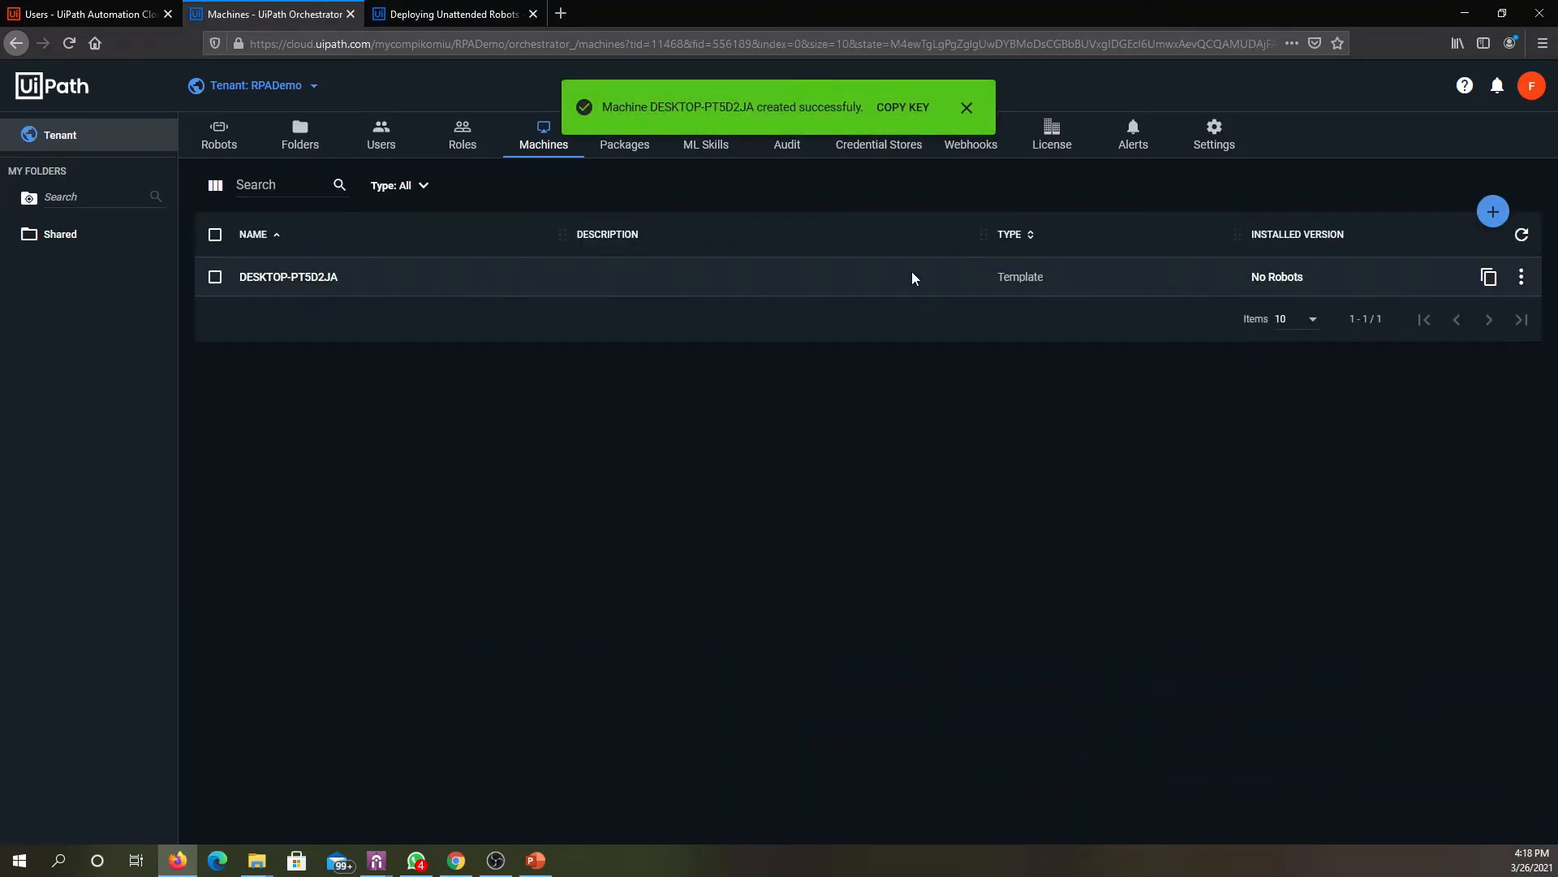
- Check the tenant's user and robot lists, and open the Shared folder
left_click(383, 147)
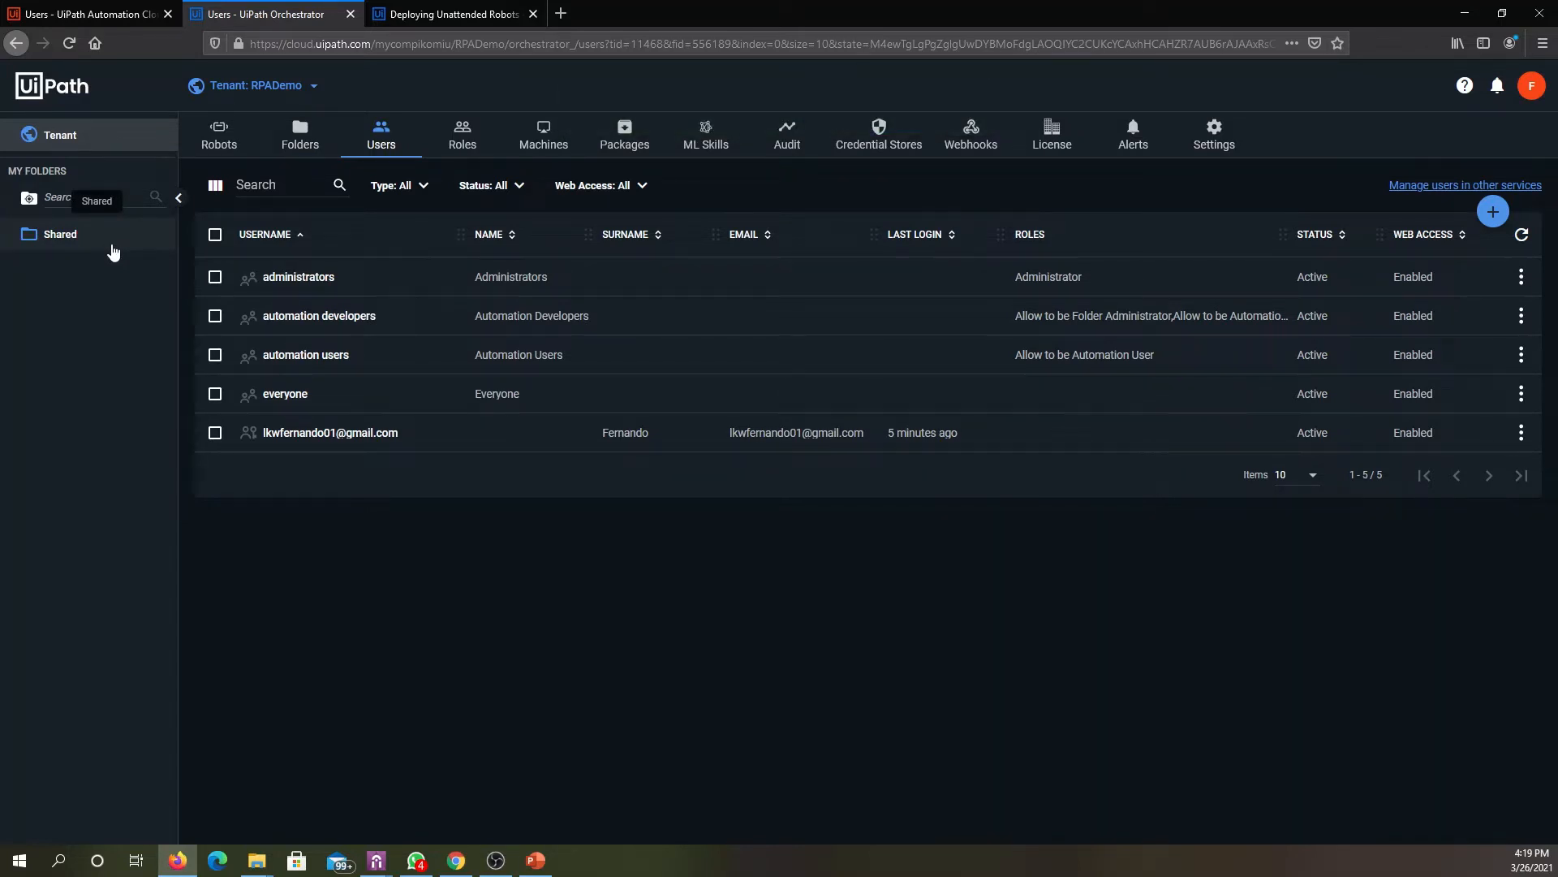
left_click(214, 148)
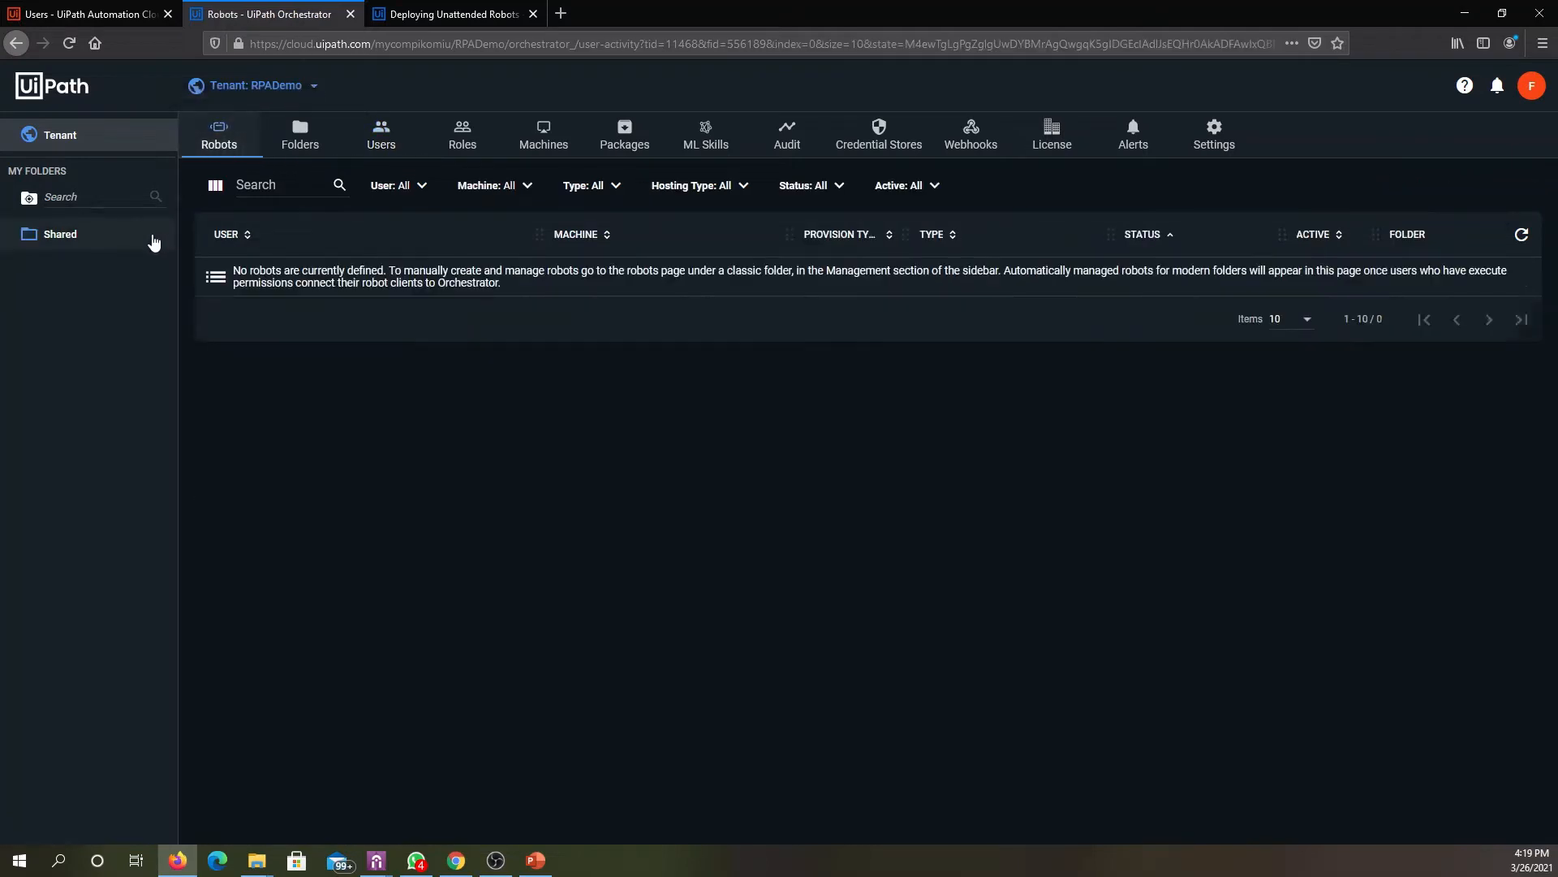
left_click(77, 247)
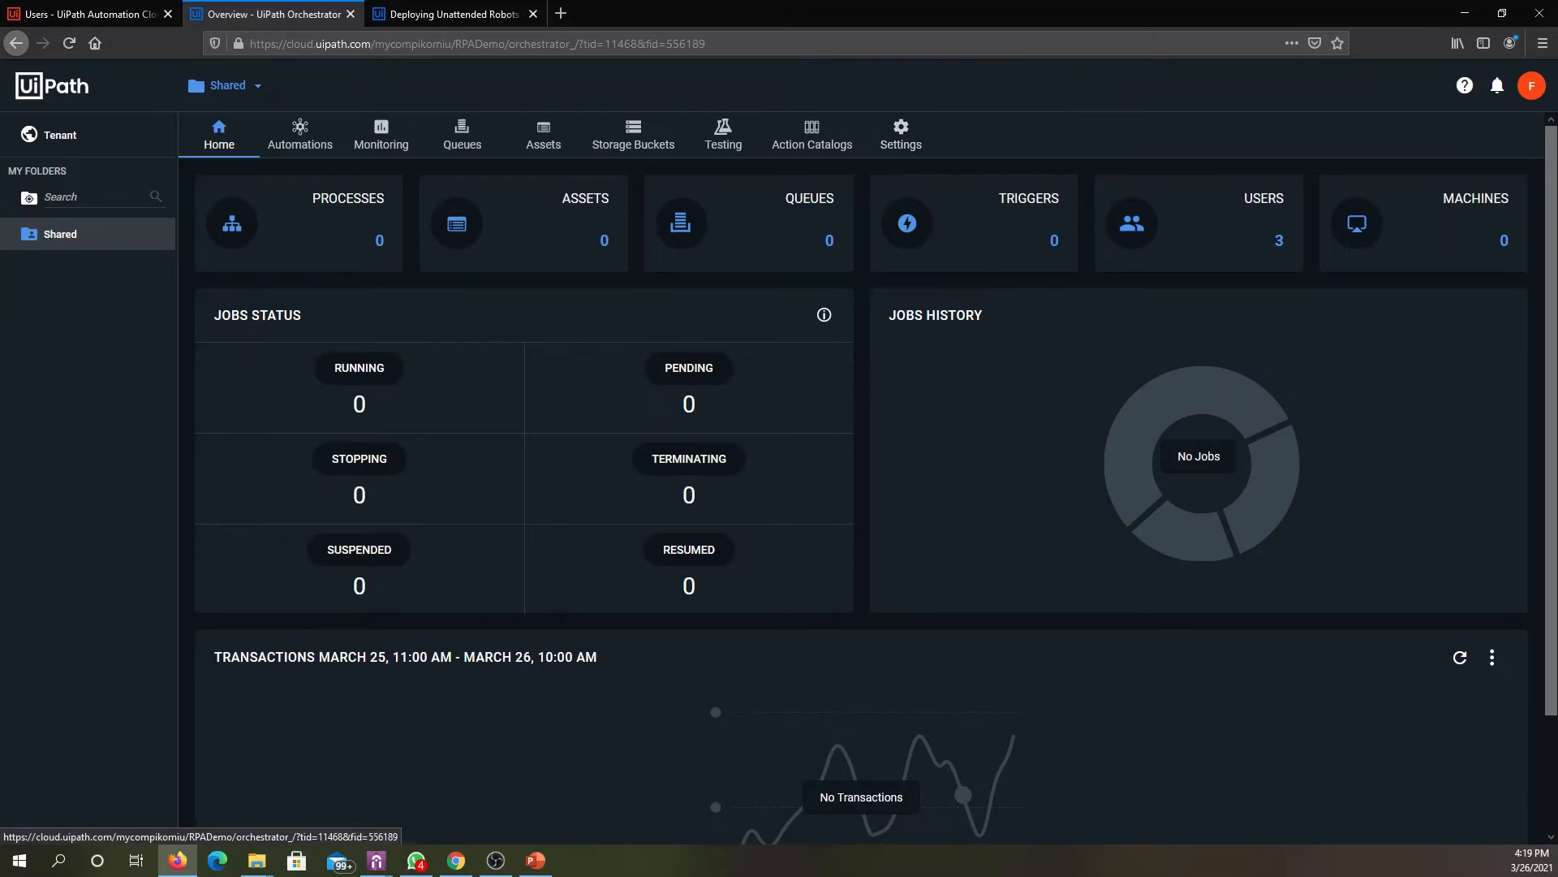
- Assign the user to the Shared folder with the Automation User role
left_click(899, 137)
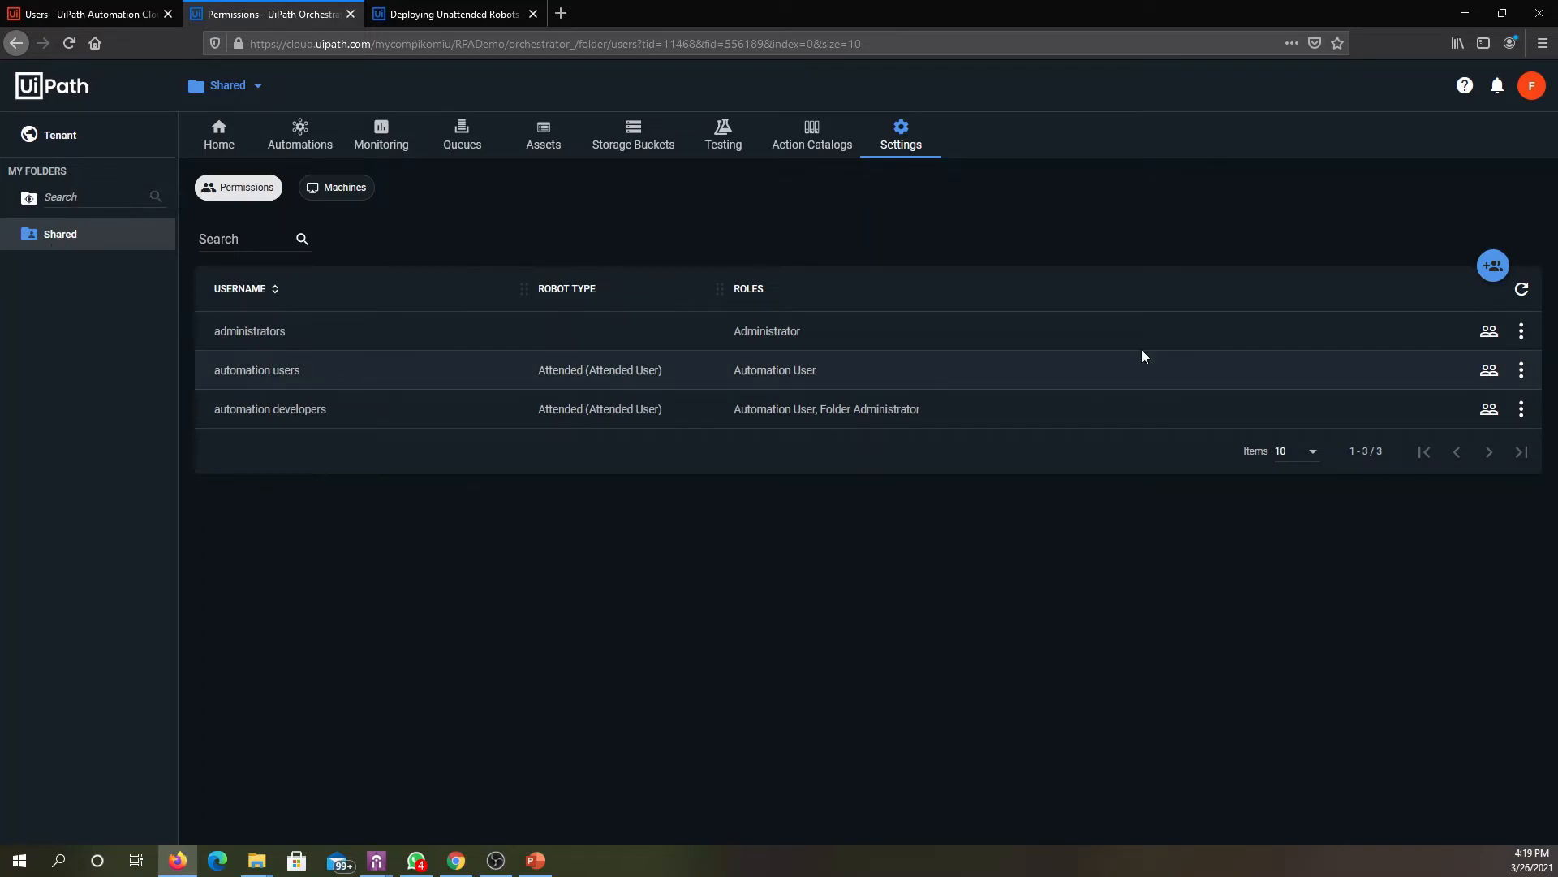
left_click(1503, 272)
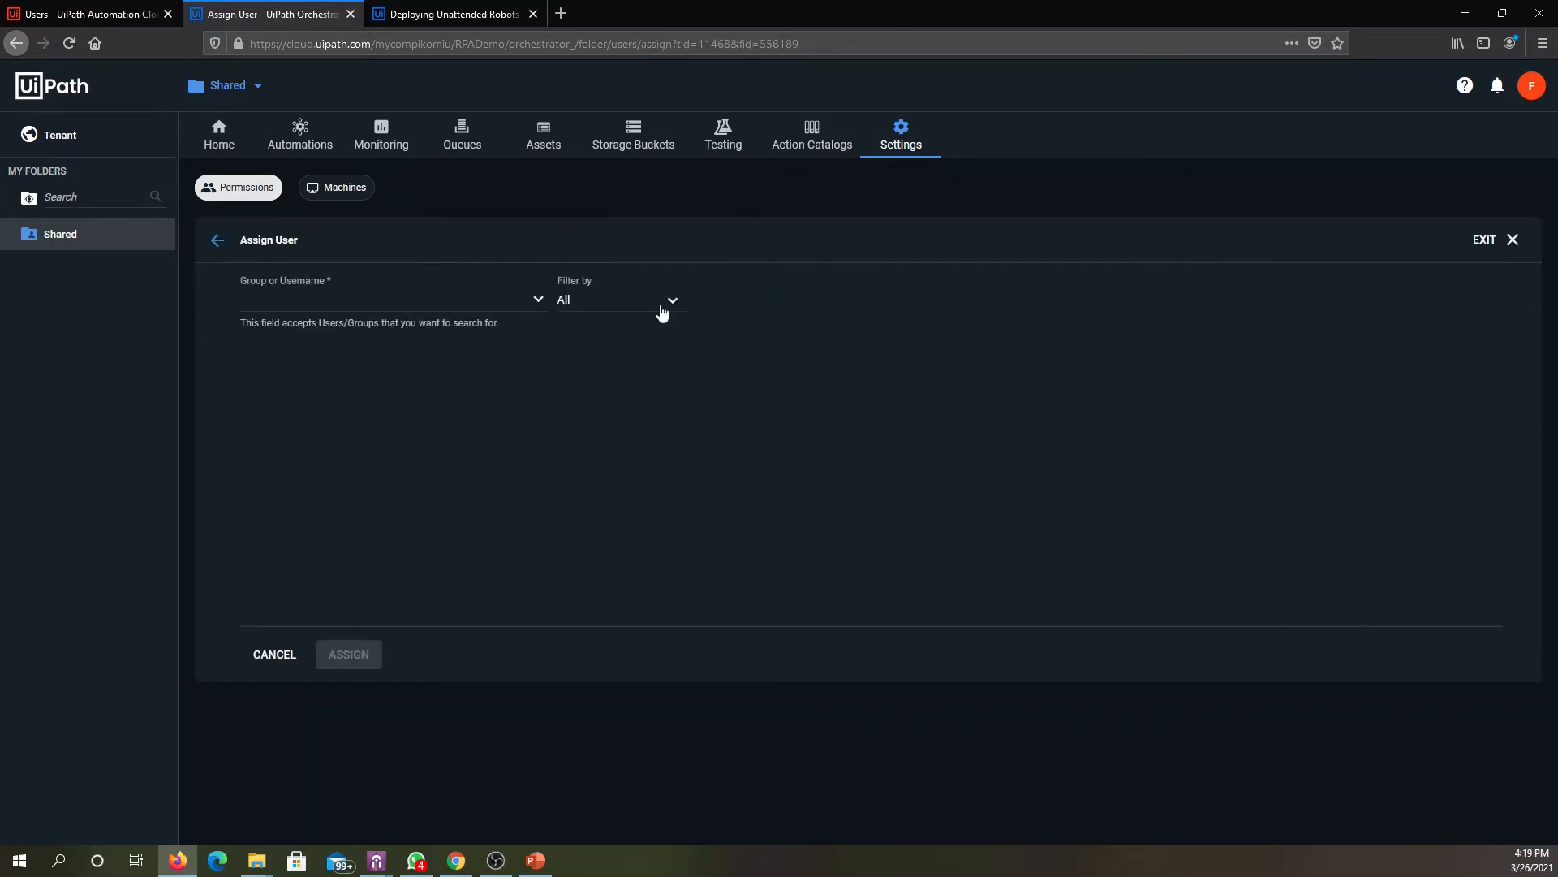
left_click(515, 305)
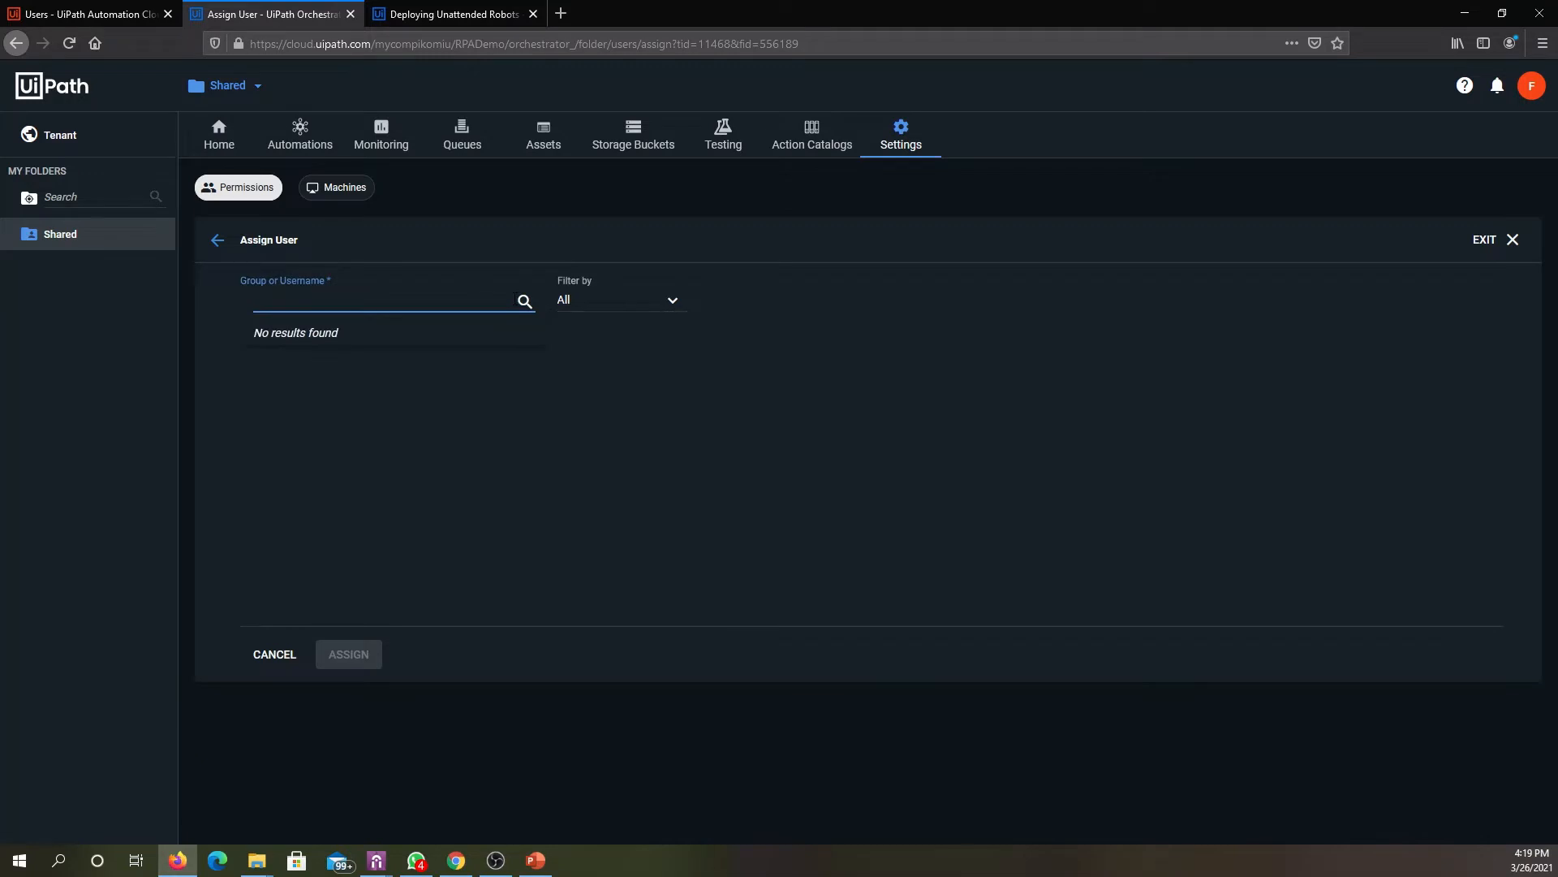
type("lkw")
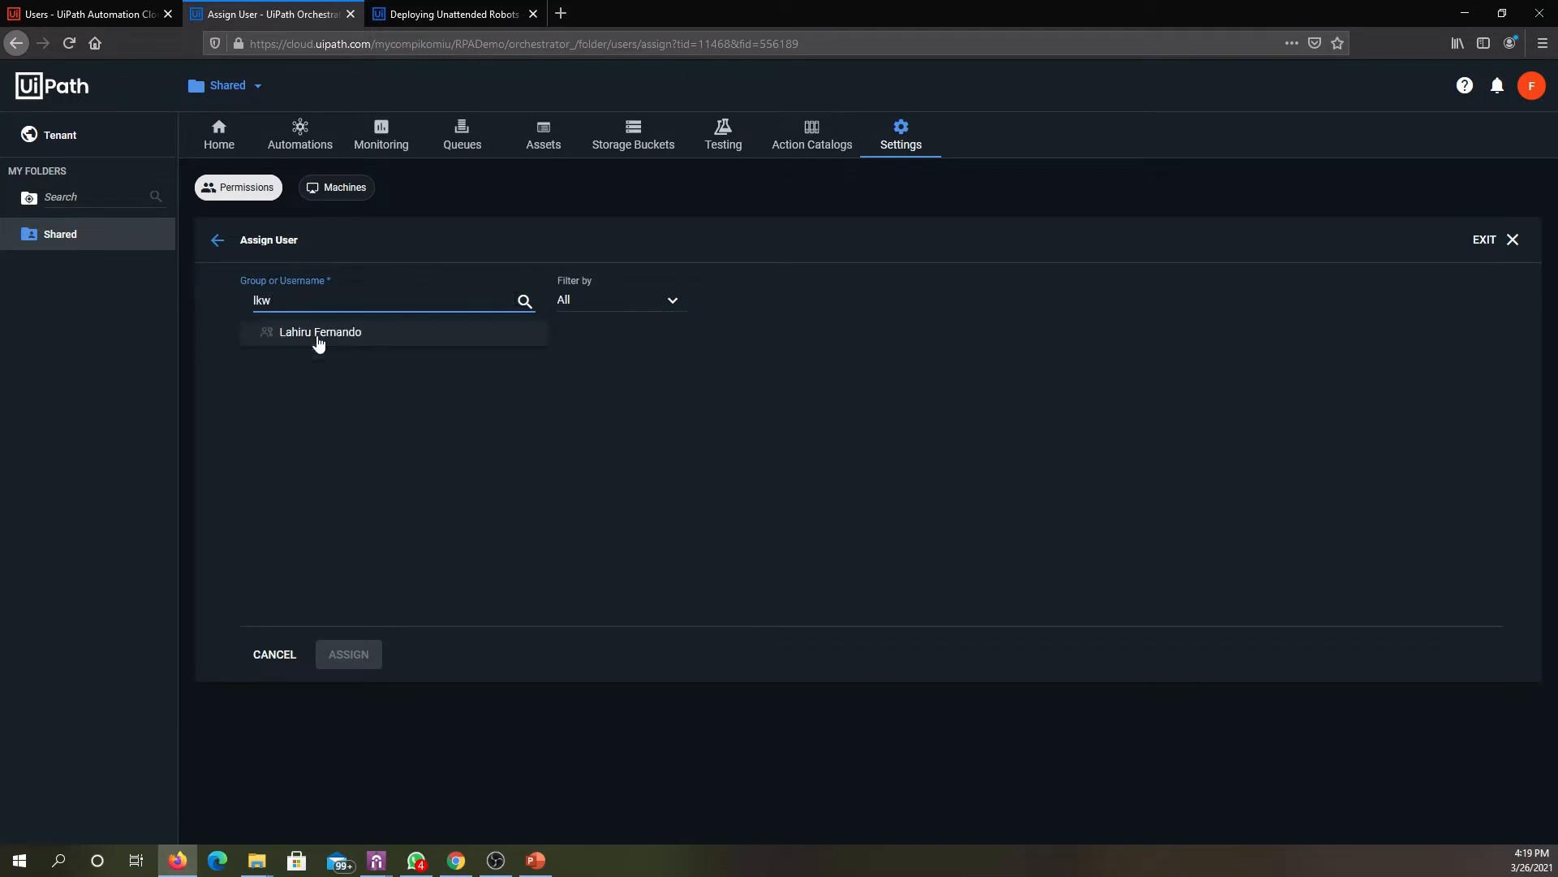
left_click(318, 339)
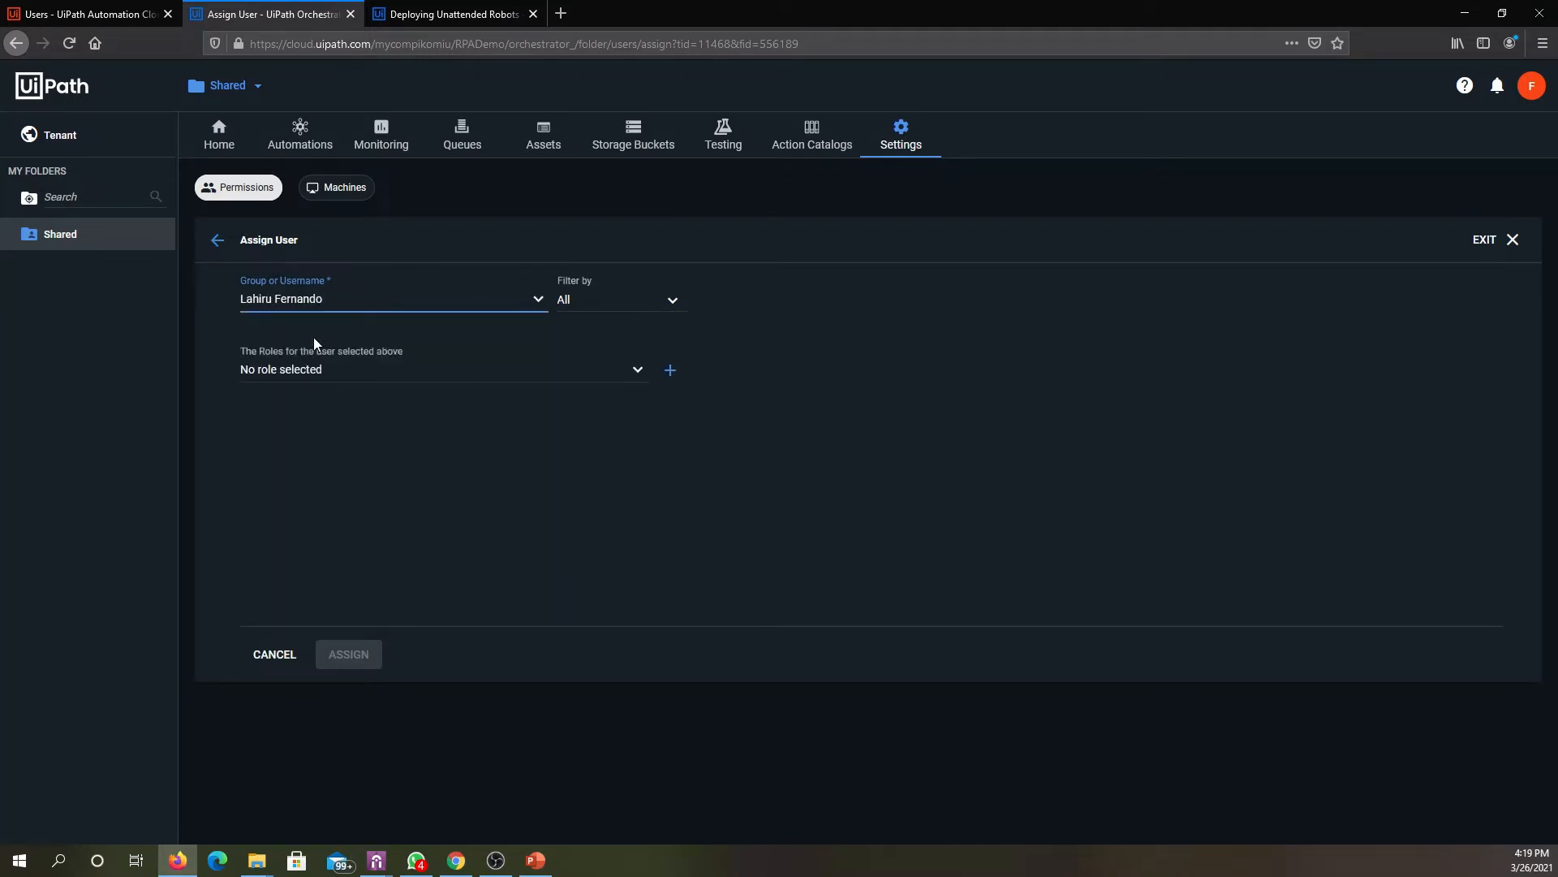
left_click(373, 382)
scroll(400, 323, "up", 5)
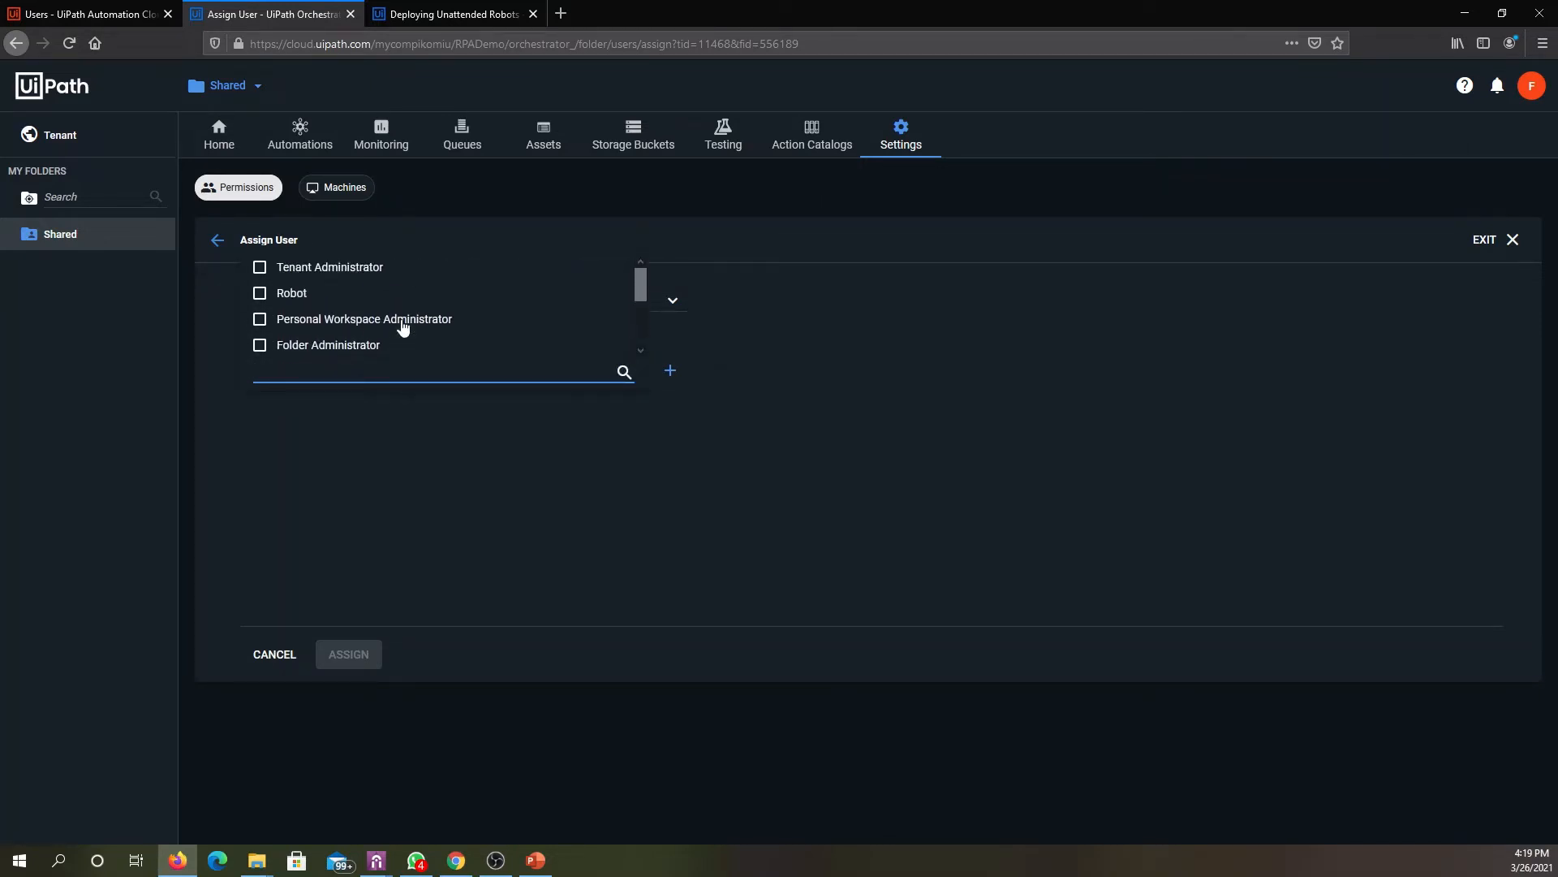
scroll(411, 285, "down", 3)
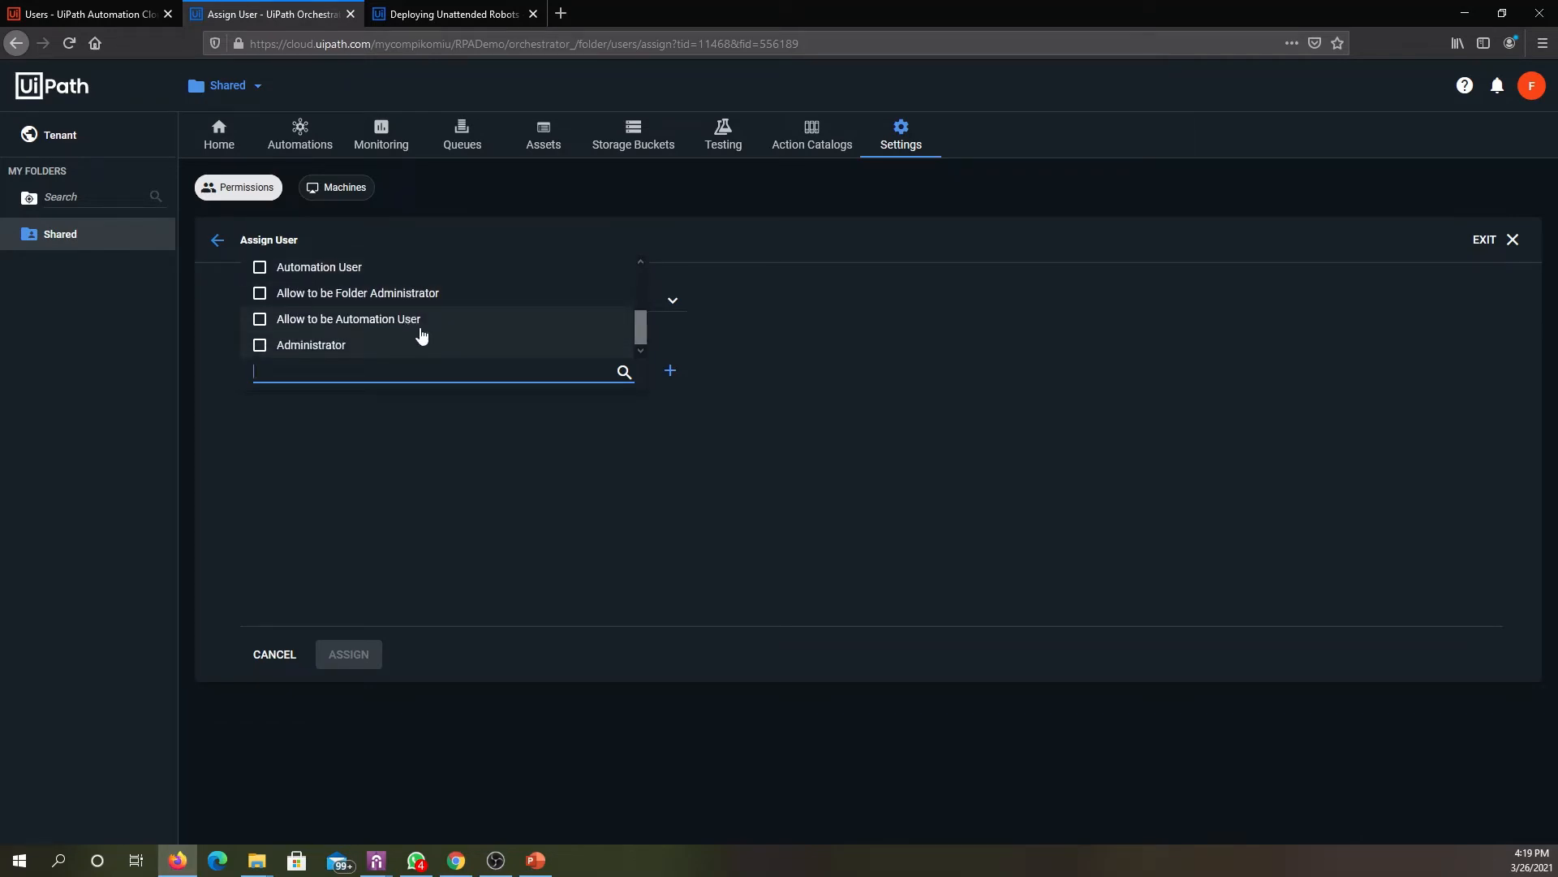
left_click(348, 276)
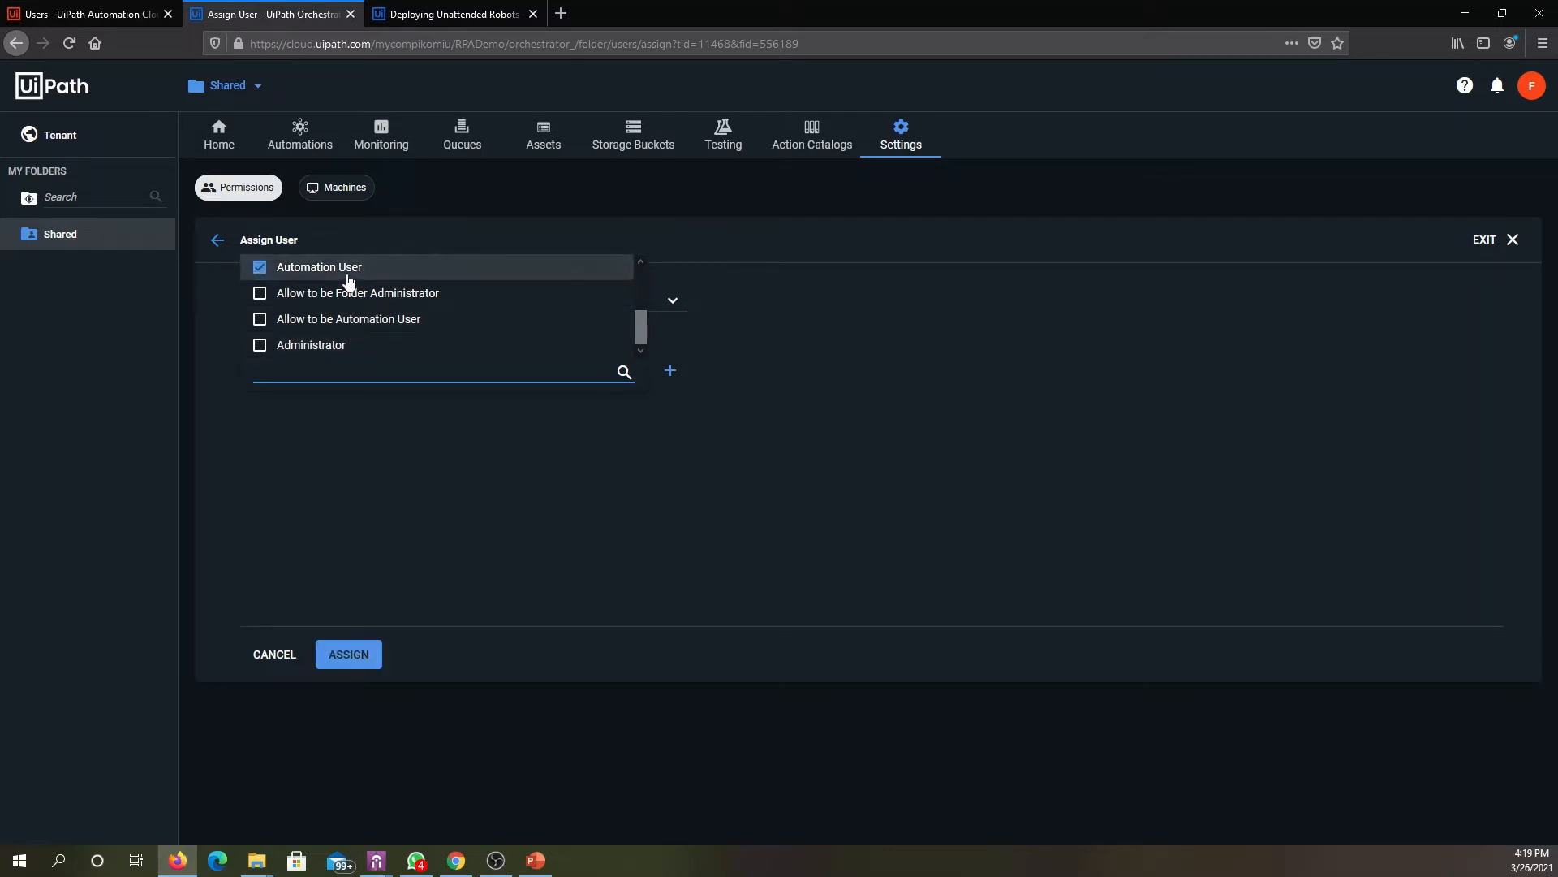
left_click(355, 662)
left_click(354, 662)
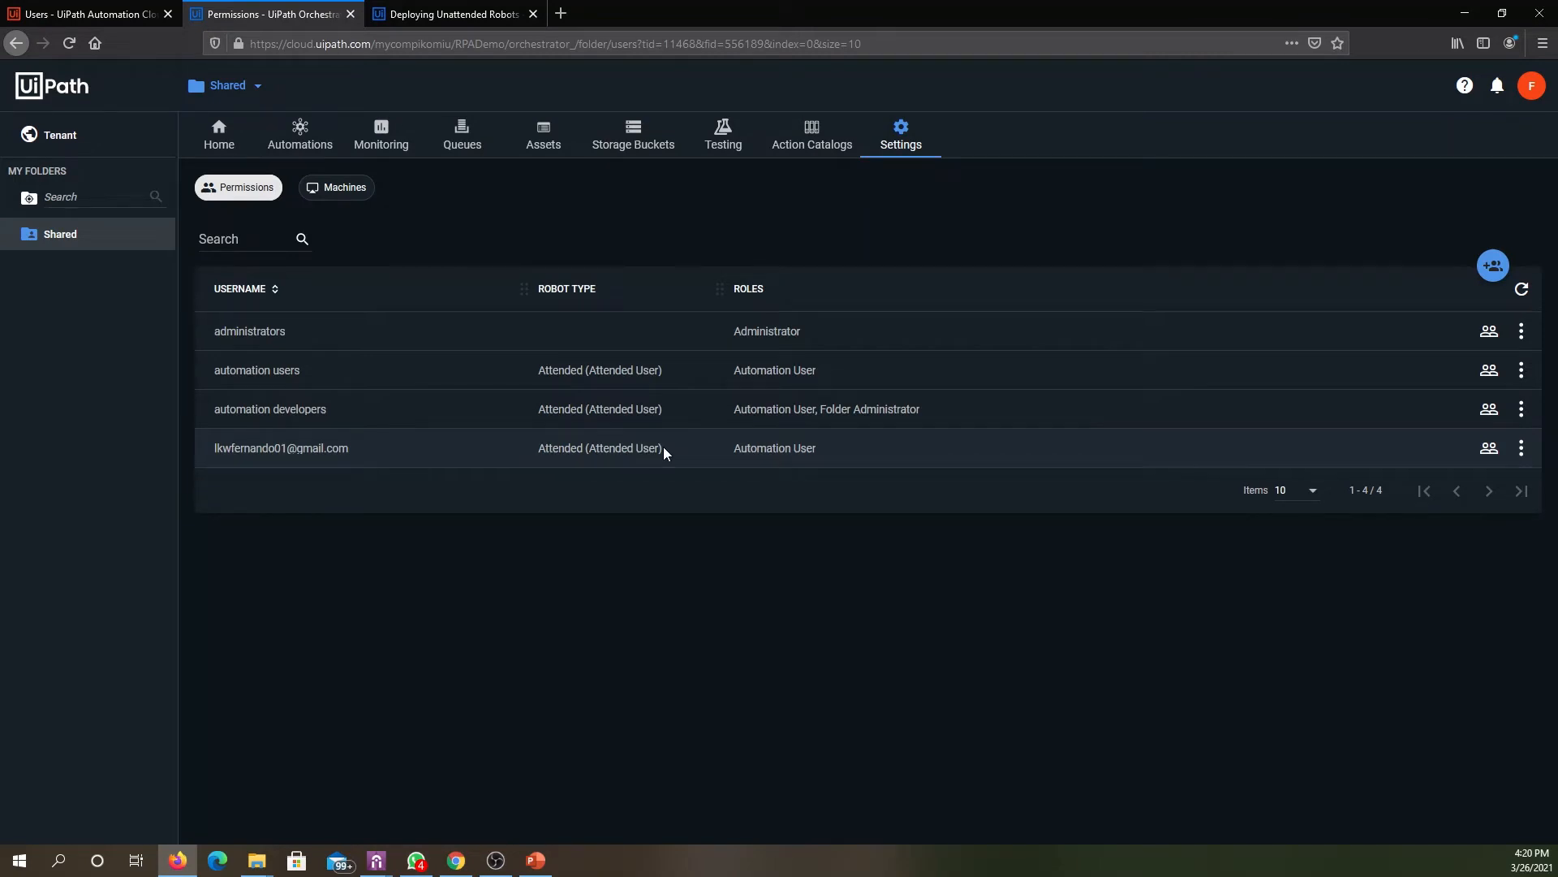
- Assign the DESKTOP-PT5D2JA machine template to the Shared folder and return to the tenant's robot list
left_click(342, 195)
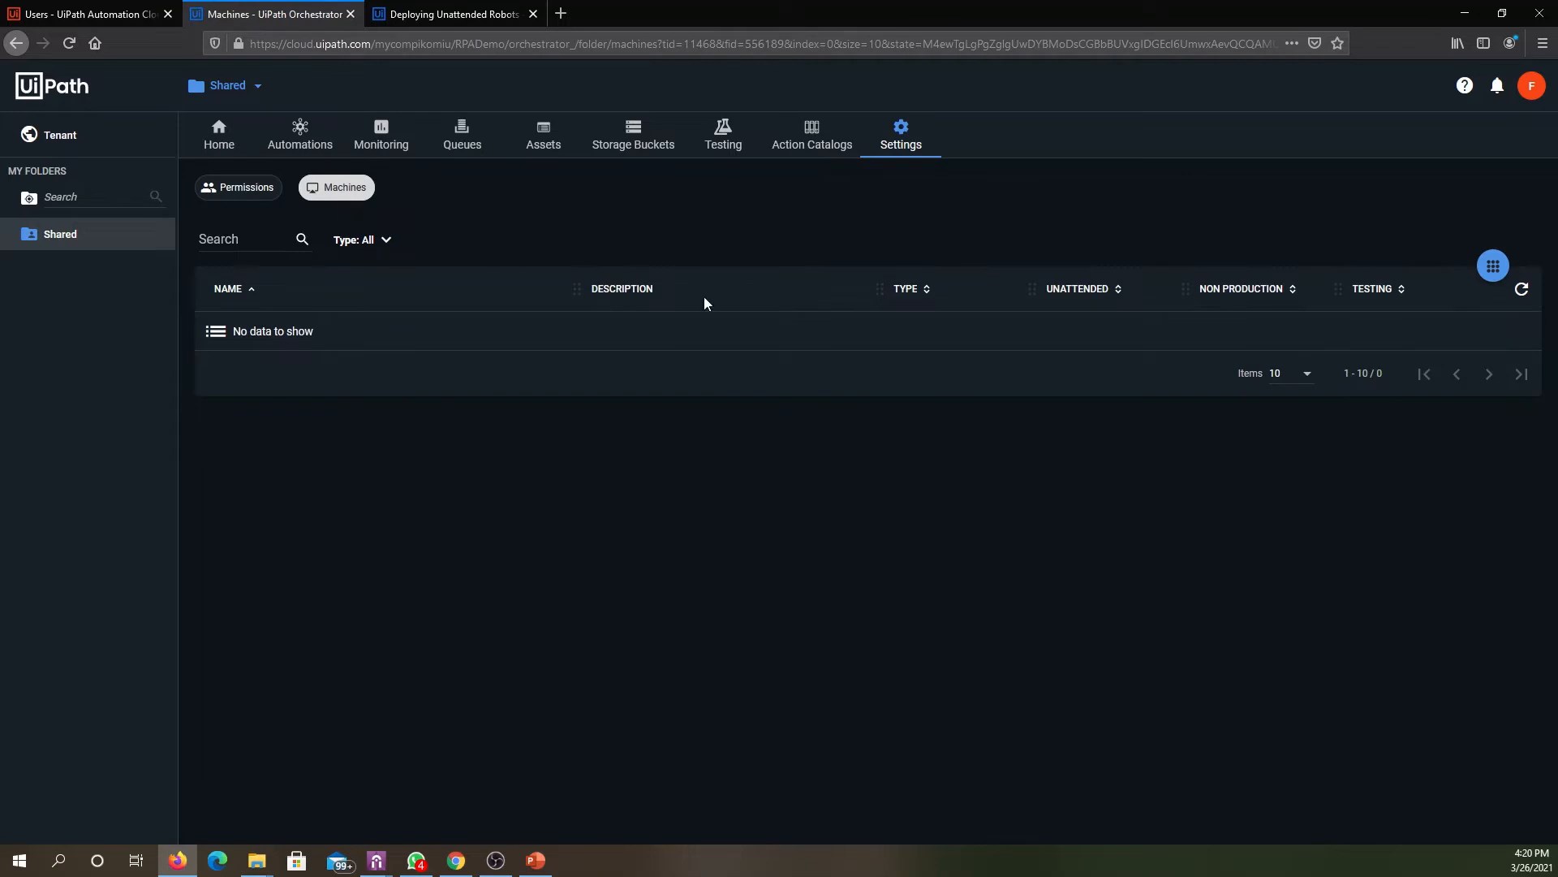
left_click(1497, 270)
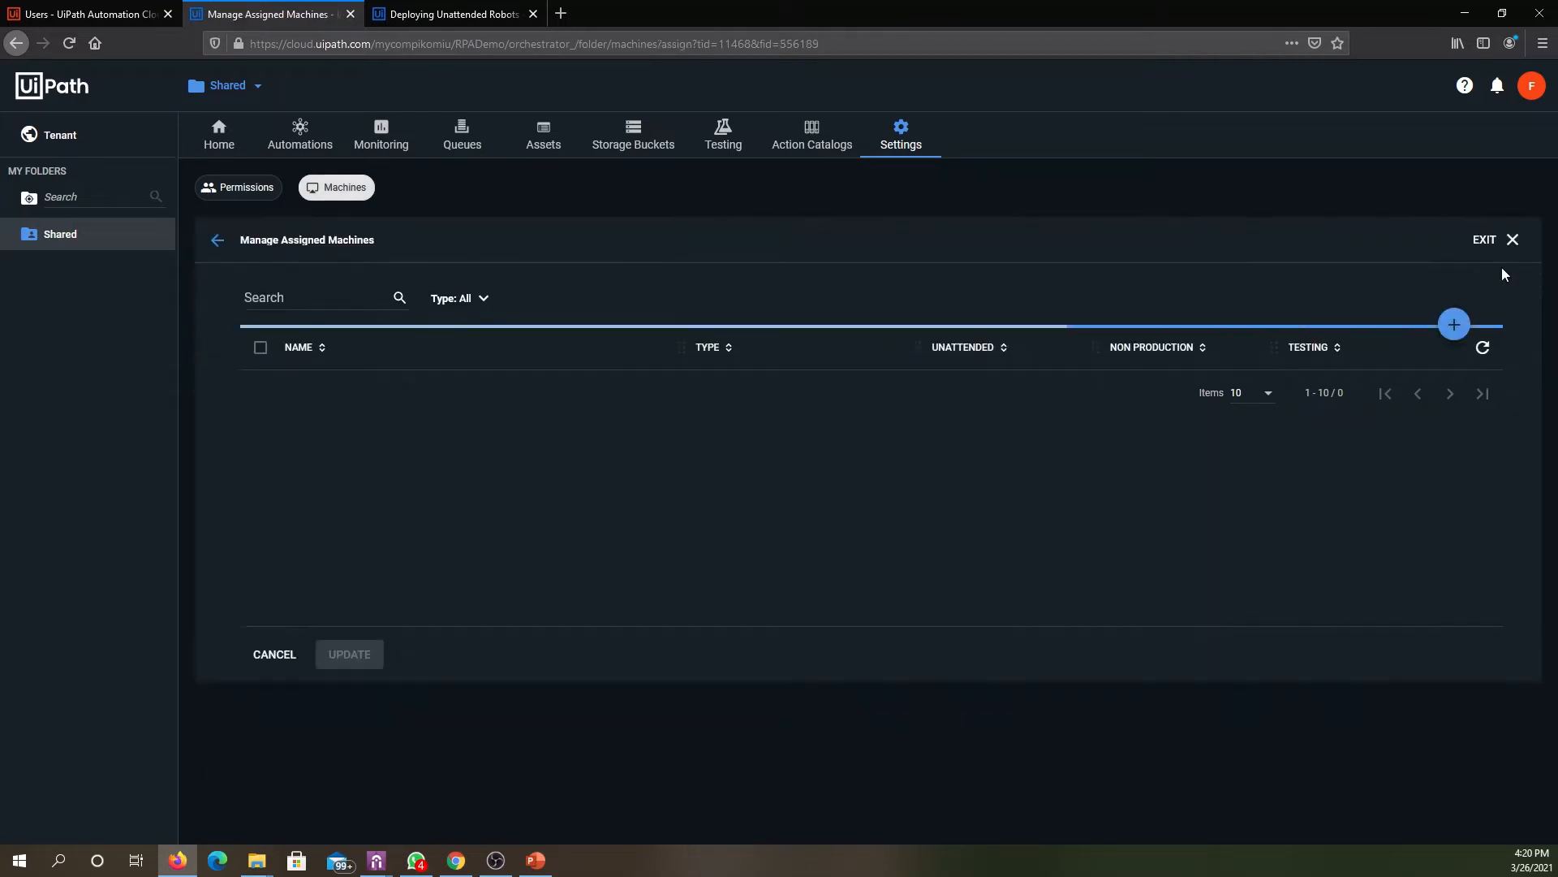
left_click(260, 391)
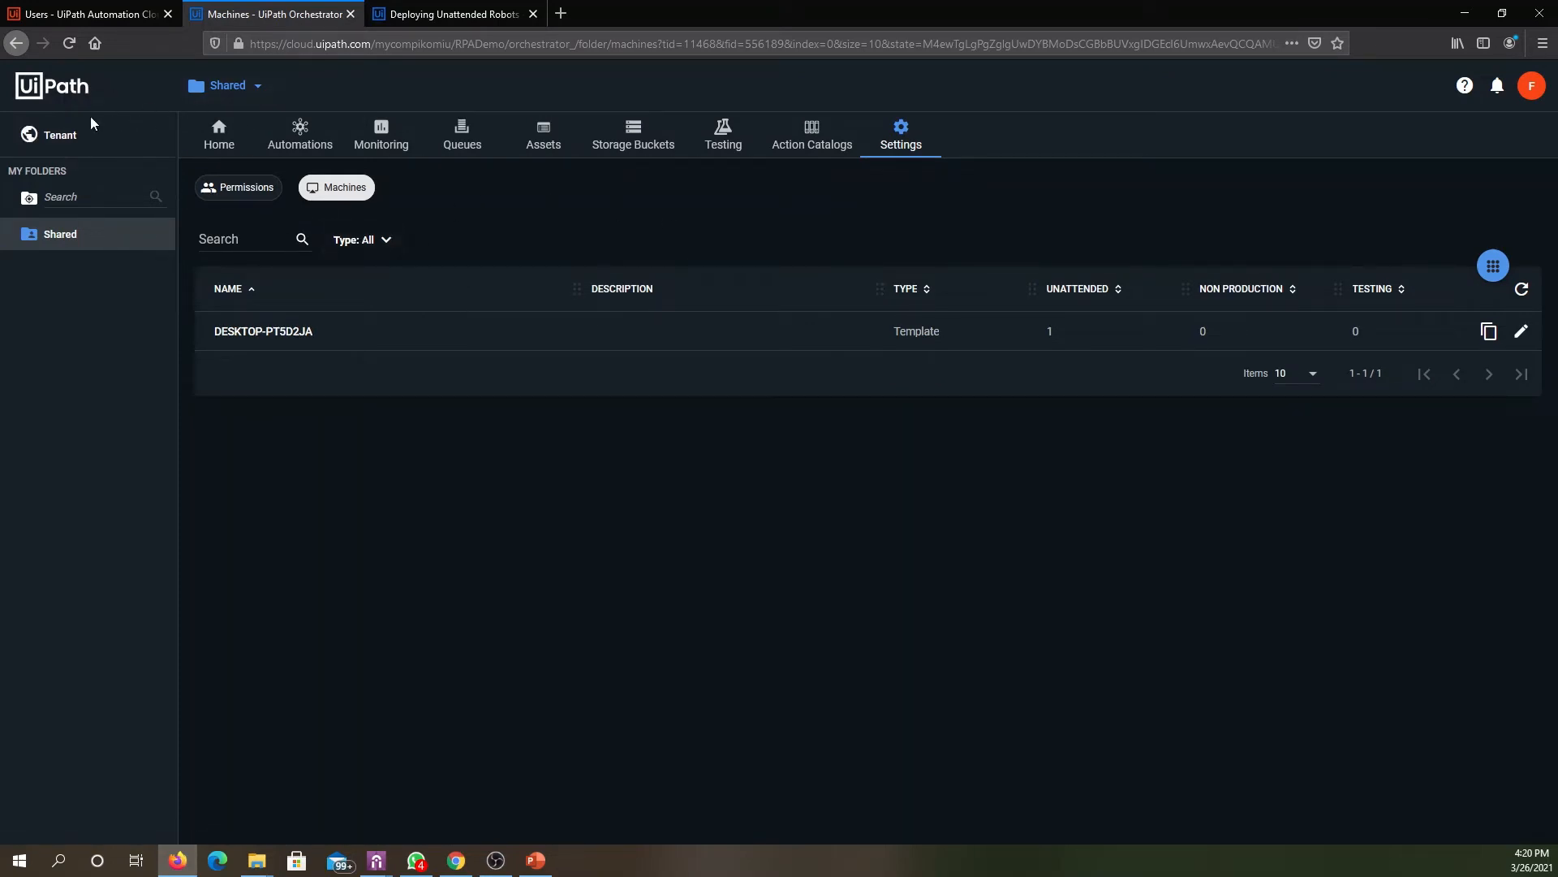
left_click(62, 136)
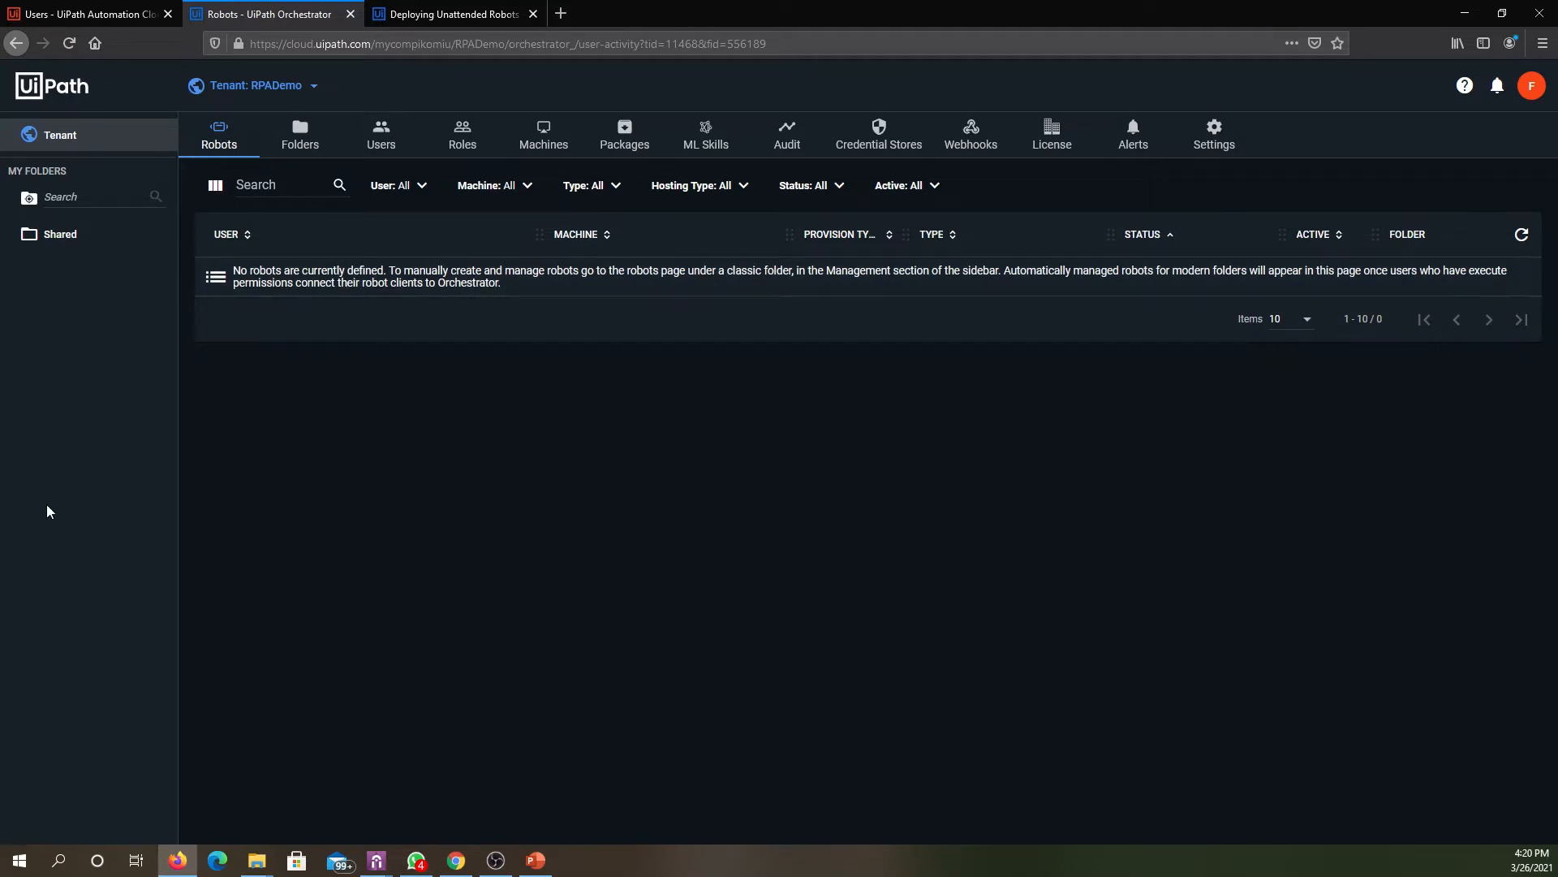
- Switch to UiPath Assistant's preferences, compare the two Orchestrator connection types and set the connection type to Service URL
mouse_move(378, 861)
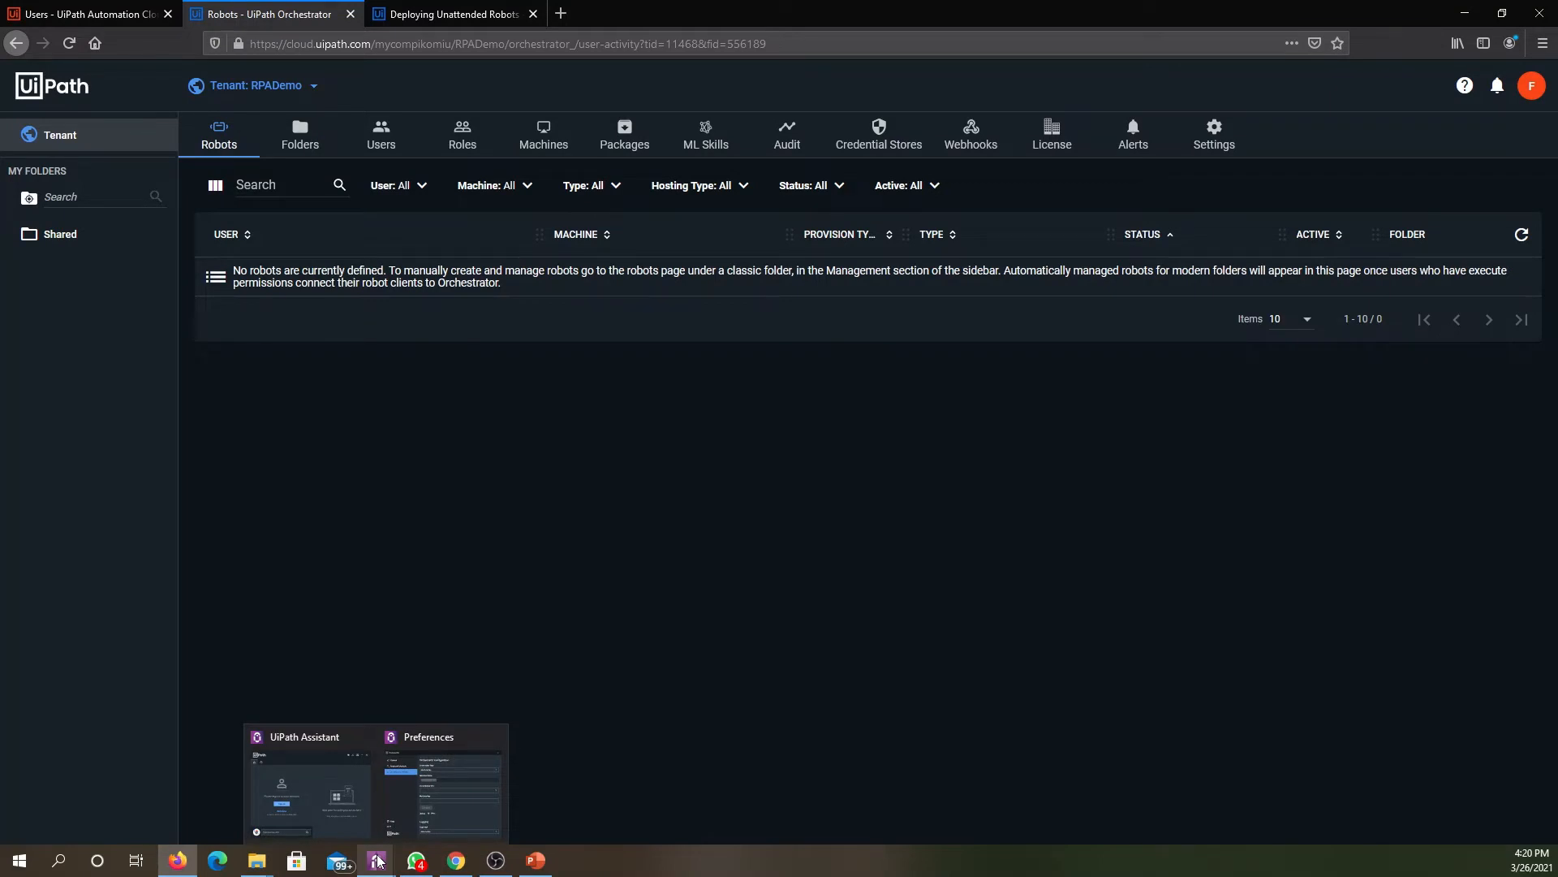
left_click(417, 778)
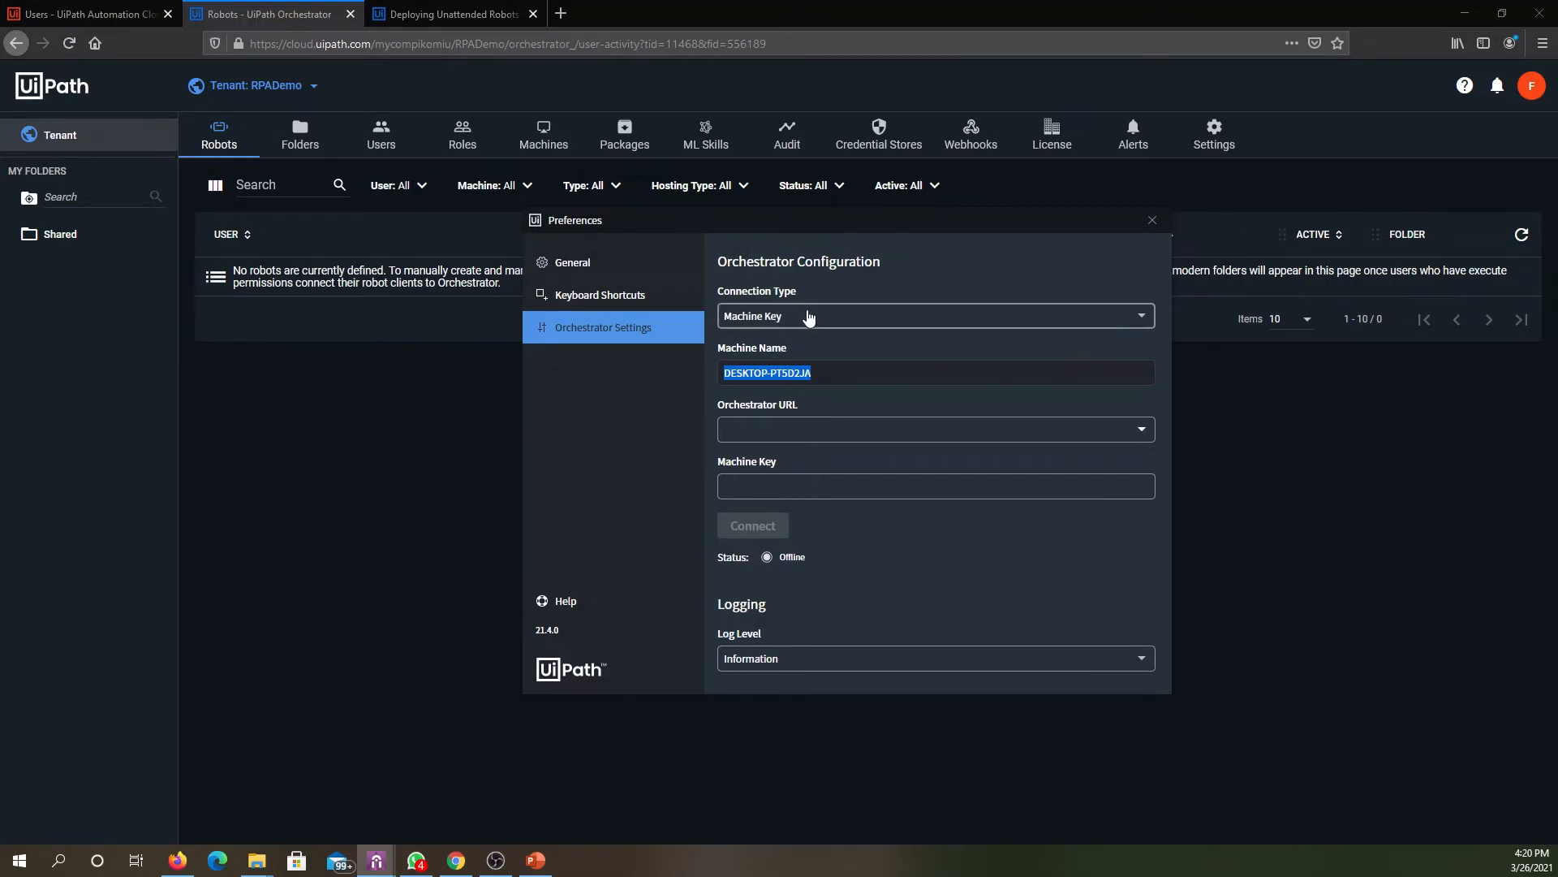
left_click(829, 317)
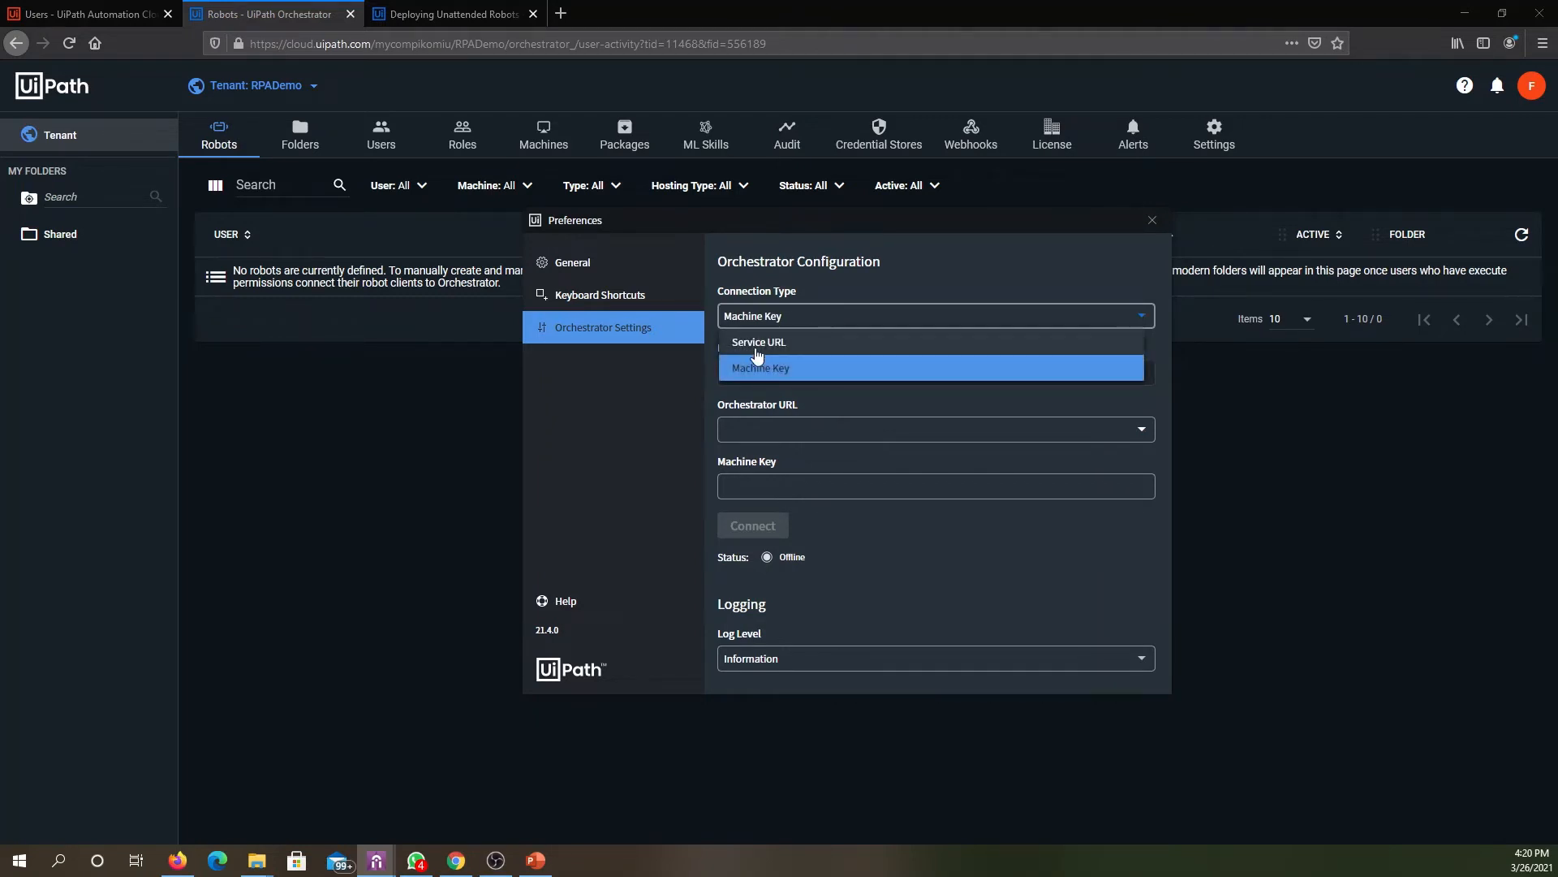
left_click(757, 344)
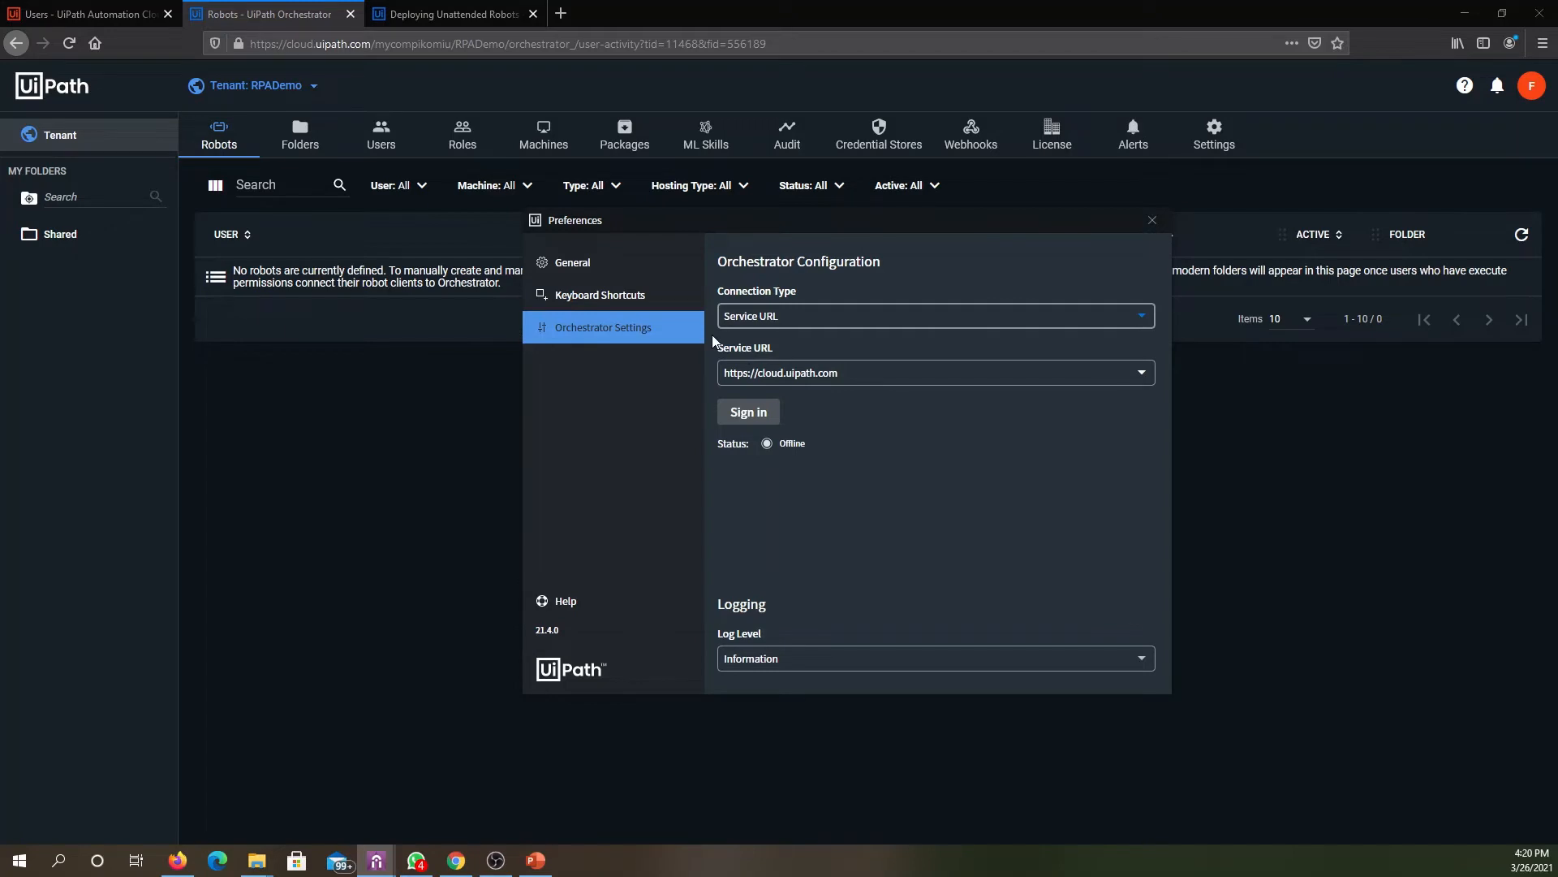
left_click(845, 321)
left_click(797, 373)
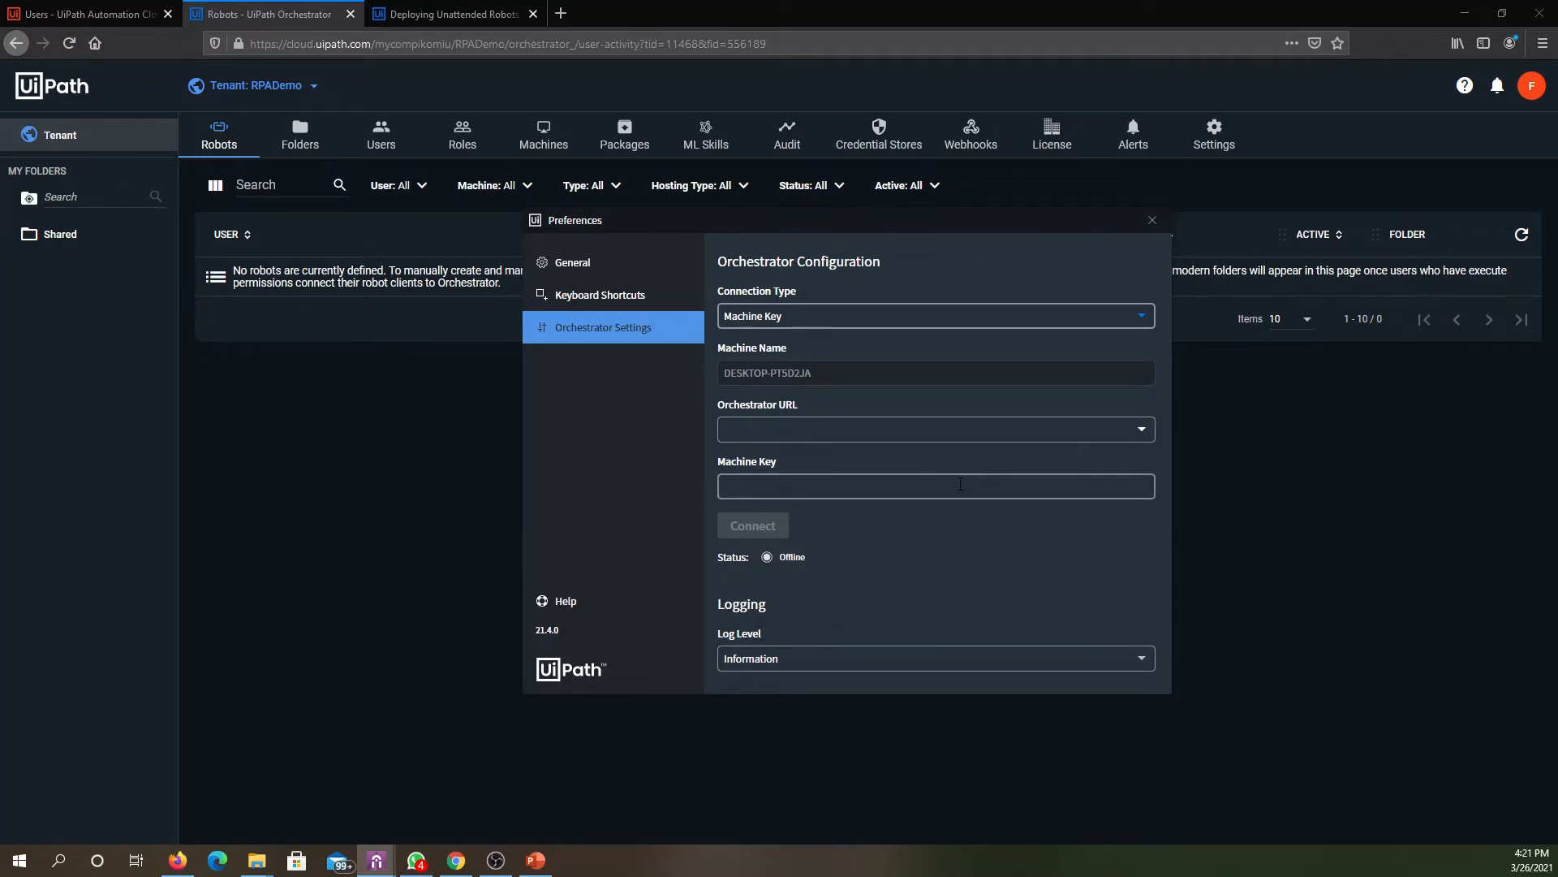
left_click(856, 315)
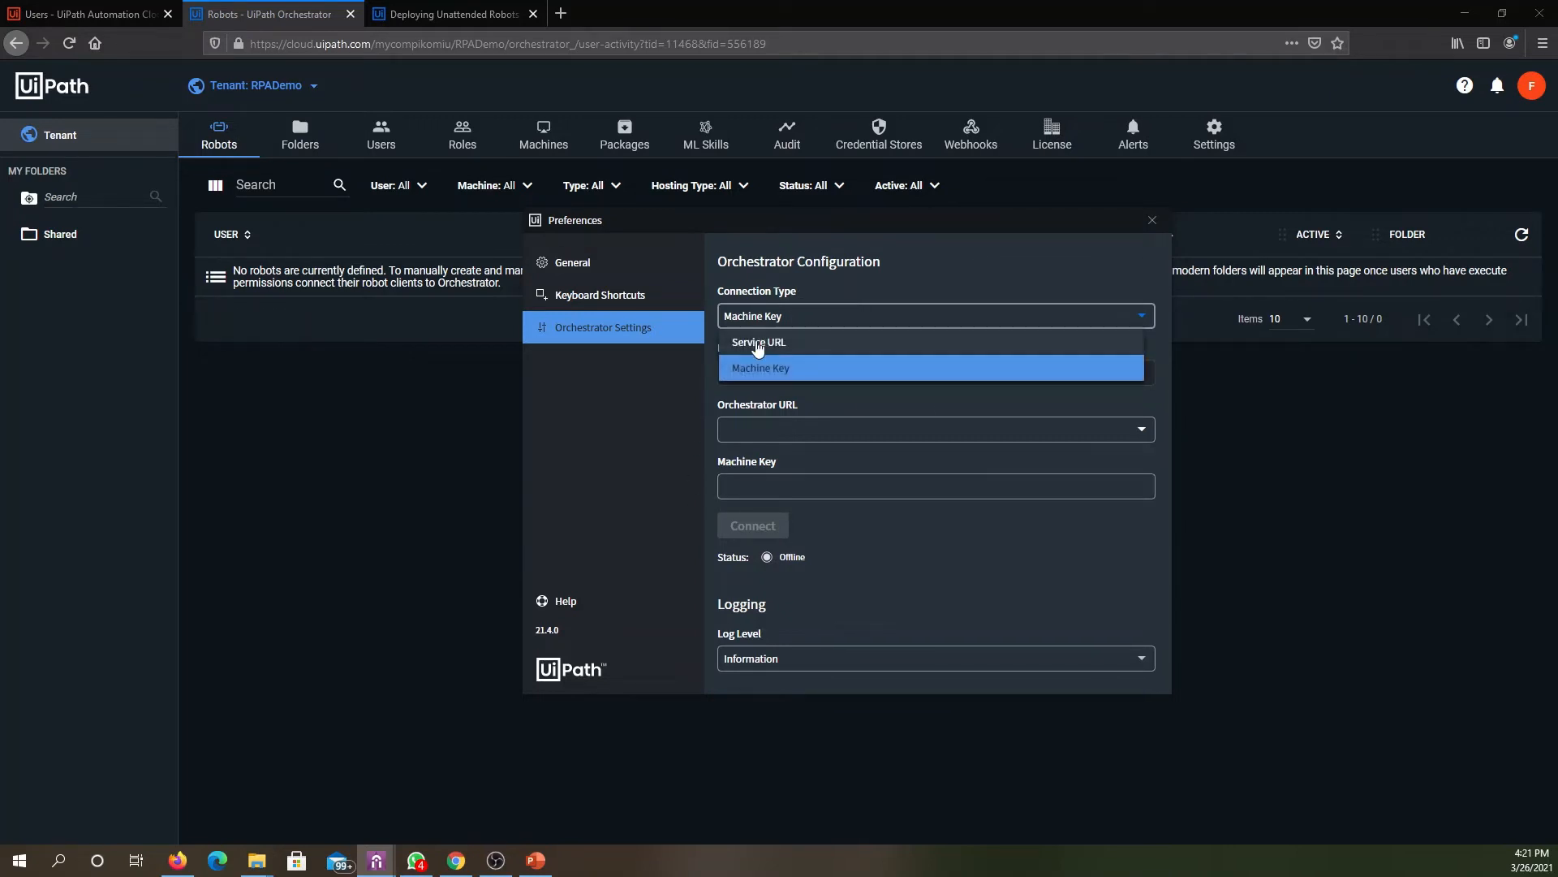
left_click(750, 341)
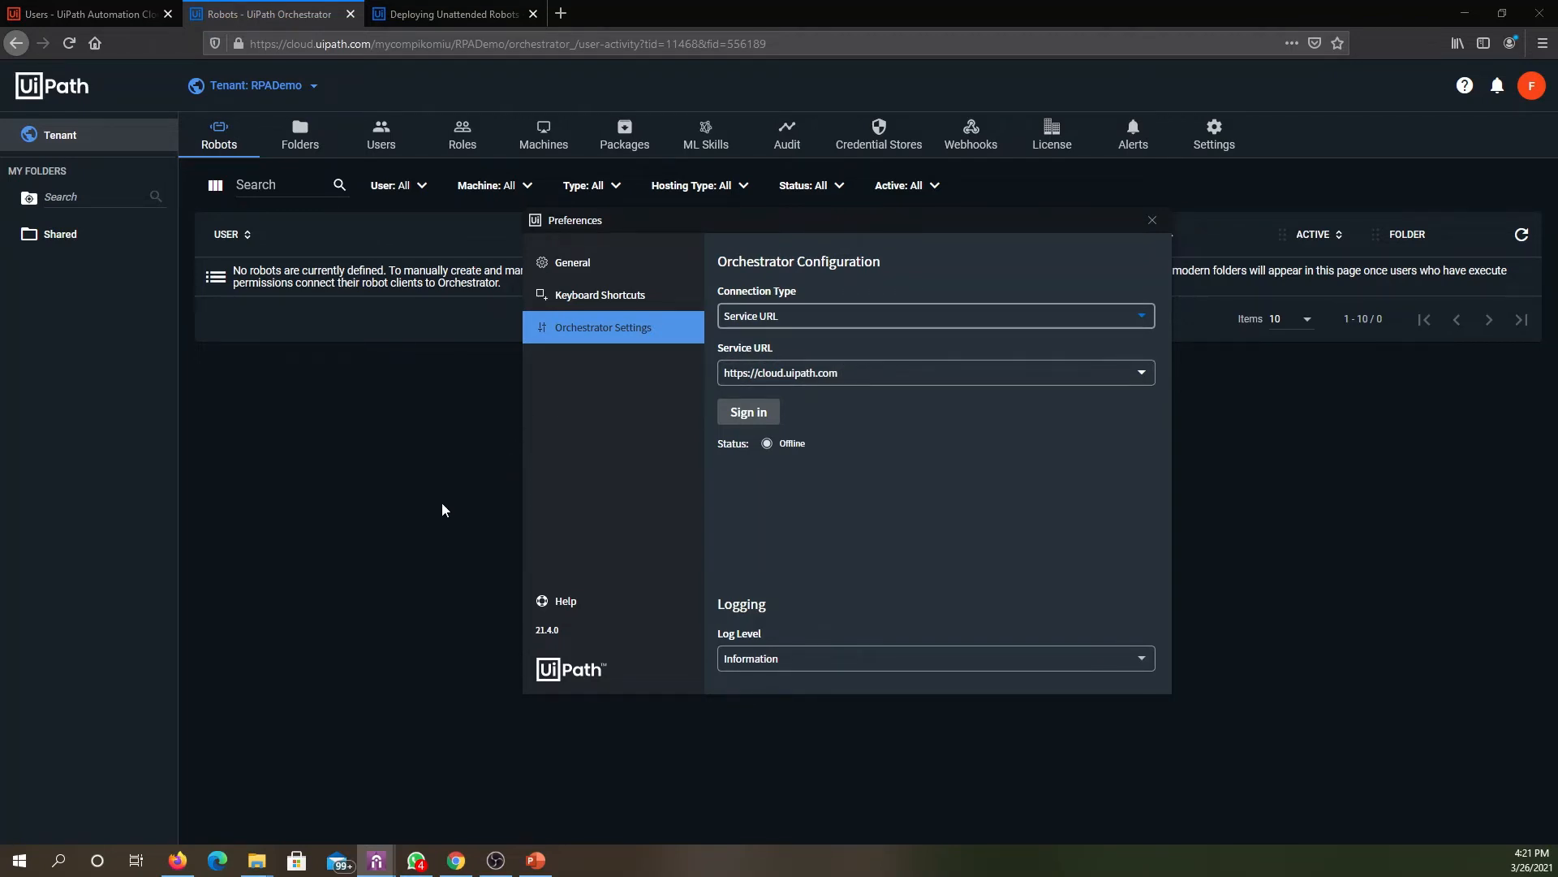
- Switch back to Orchestrator in the browser and copy the page address up to and including "orchestrator_/"
left_click(391, 504)
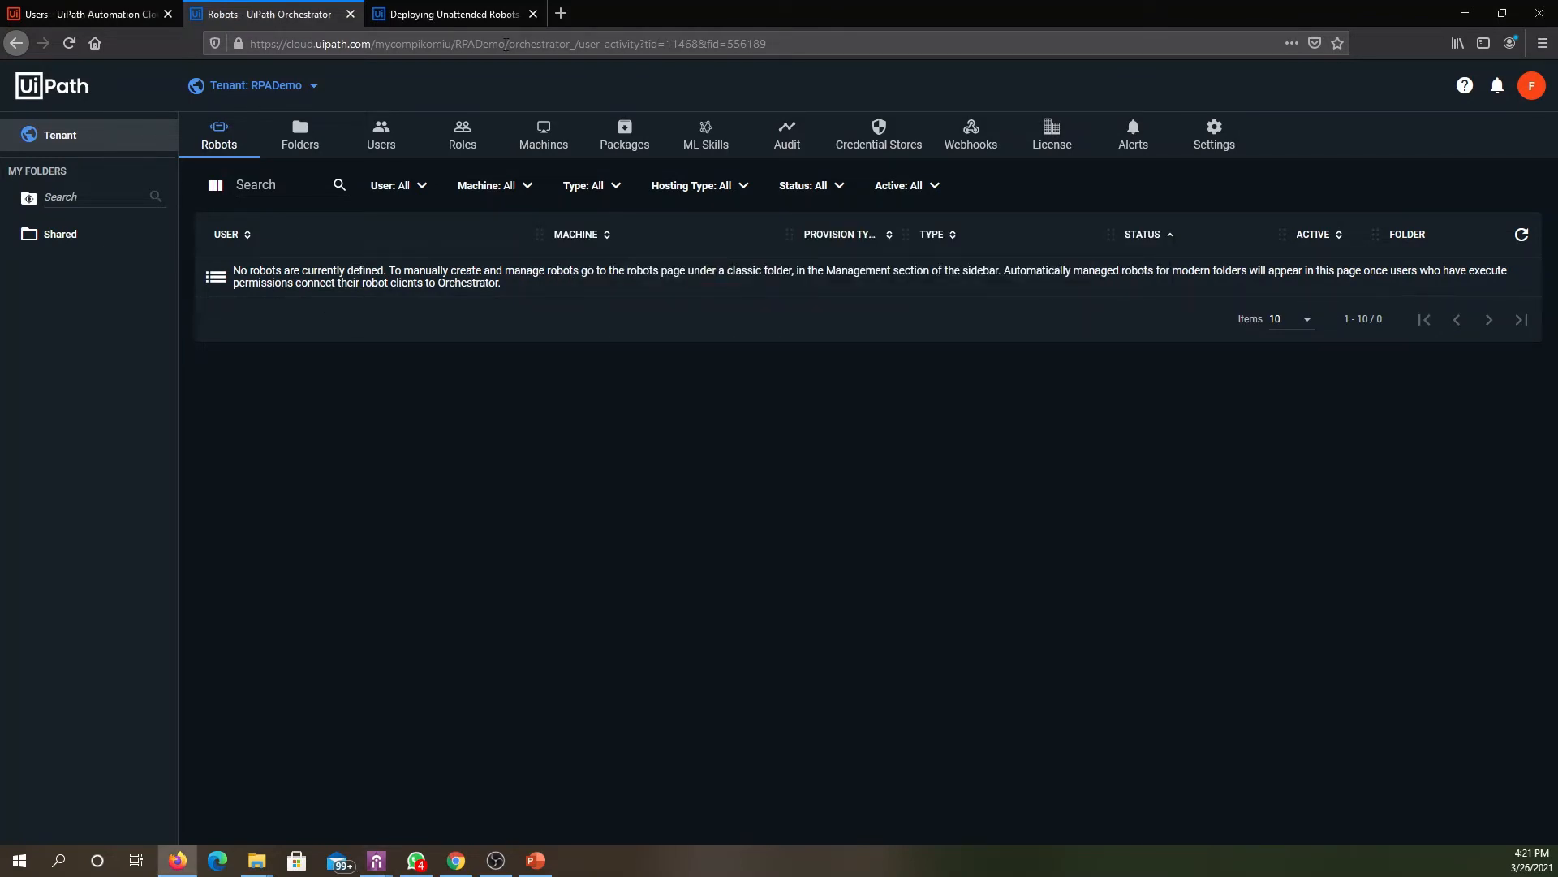
left_click(574, 43)
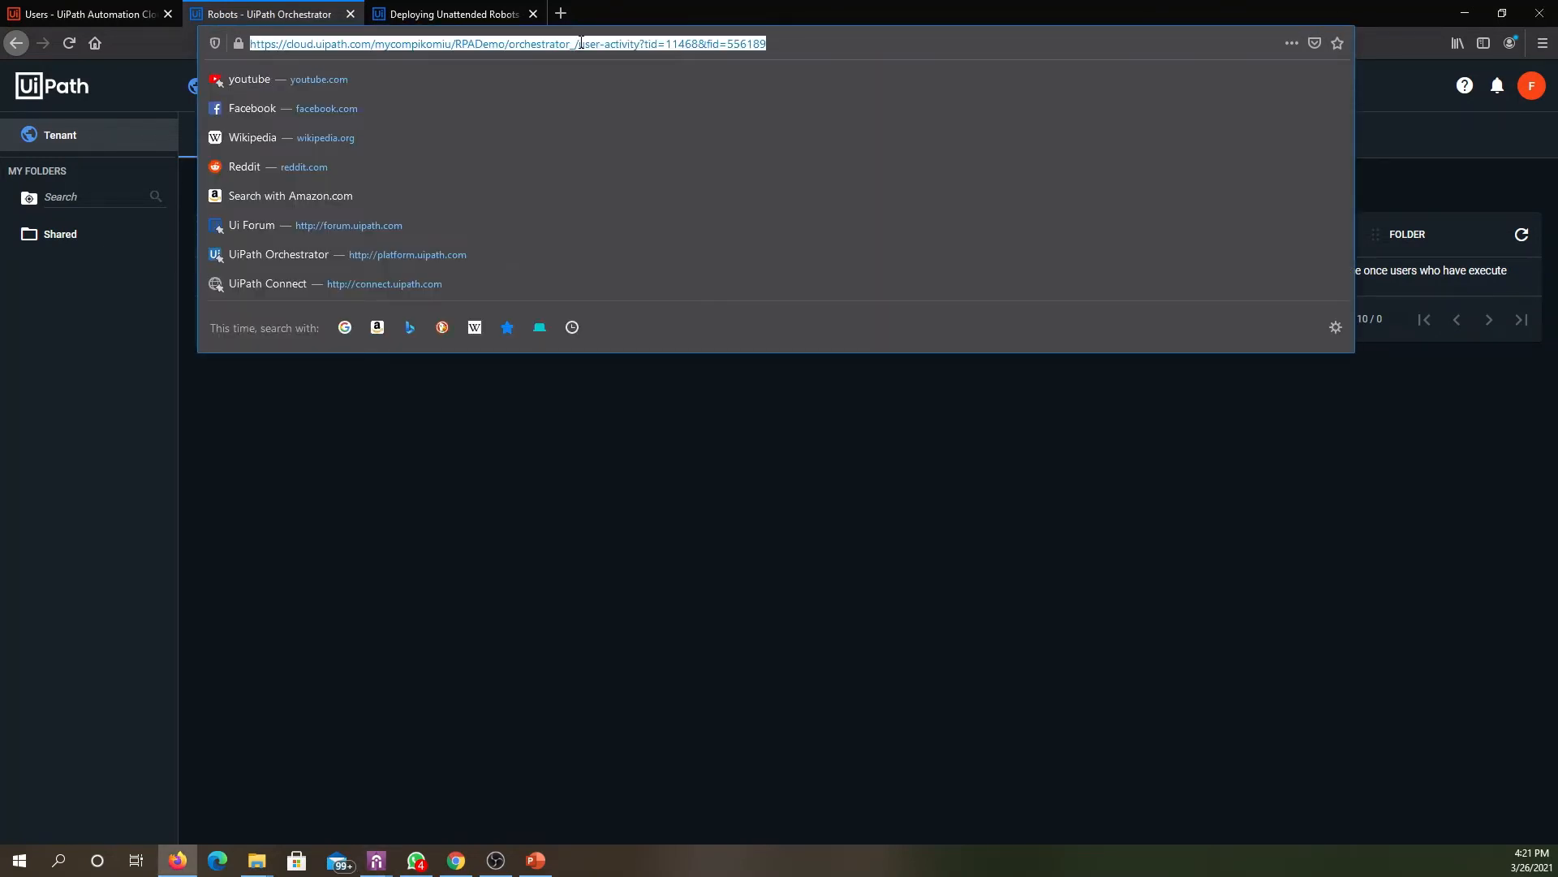
left_click(581, 44)
left_click_drag(581, 43, 208, 53)
key("ctrl+c")
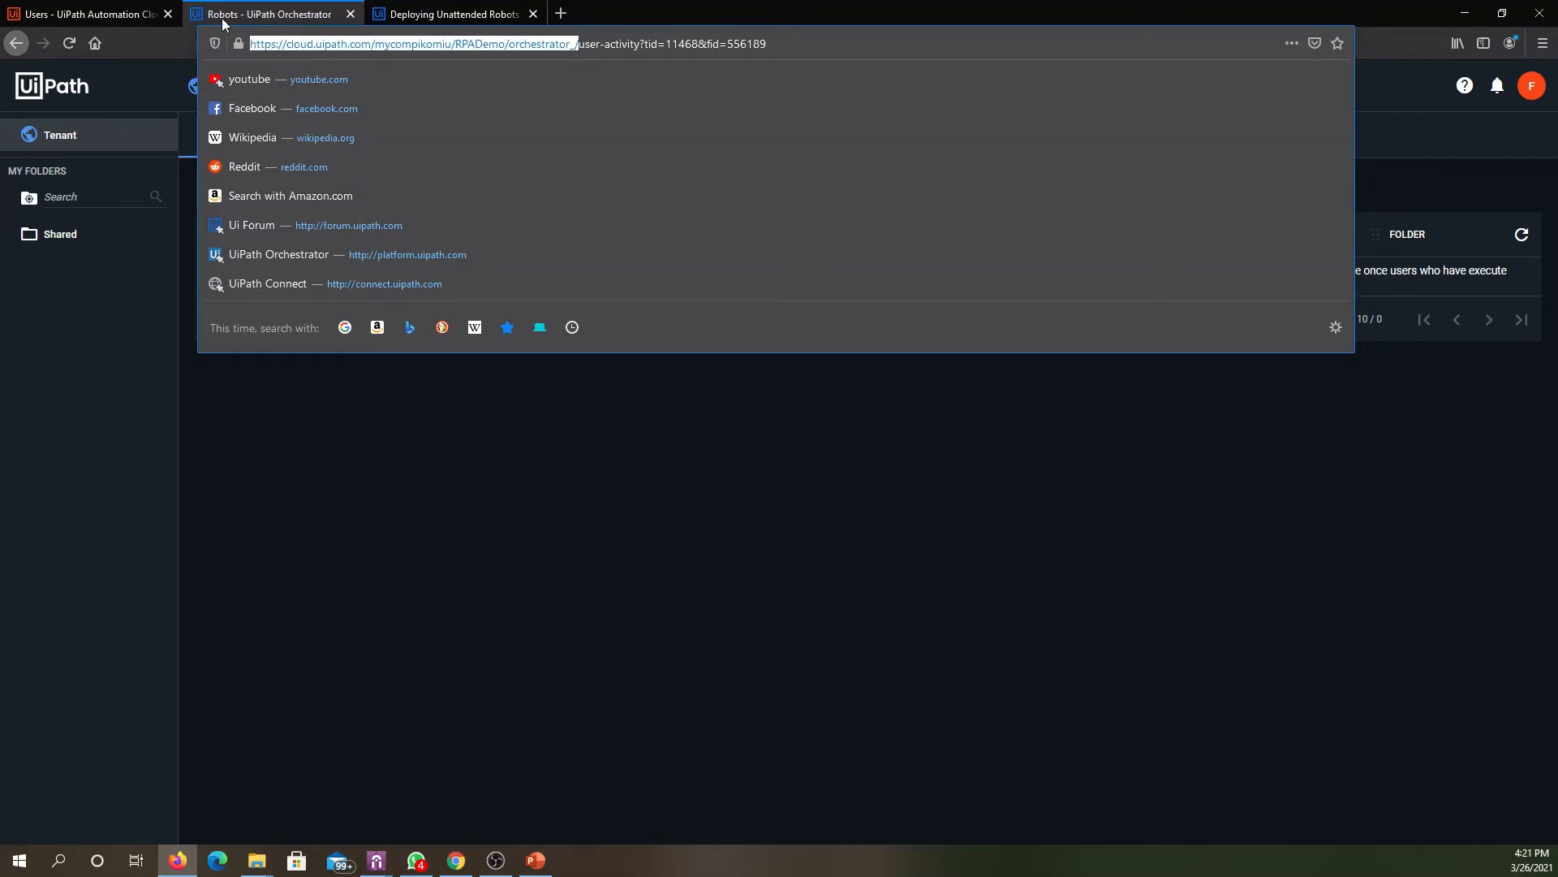
left_click(640, 547)
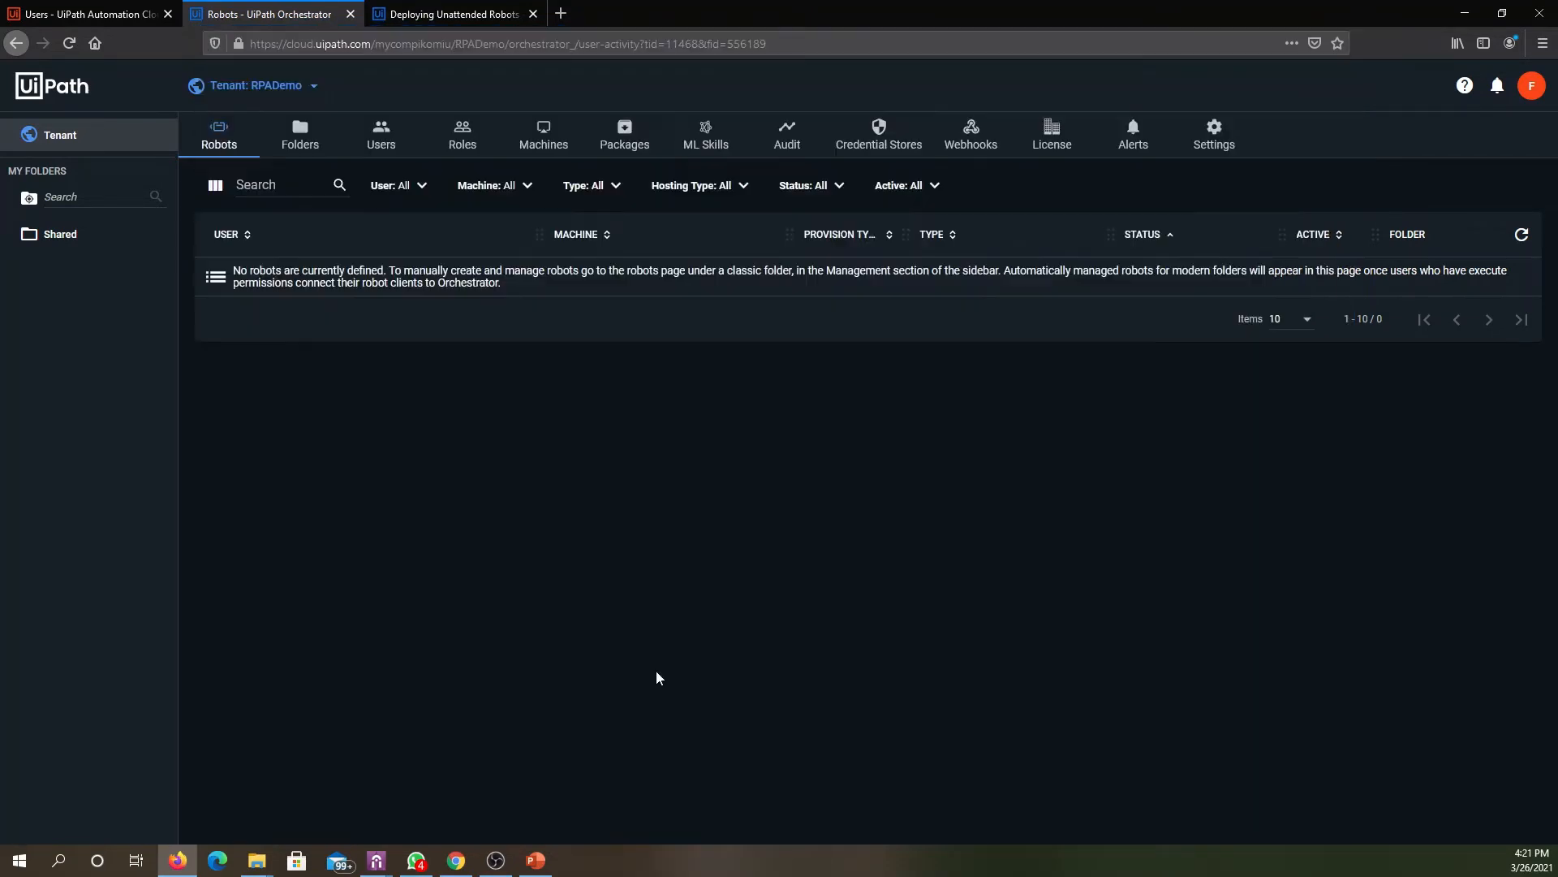
mouse_move(381, 863)
left_click(418, 804)
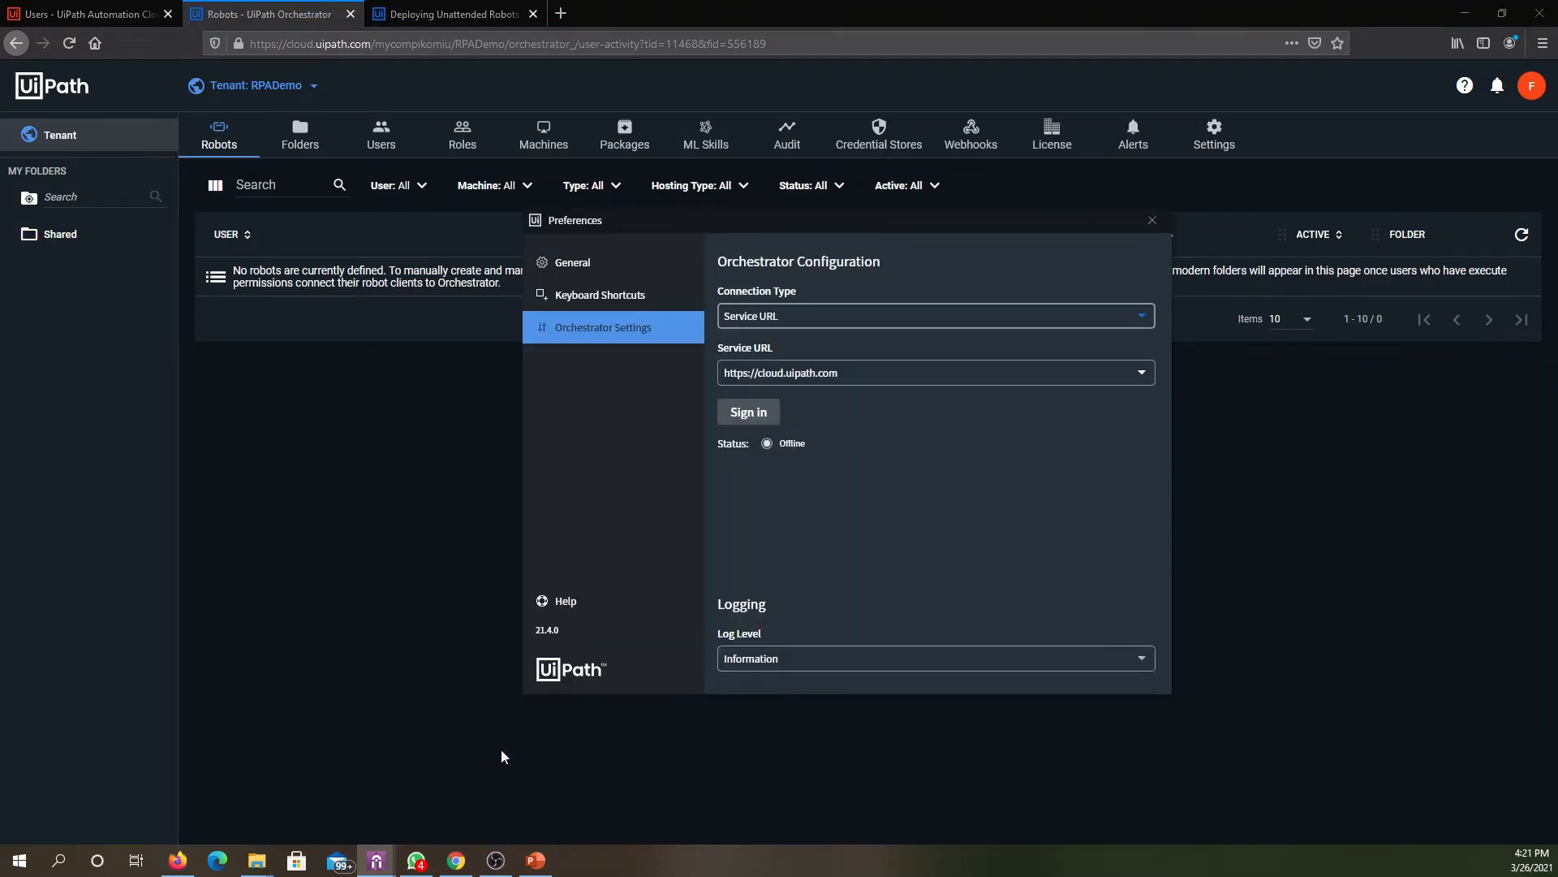
left_click(879, 372)
key("ctrl+a")
key("ctrl+v")
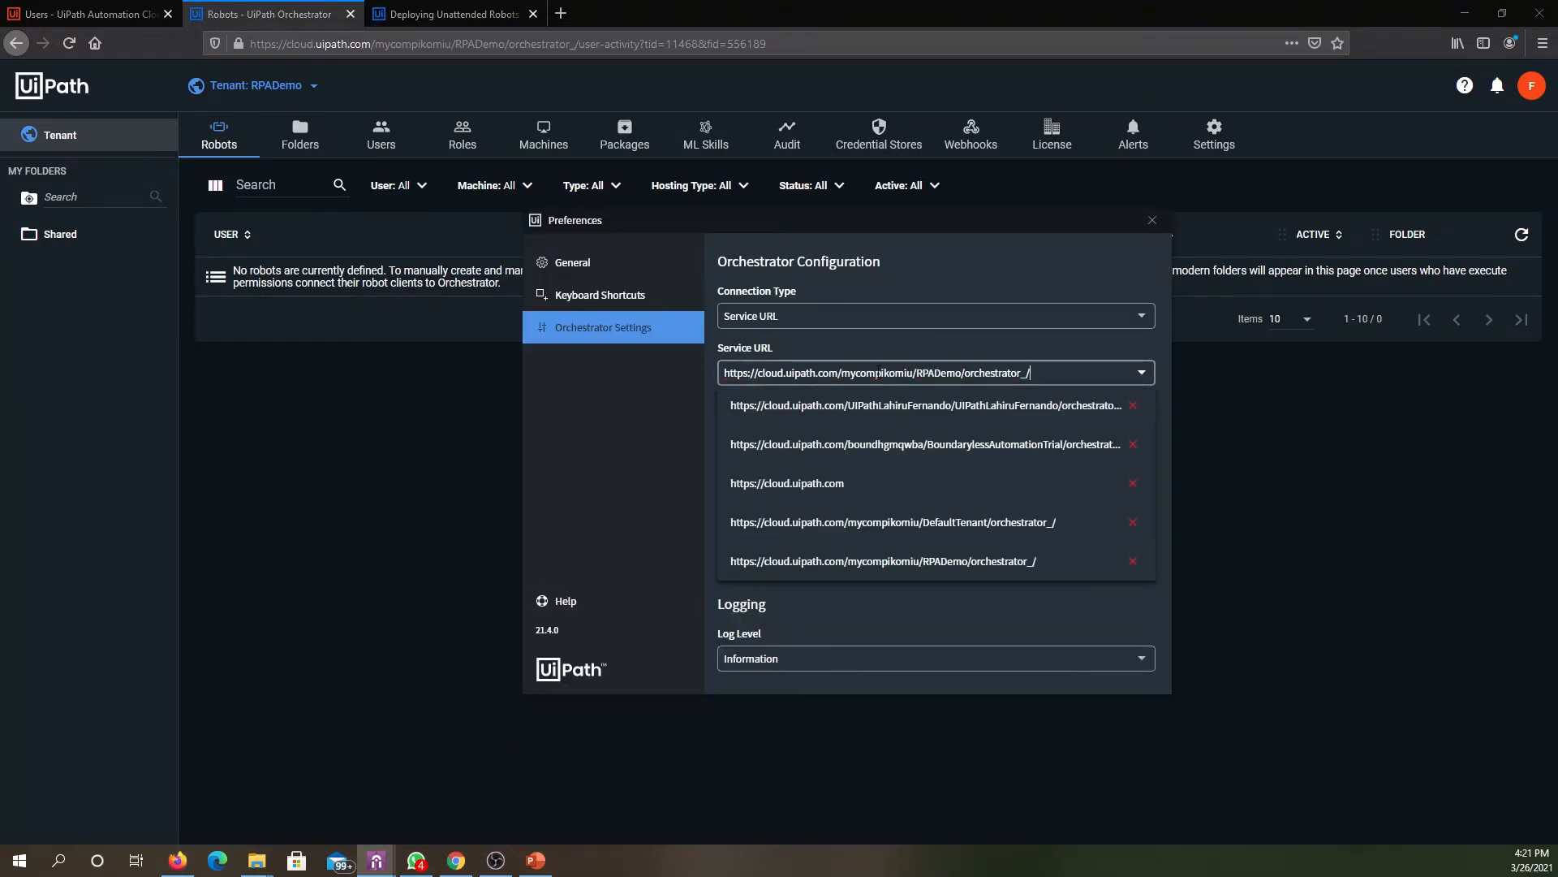
left_click(639, 426)
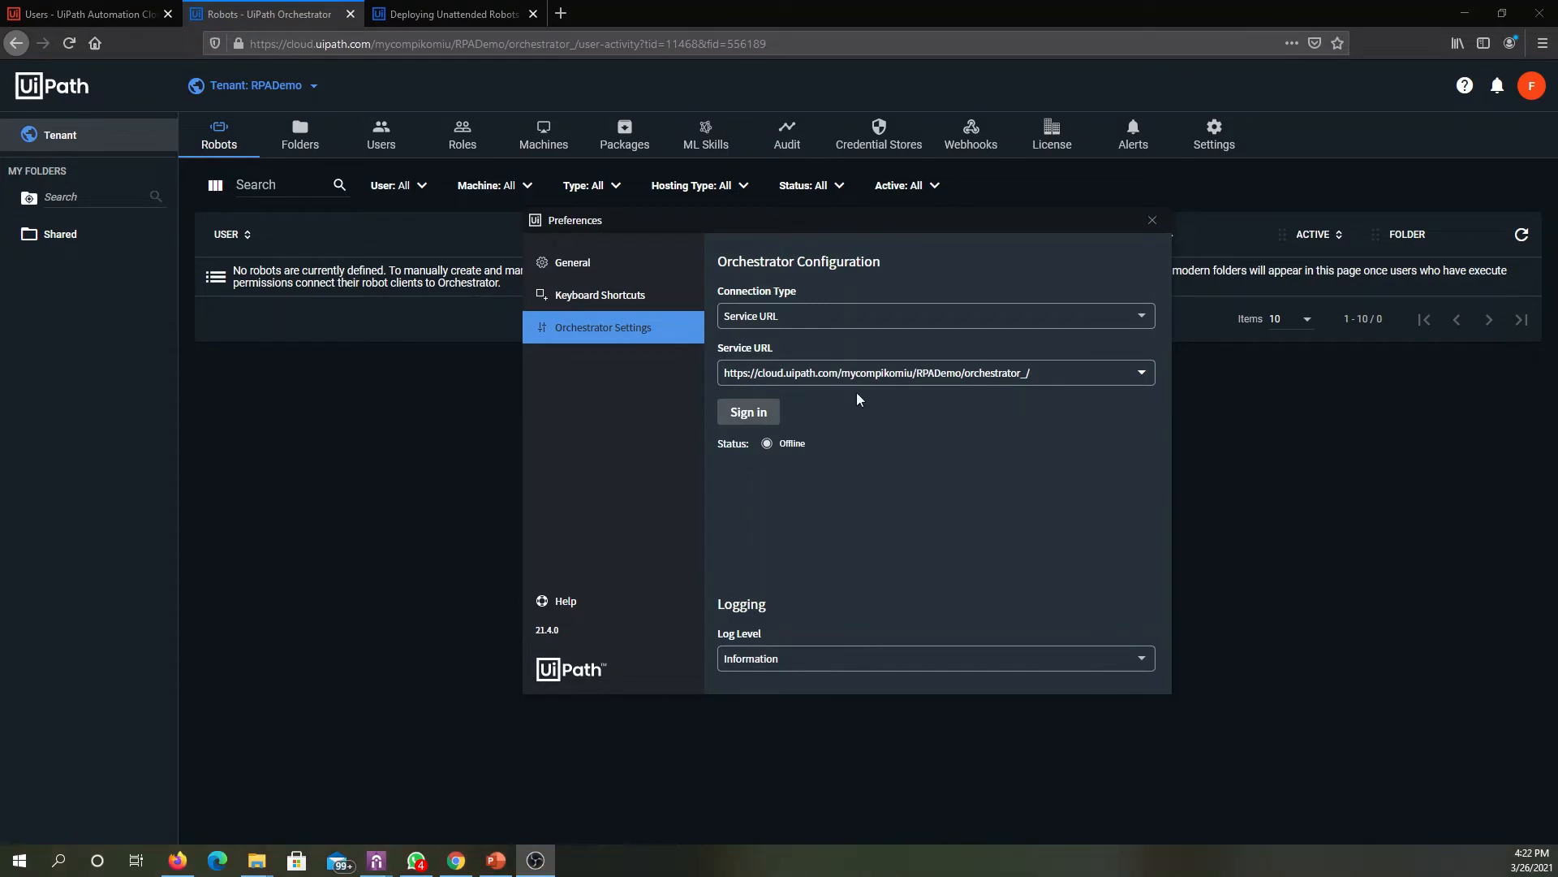
- Sign in to Orchestrator from UiPath Assistant with the account password and dismiss the offer to save it
left_click(747, 414)
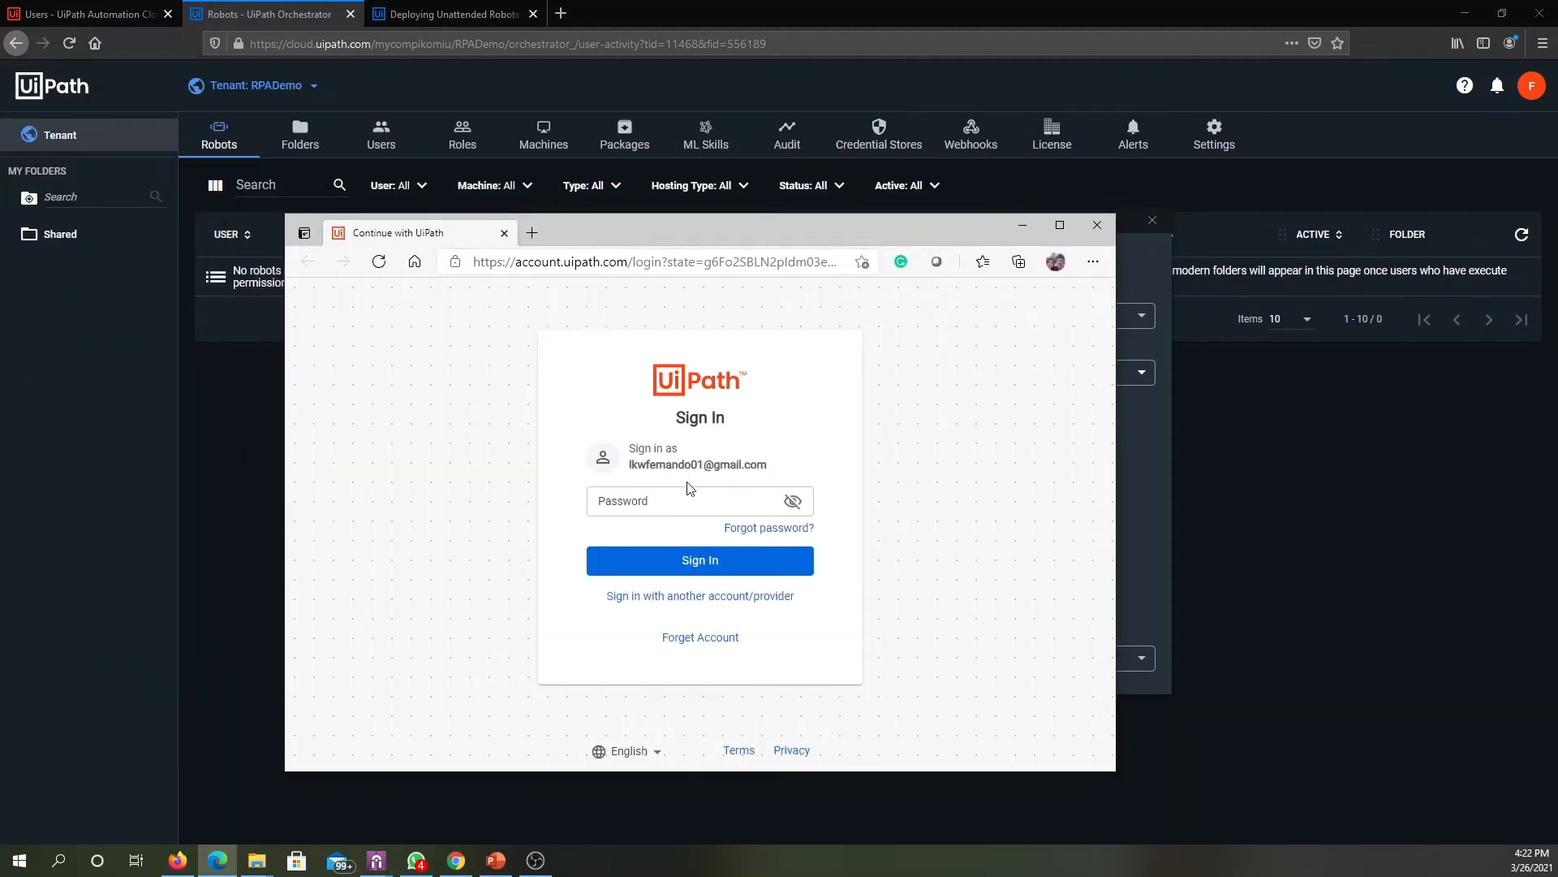
left_click(654, 504)
left_click(652, 501)
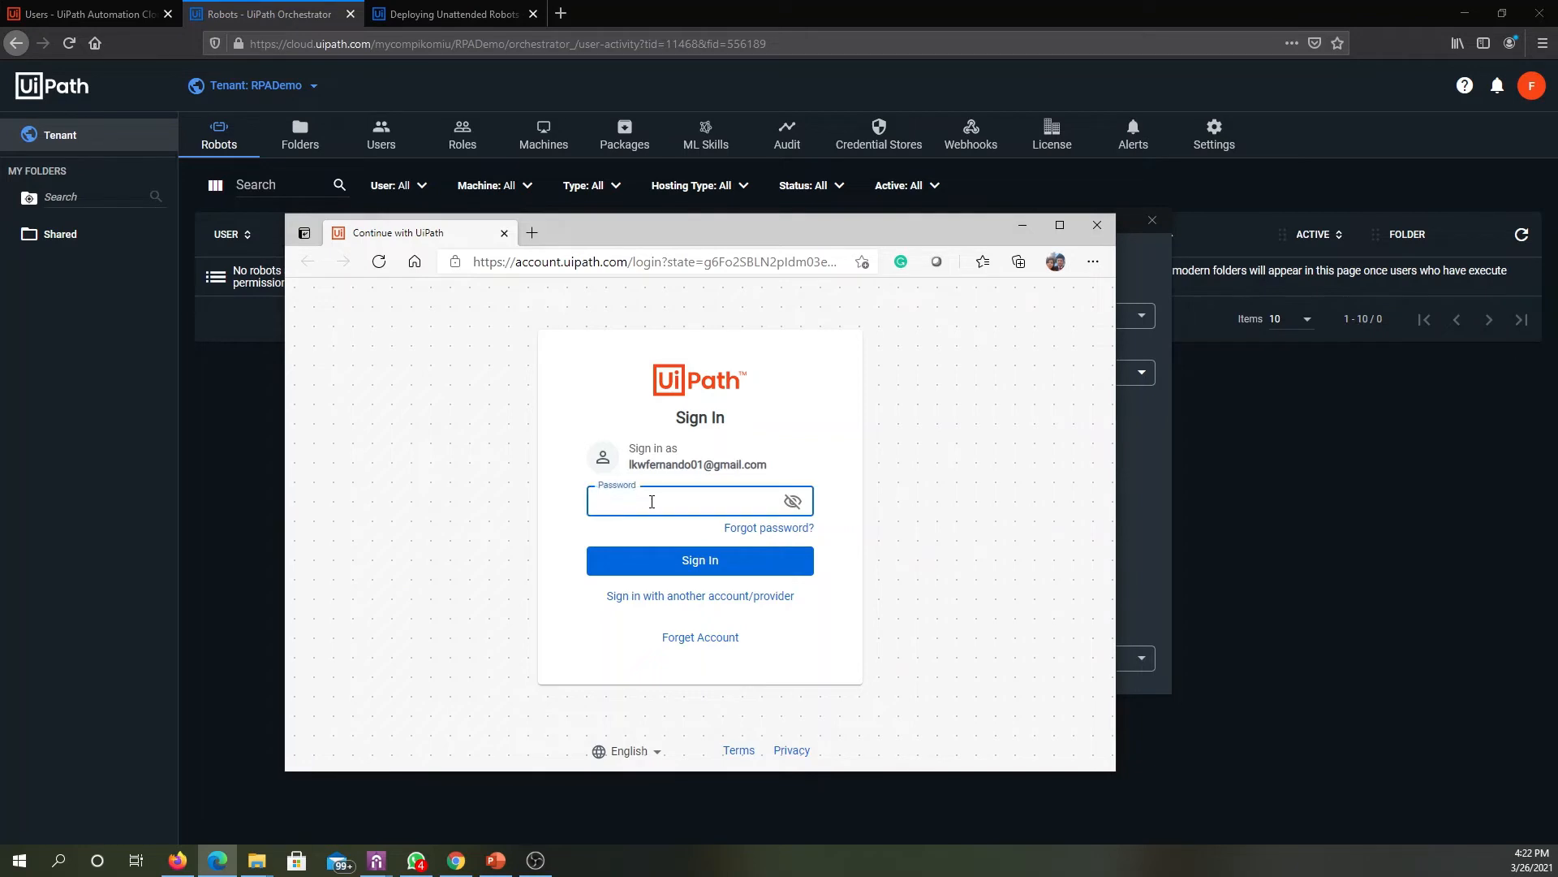
type("••••••••••")
left_click(697, 561)
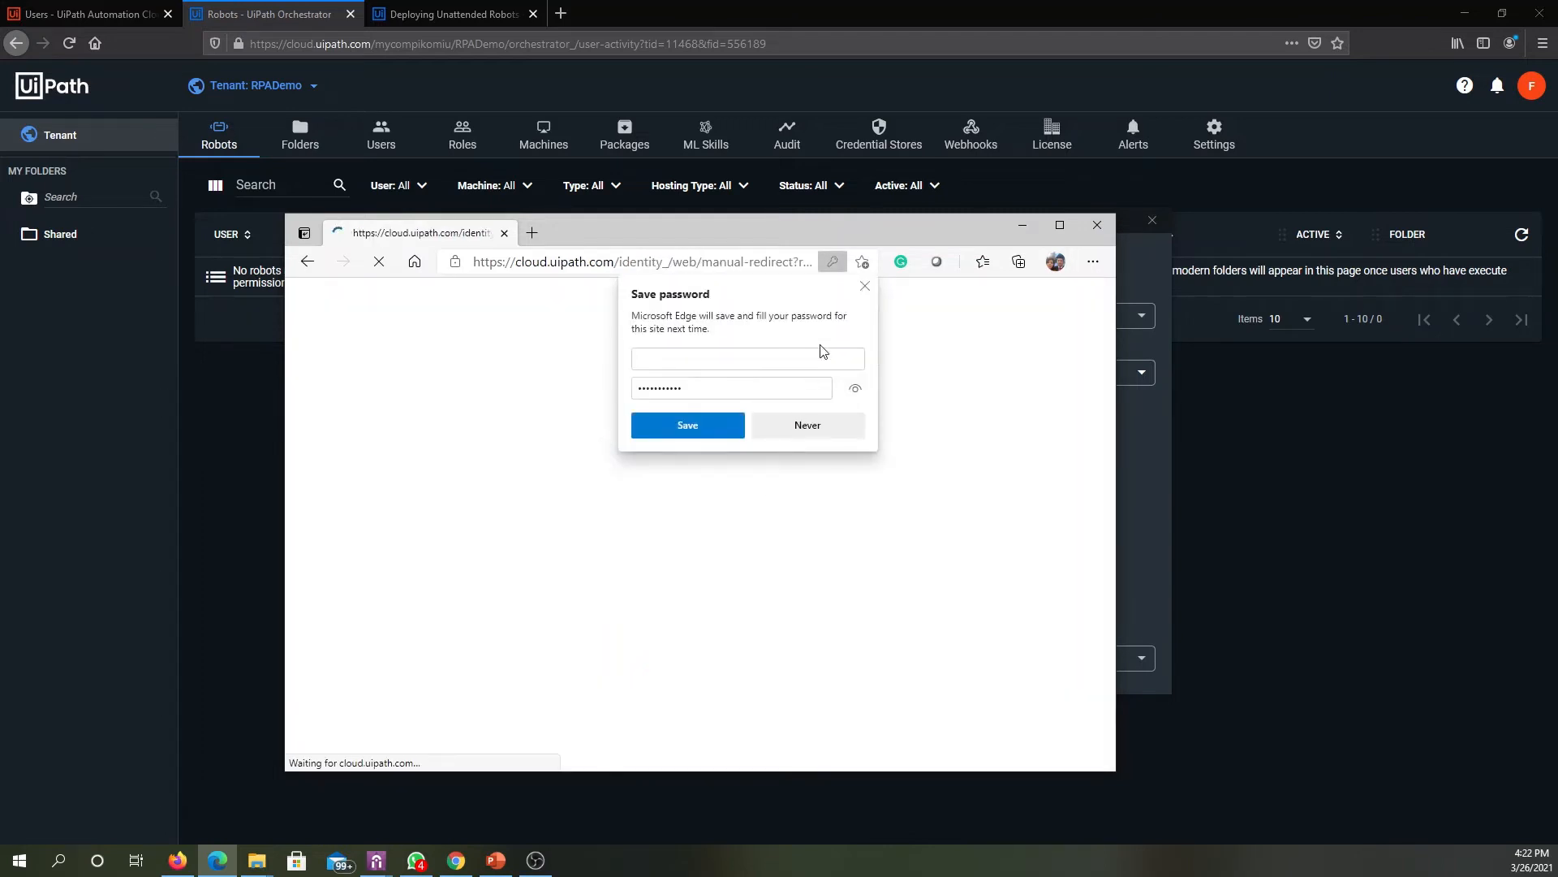
left_click(862, 287)
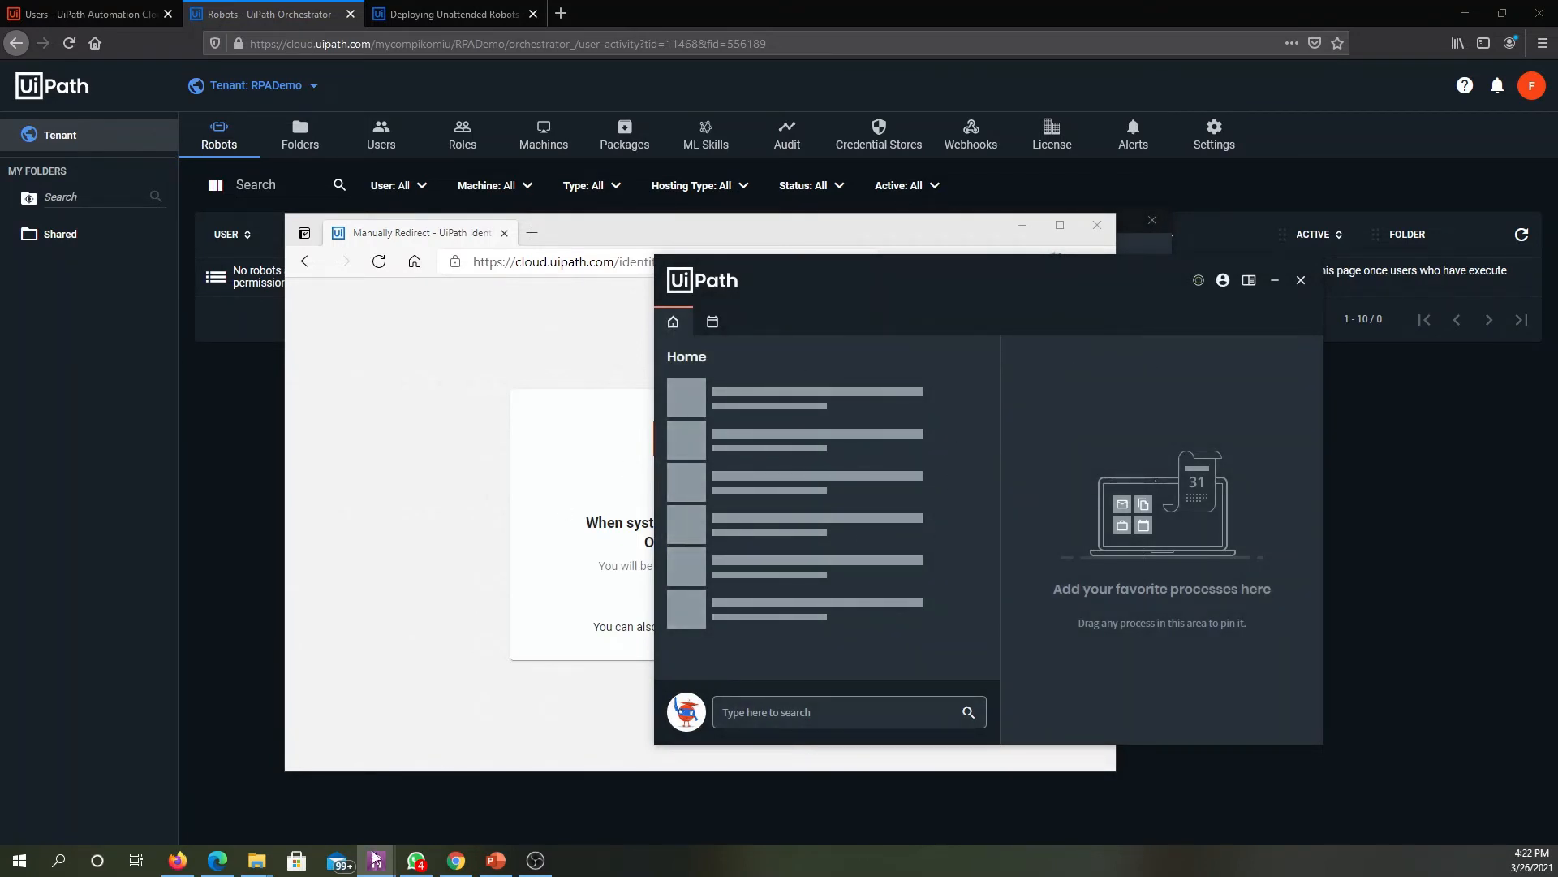
- Bring up UiPath Assistant's preferences, move them aside, check the Orchestrator connection status details and minimise the sign-in browser window
mouse_move(376, 860)
left_click(429, 785)
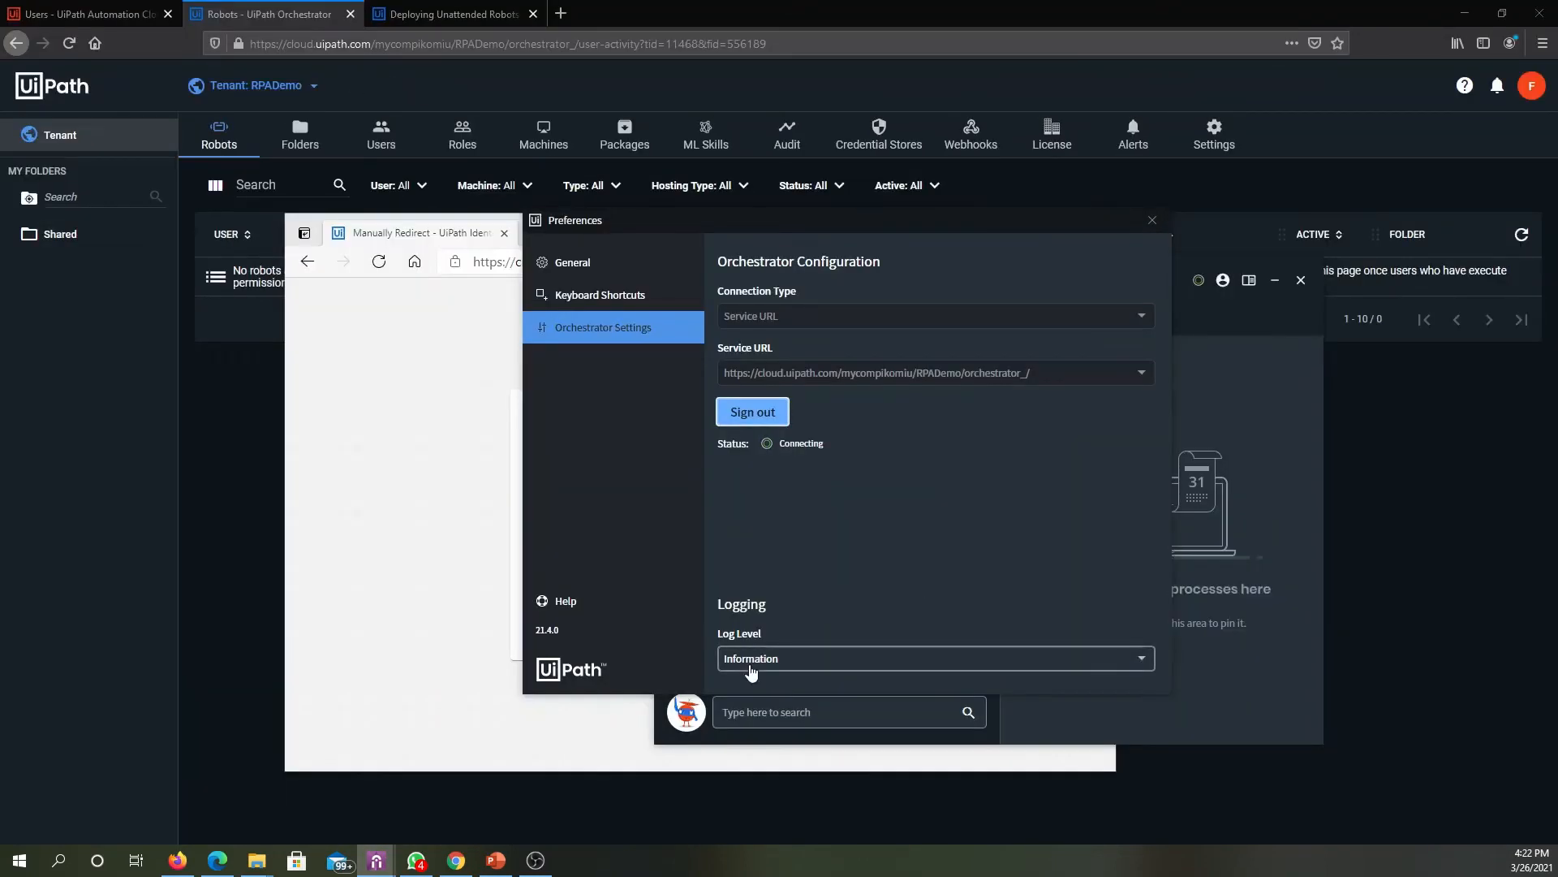
left_click_drag(927, 222, 654, 299)
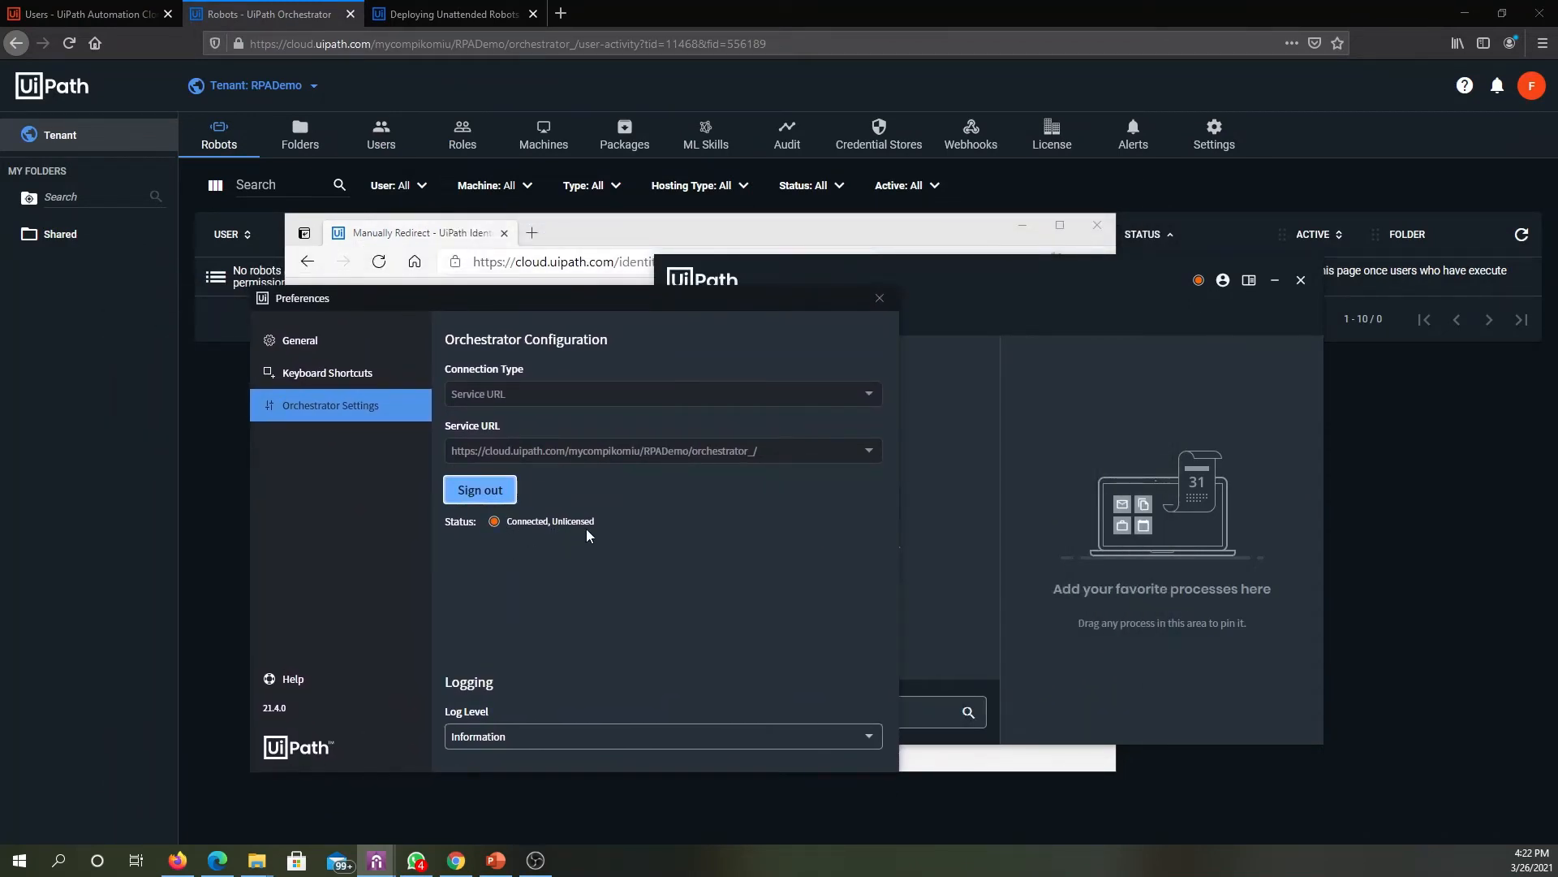
mouse_move(558, 526)
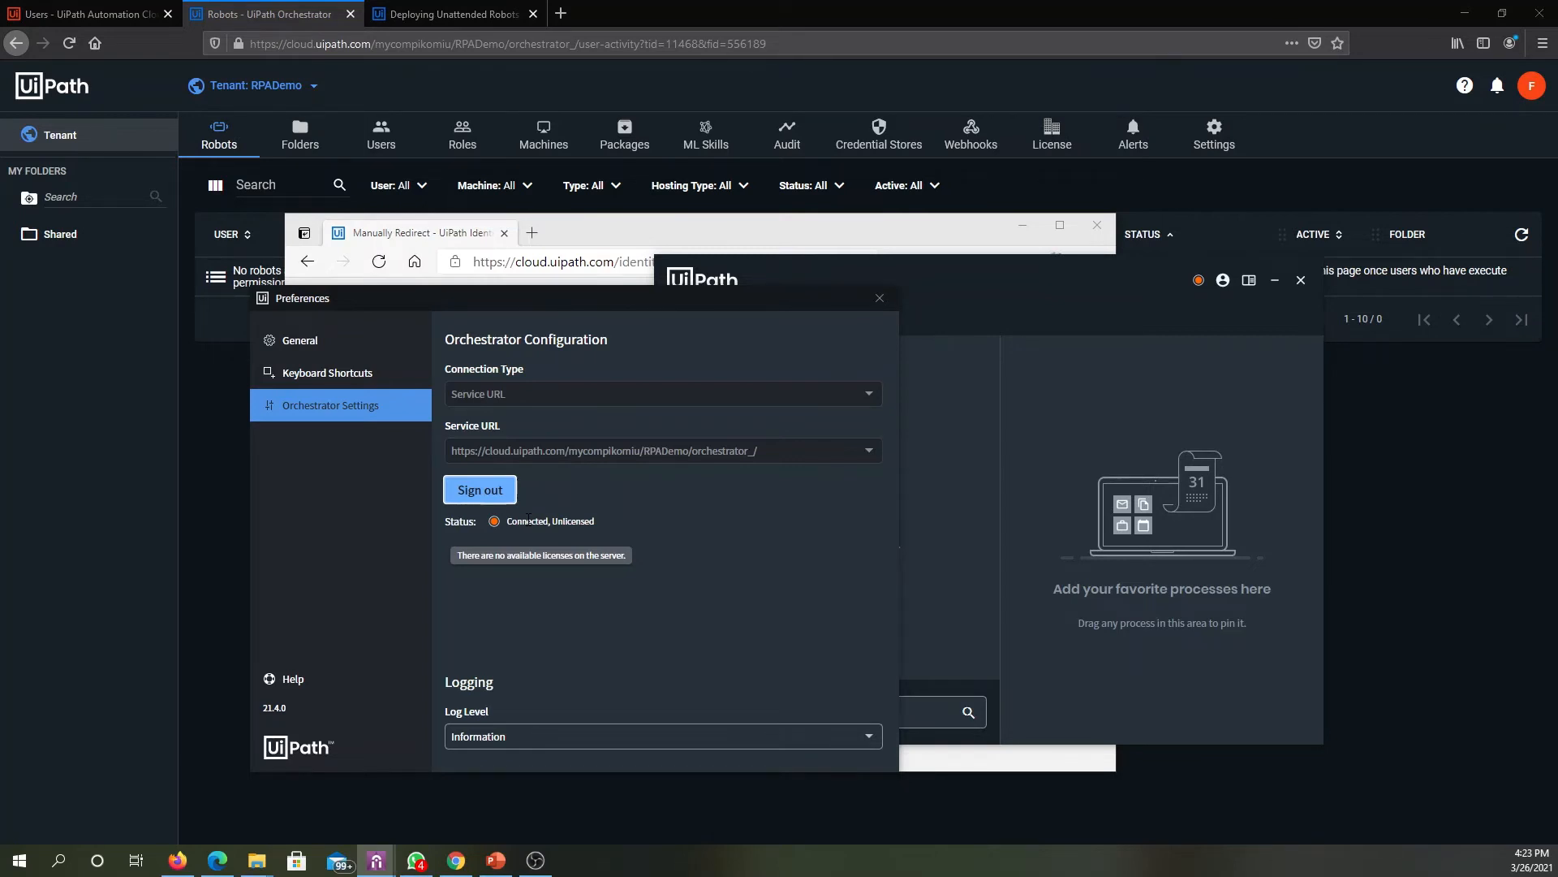
left_click(932, 231)
left_click(1023, 225)
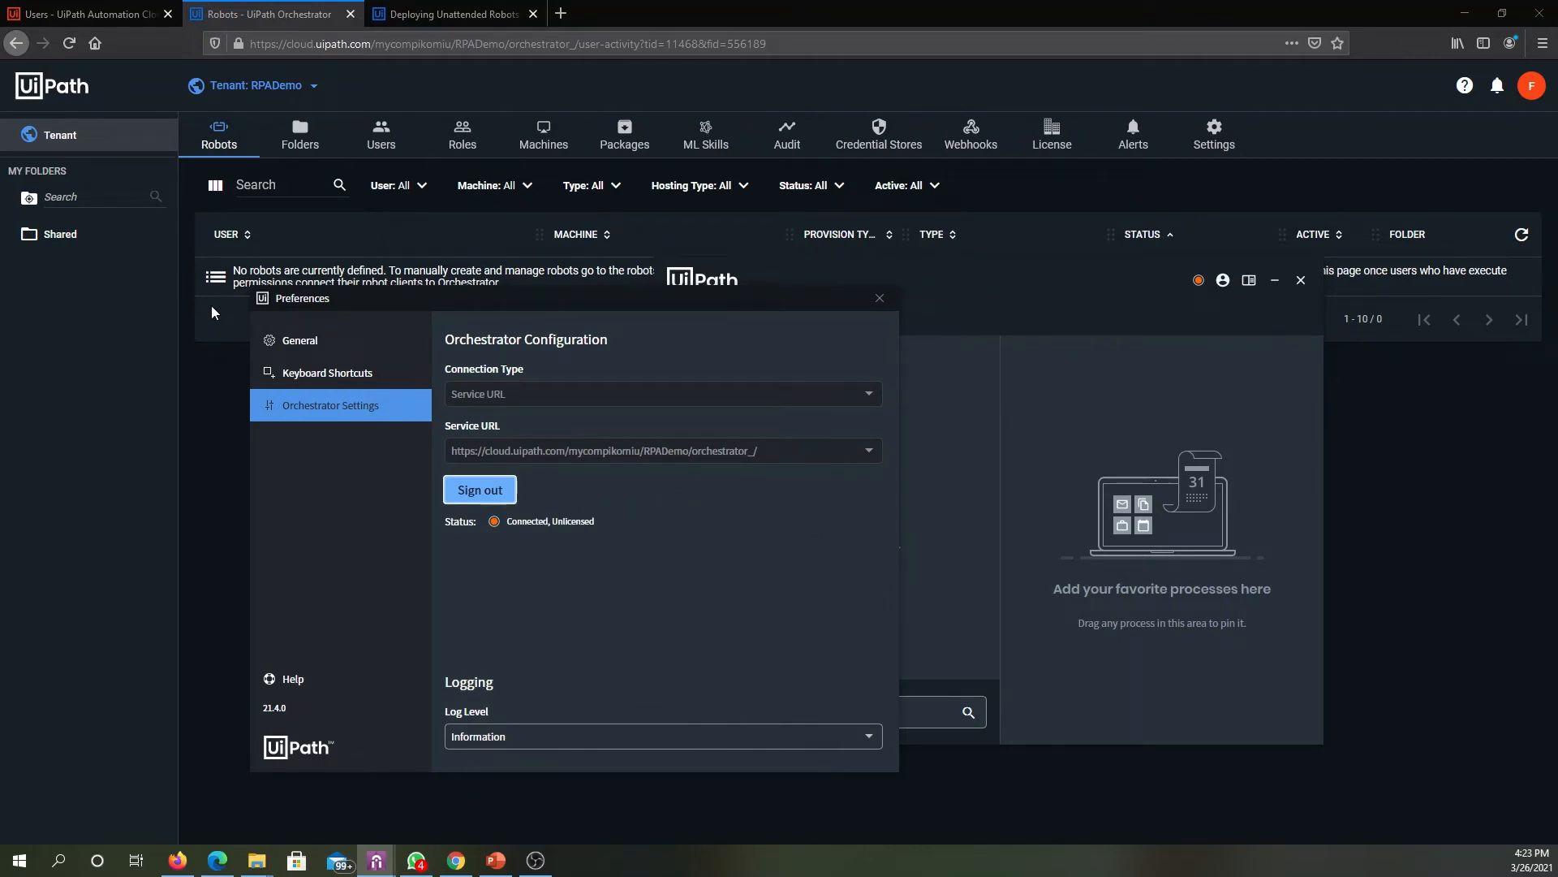
- Review the groups' license allocation rules and the organization admin's license allocation in Automation Cloud, leaving the allocation without changes
left_click(92, 24)
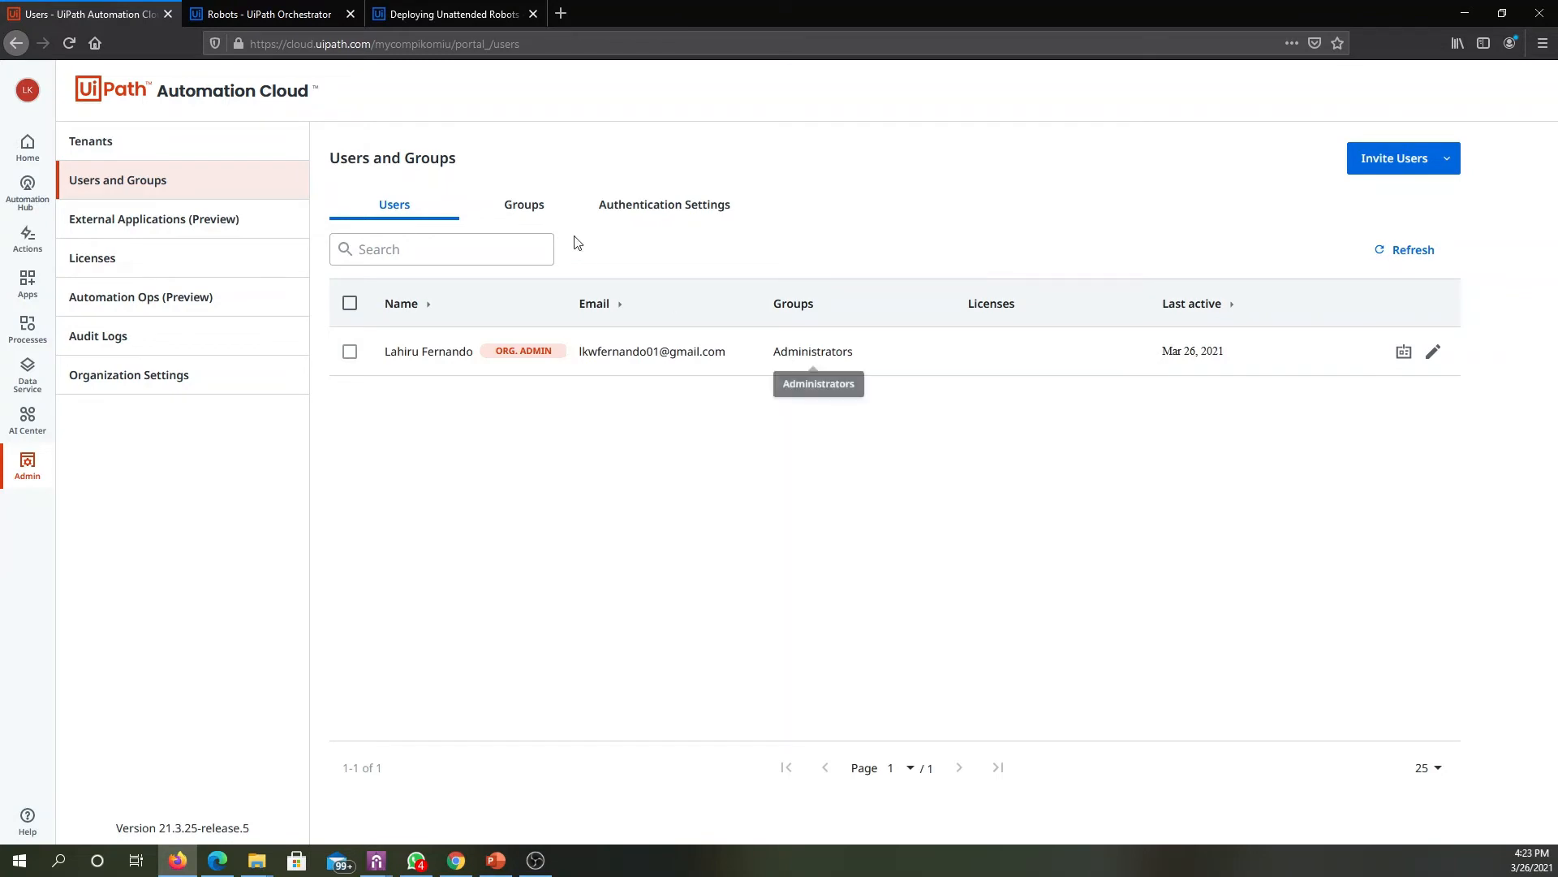
left_click(513, 209)
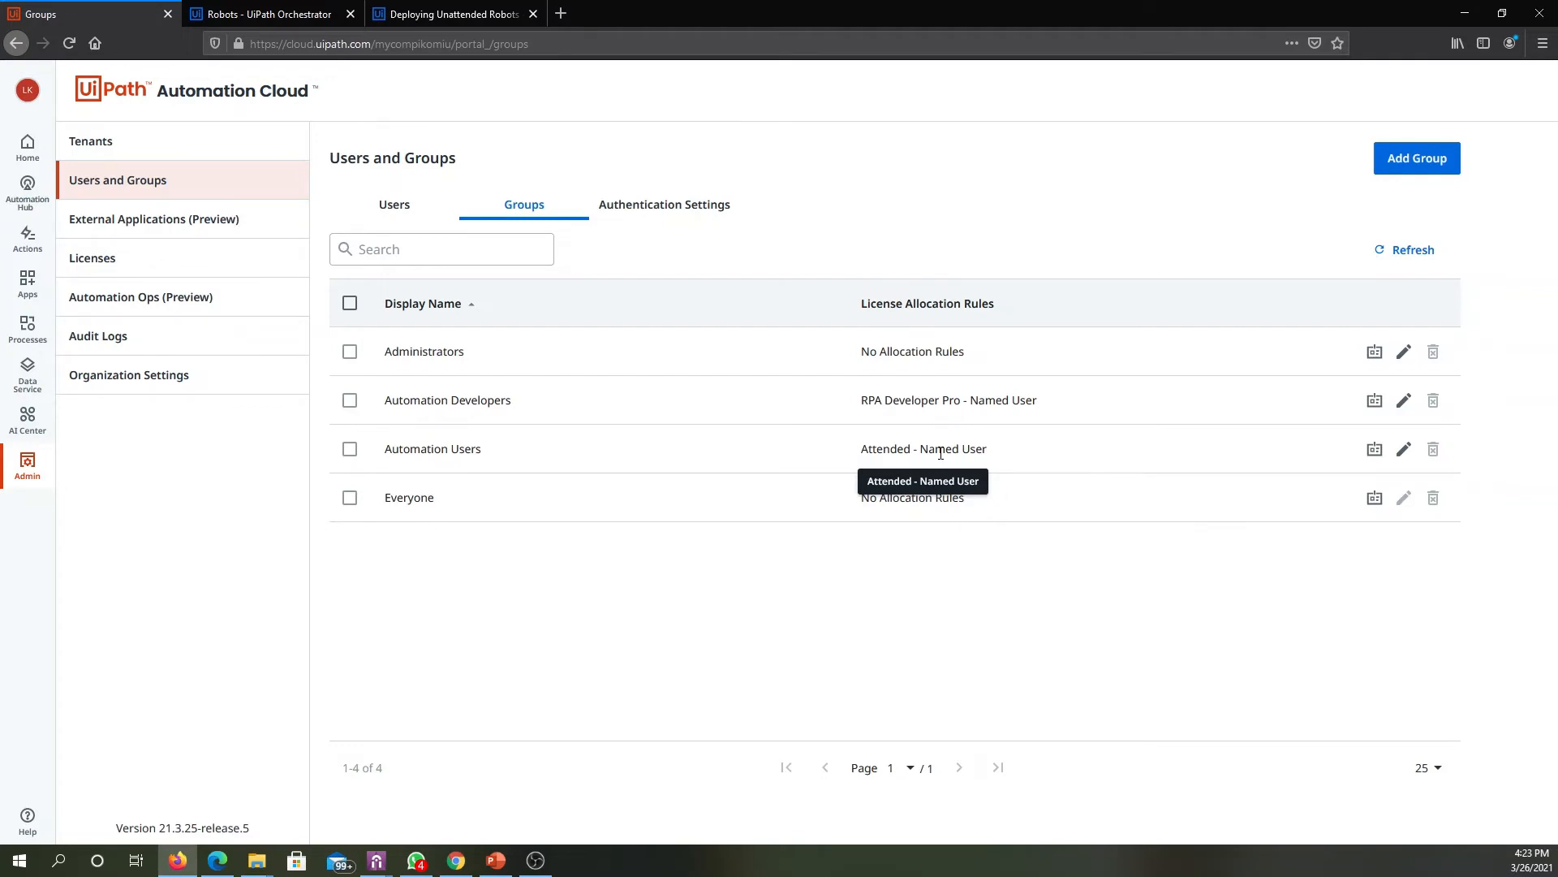
left_click_drag(495, 449, 382, 450)
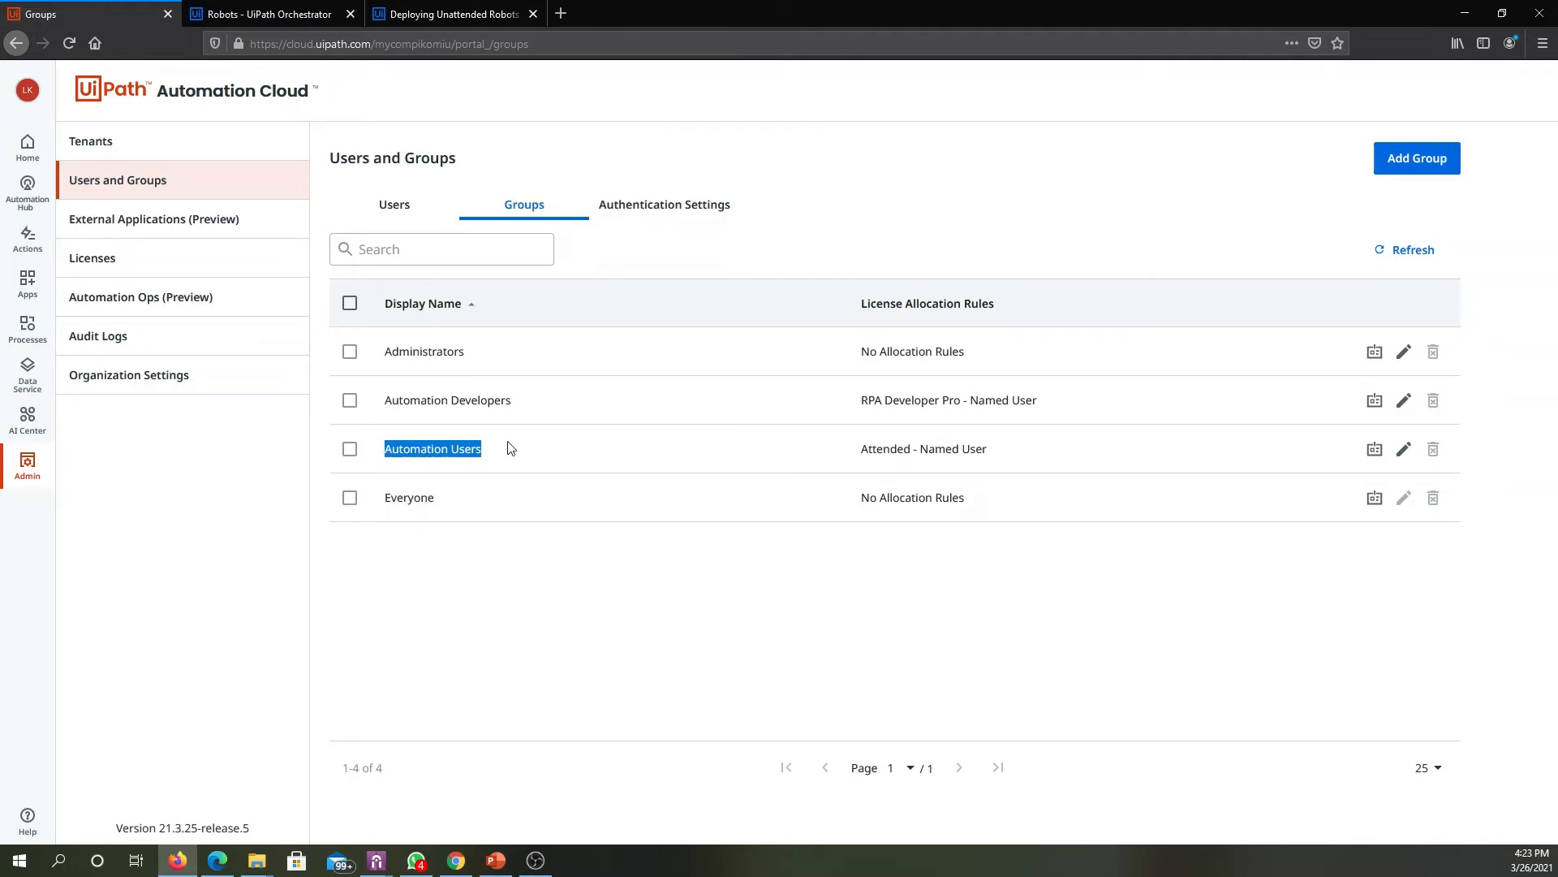
left_click(407, 203)
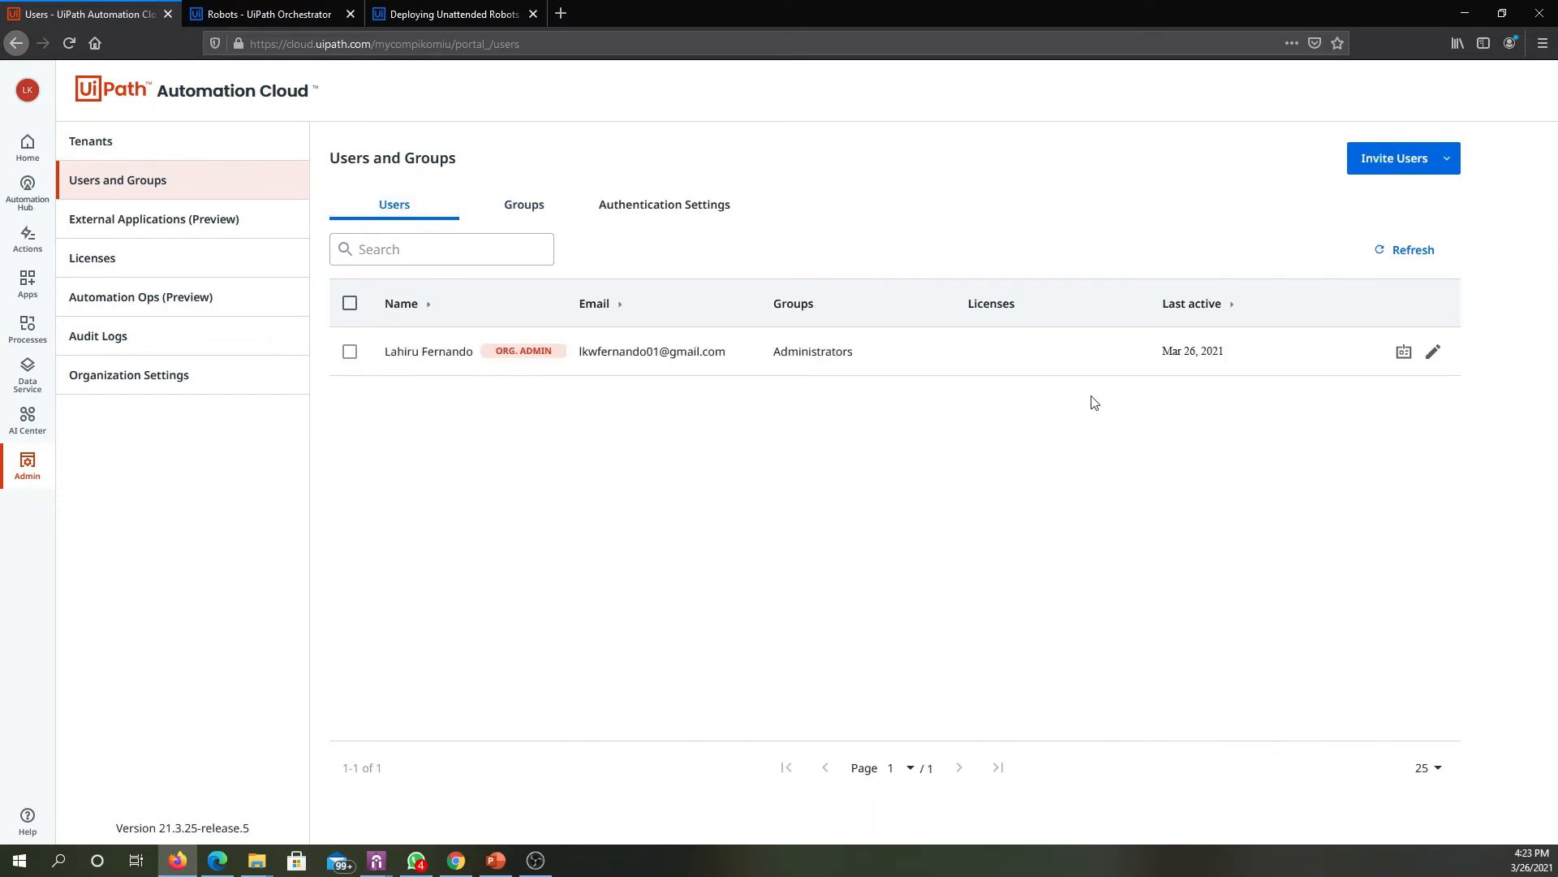
left_click(1405, 353)
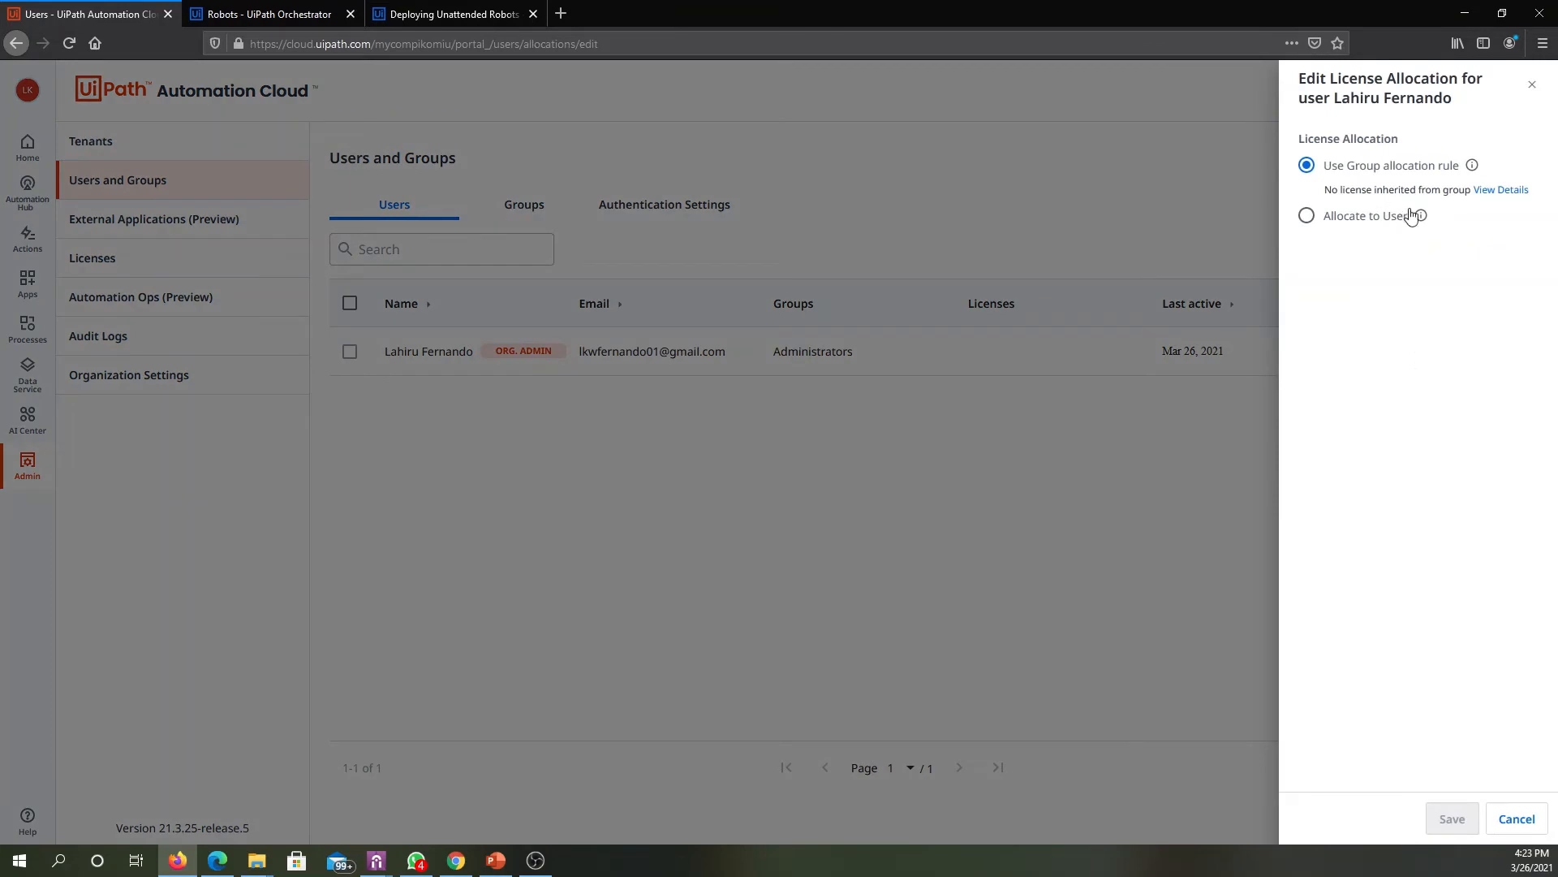
left_click(1524, 821)
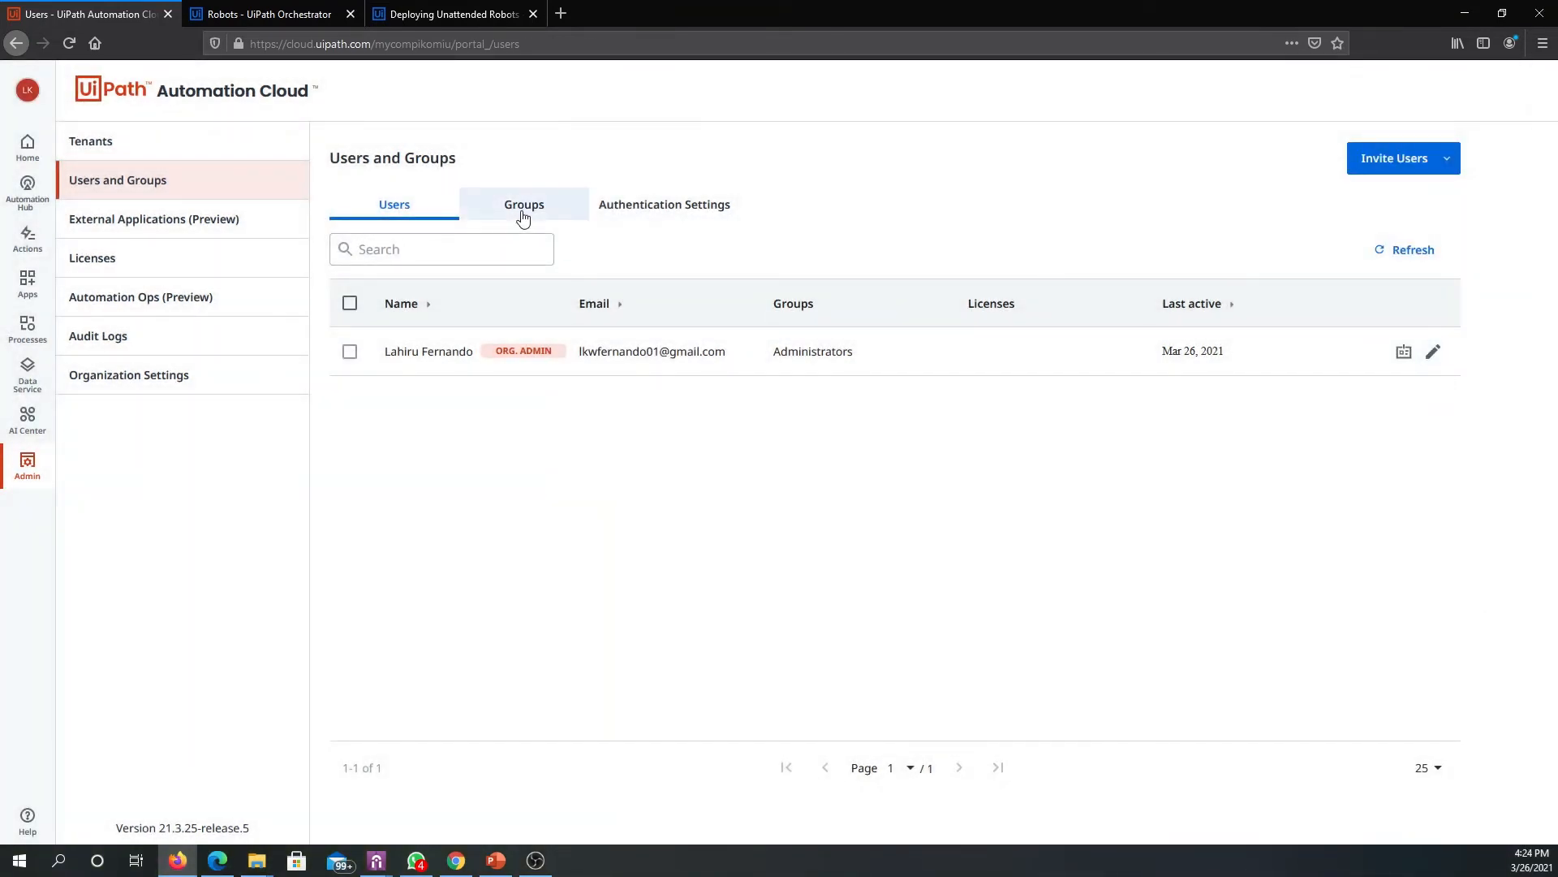
- Add the organization admin to the Automation Users group and save the user
left_click(1434, 352)
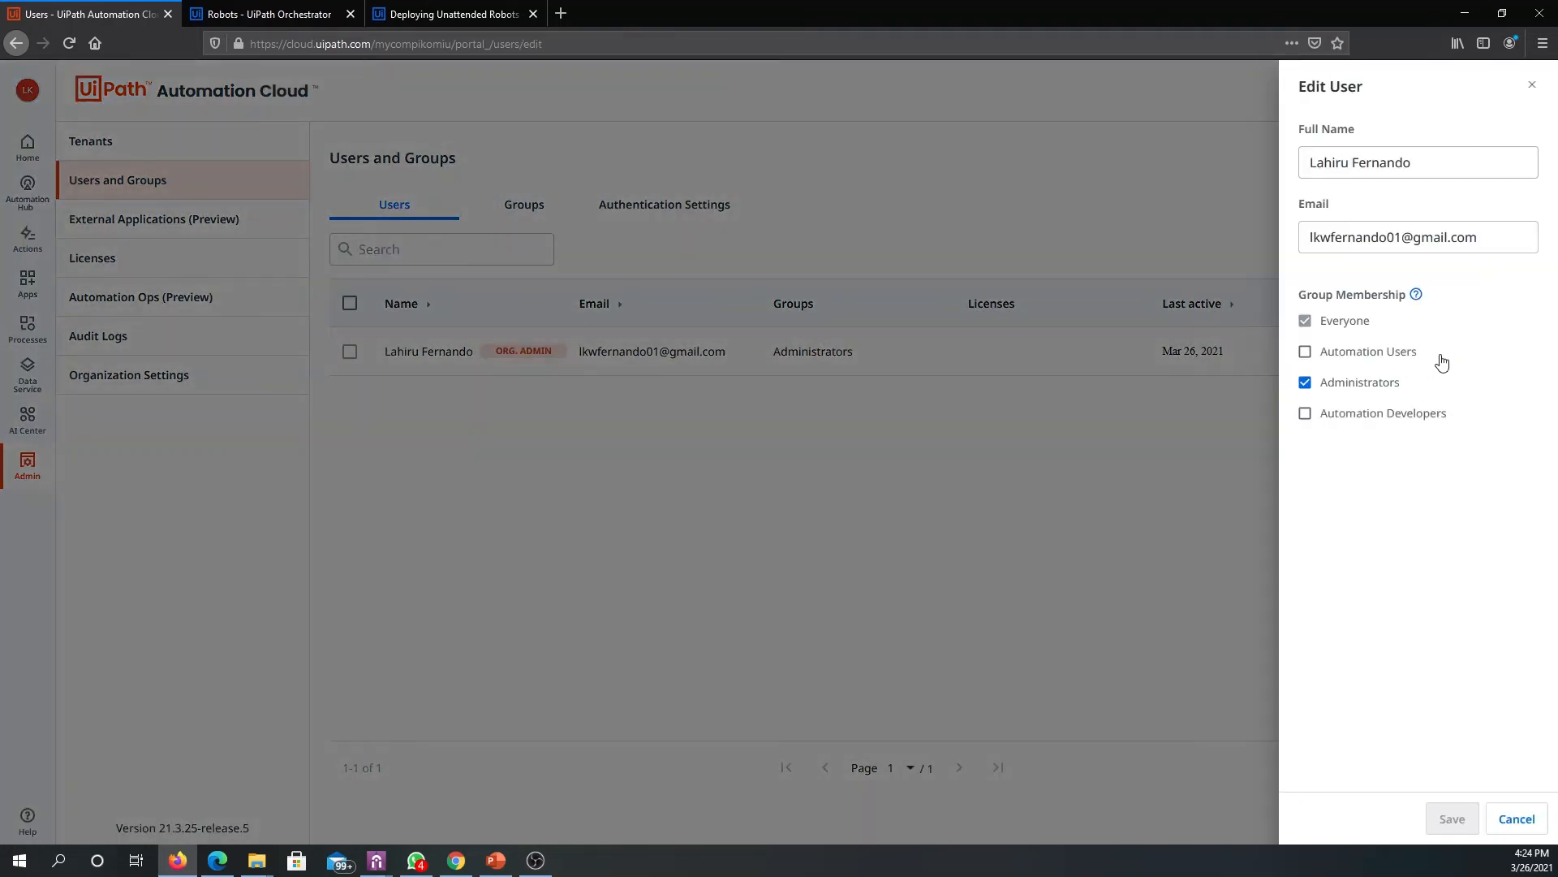
key("Escape")
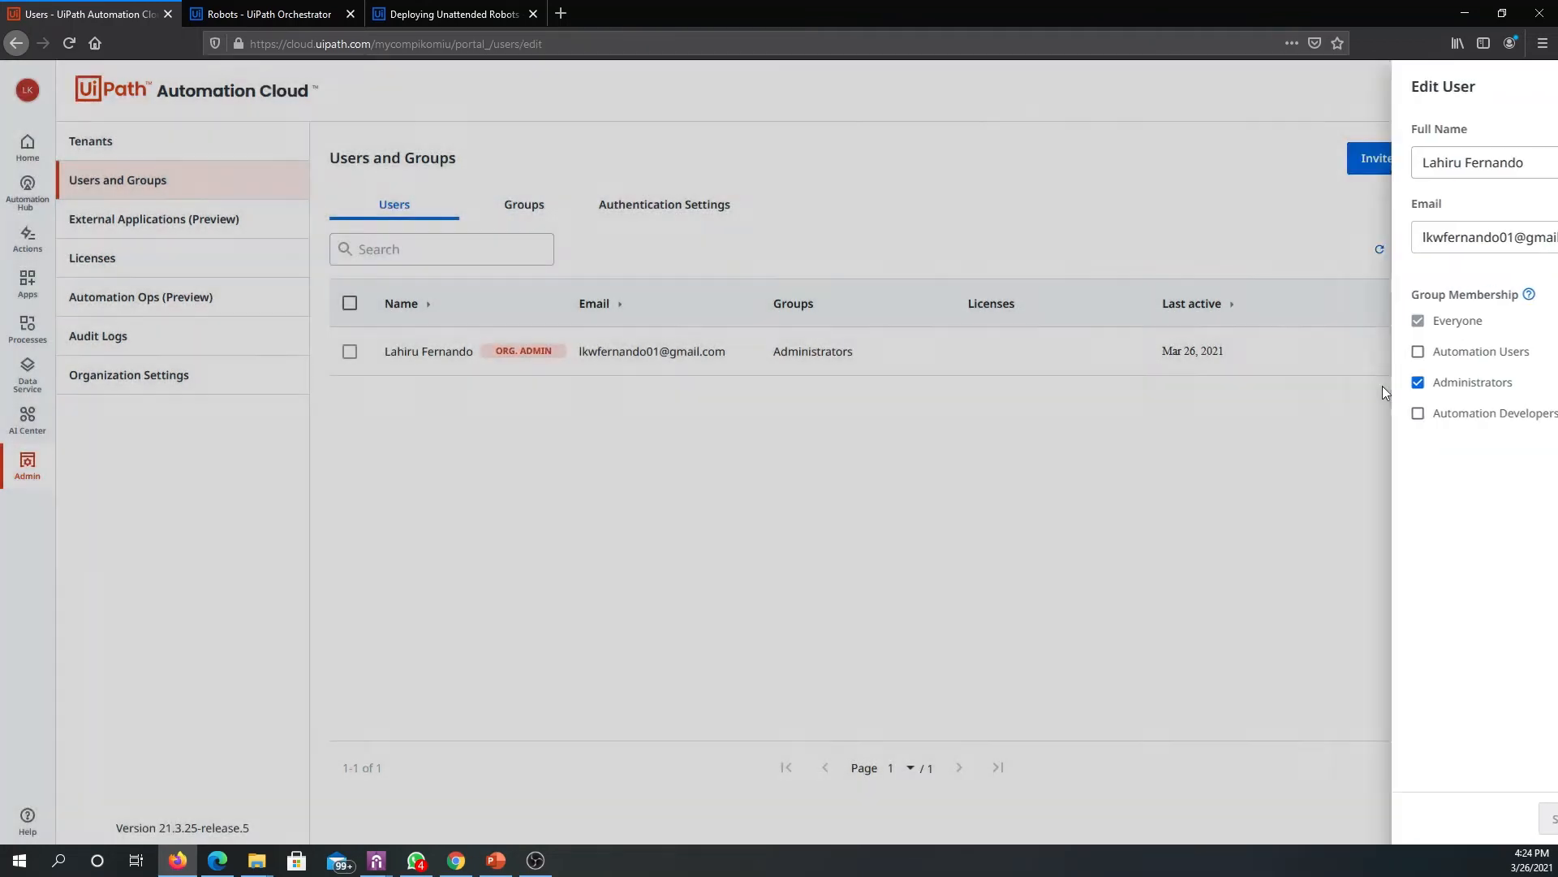
left_click(1435, 352)
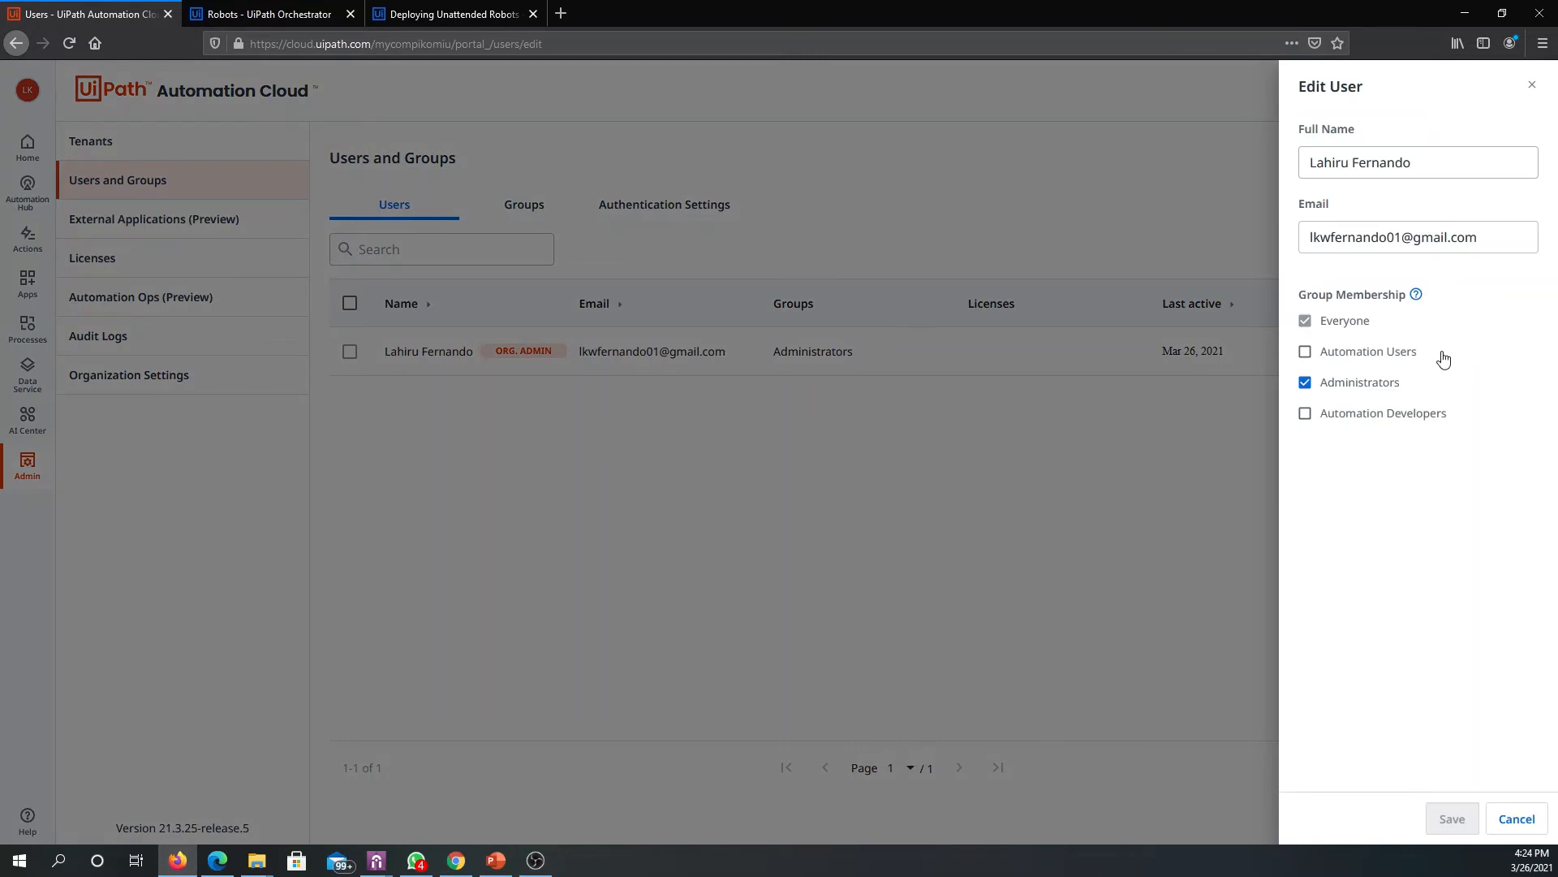
left_click(1326, 359)
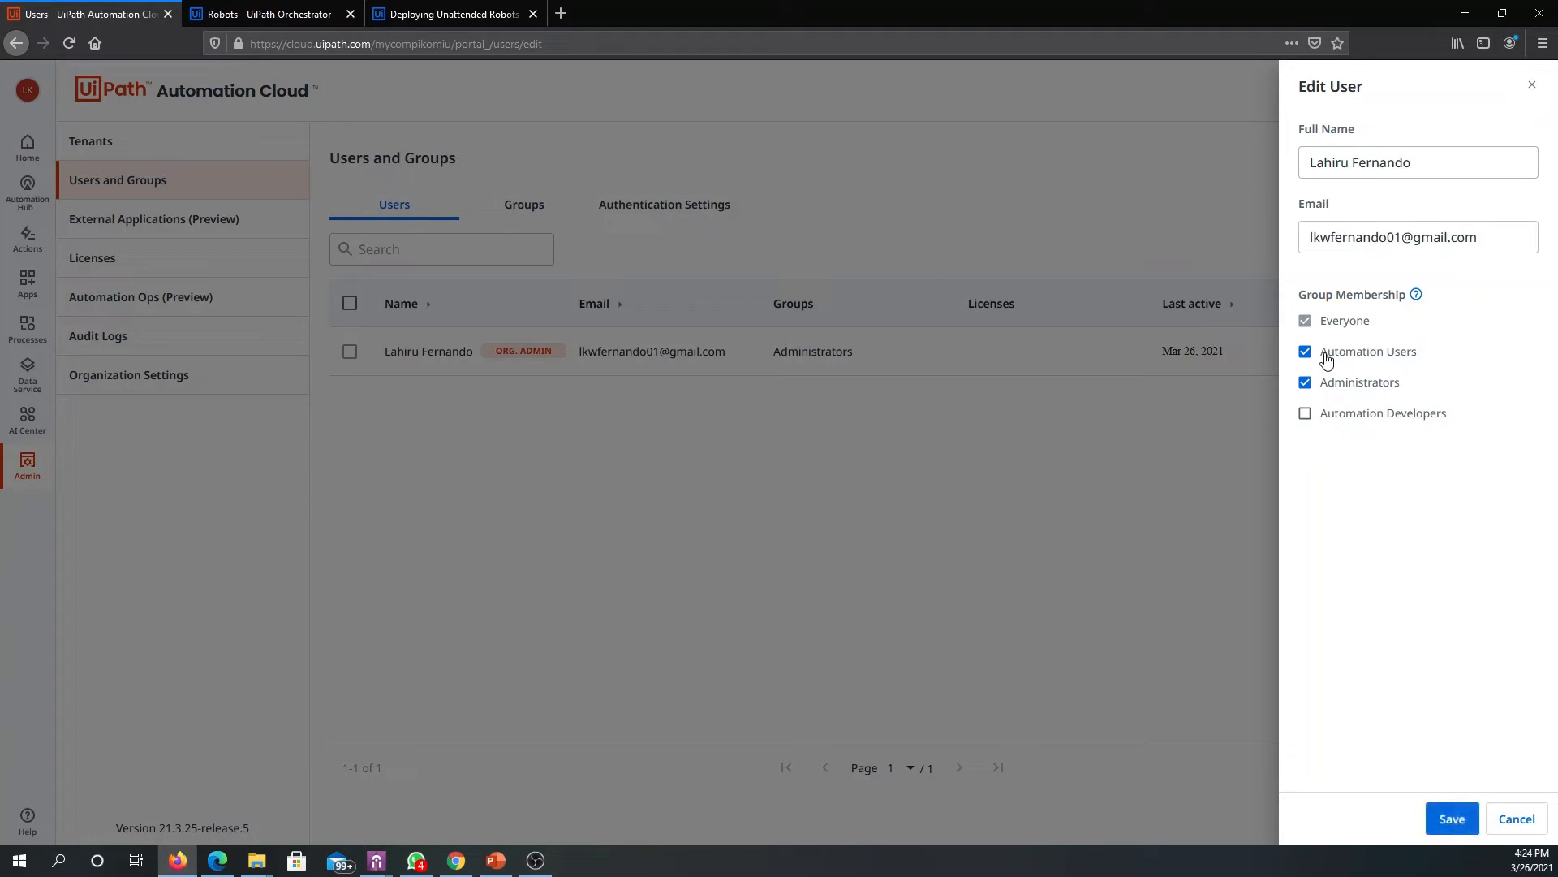
left_click(1448, 820)
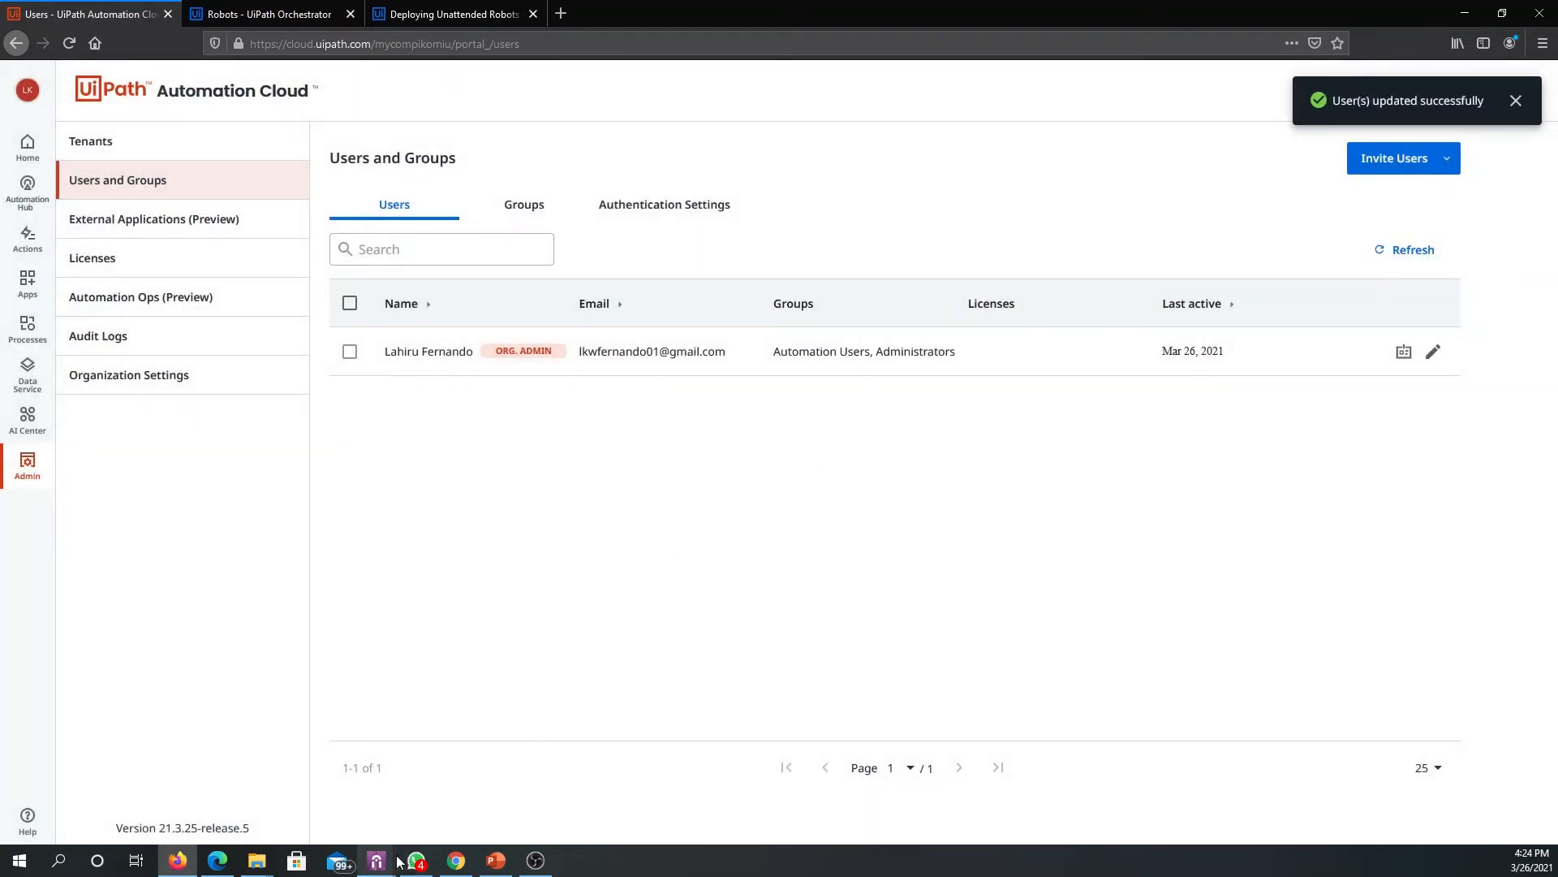
- Check the connection status in UiPath Assistant's preferences, then switch to Orchestrator and refresh the tenant's robots list
mouse_move(376, 858)
left_click(431, 797)
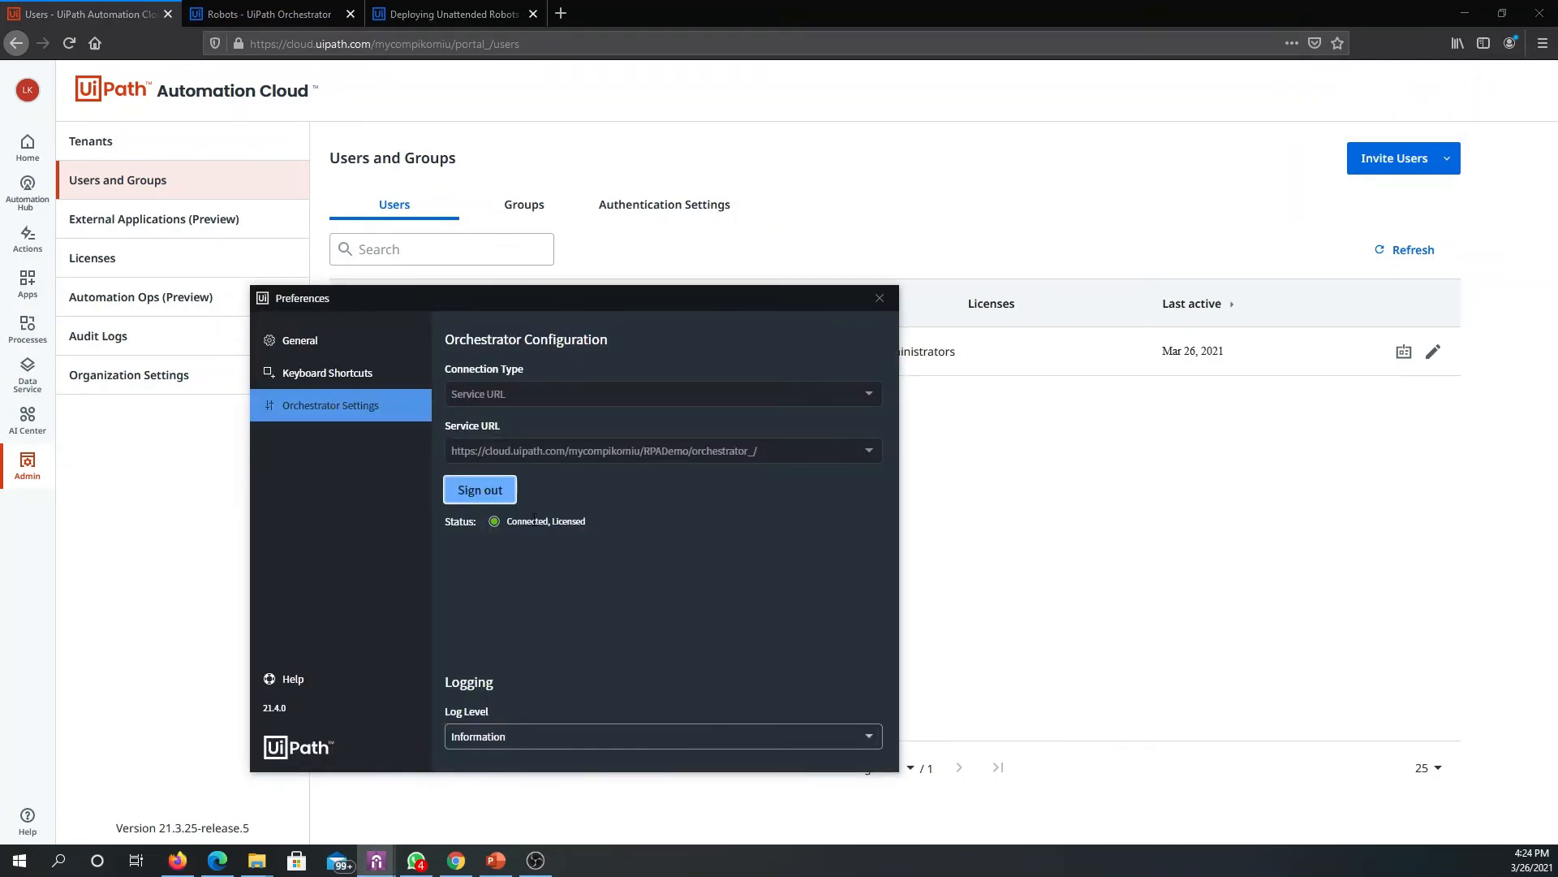
mouse_move(508, 525)
left_click(268, 13)
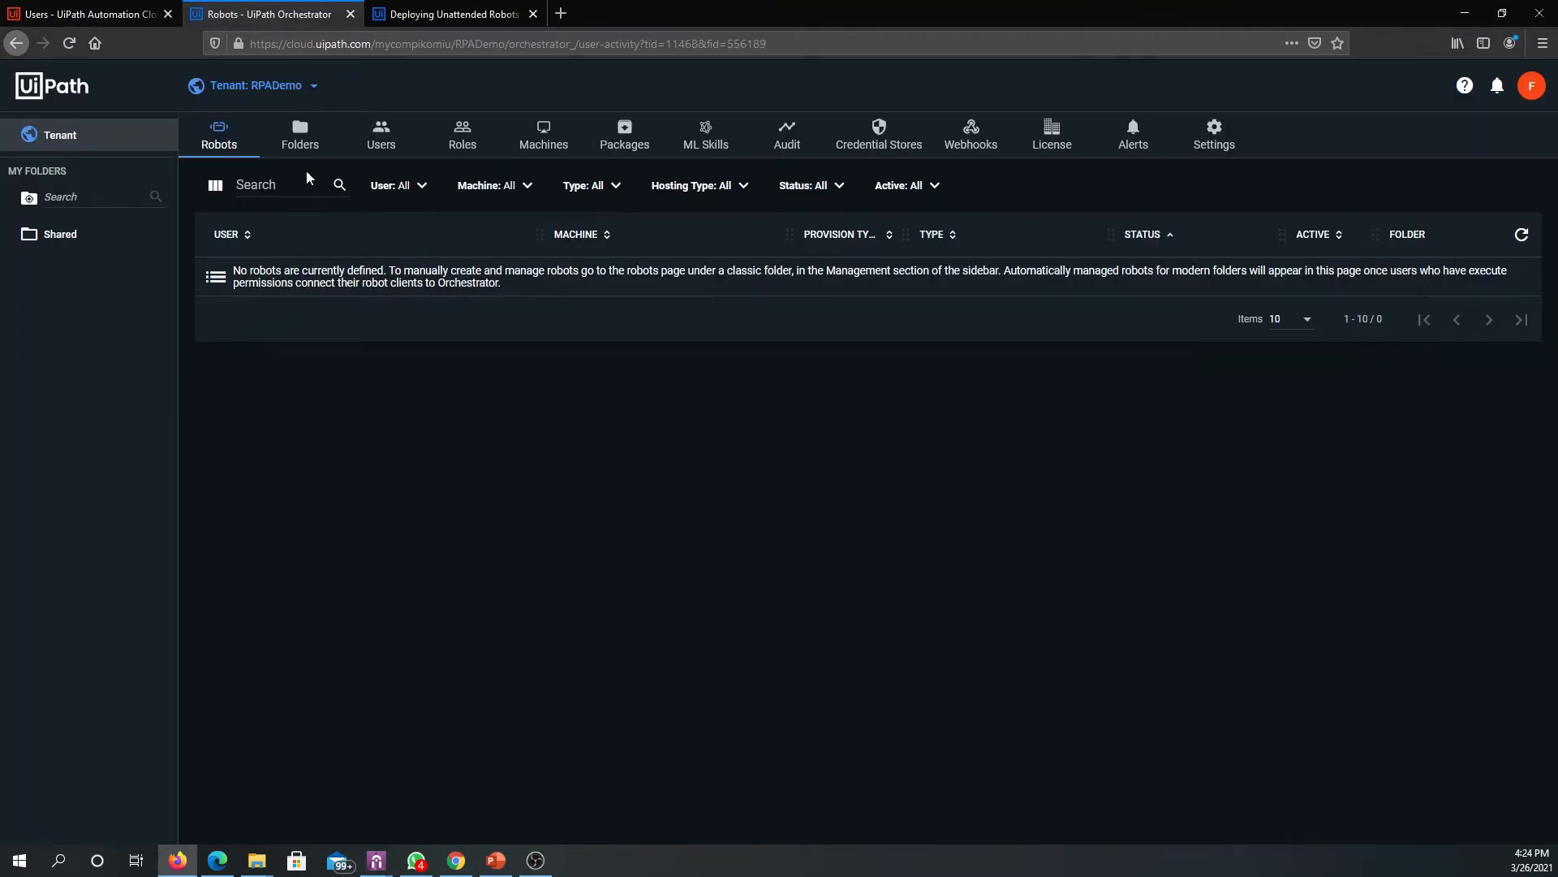
left_click(1522, 234)
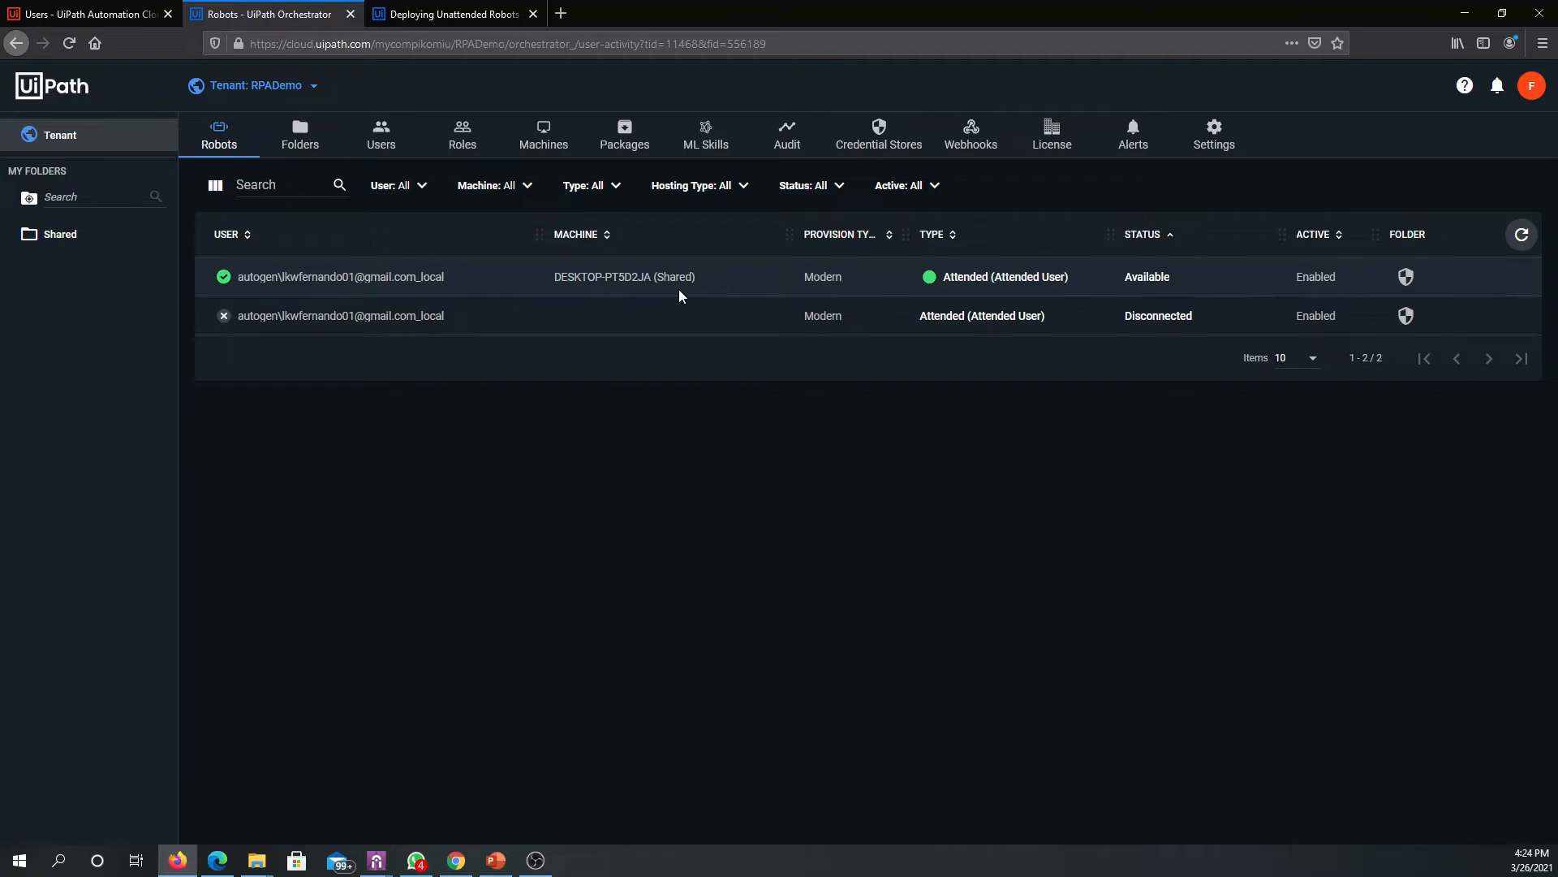
- Launch UiPath Studio, dismiss the welcome dialog, check which project options the license allows and close Studio
left_click(20, 862)
type("ui")
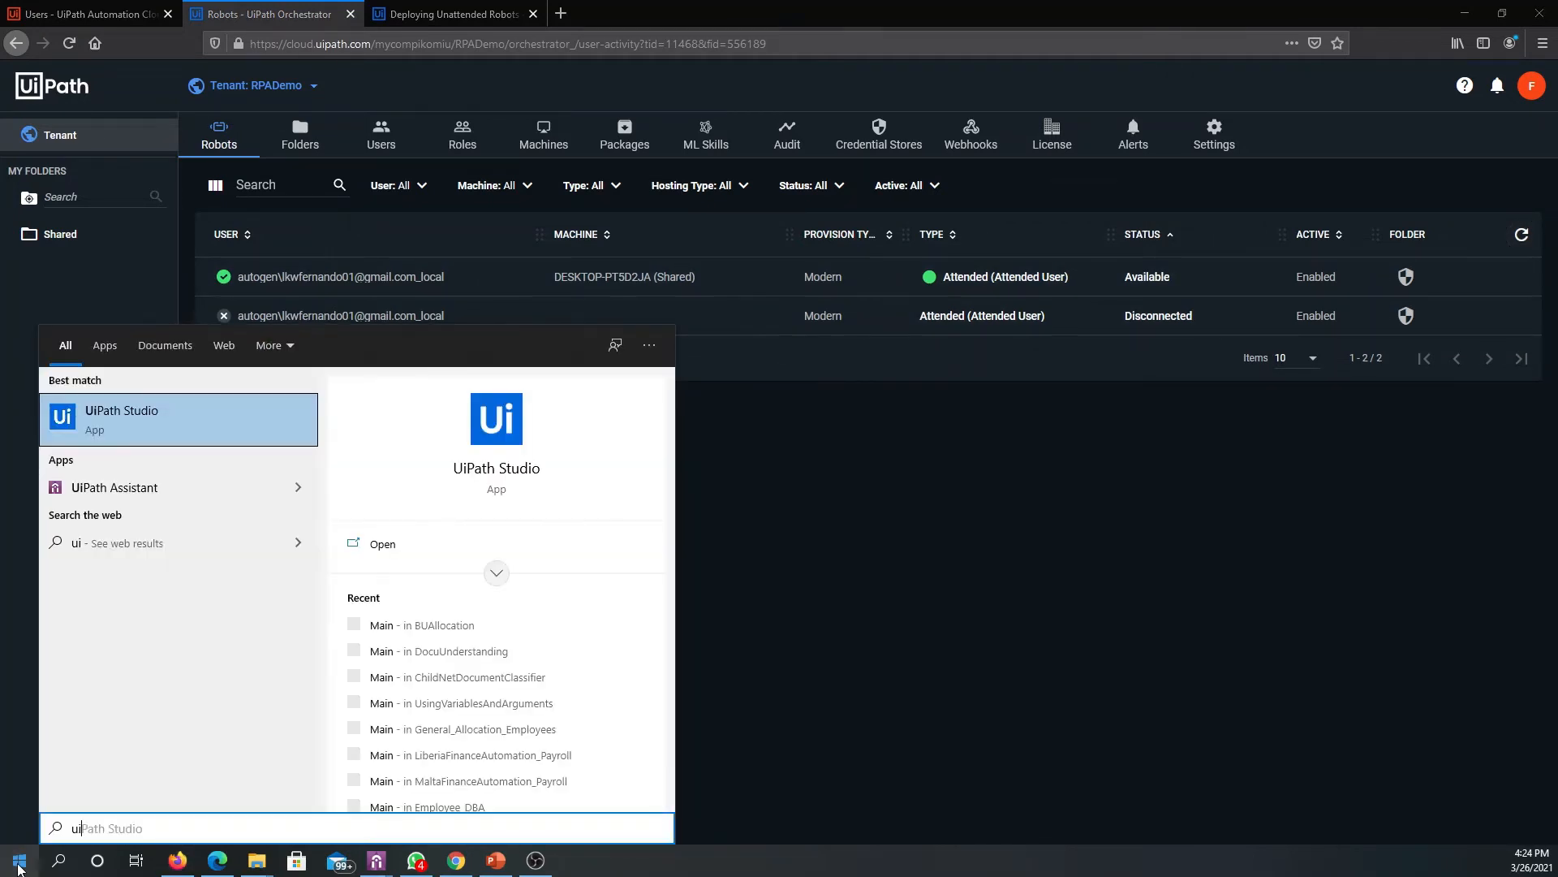
key("Return")
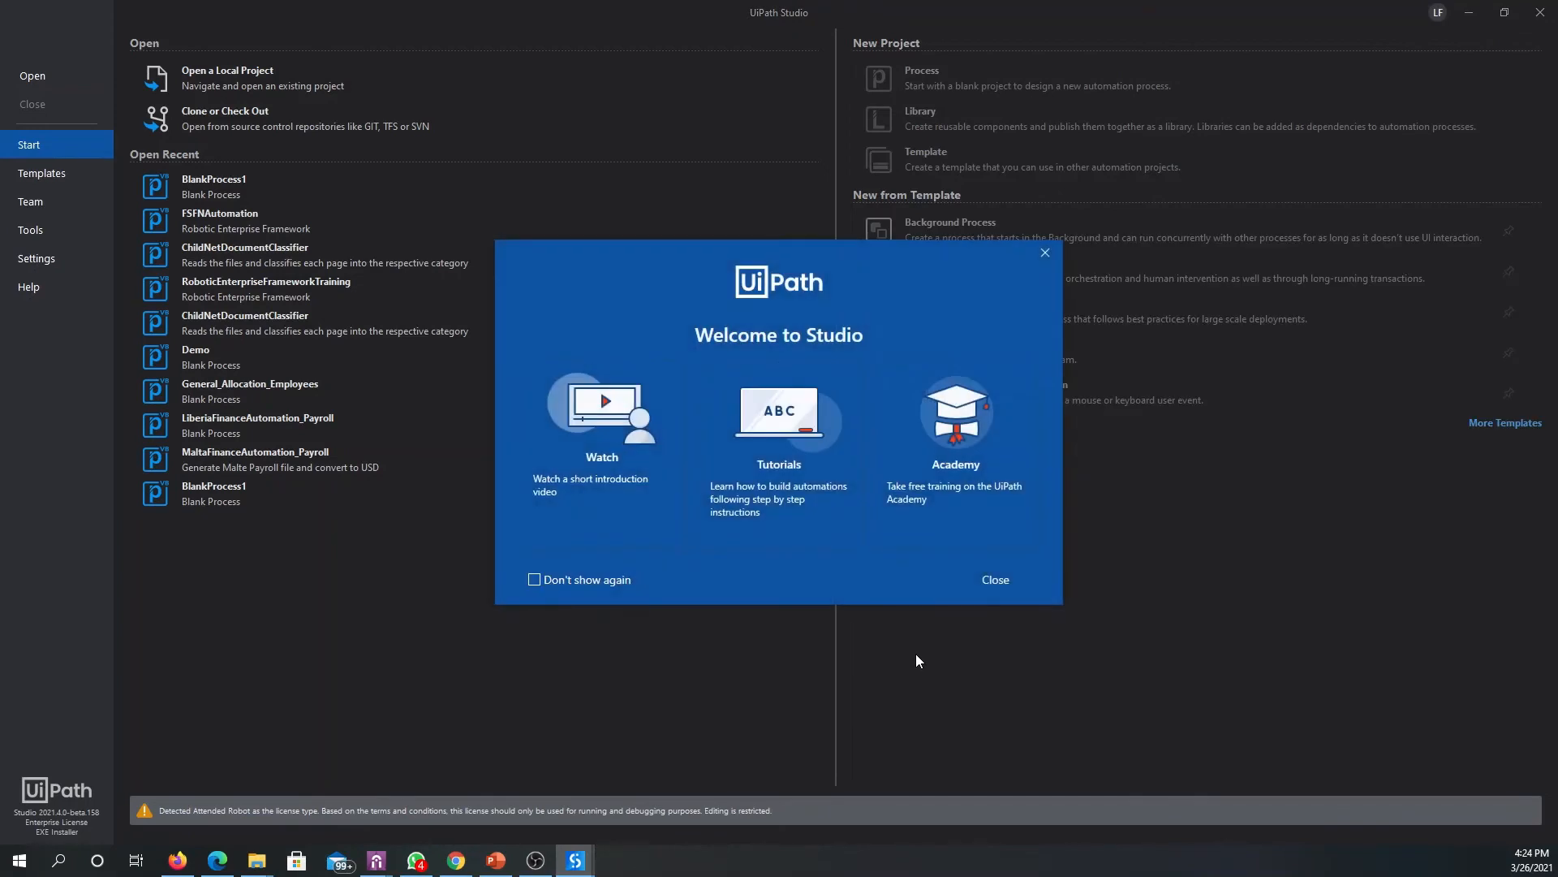
left_click(1018, 586)
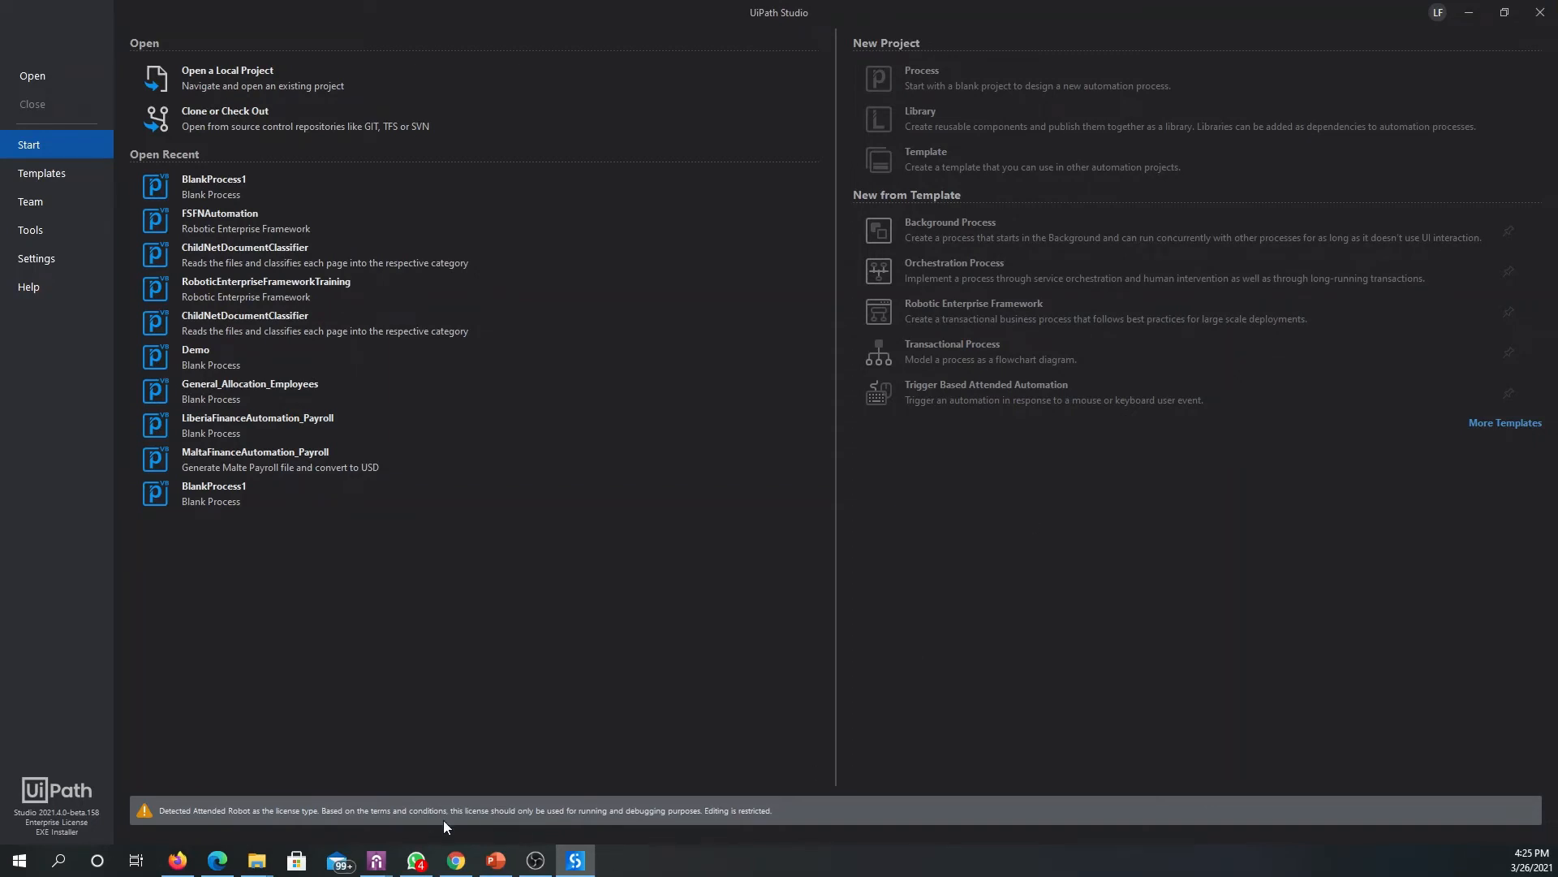
left_click(1539, 12)
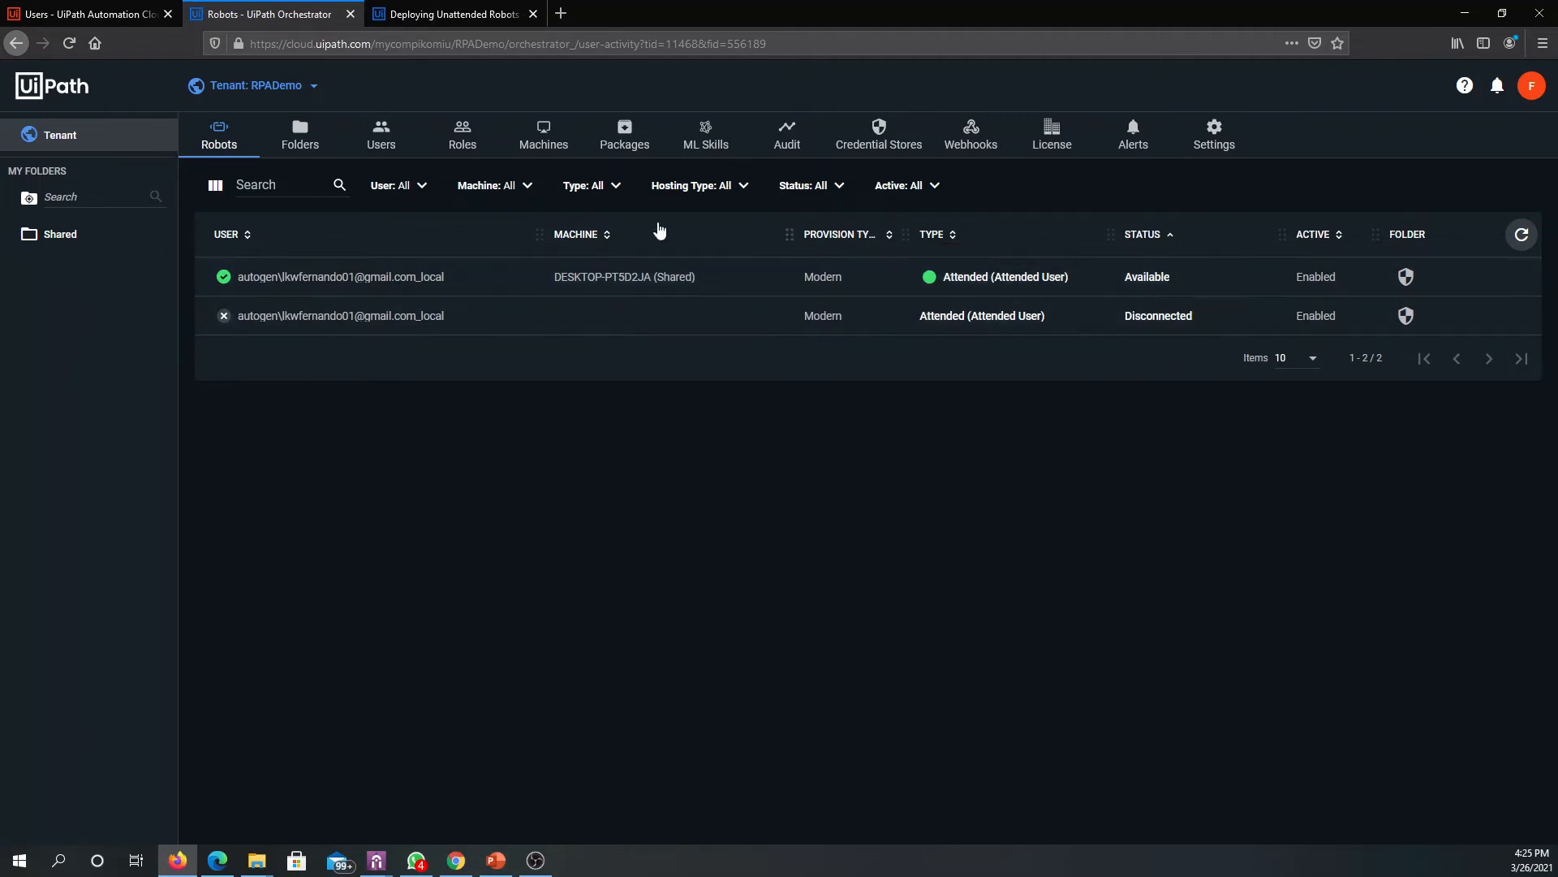
- In Automation Cloud, change the organization admin's group membership from Automation Users to Automation Developers, keeping Administrators, and save
left_click(120, 11)
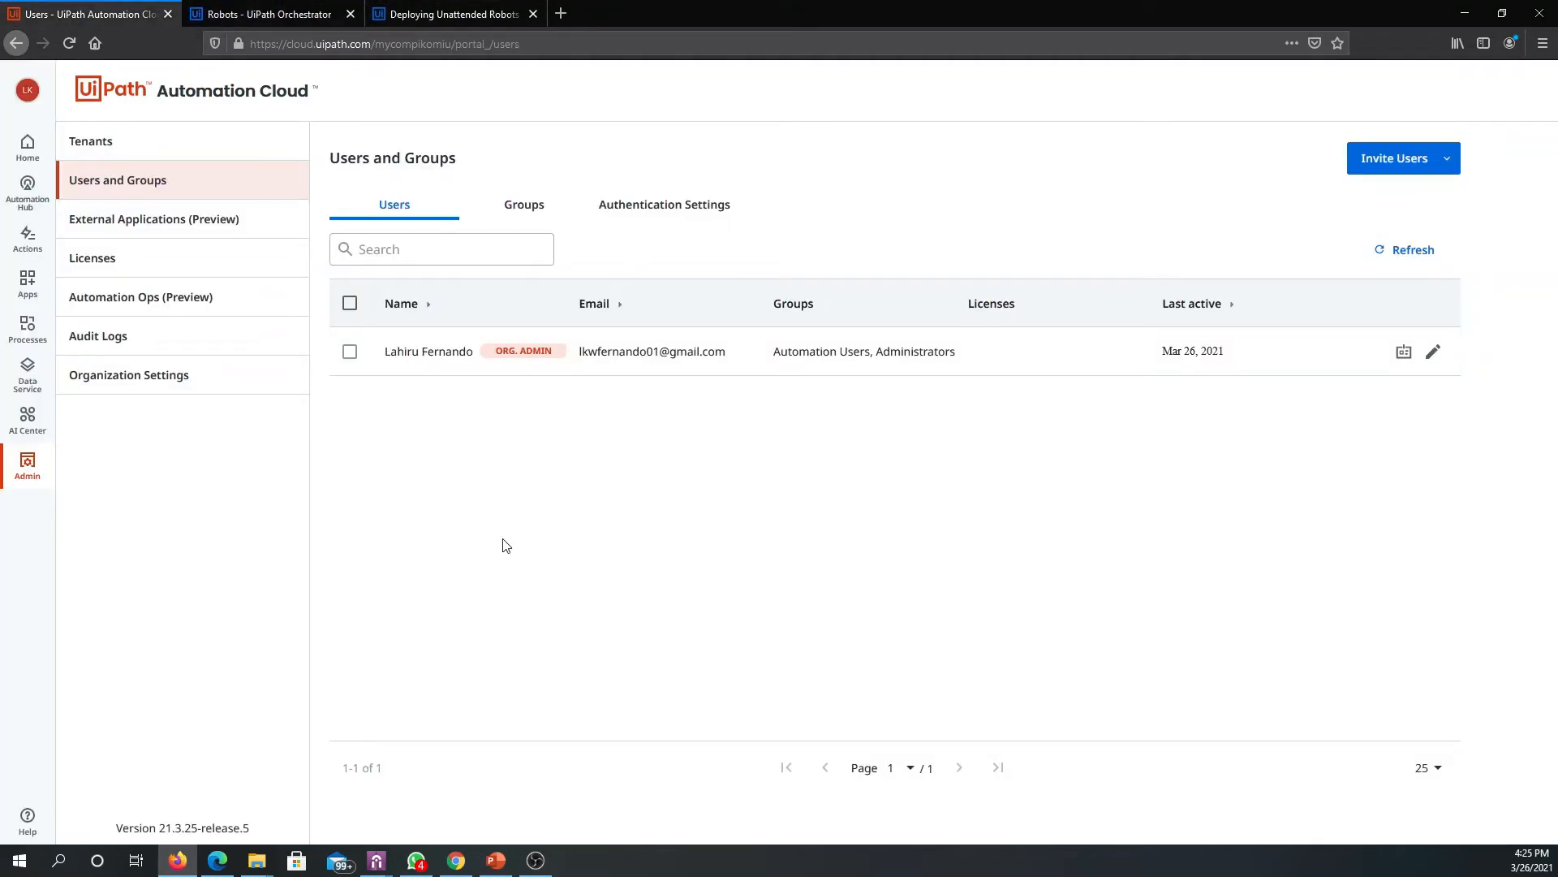
left_click(1434, 354)
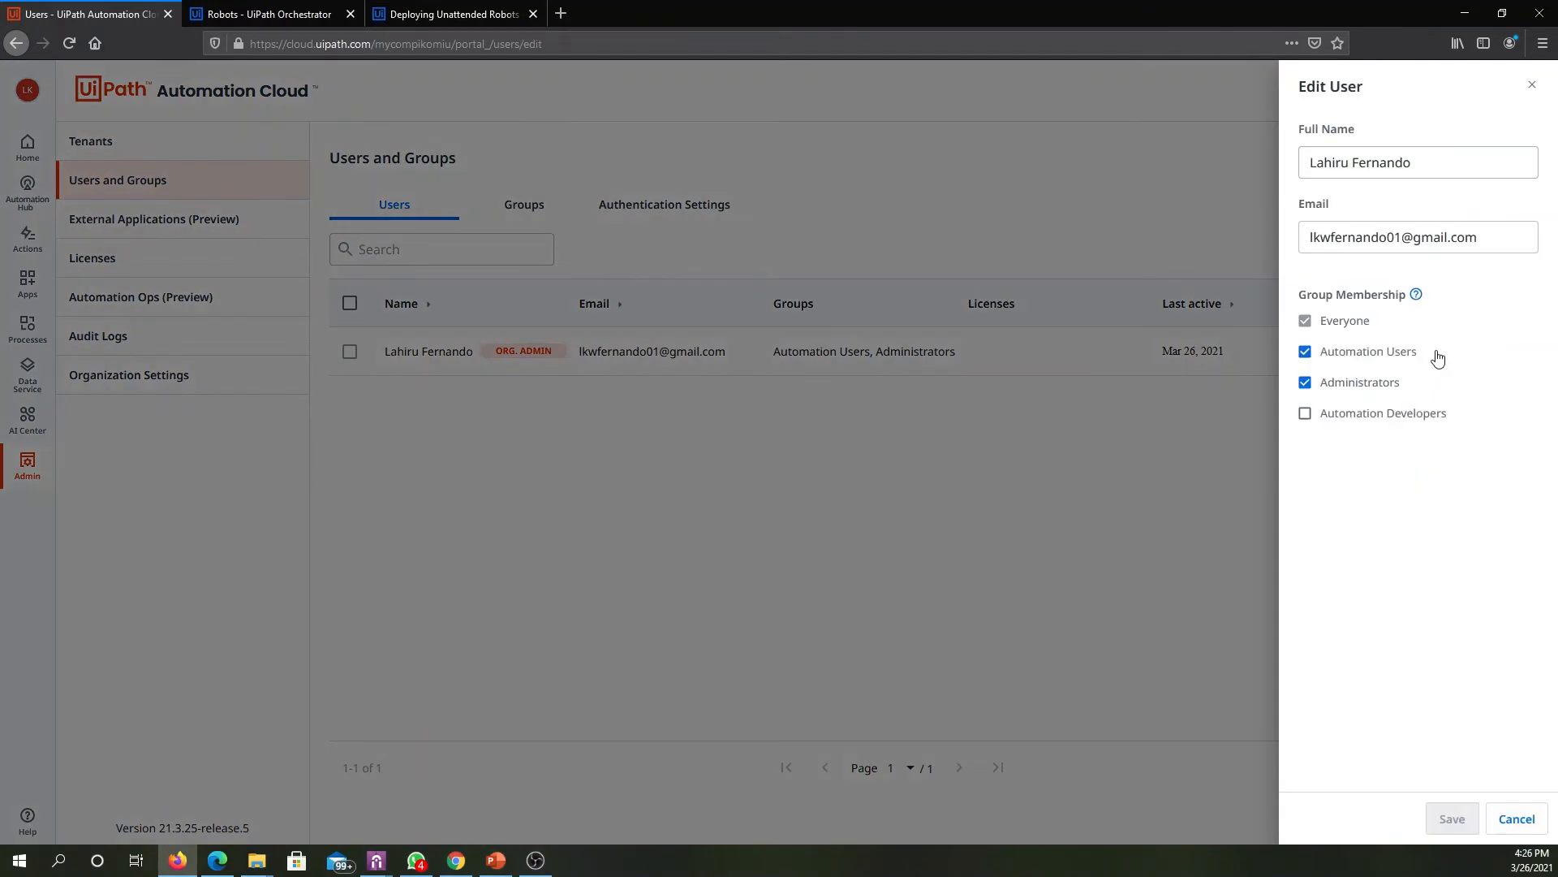
left_click(1375, 359)
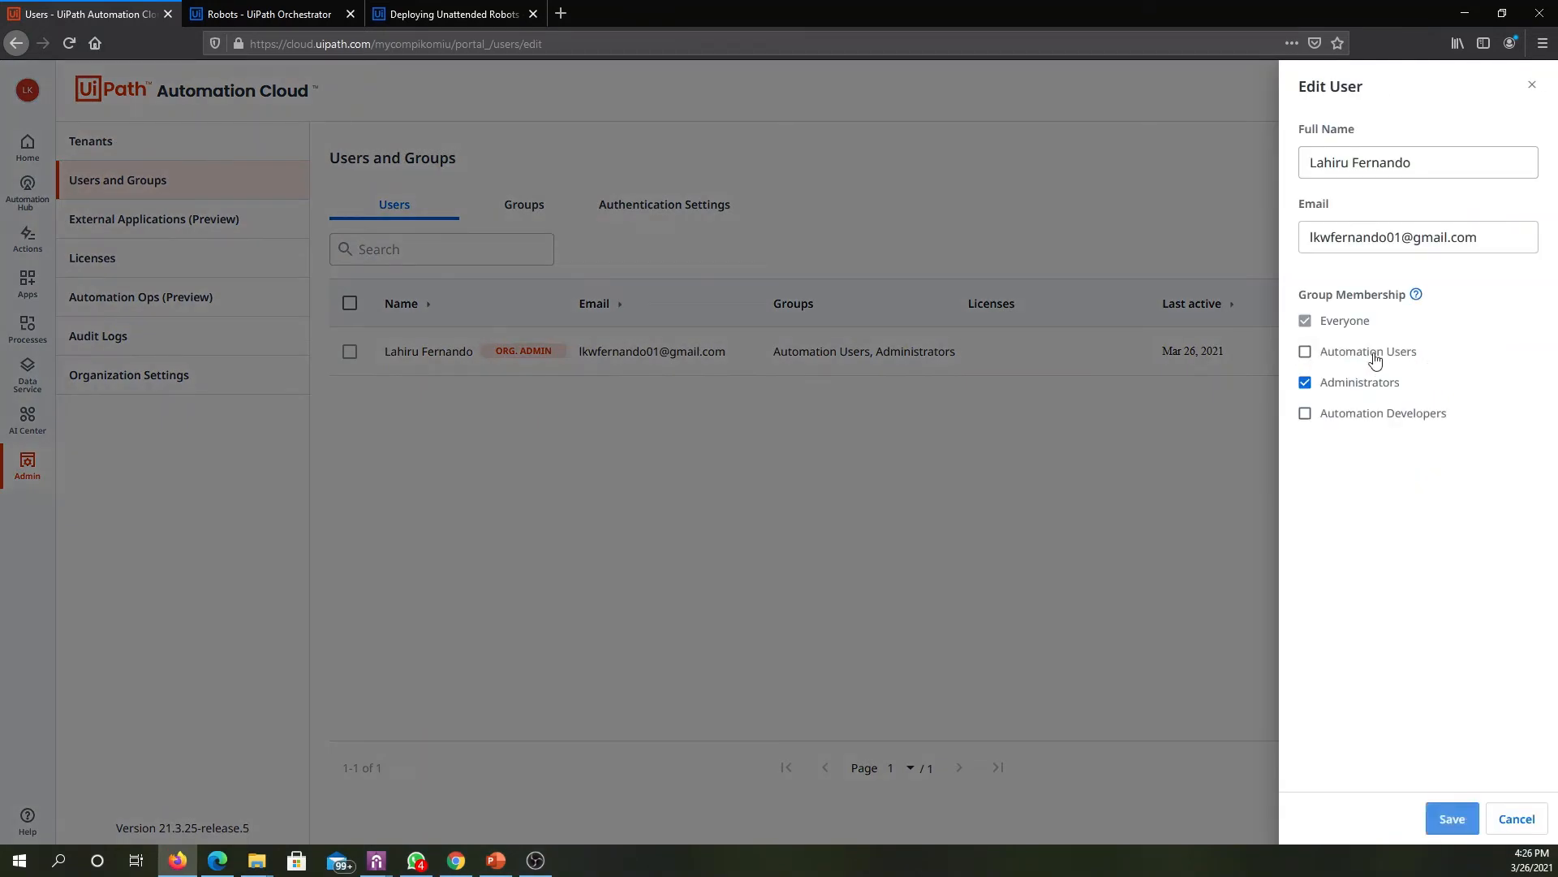
left_click(1313, 422)
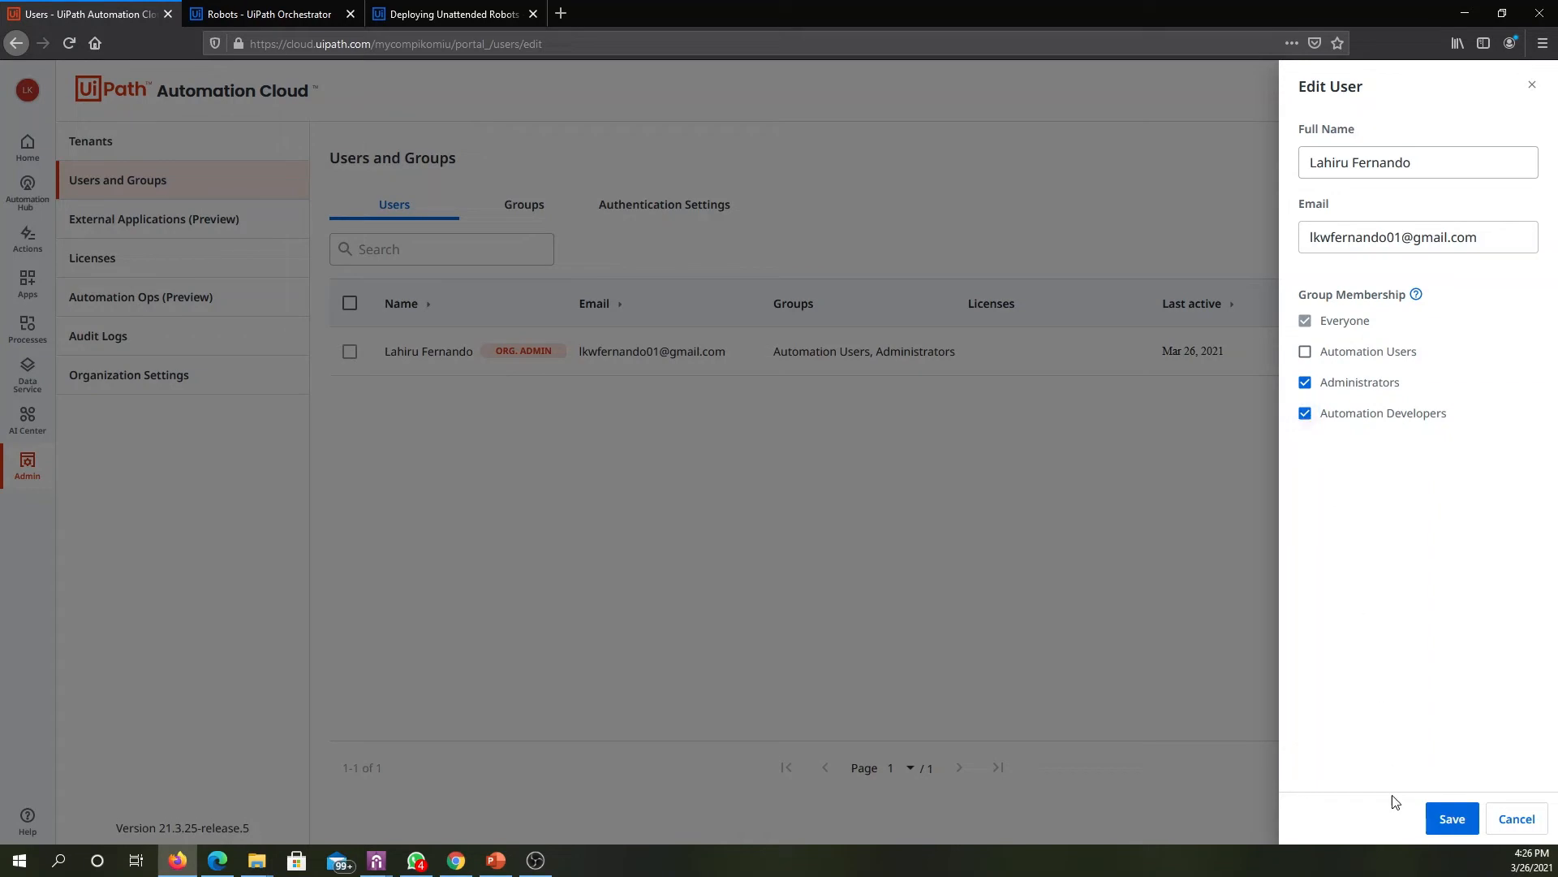
left_click(1441, 820)
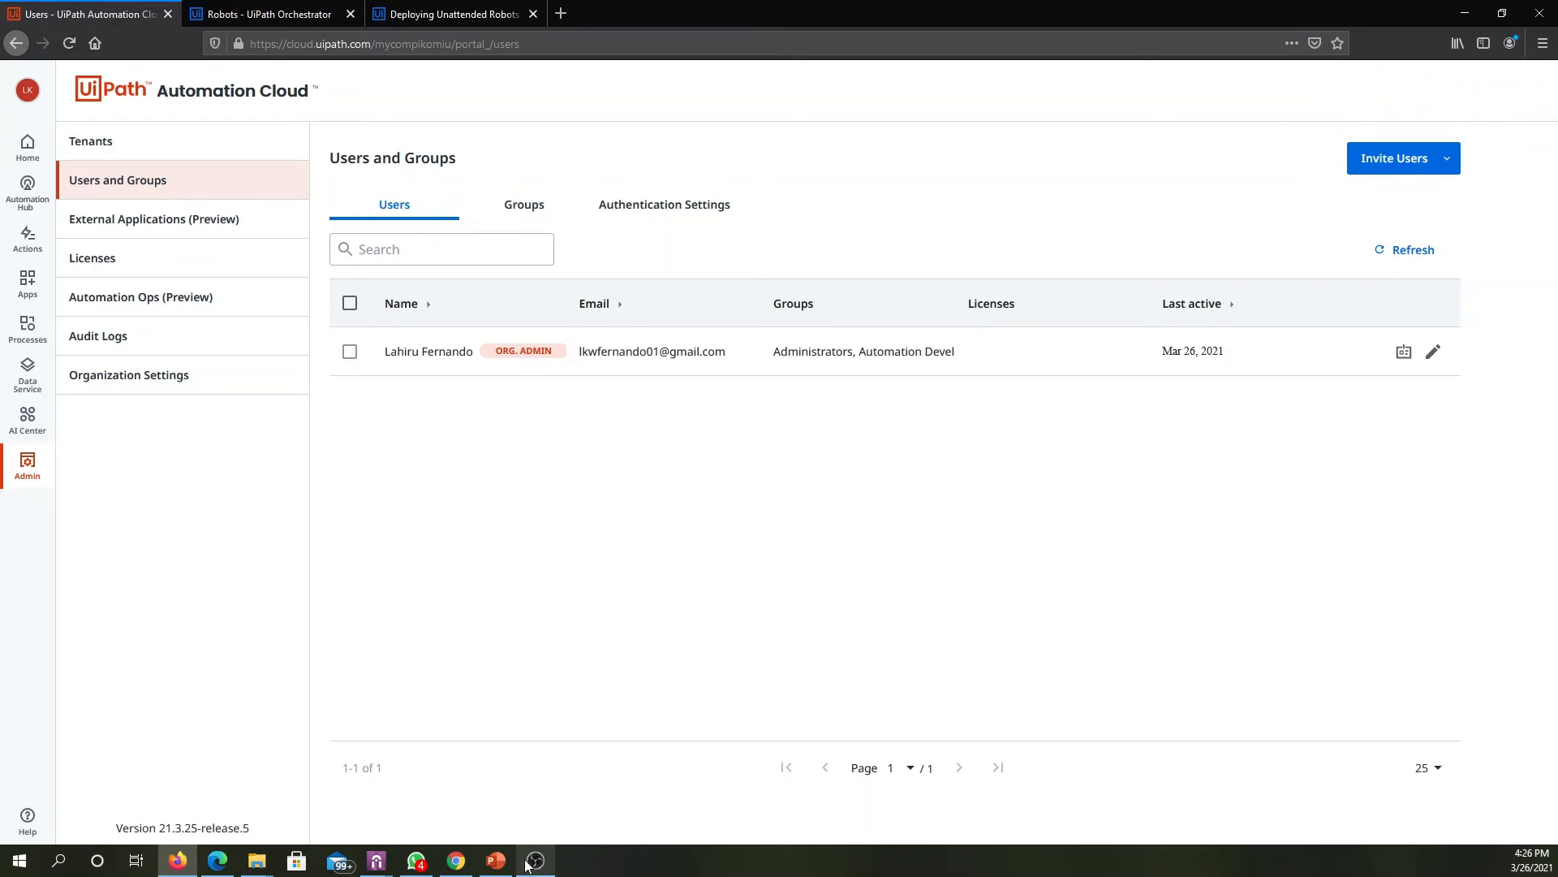
- Switch to UiPath Assistant's preferences and sign out of Orchestrator
left_click(378, 862)
left_click(393, 793)
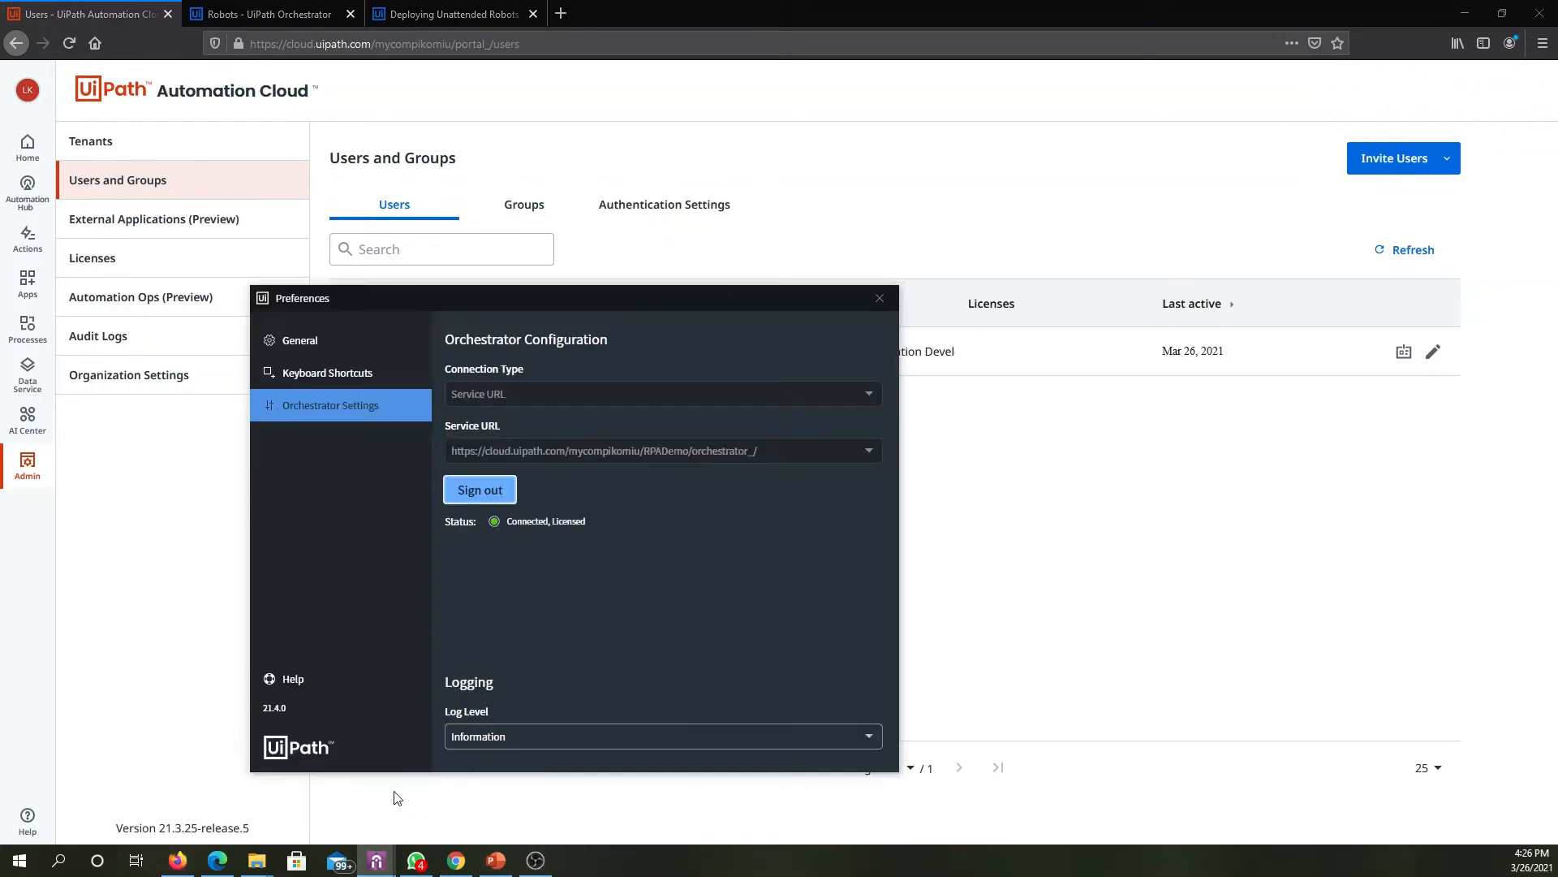
left_click(488, 491)
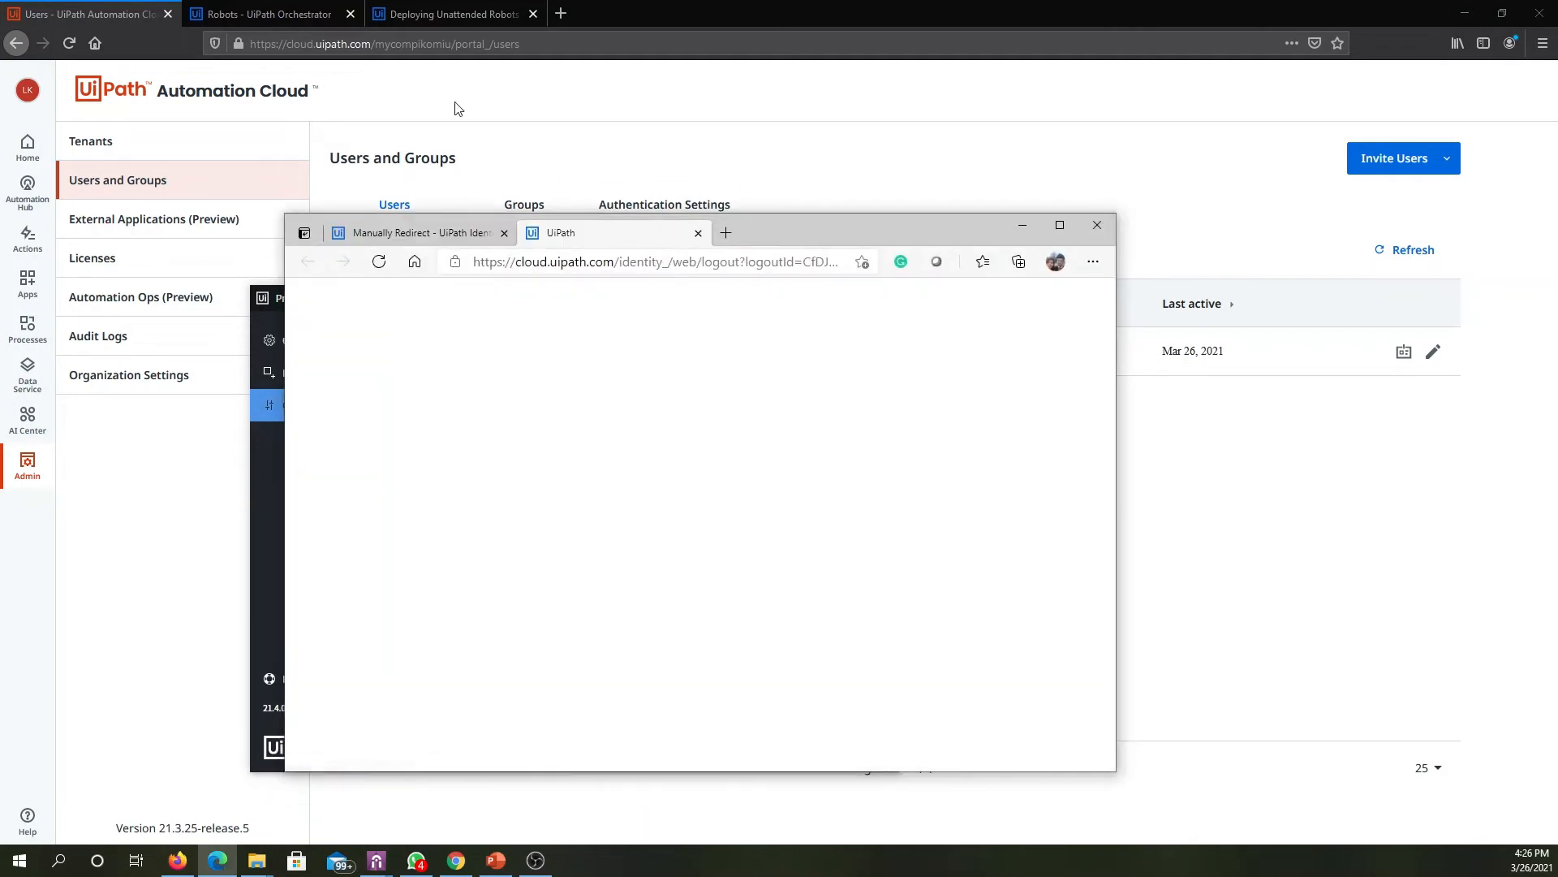
- Return to the Orchestrator robots page in the browser and copy its address up to and including "orchestrator_/"
left_click(323, 14)
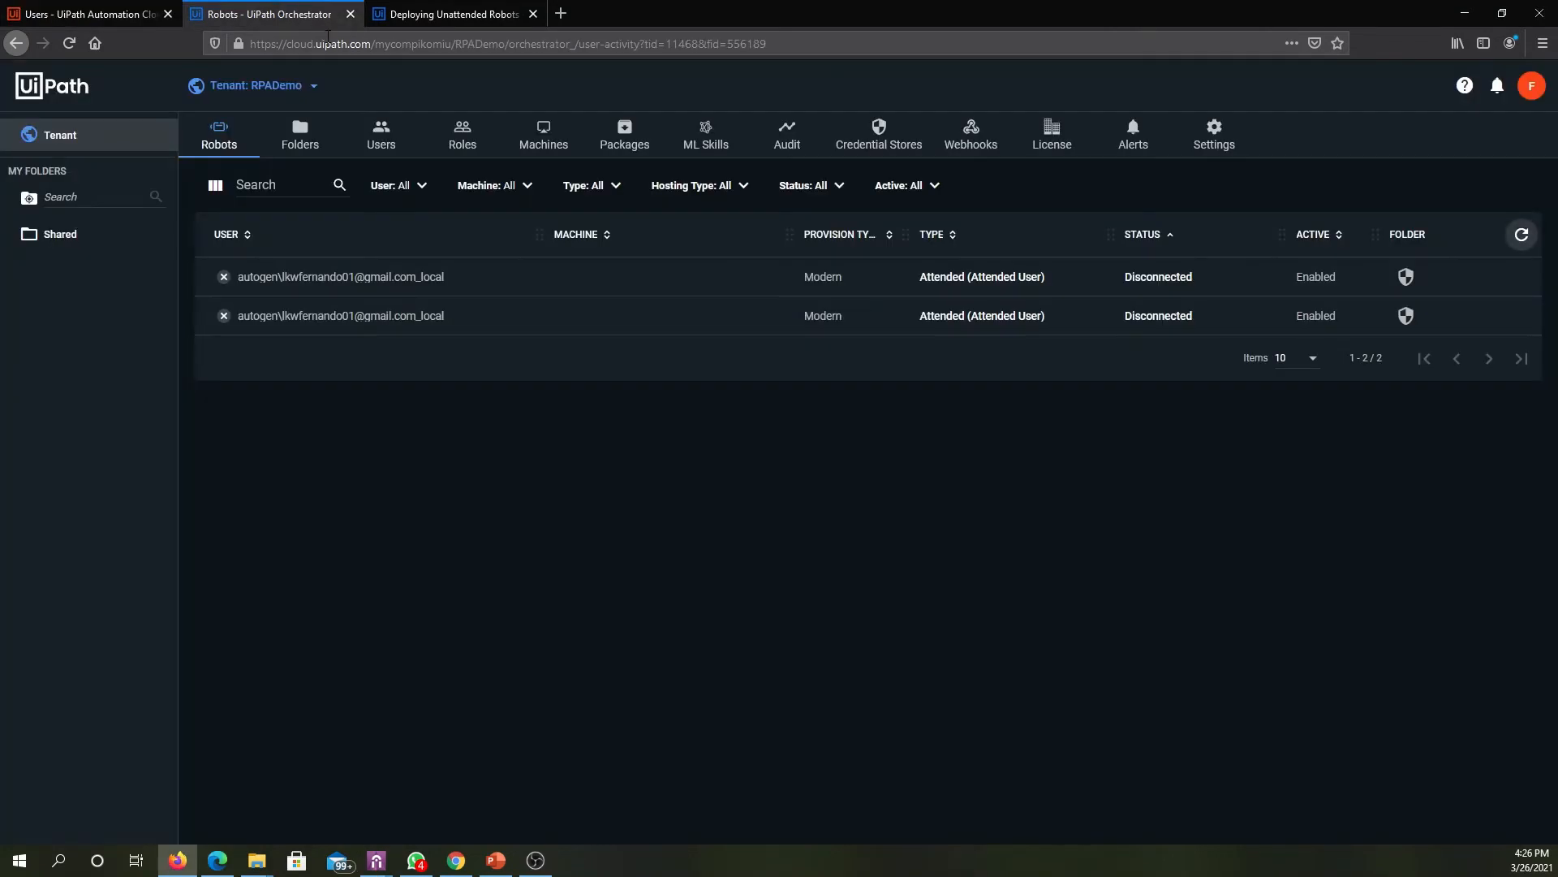
left_click(578, 43)
left_click(578, 43)
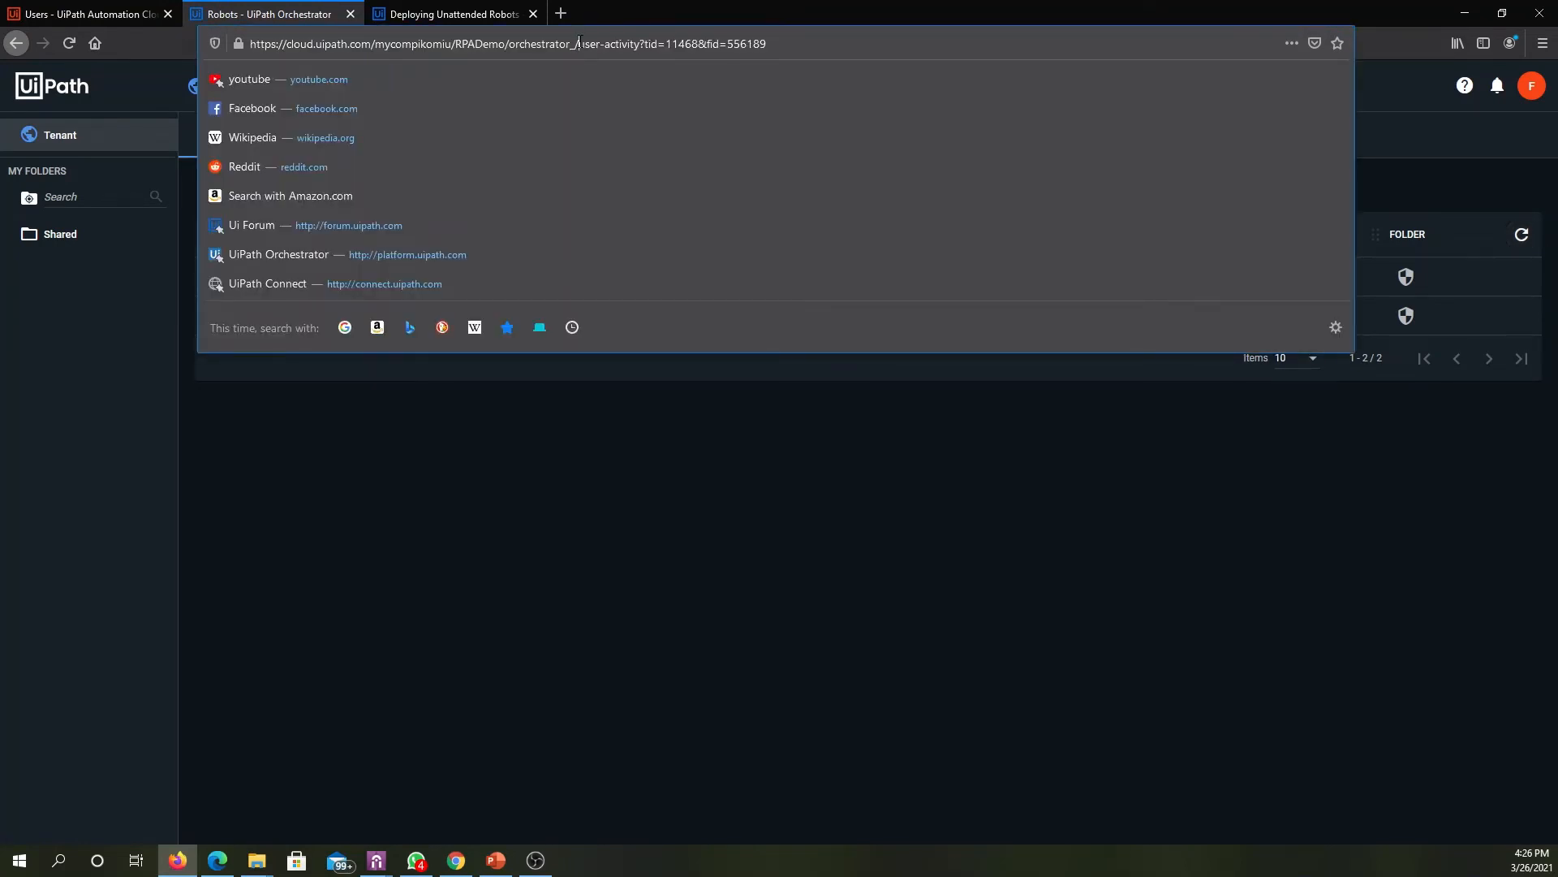
left_click_drag(577, 43, 155, 44)
key("ctrl+c")
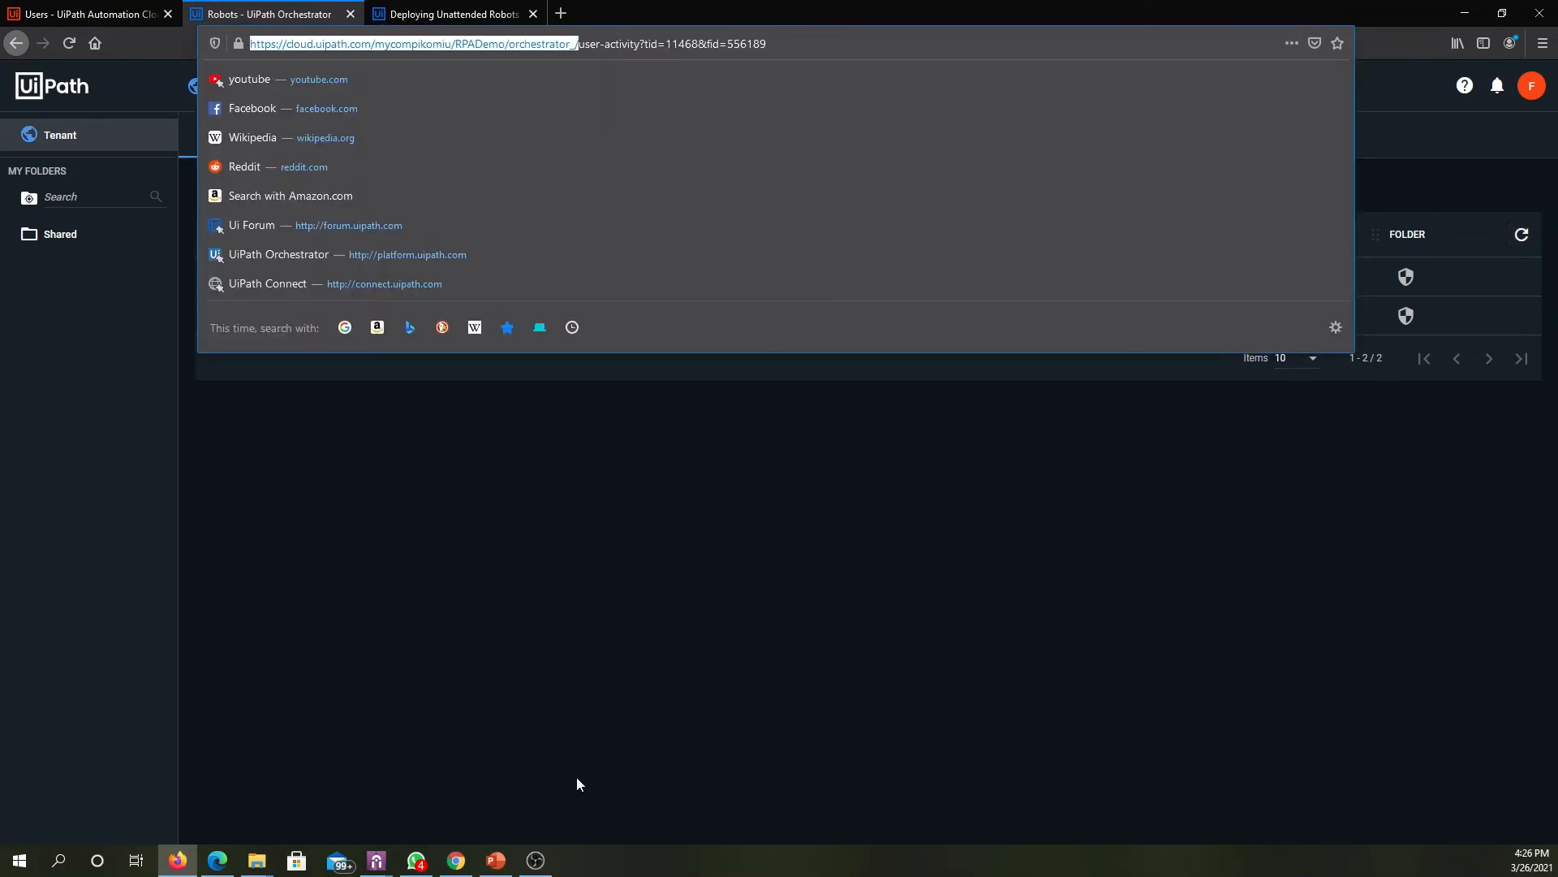
mouse_move(377, 859)
left_click(456, 767)
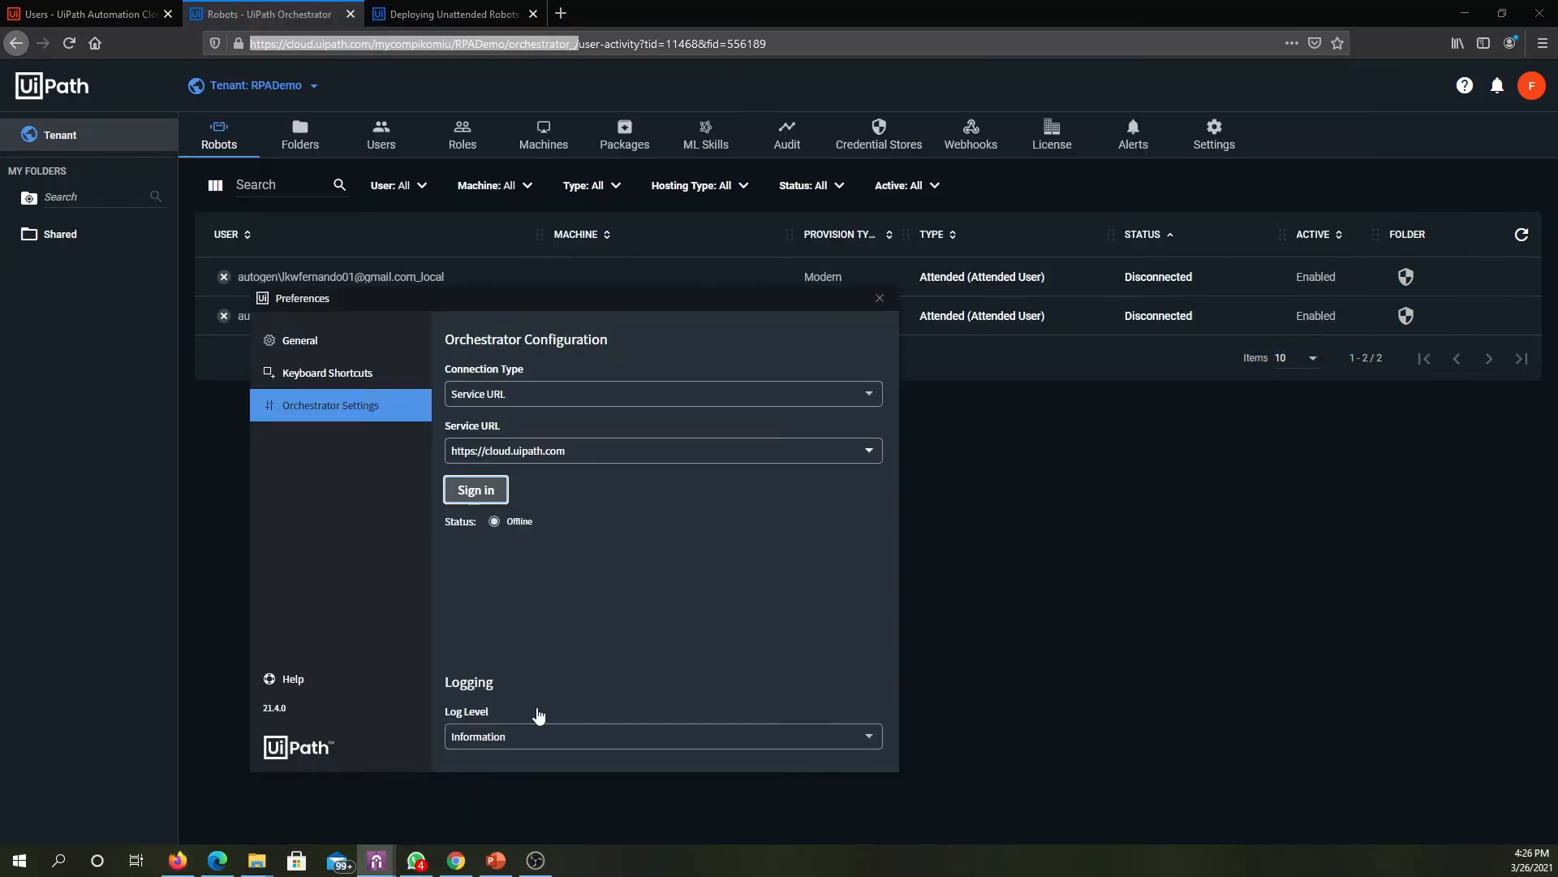
left_click(629, 450)
key("ctrl+a")
key("ctrl+v")
left_click(431, 513)
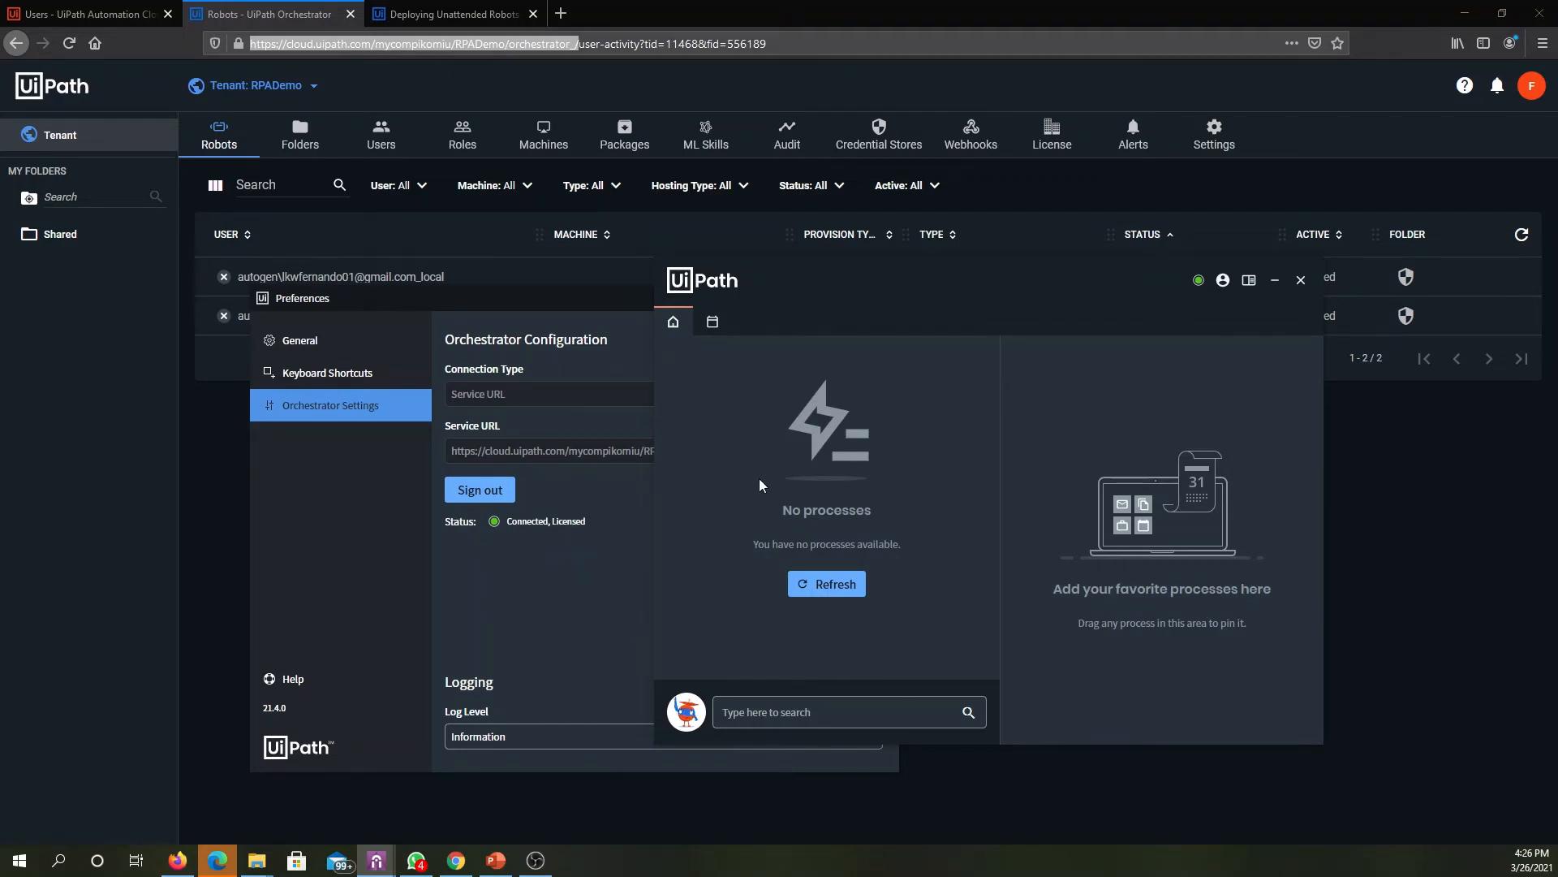
- Switch to Orchestrator and view the processes listed under the Shared folder's automations
left_click(201, 471)
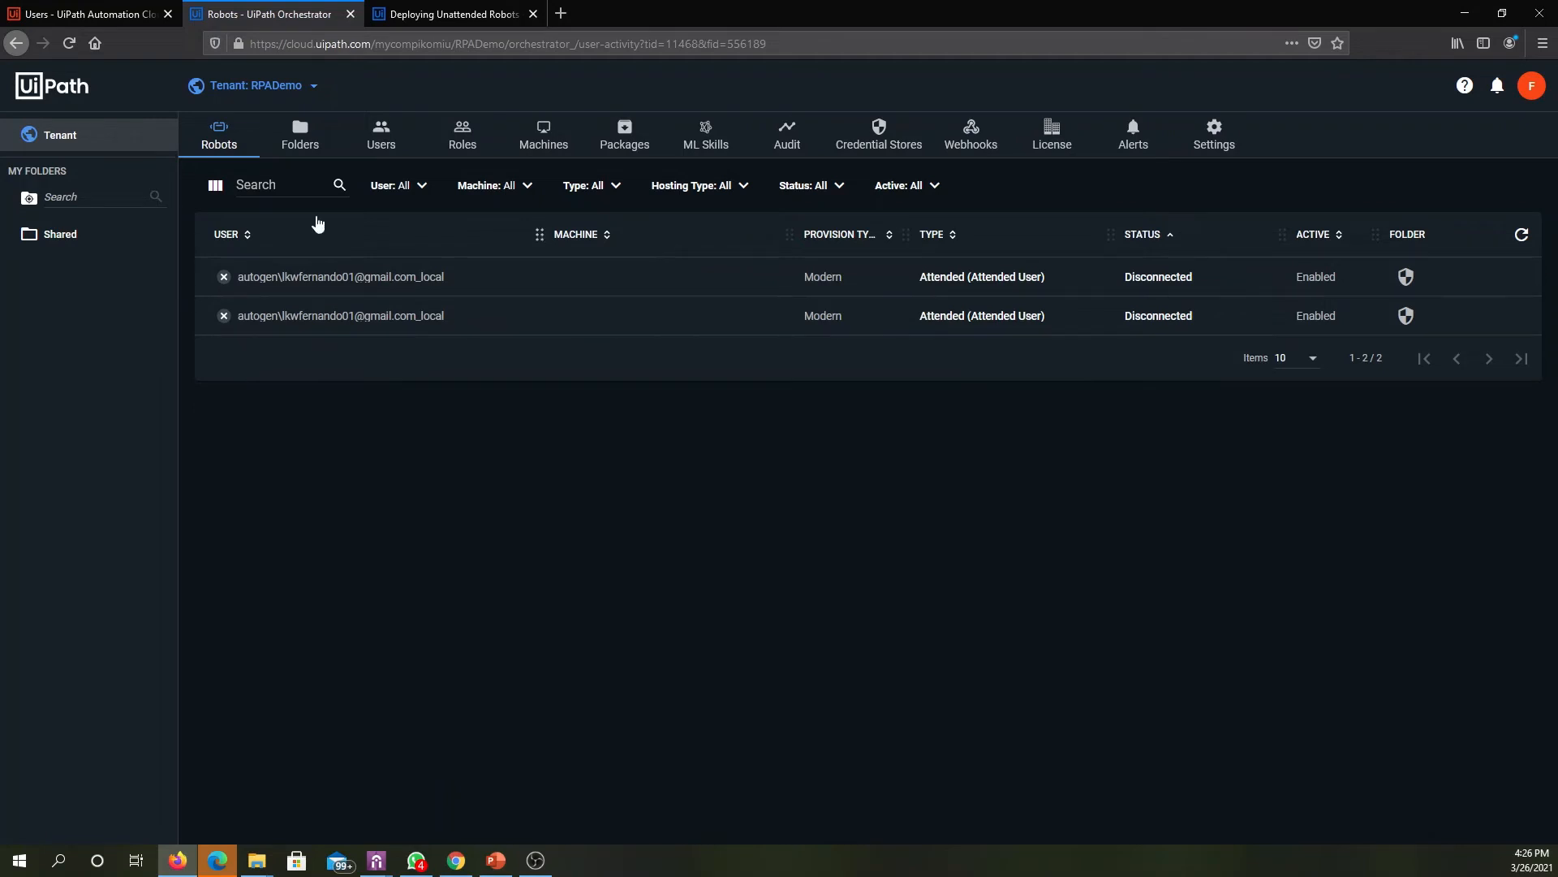
left_click(52, 235)
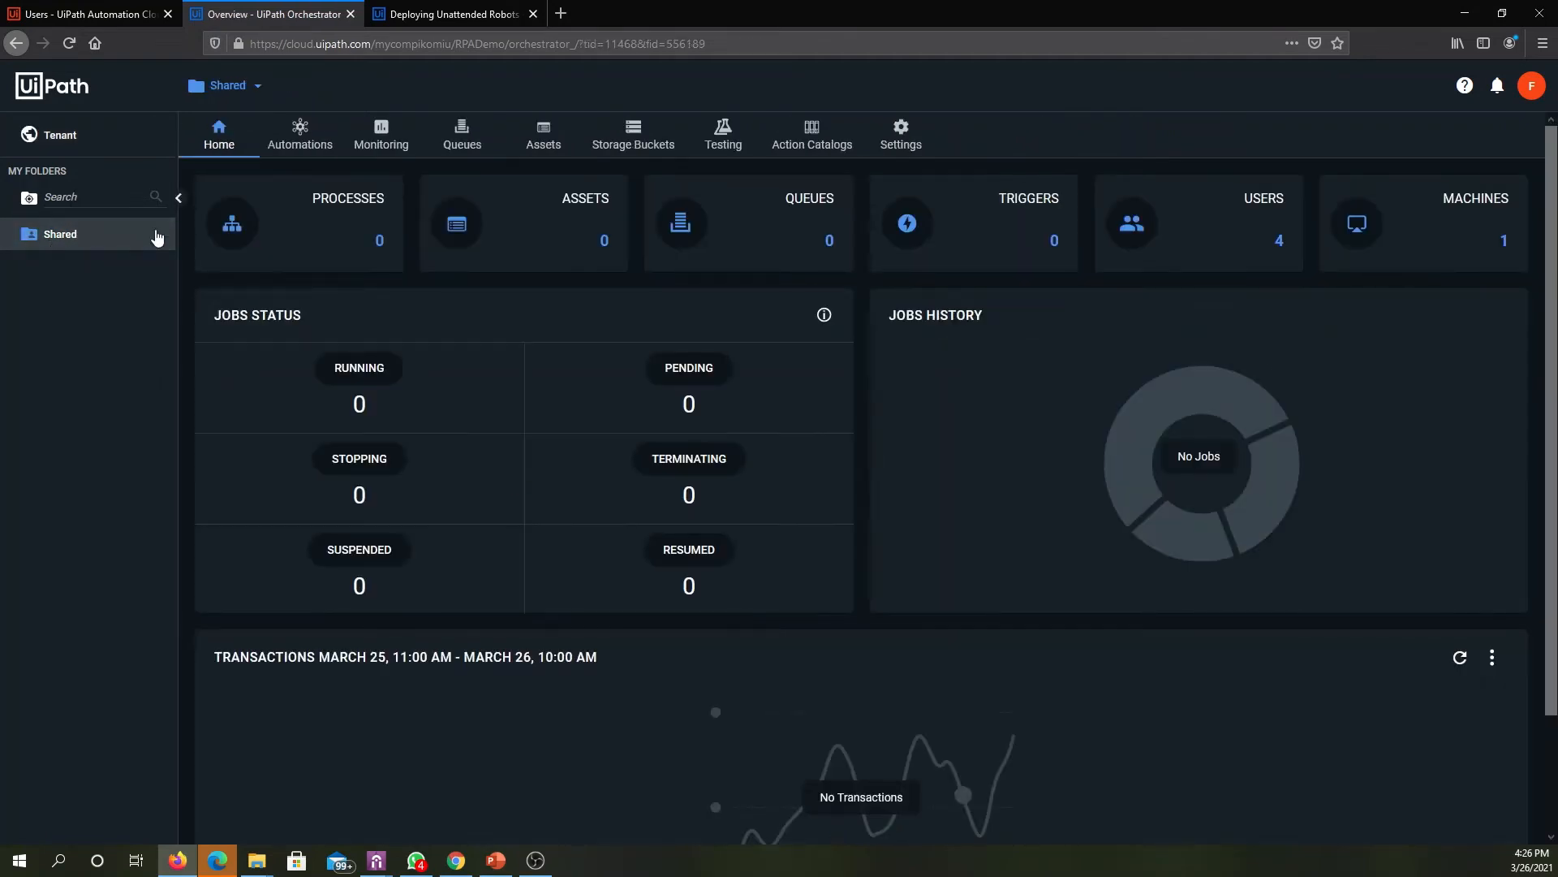
left_click(307, 150)
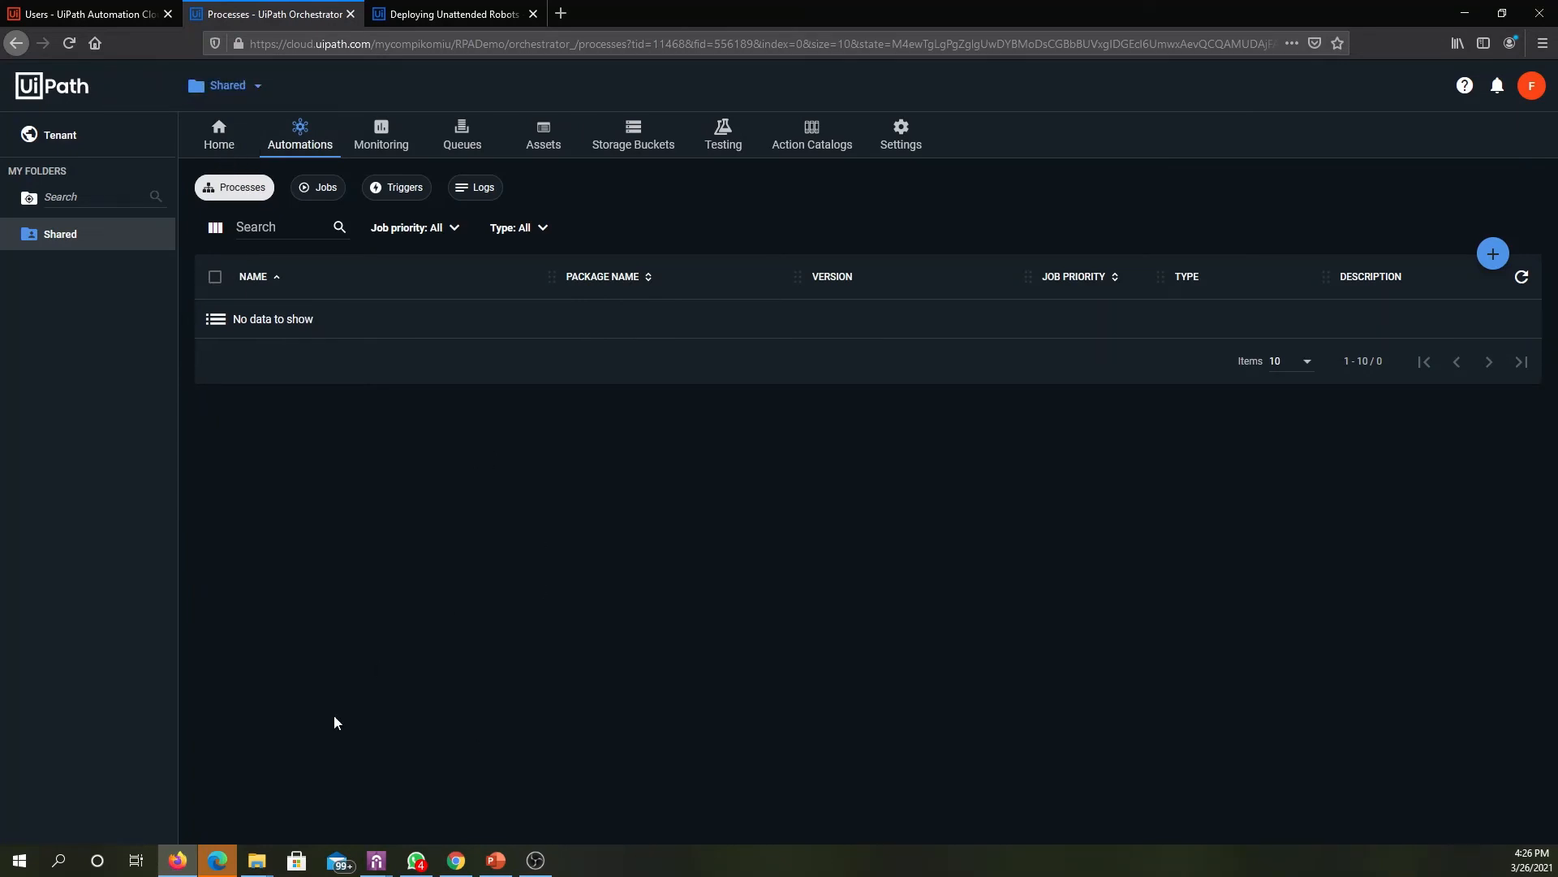
- Launch UiPath Studio and, while it loads, check the robots' license types at tenant level in Orchestrator
left_click(22, 861)
type("ui")
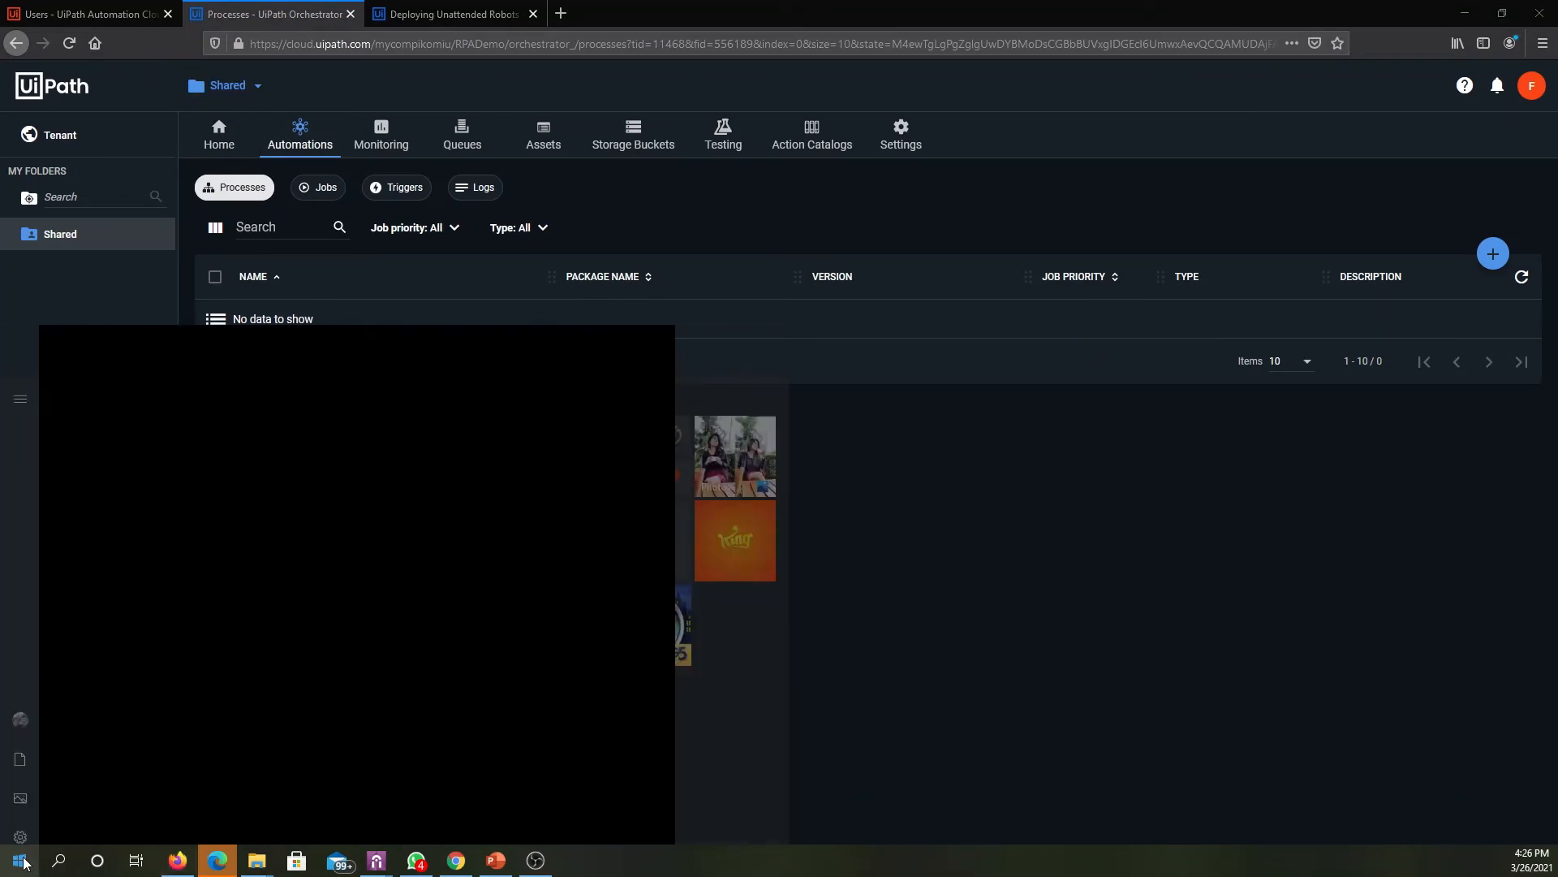
key("Return")
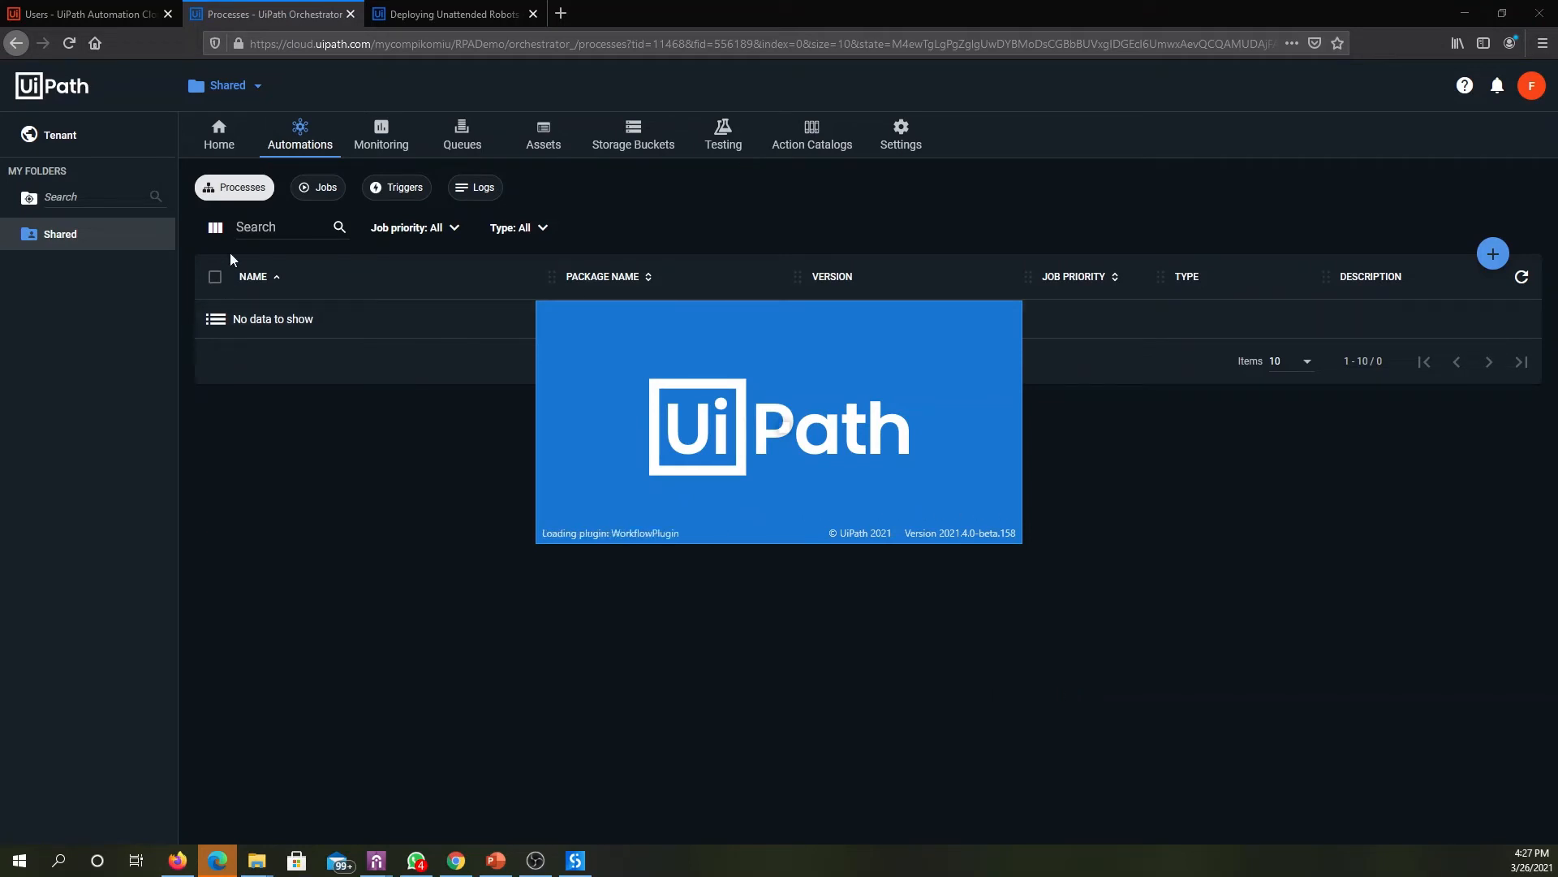
left_click(61, 135)
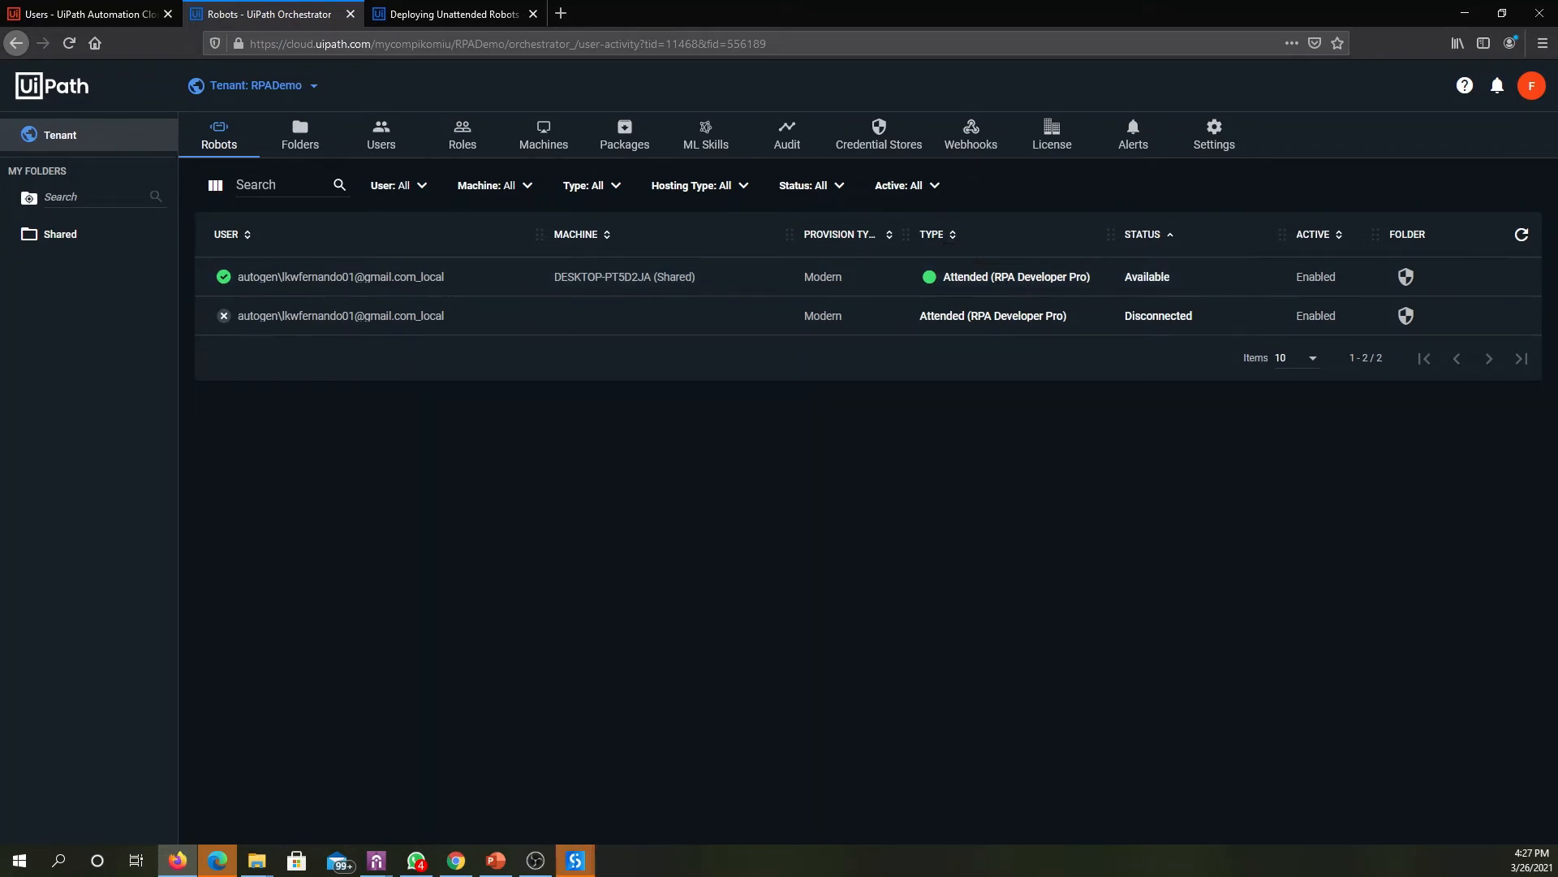
- Switch to UiPath Studio, dismiss the welcome screen, and open Main.xaml from the most recent BlankProcess1 project
mouse_move(595, 862)
left_click(567, 755)
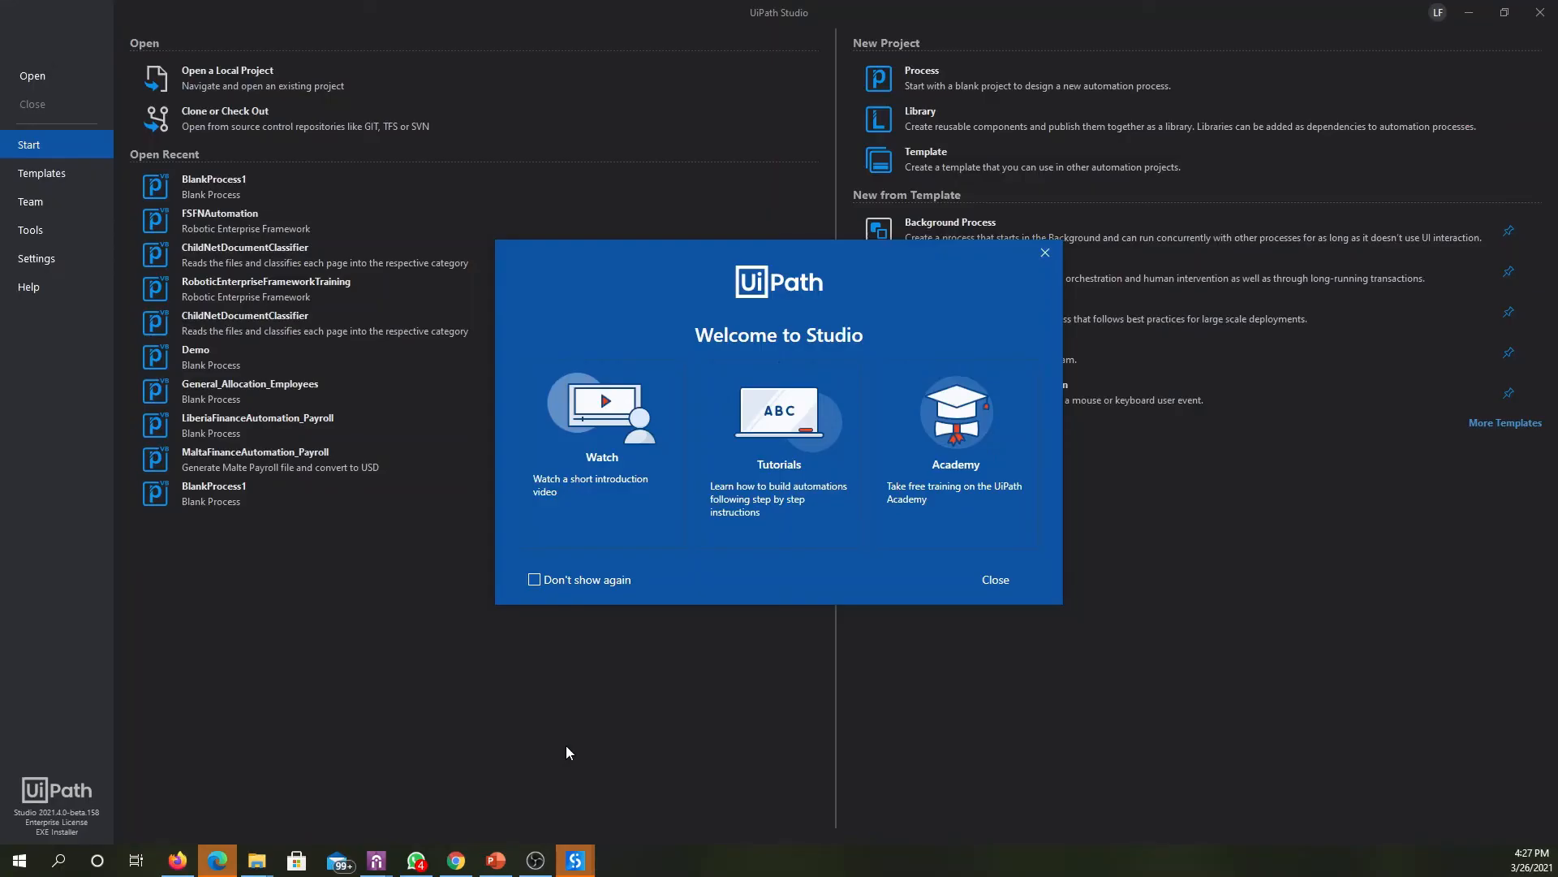
left_click(985, 578)
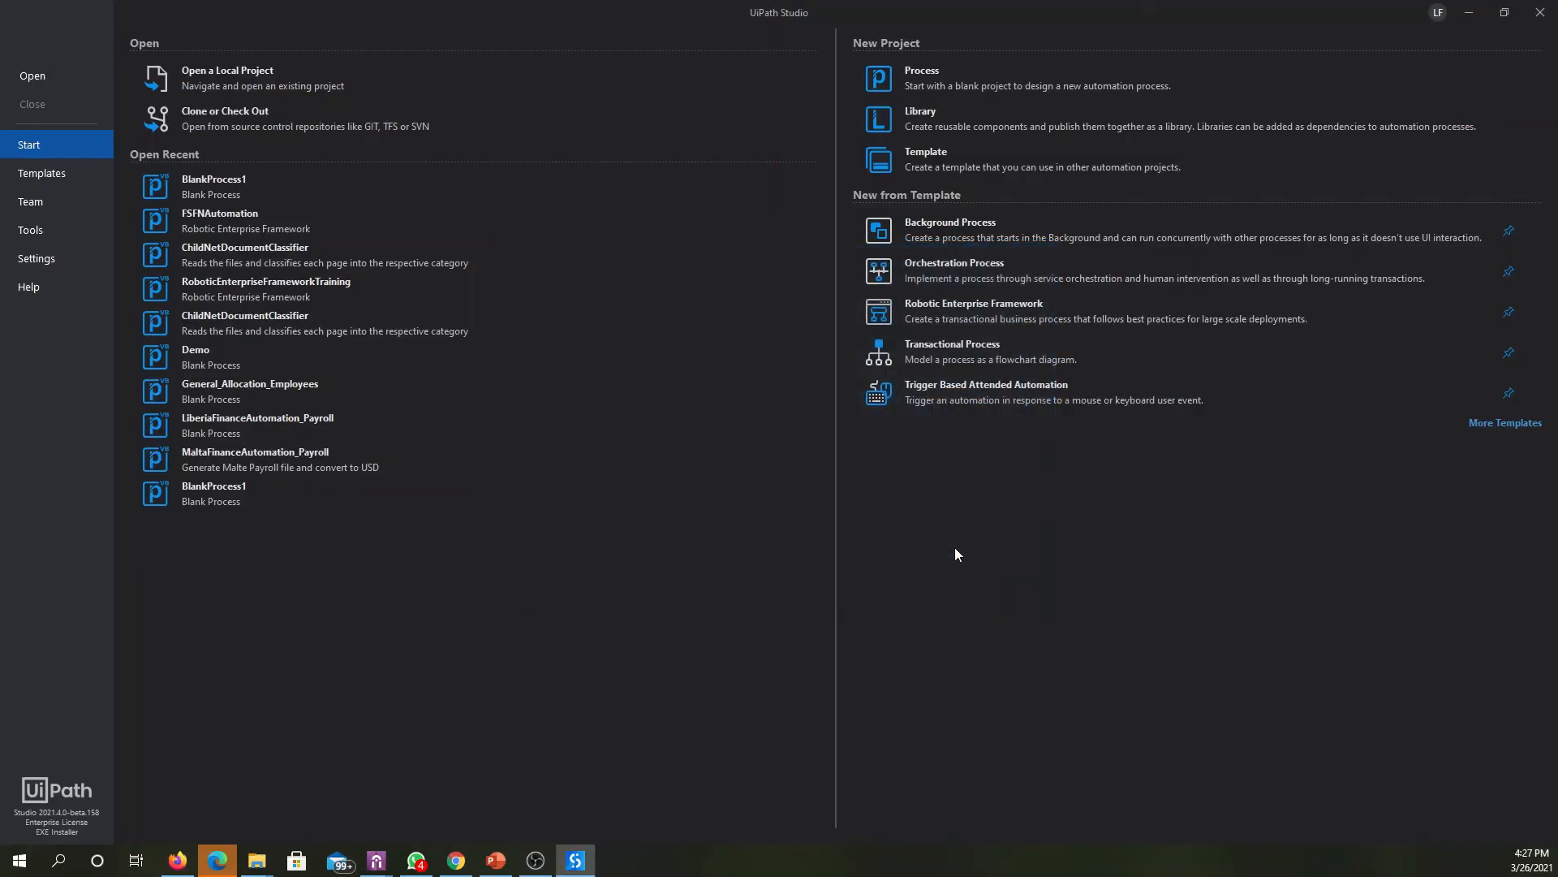
left_click(226, 183)
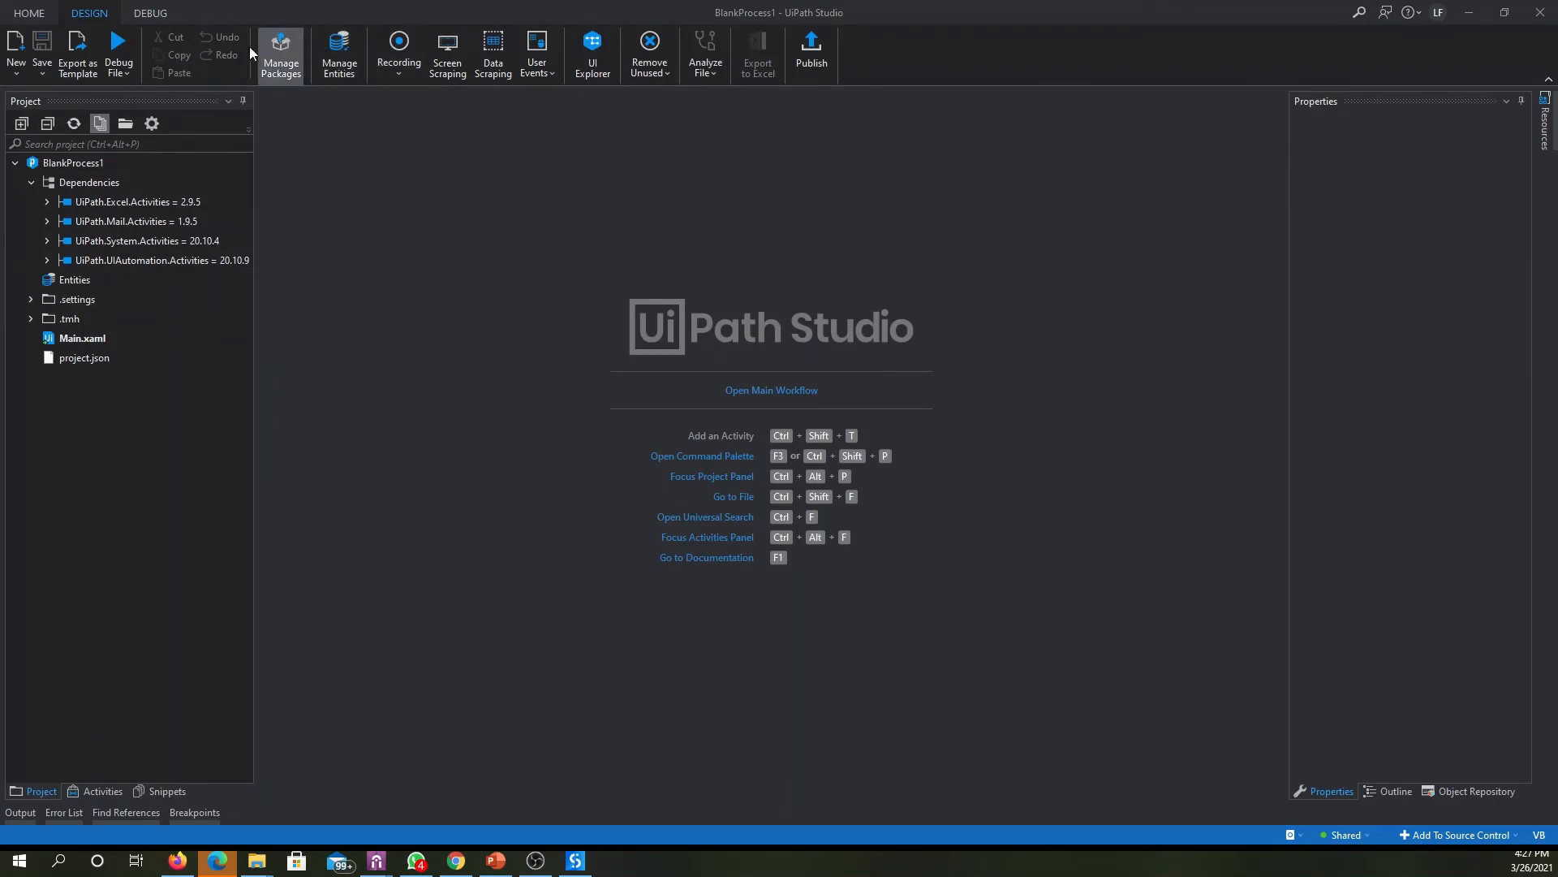
left_click(90, 344)
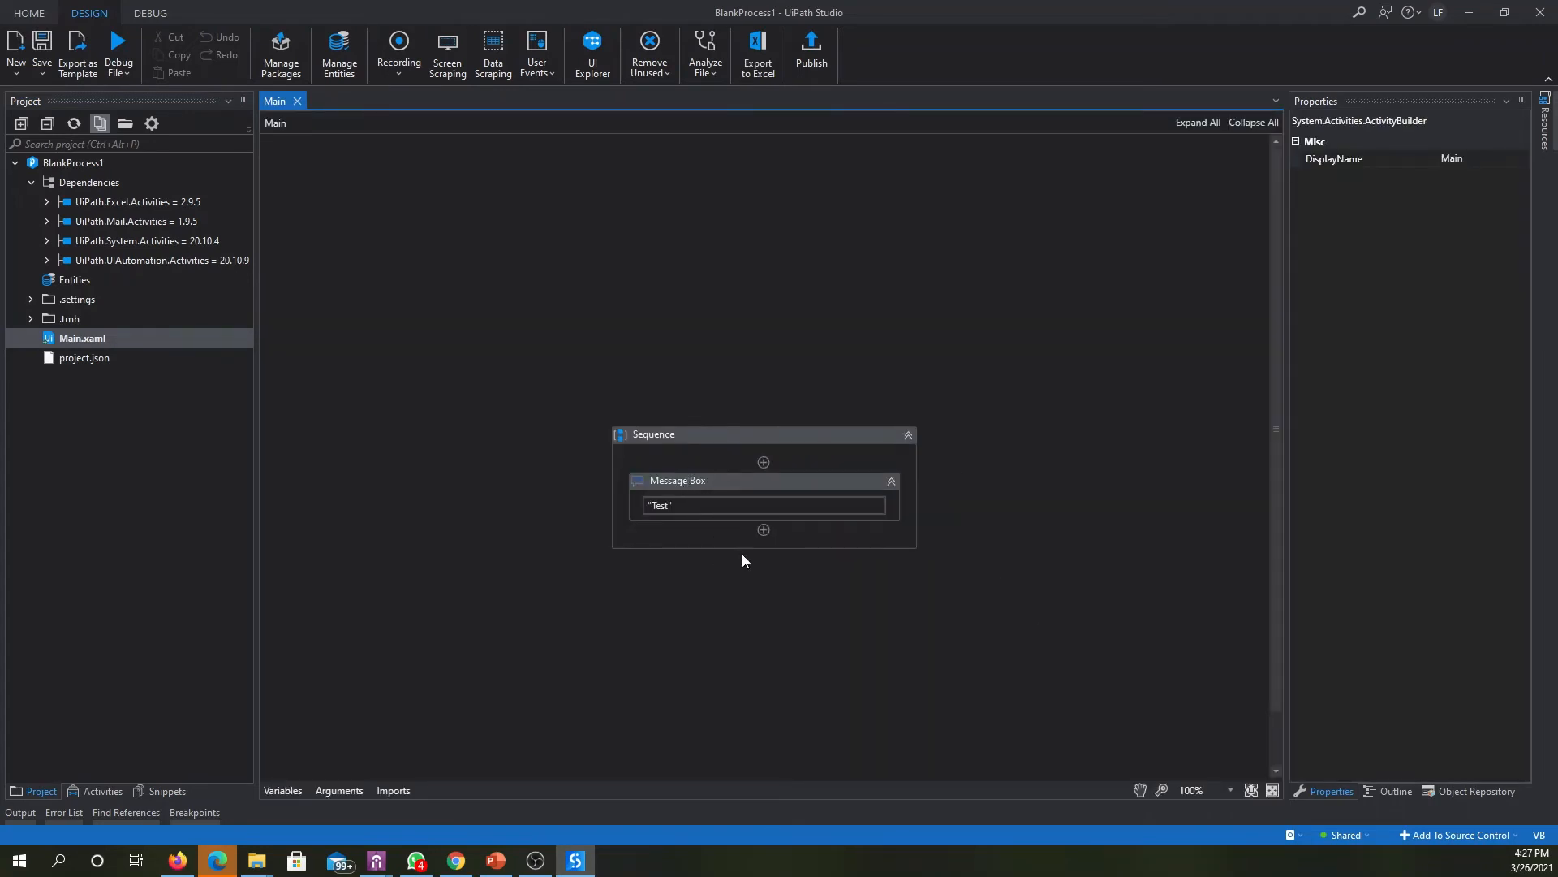
- Set the Message Box activity's text to "Test Connection"
left_click(725, 481)
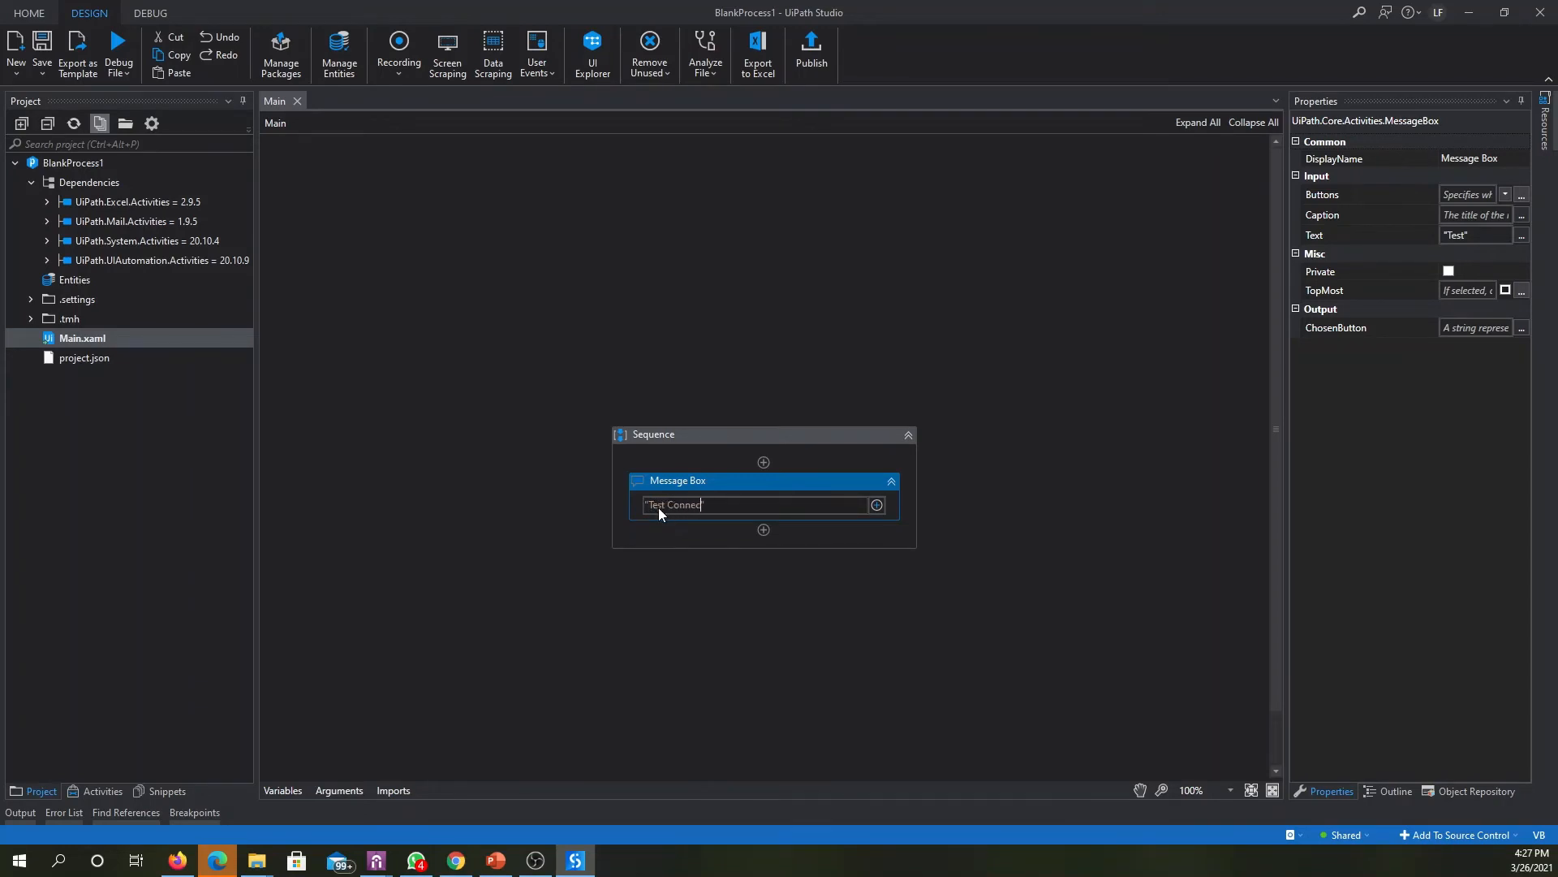
type("tion")
left_click(758, 489)
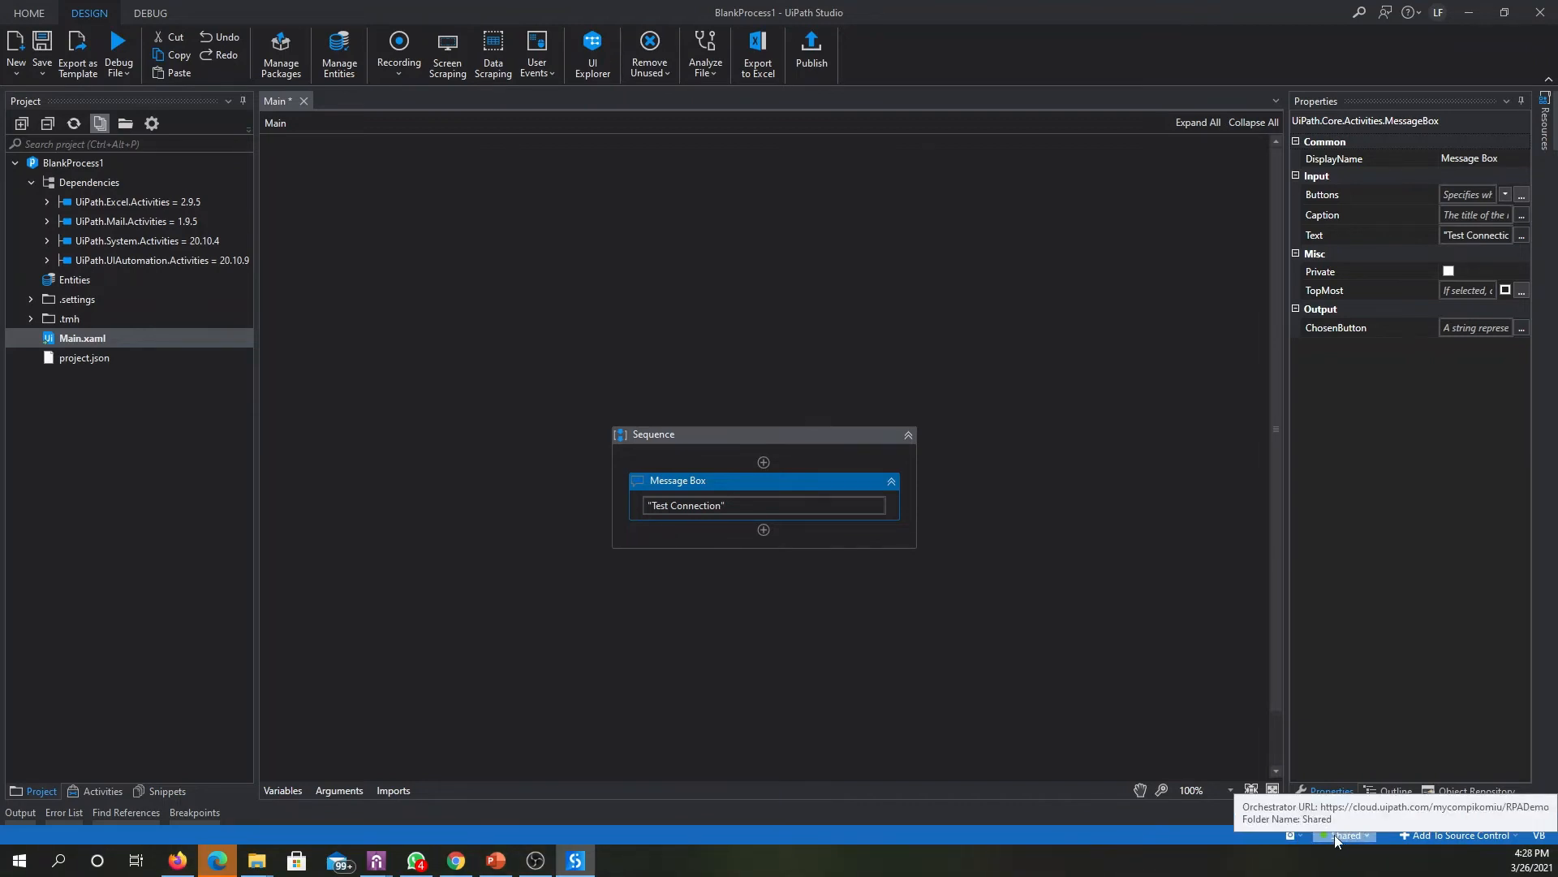
- Publish BlankProcess1 to the Orchestrator Tenant Processes Feed and test-run the workflow in debug mode
left_click(813, 49)
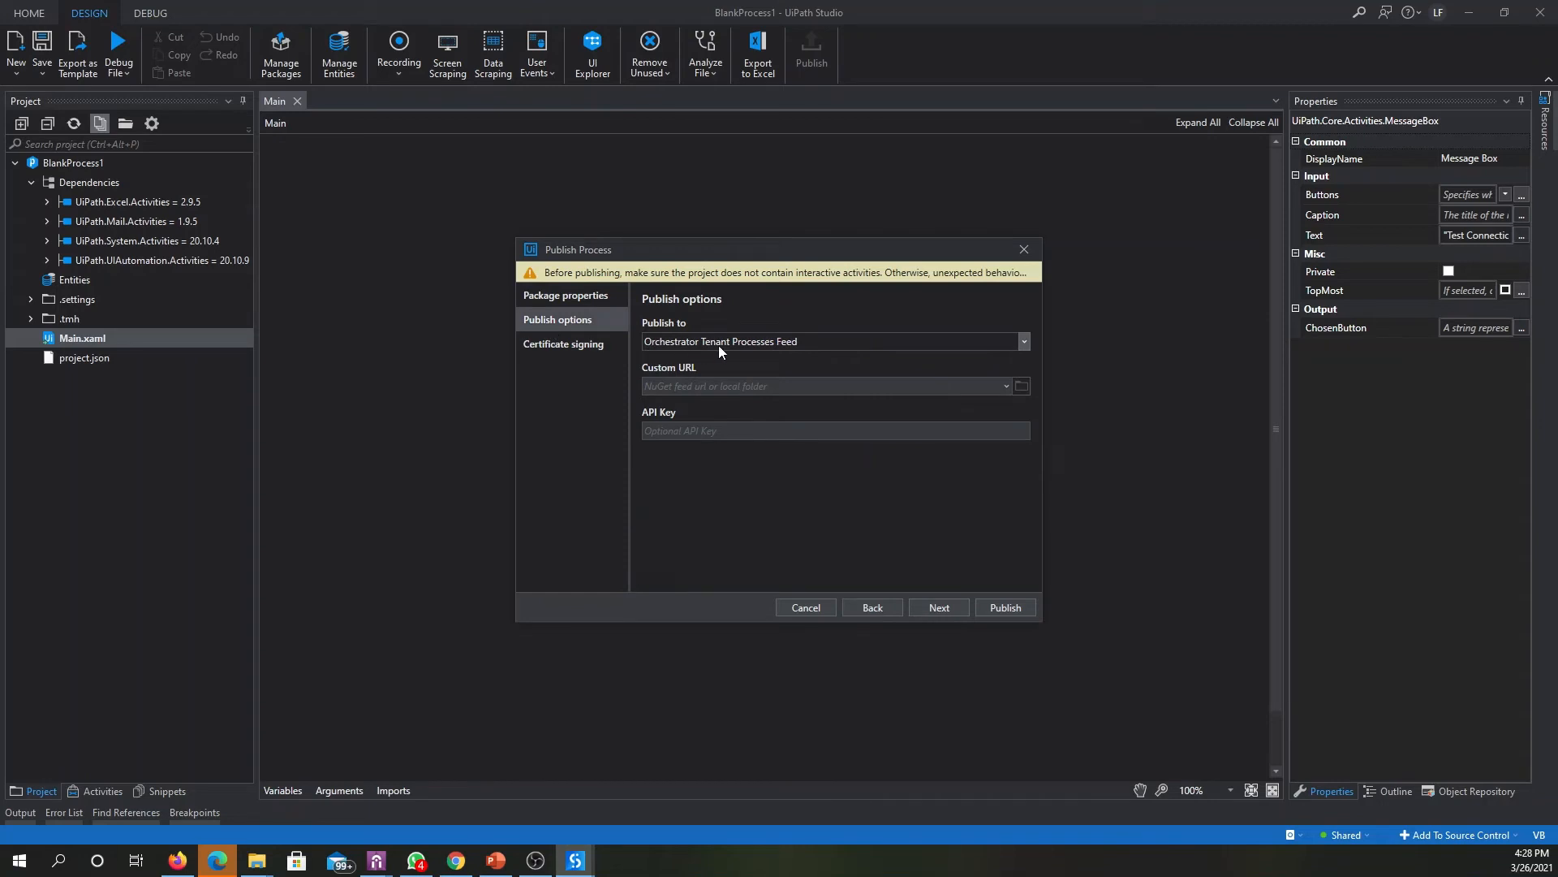
left_click(718, 341)
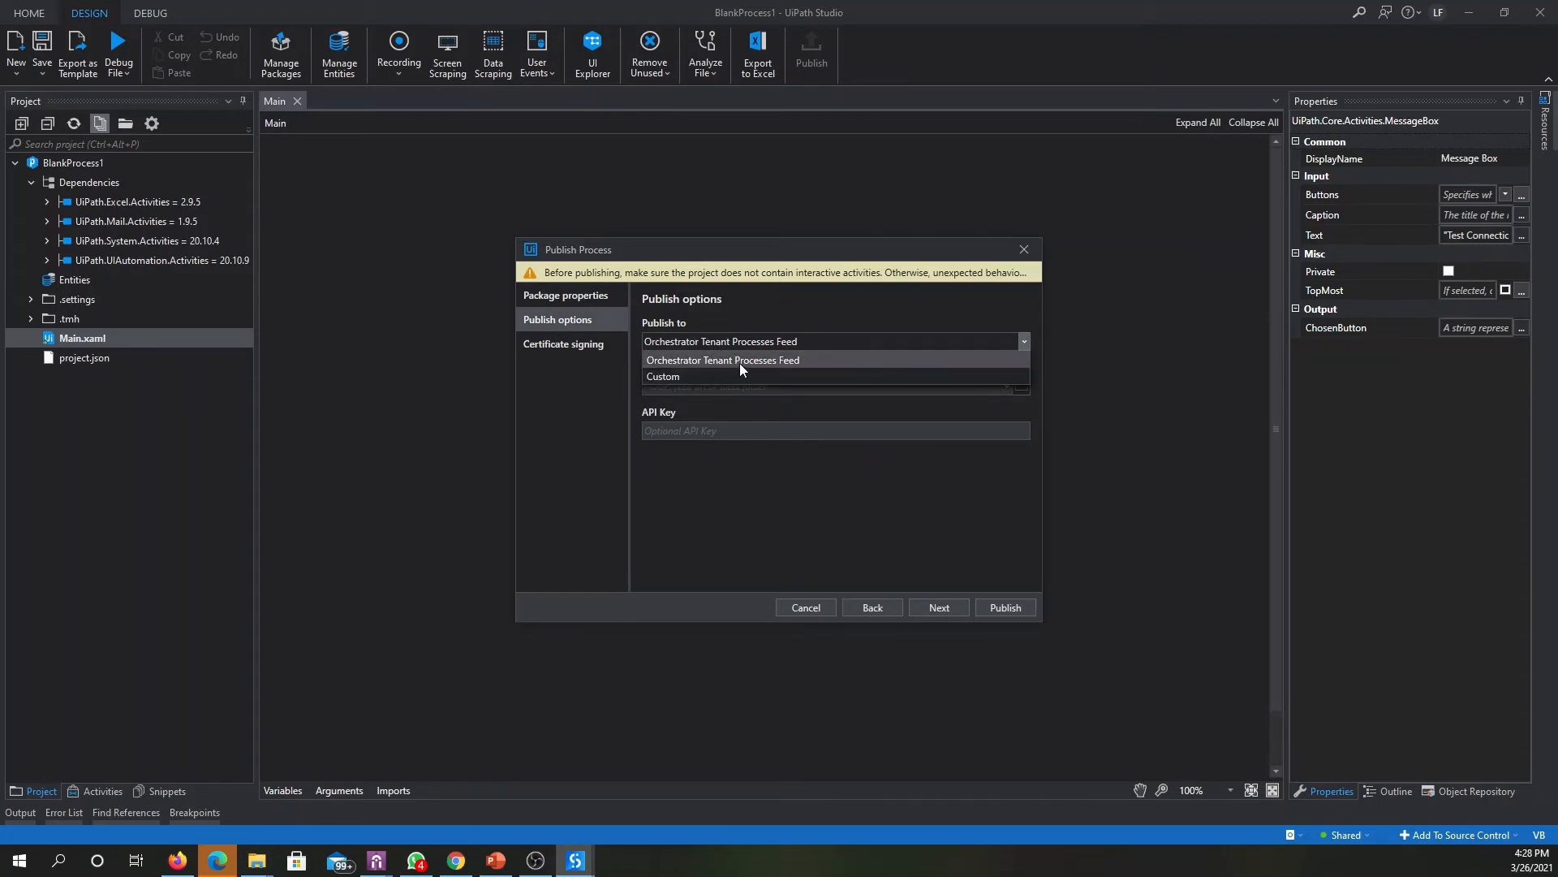
left_click(745, 362)
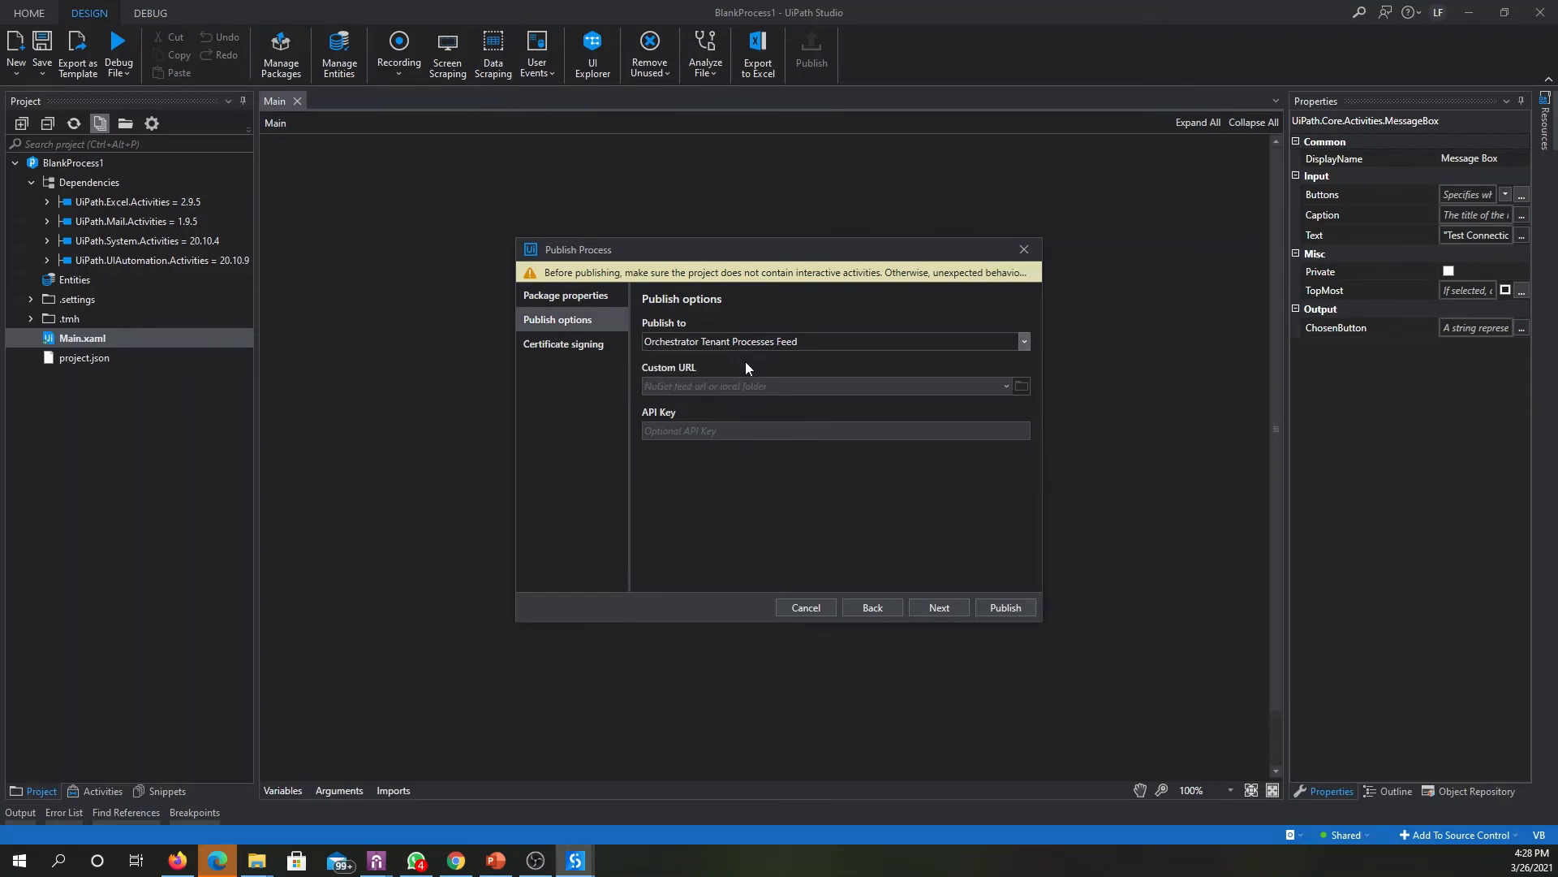
left_click(1010, 608)
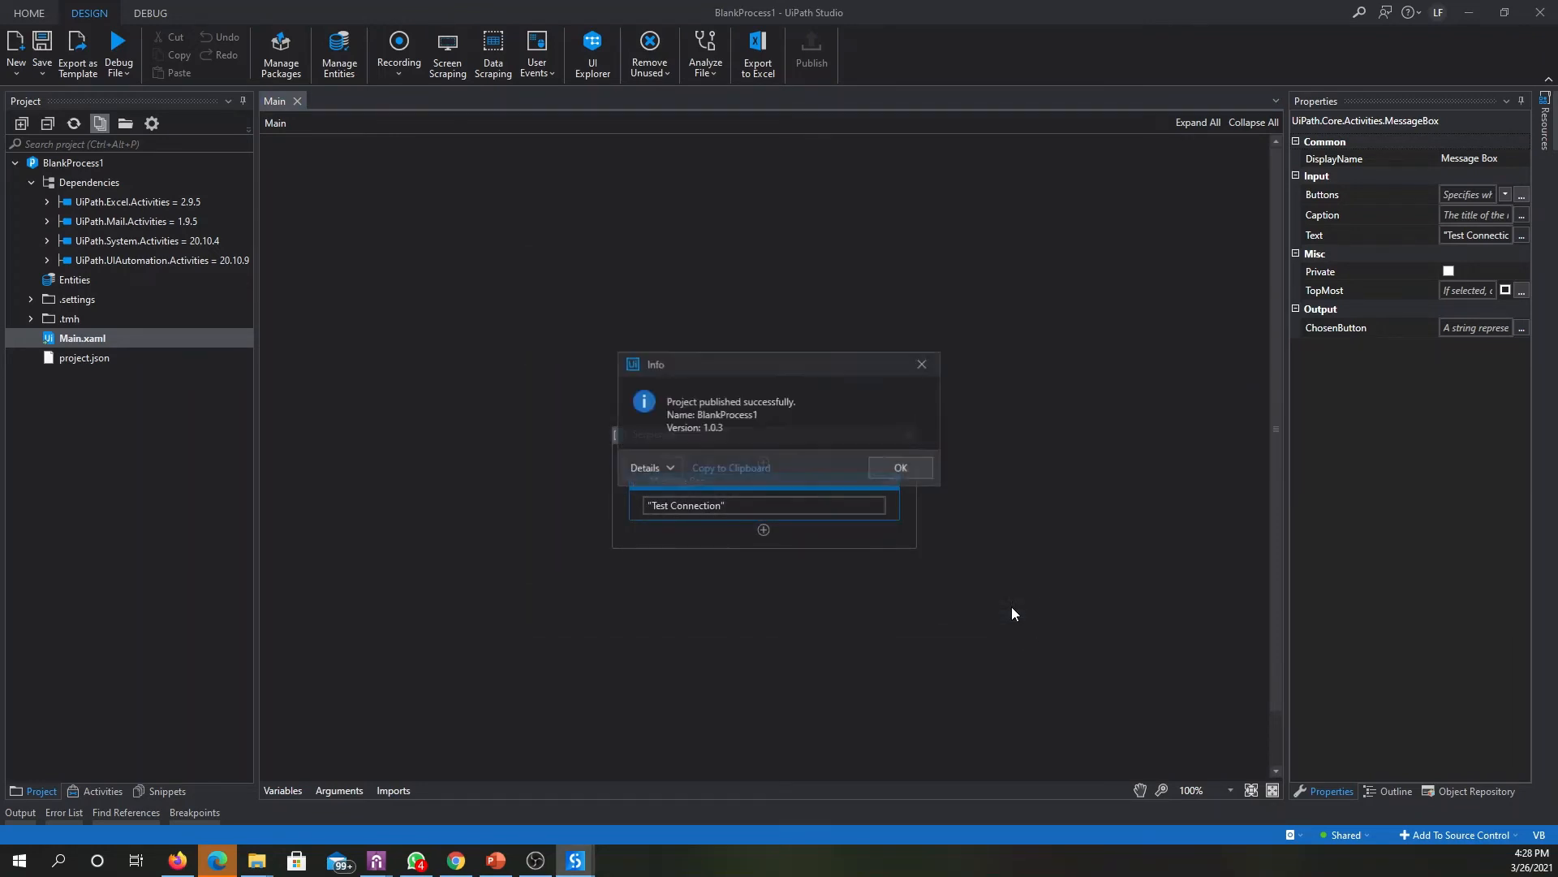
left_click(905, 467)
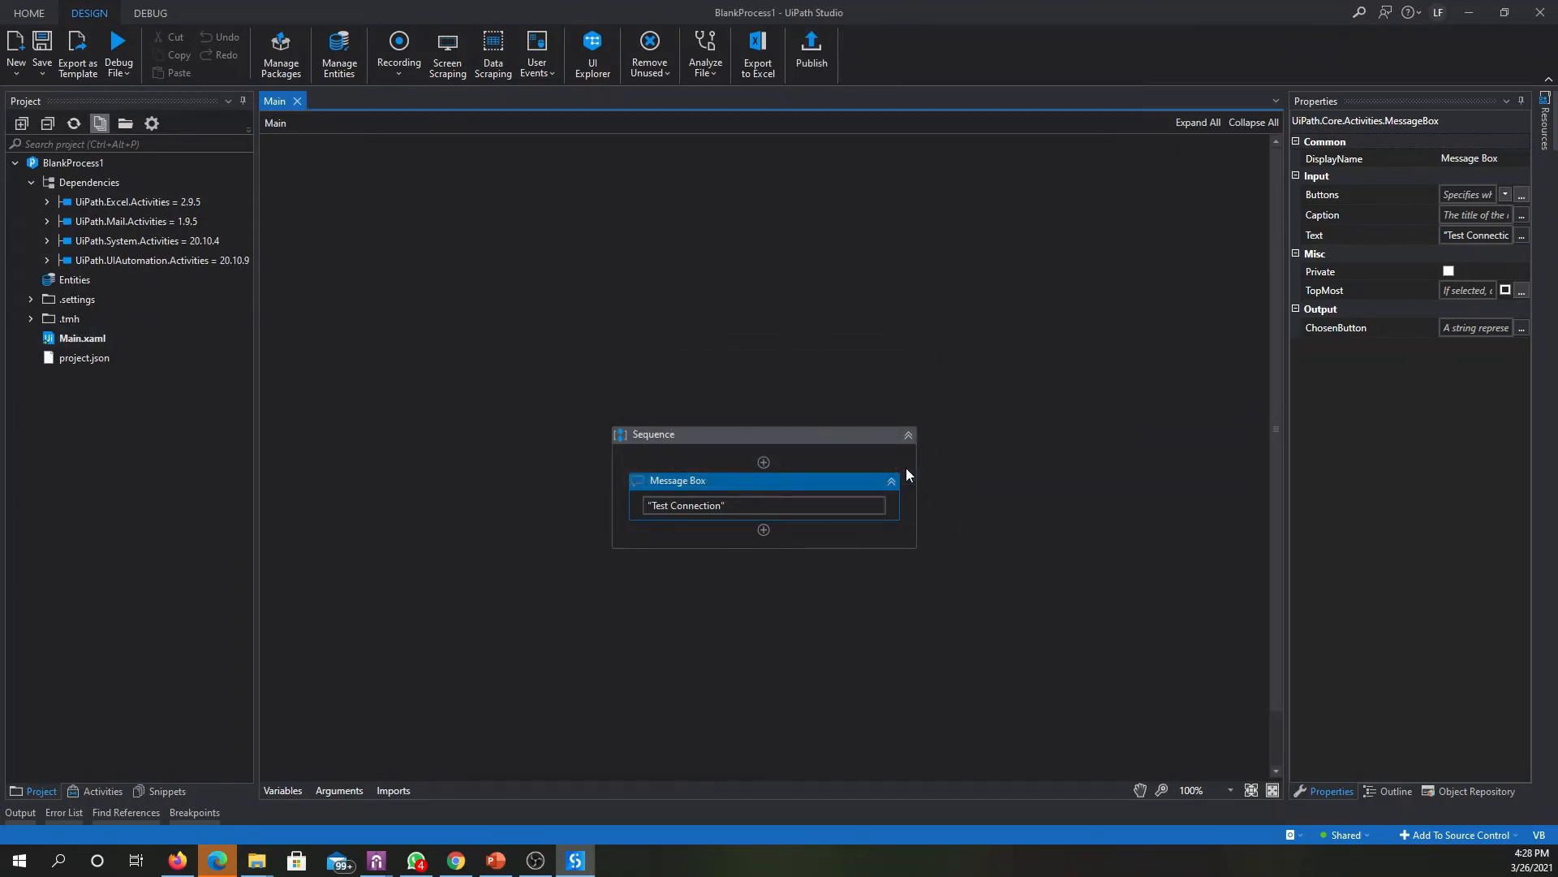
left_click(124, 47)
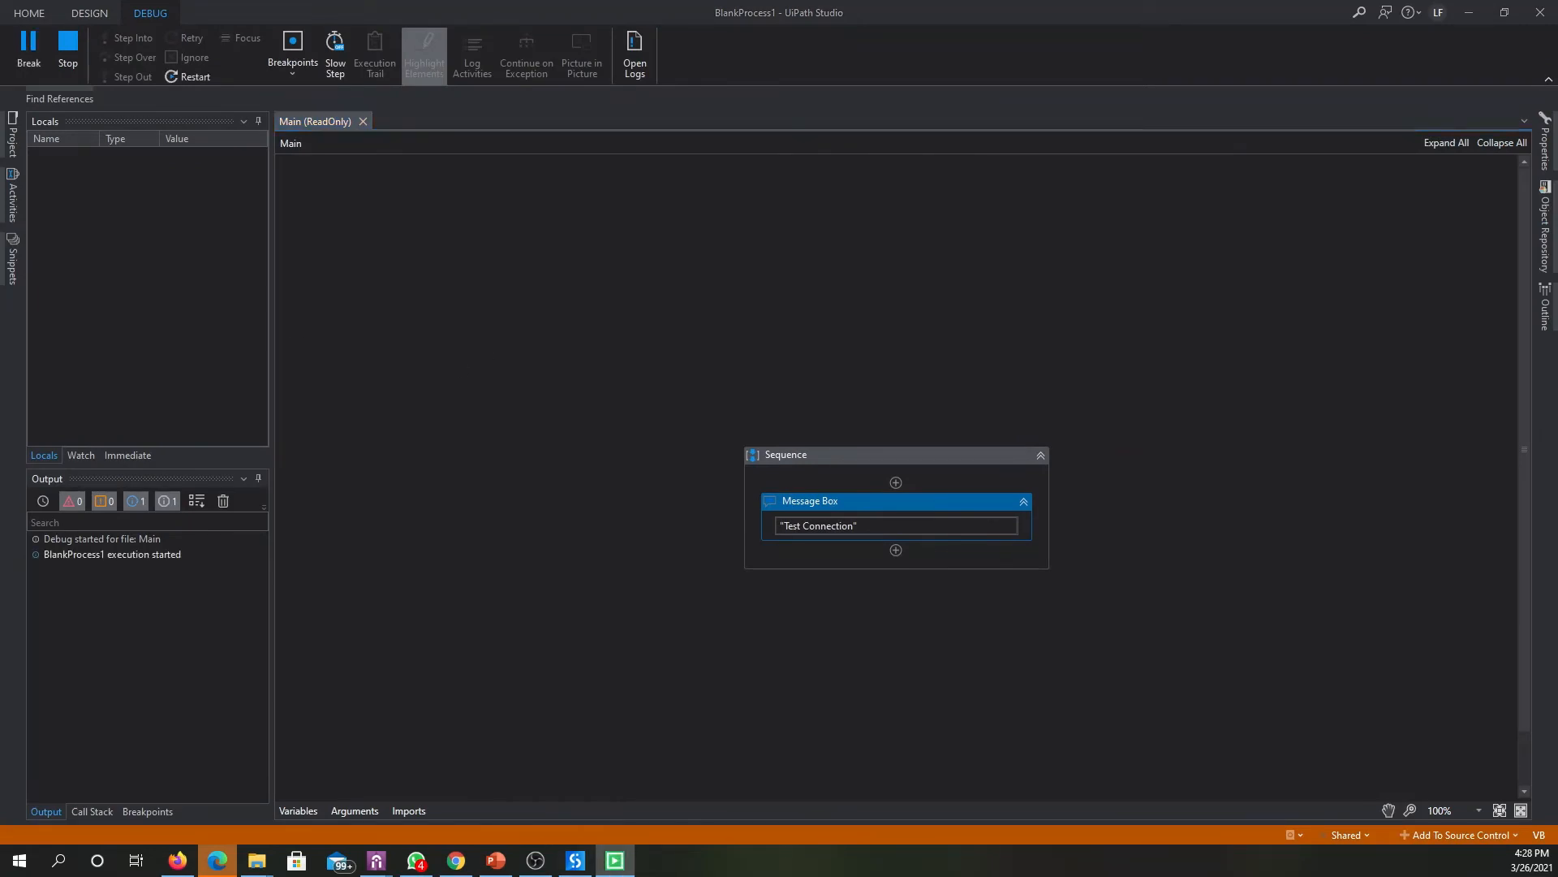
left_click(723, 429)
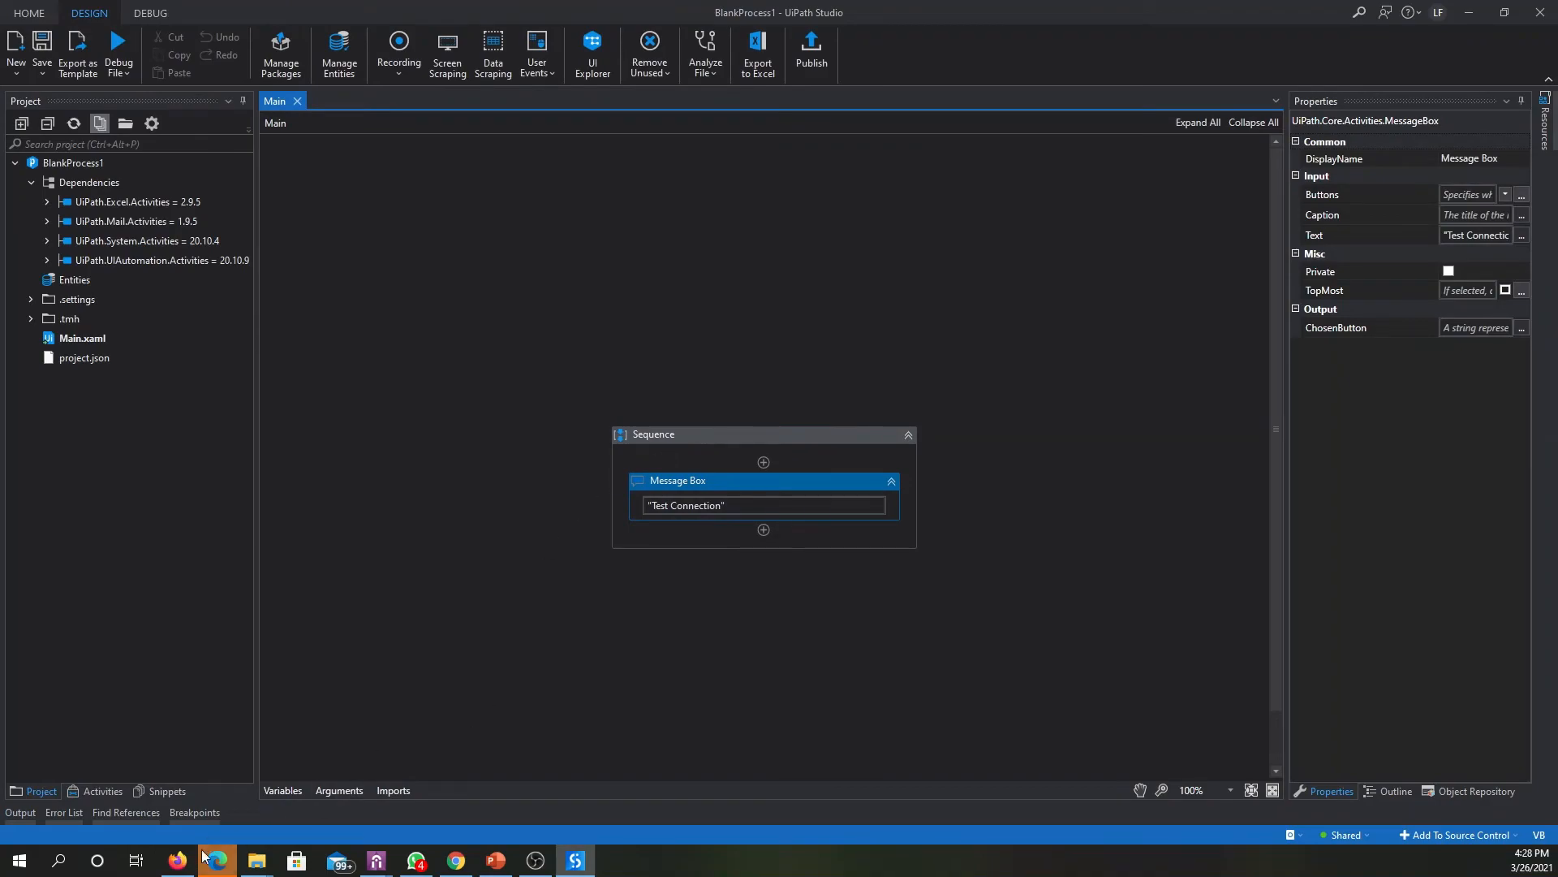
- Switch to Orchestrator and start adding a process to the Shared folder, using BlankProcess1 as its package source
left_click(178, 860)
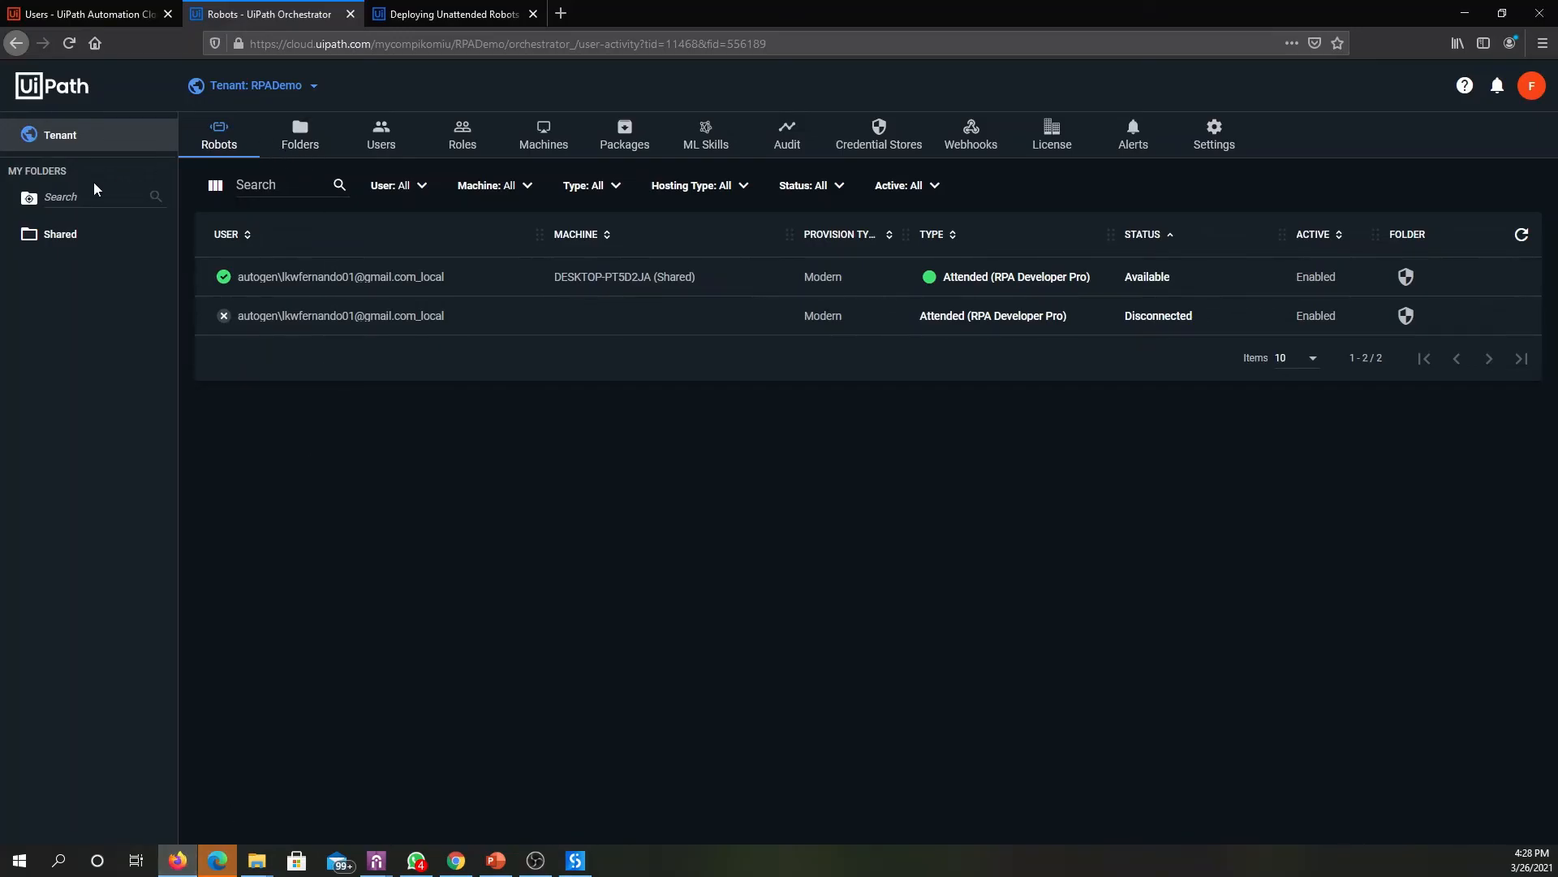
left_click(65, 240)
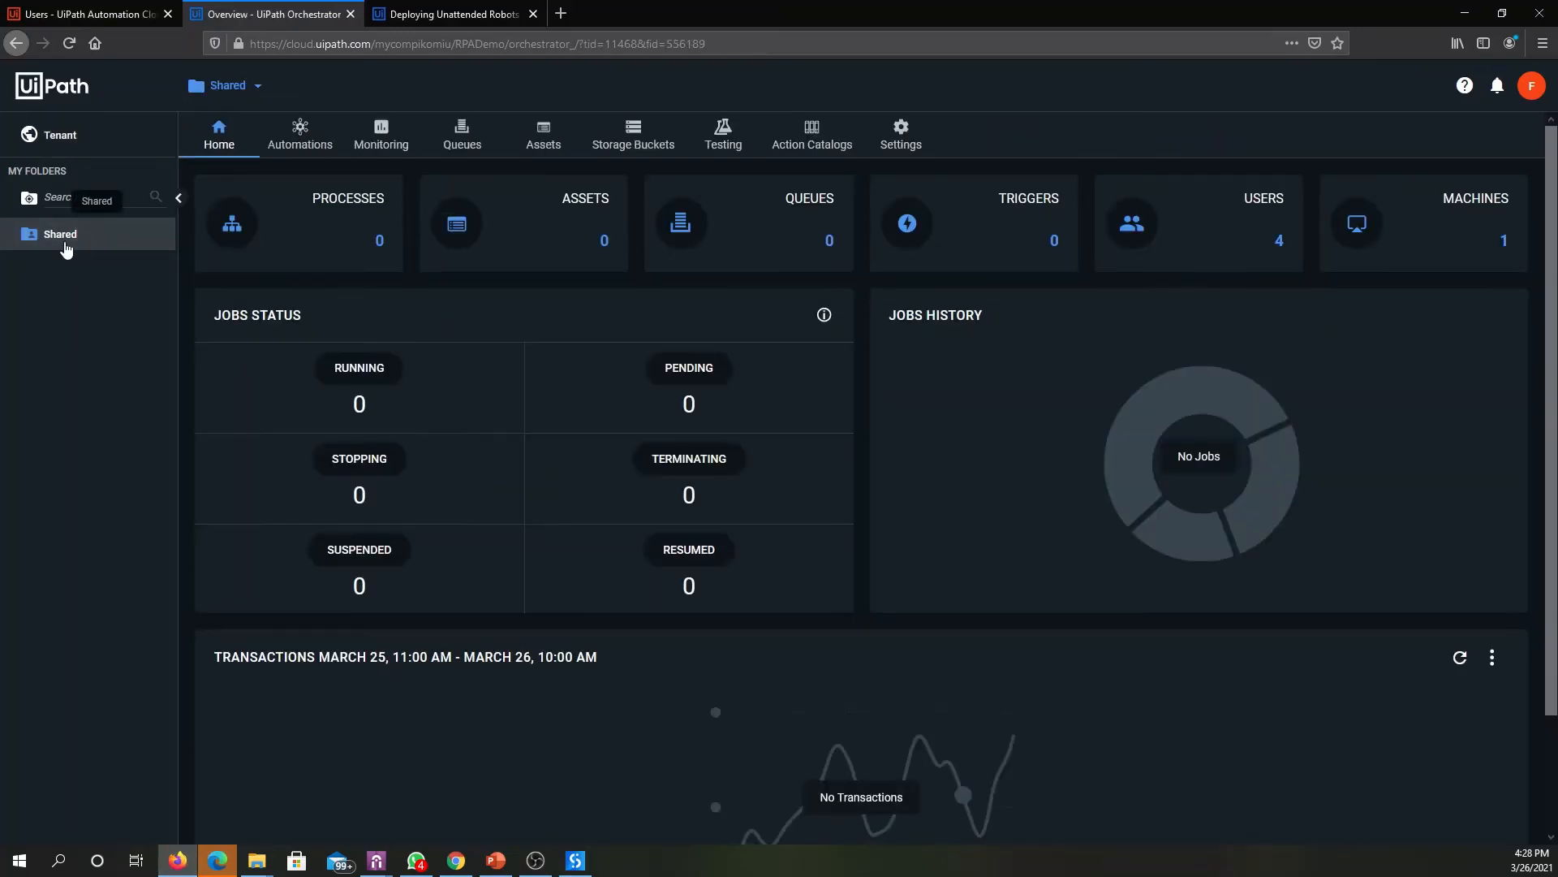
left_click(294, 141)
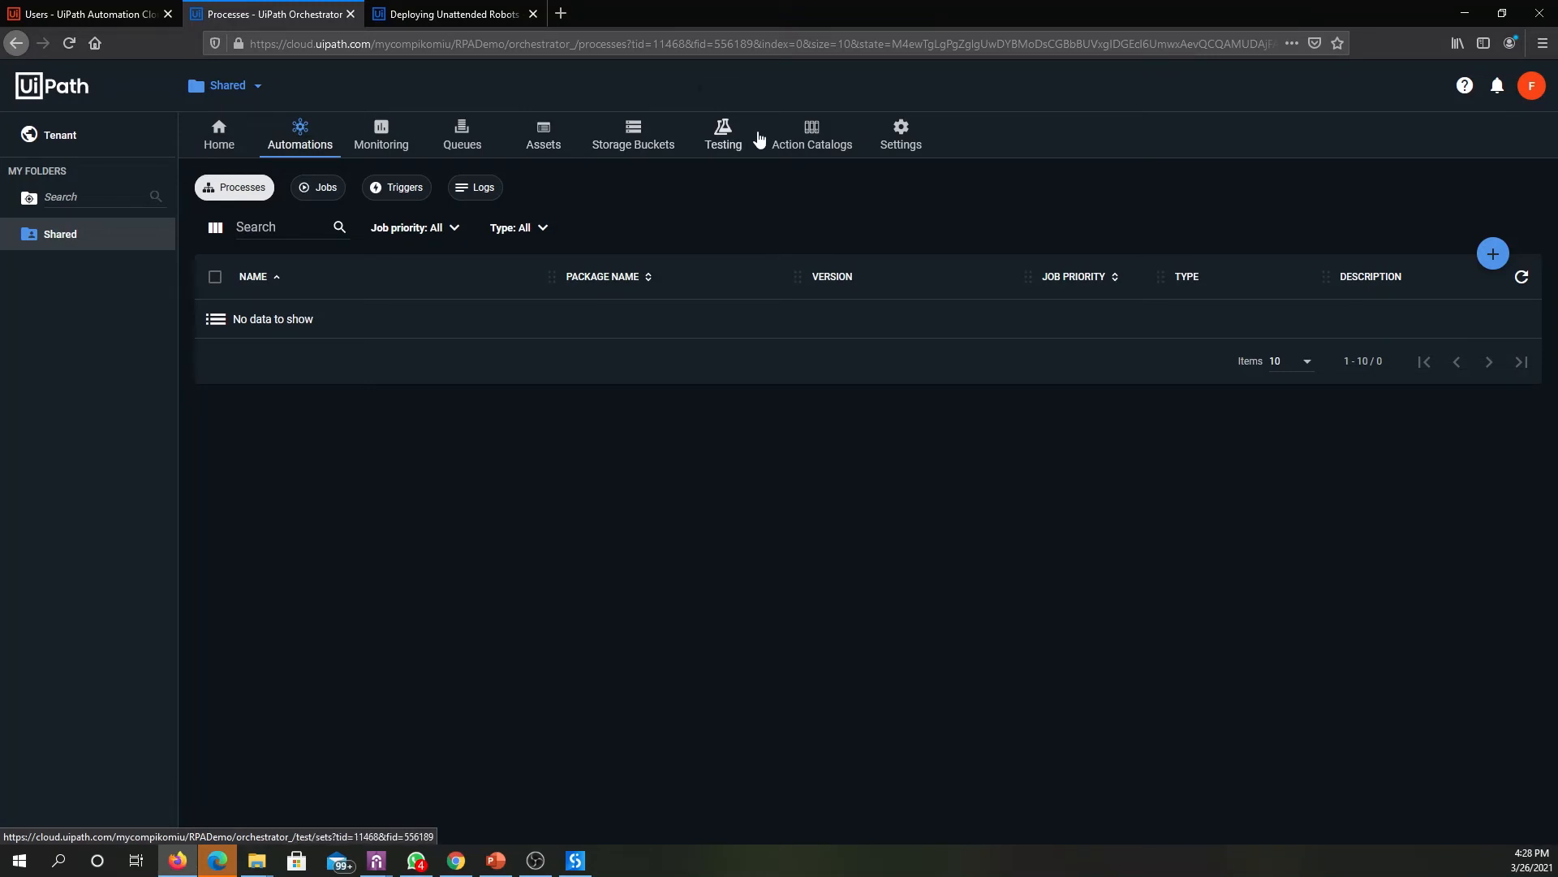
left_click(1493, 254)
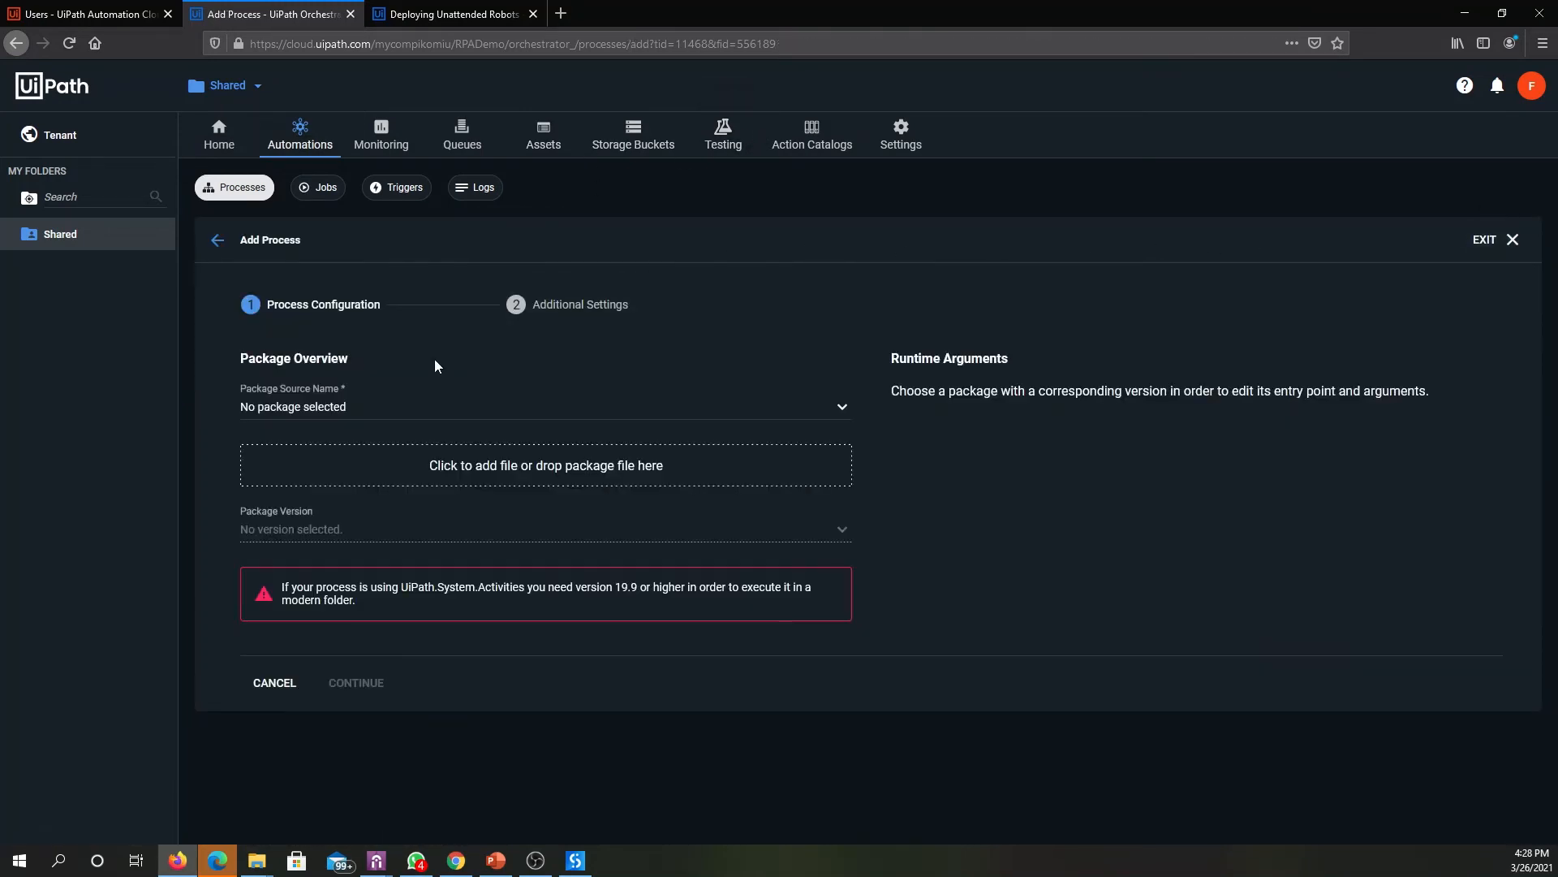
left_click(310, 406)
left_click(285, 441)
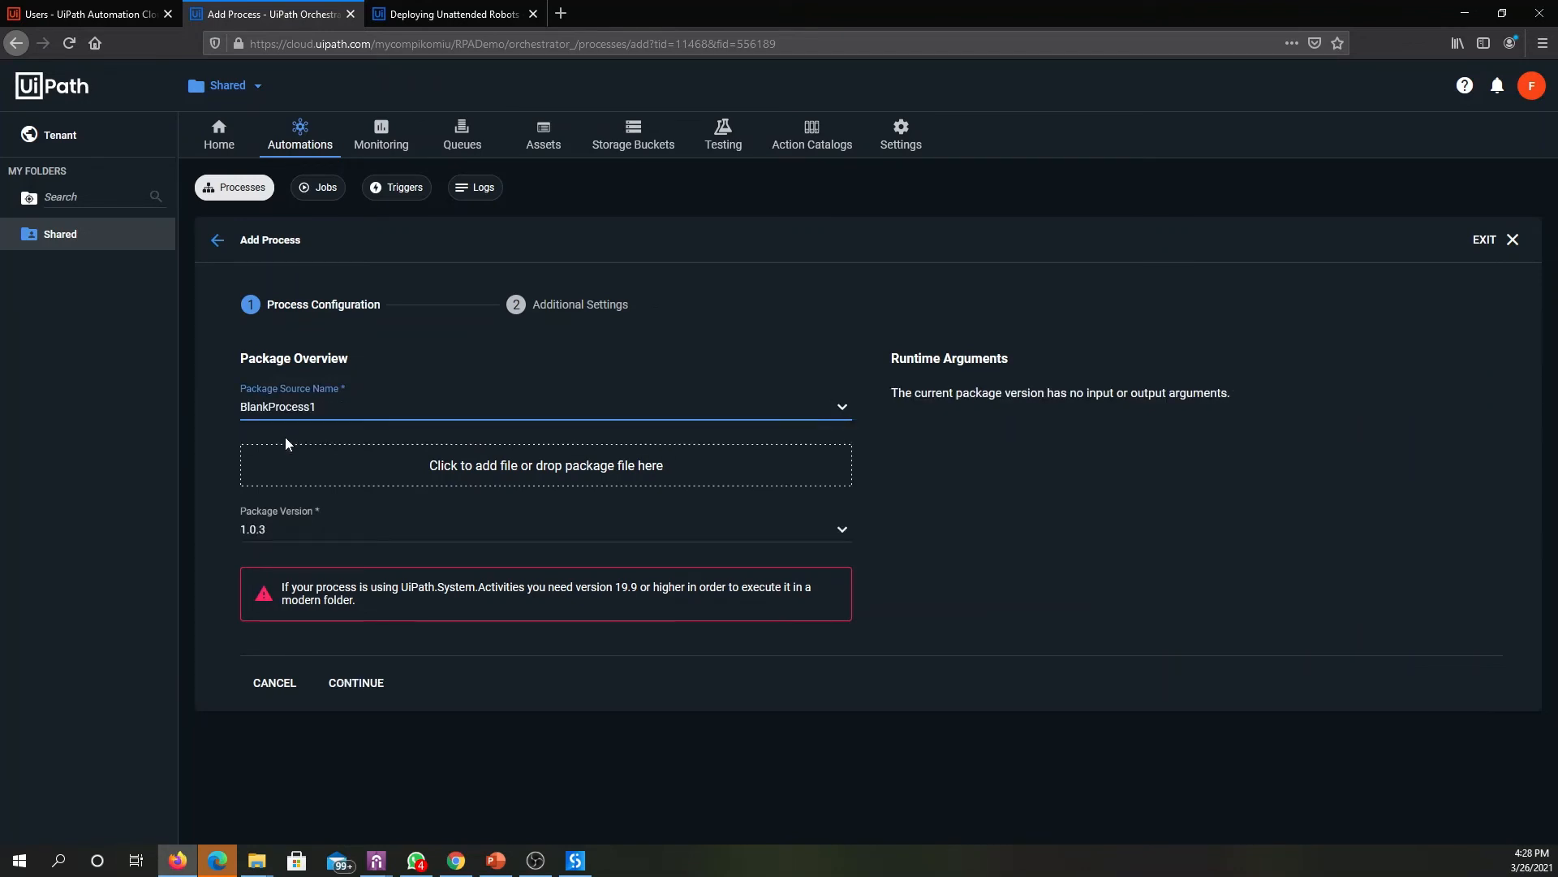
- Select package version 1.0.3 and create the process with its default name, Normal priority and running options
left_click(593, 314)
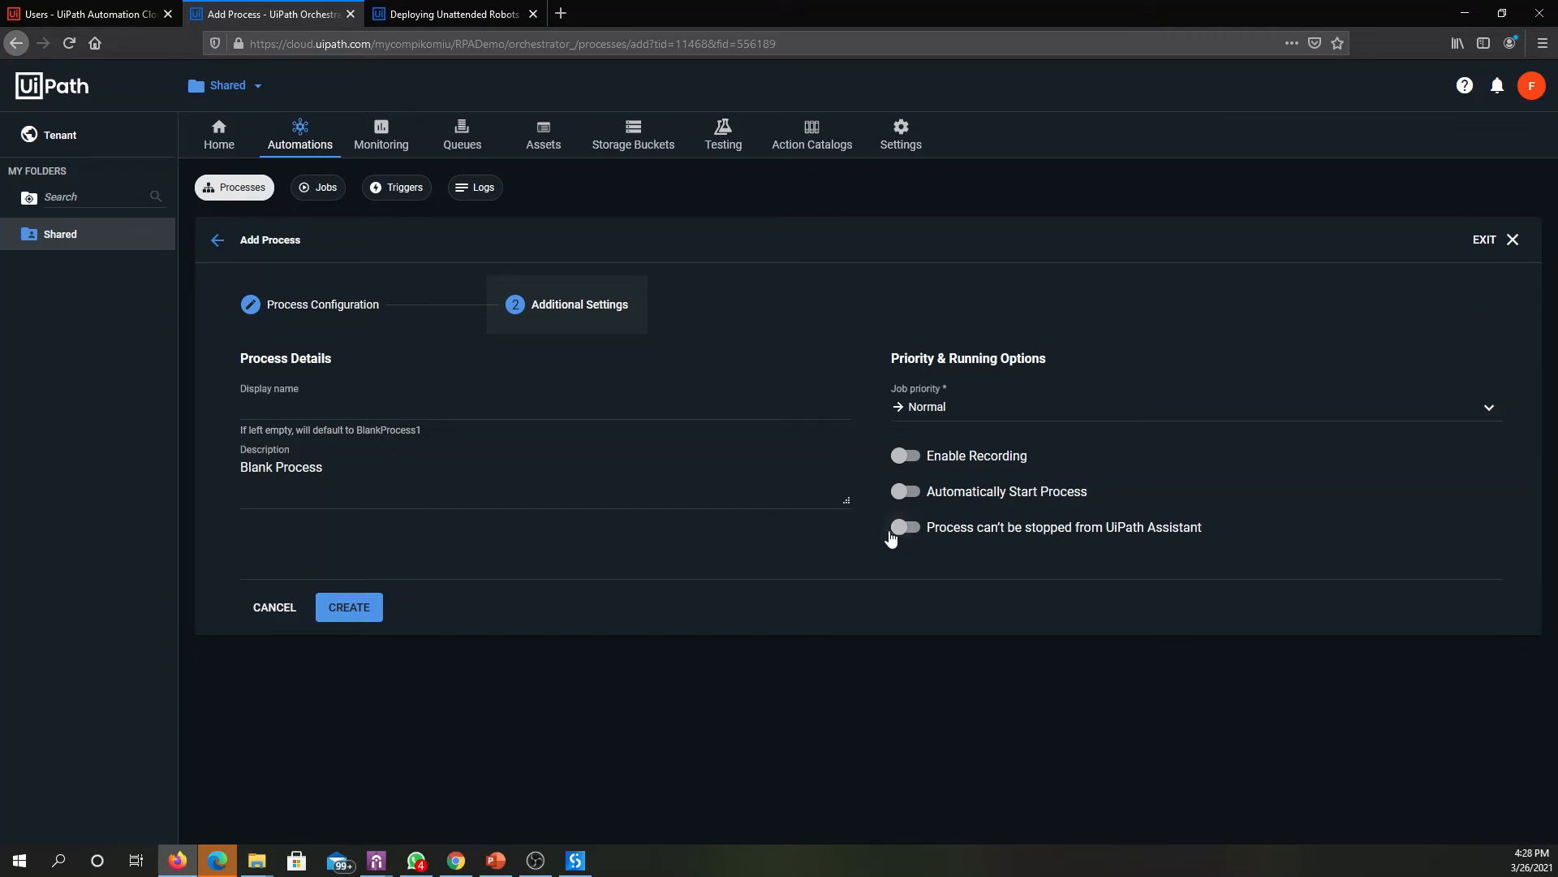
left_click(297, 304)
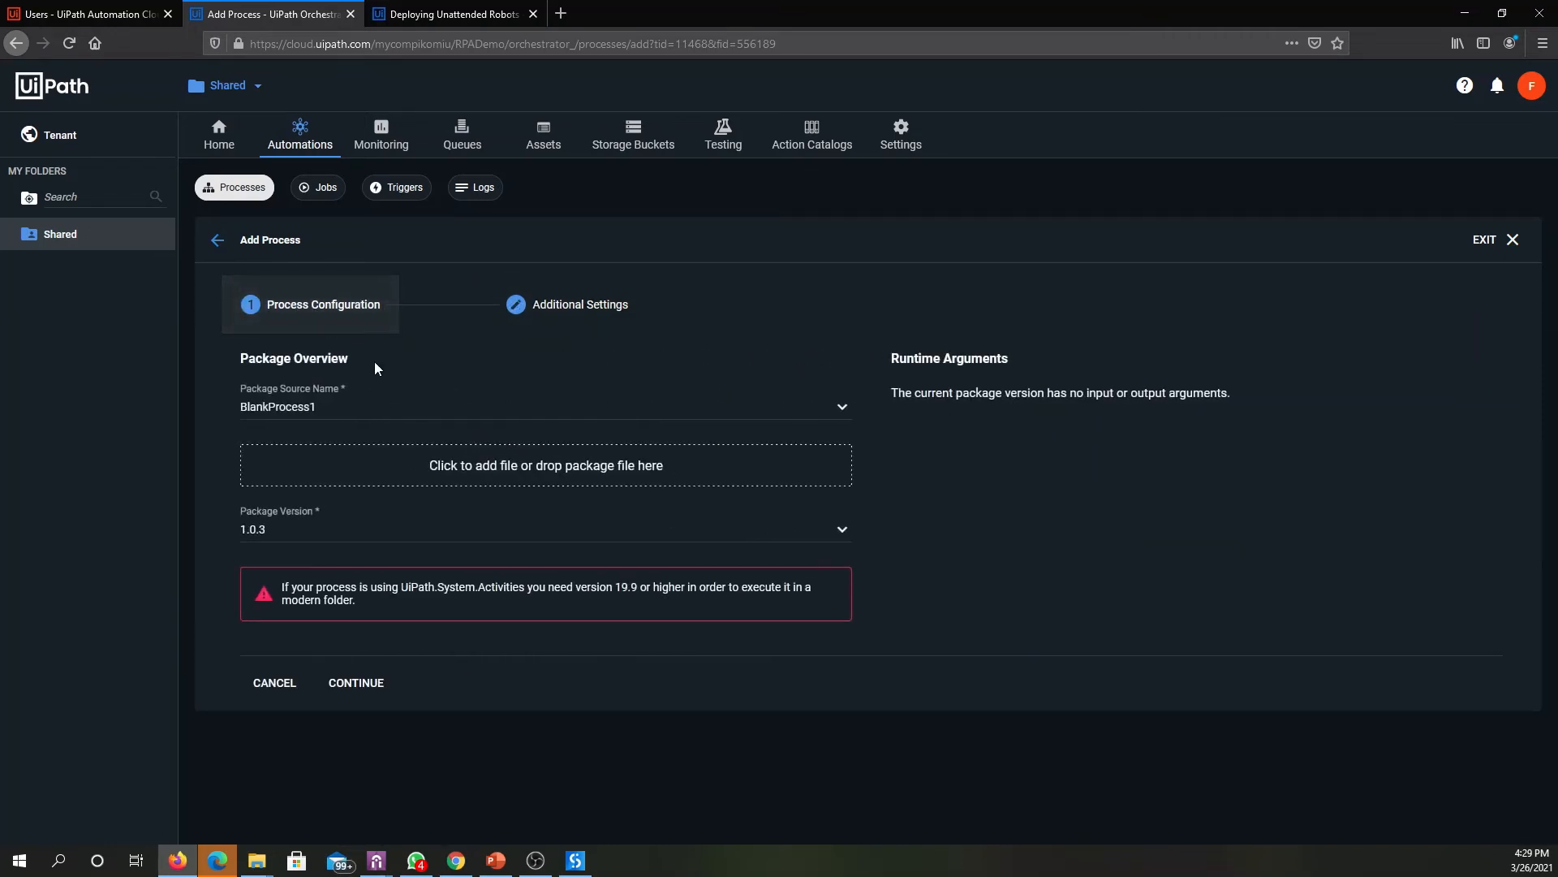
left_click(275, 536)
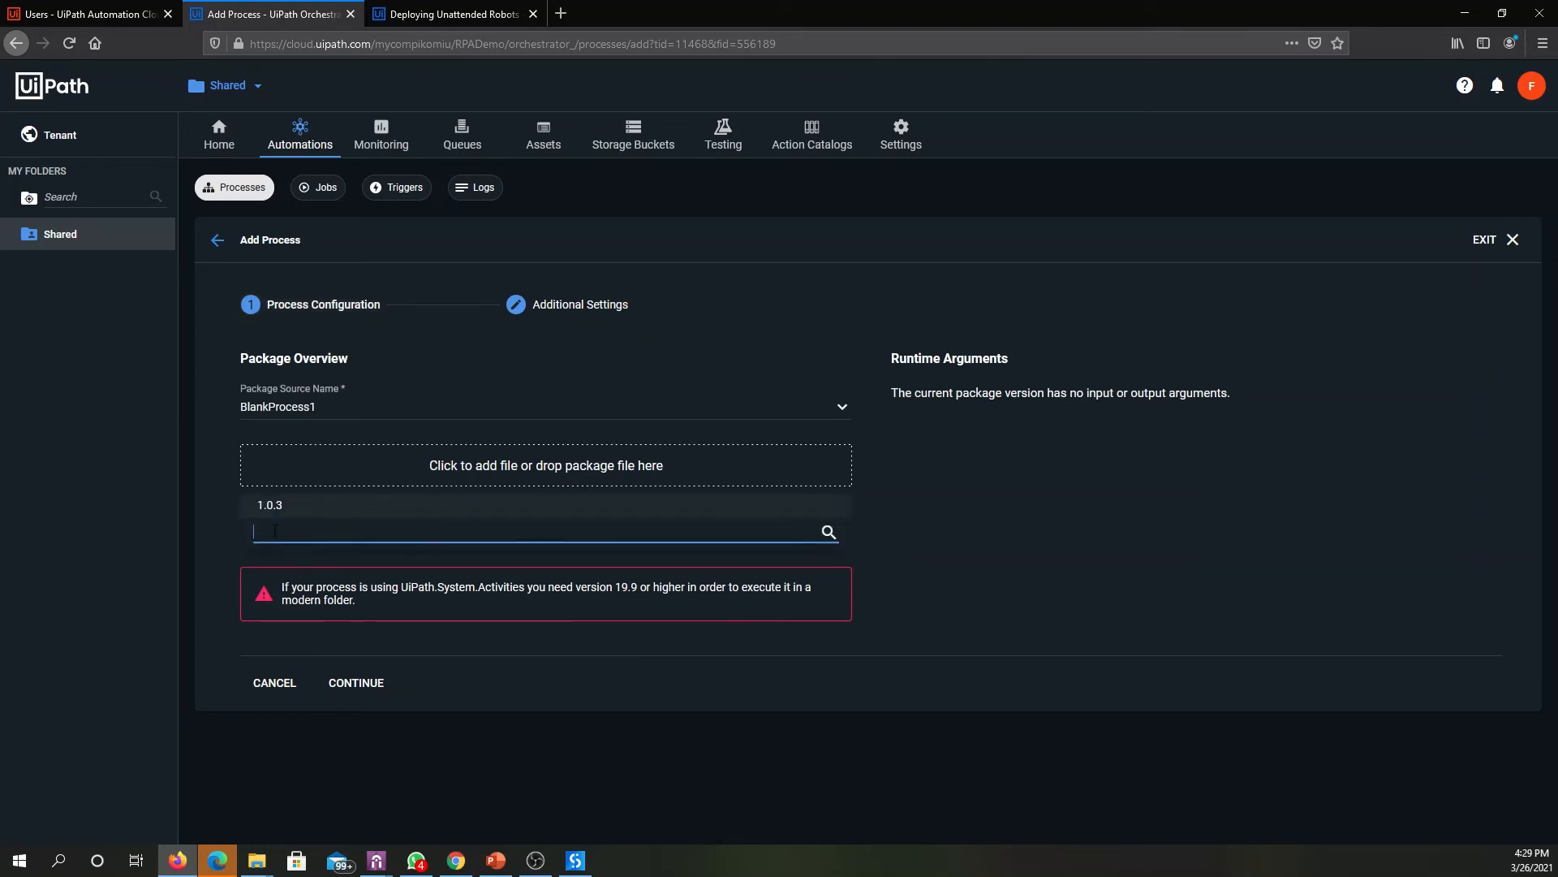
left_click(276, 507)
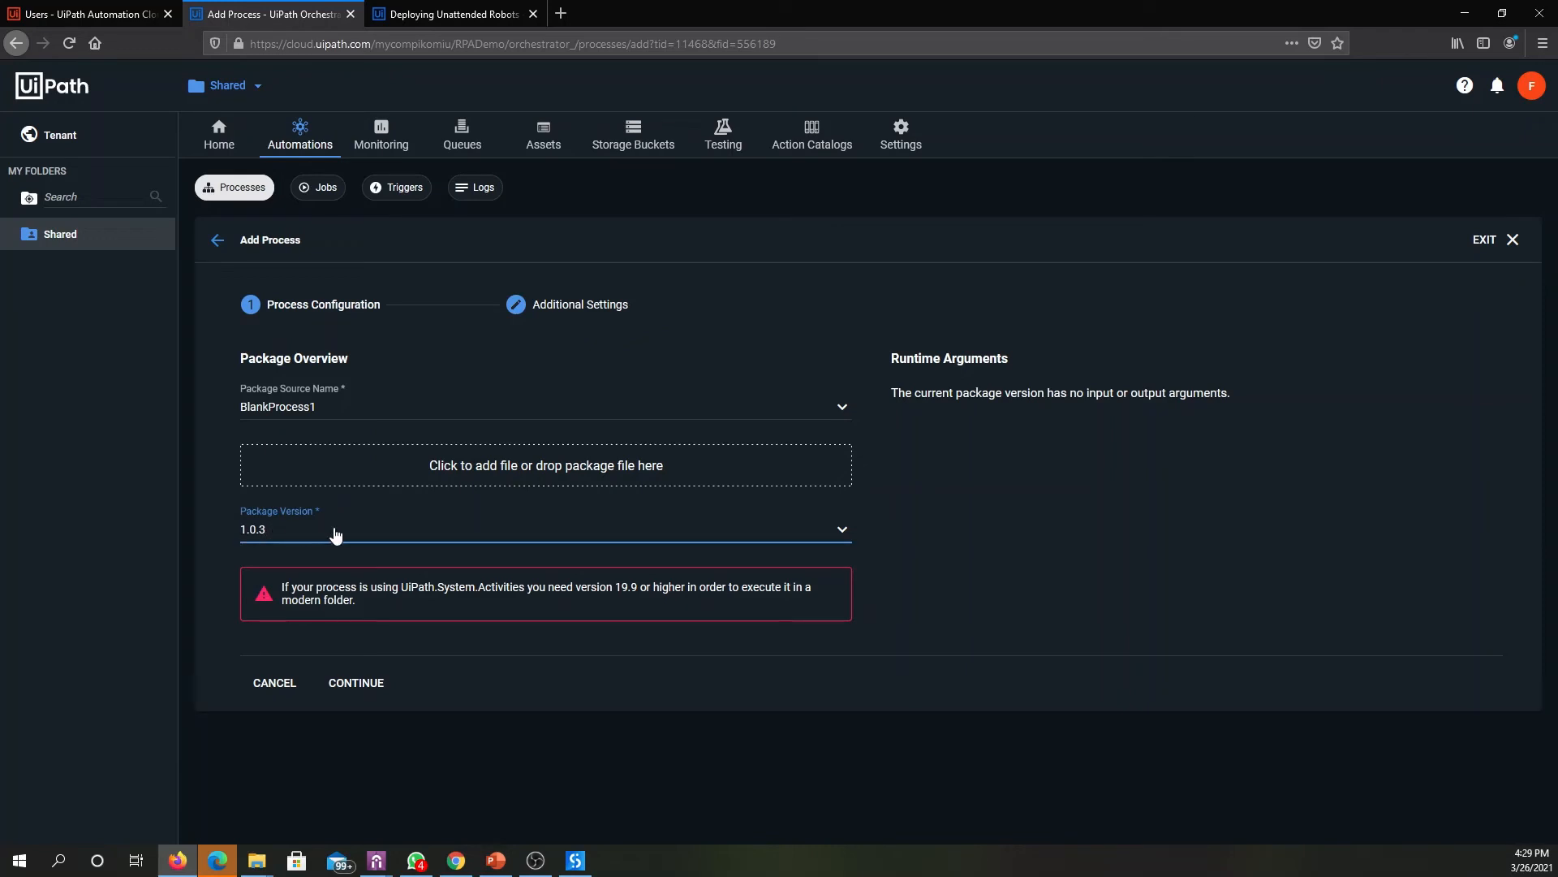
left_click(364, 687)
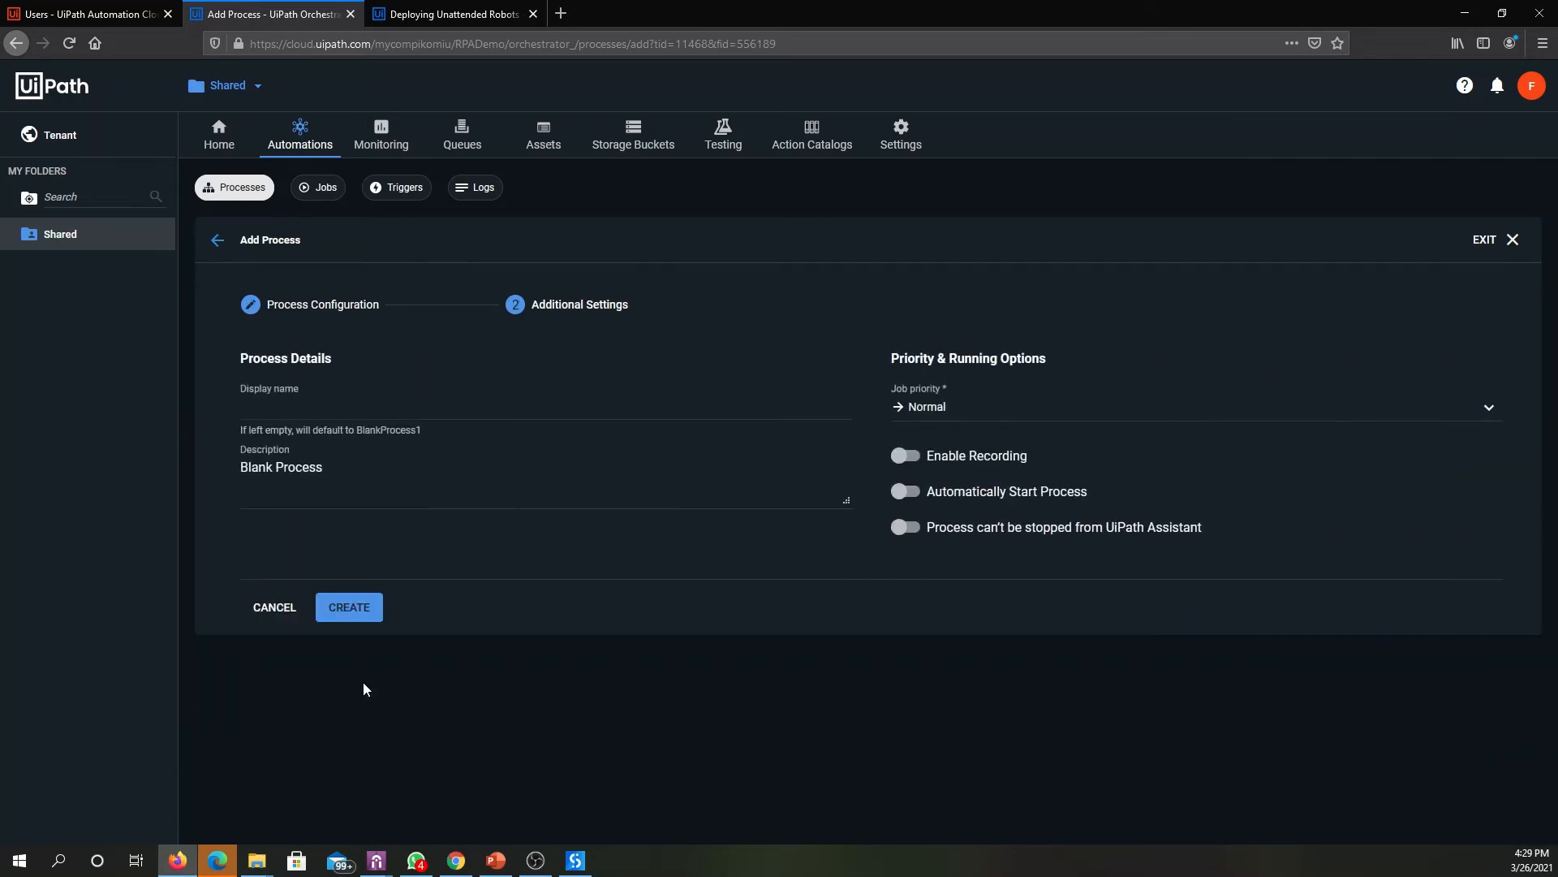
left_click(362, 622)
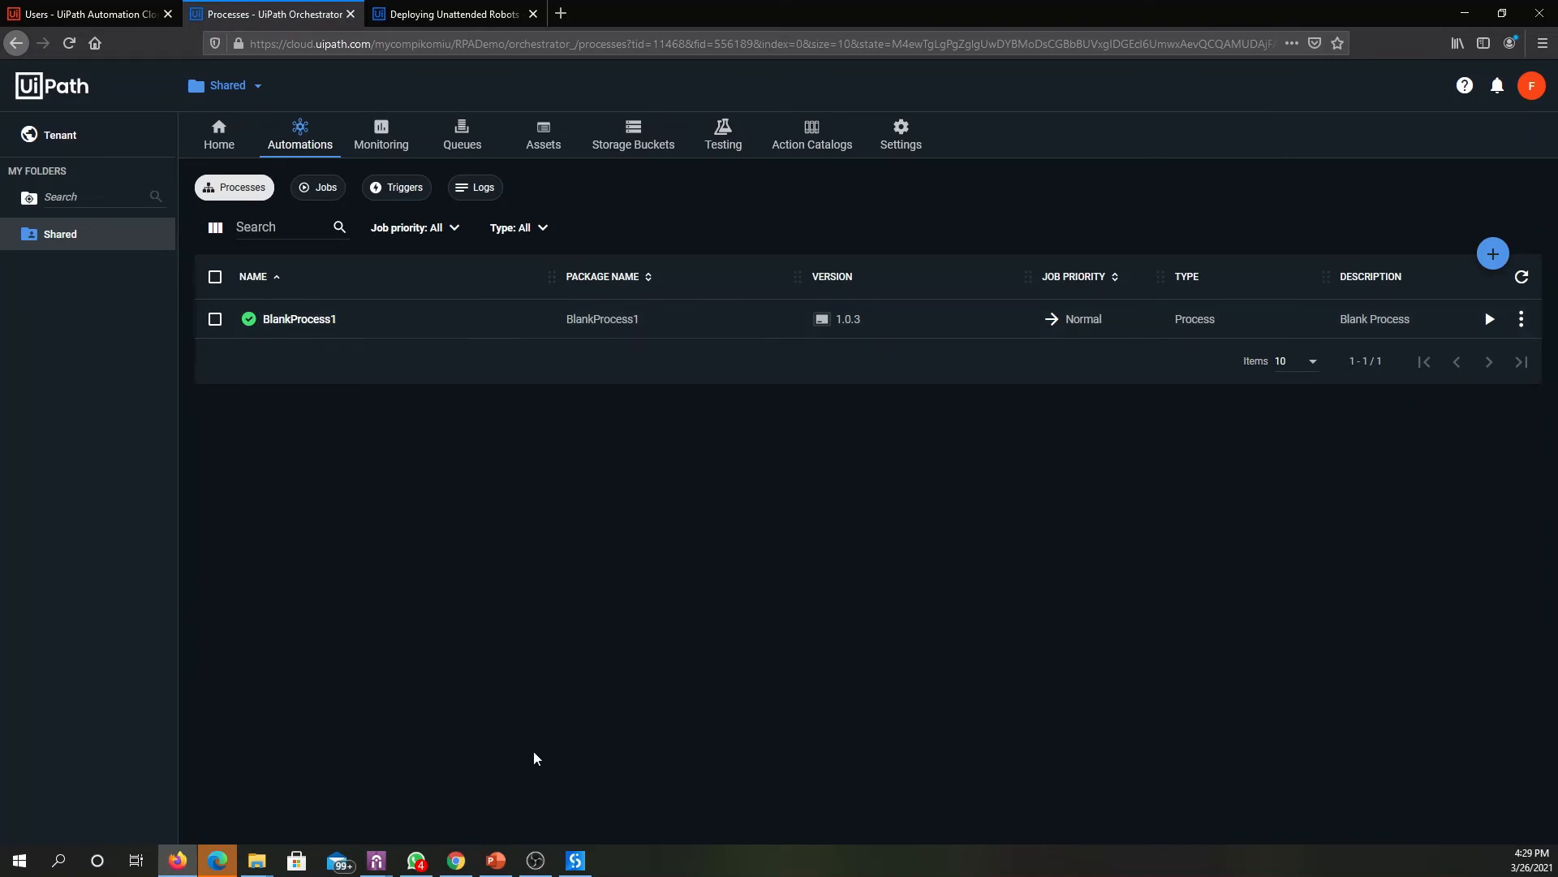
- Switch to UiPath Assistant, run BlankProcess1, and dismiss its message box
mouse_move(384, 867)
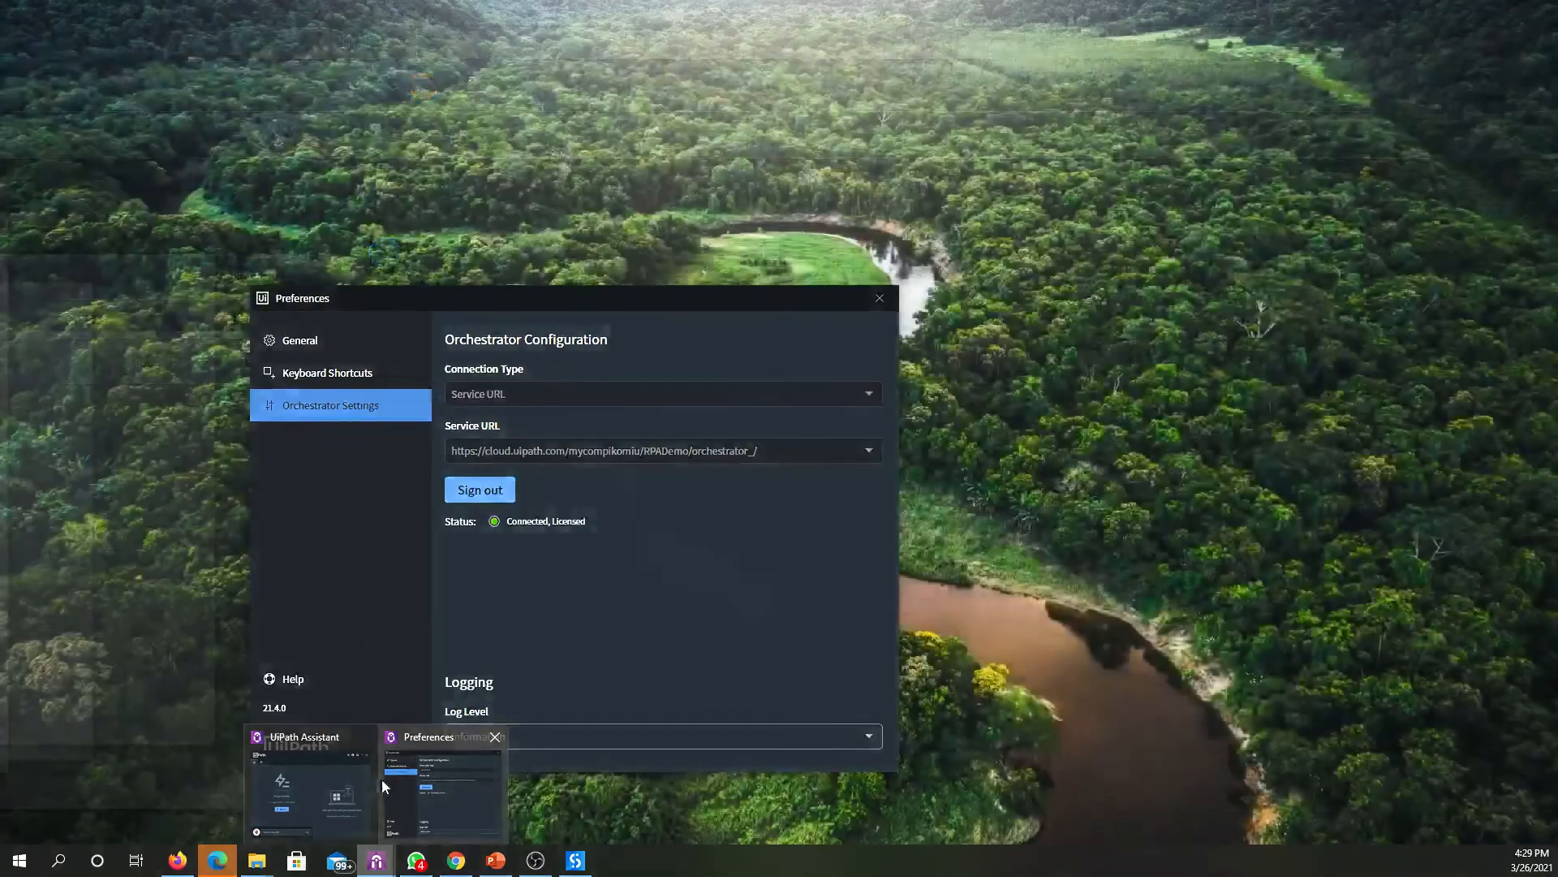
left_click(321, 782)
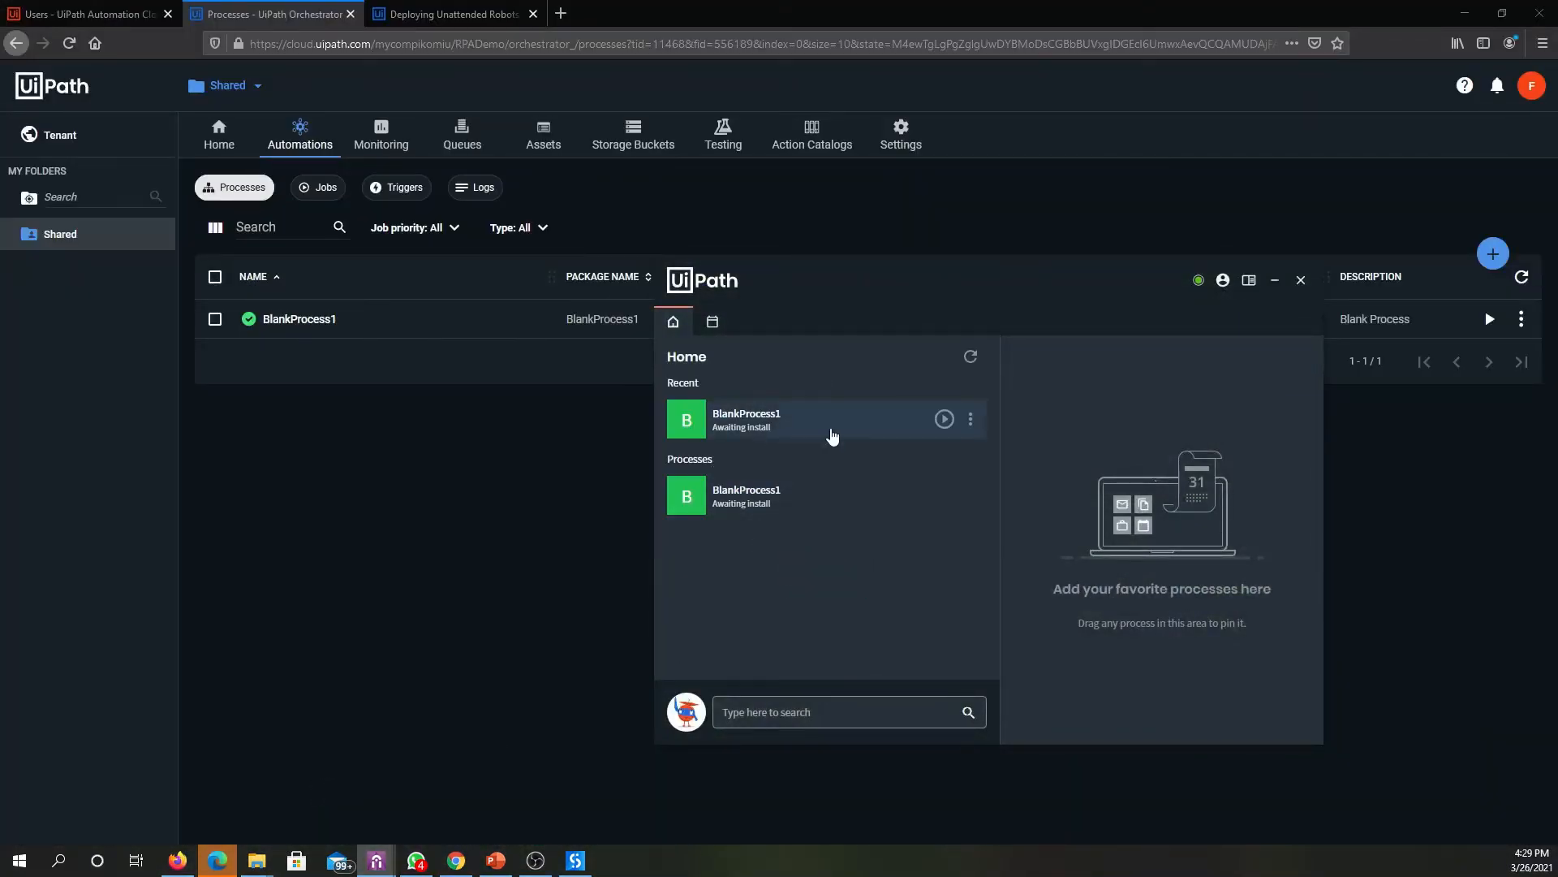
left_click(868, 419)
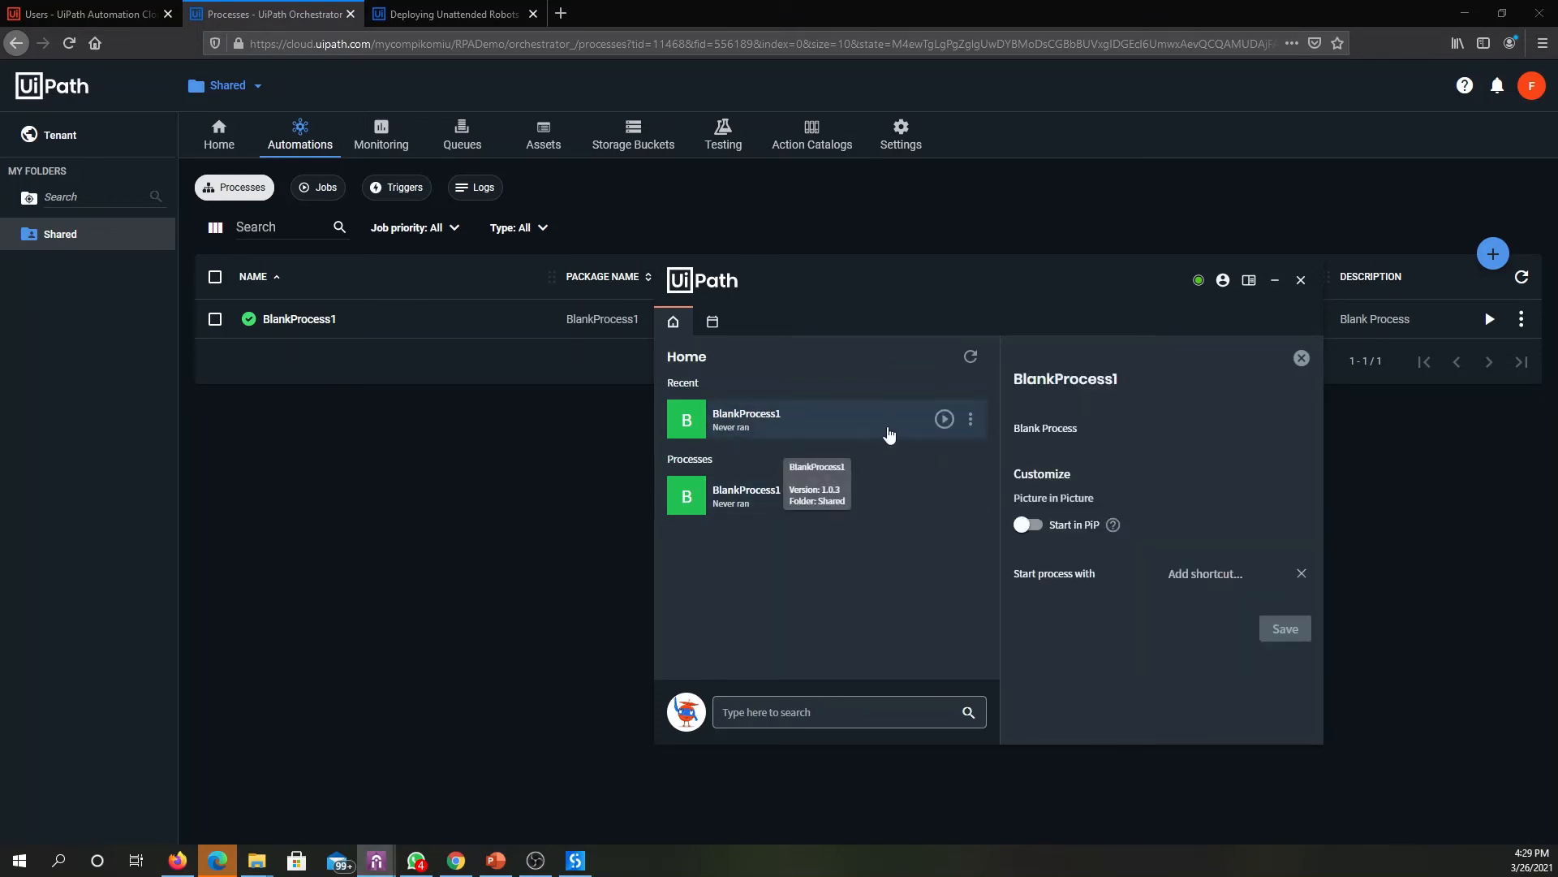
left_click(946, 422)
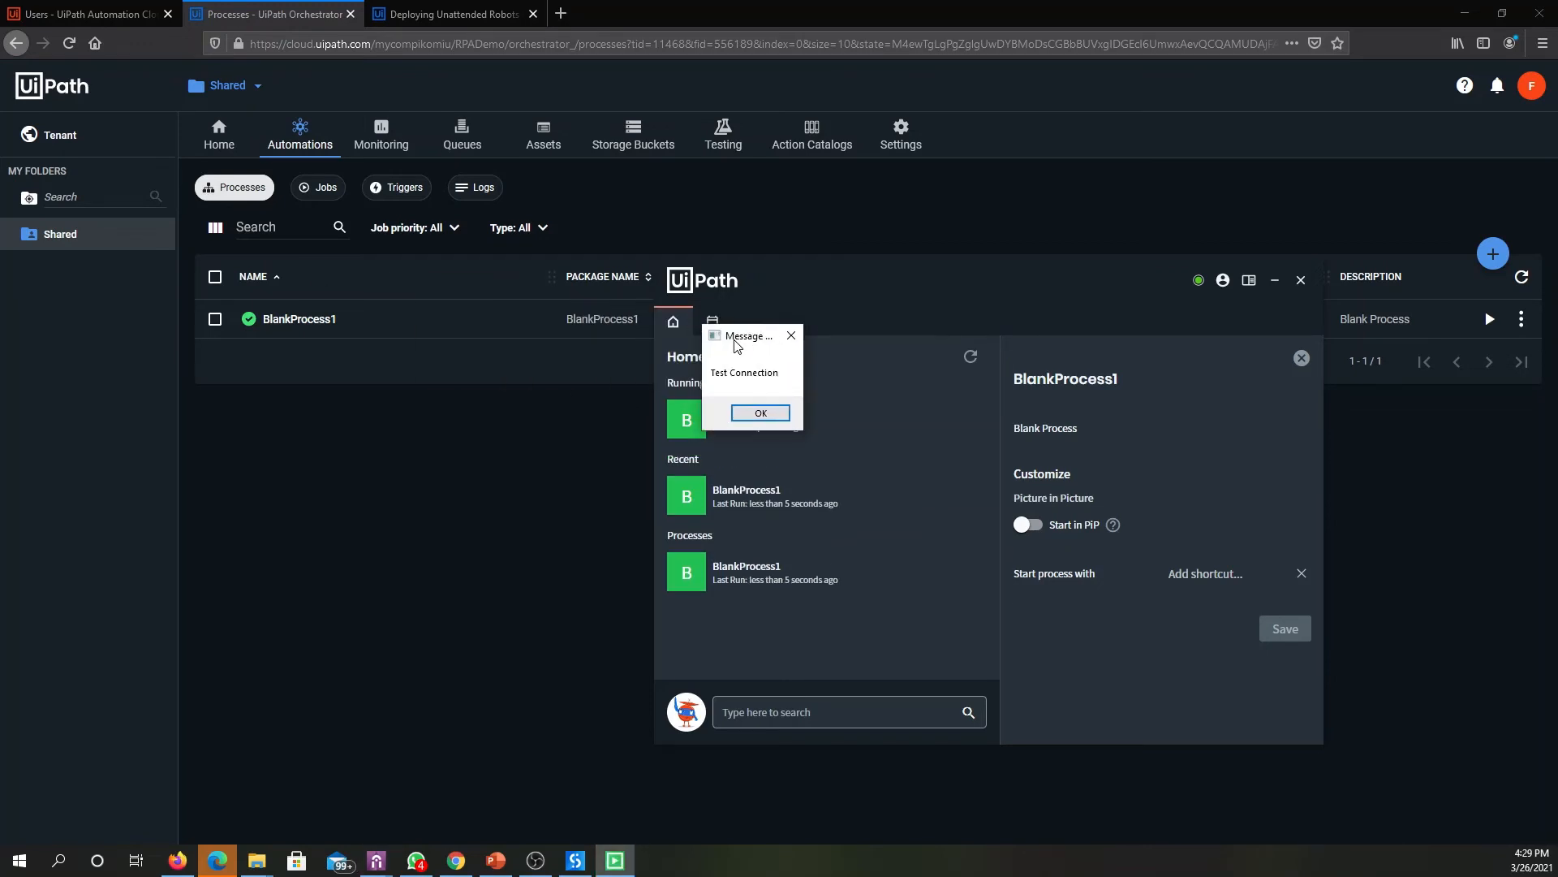
left_click(763, 413)
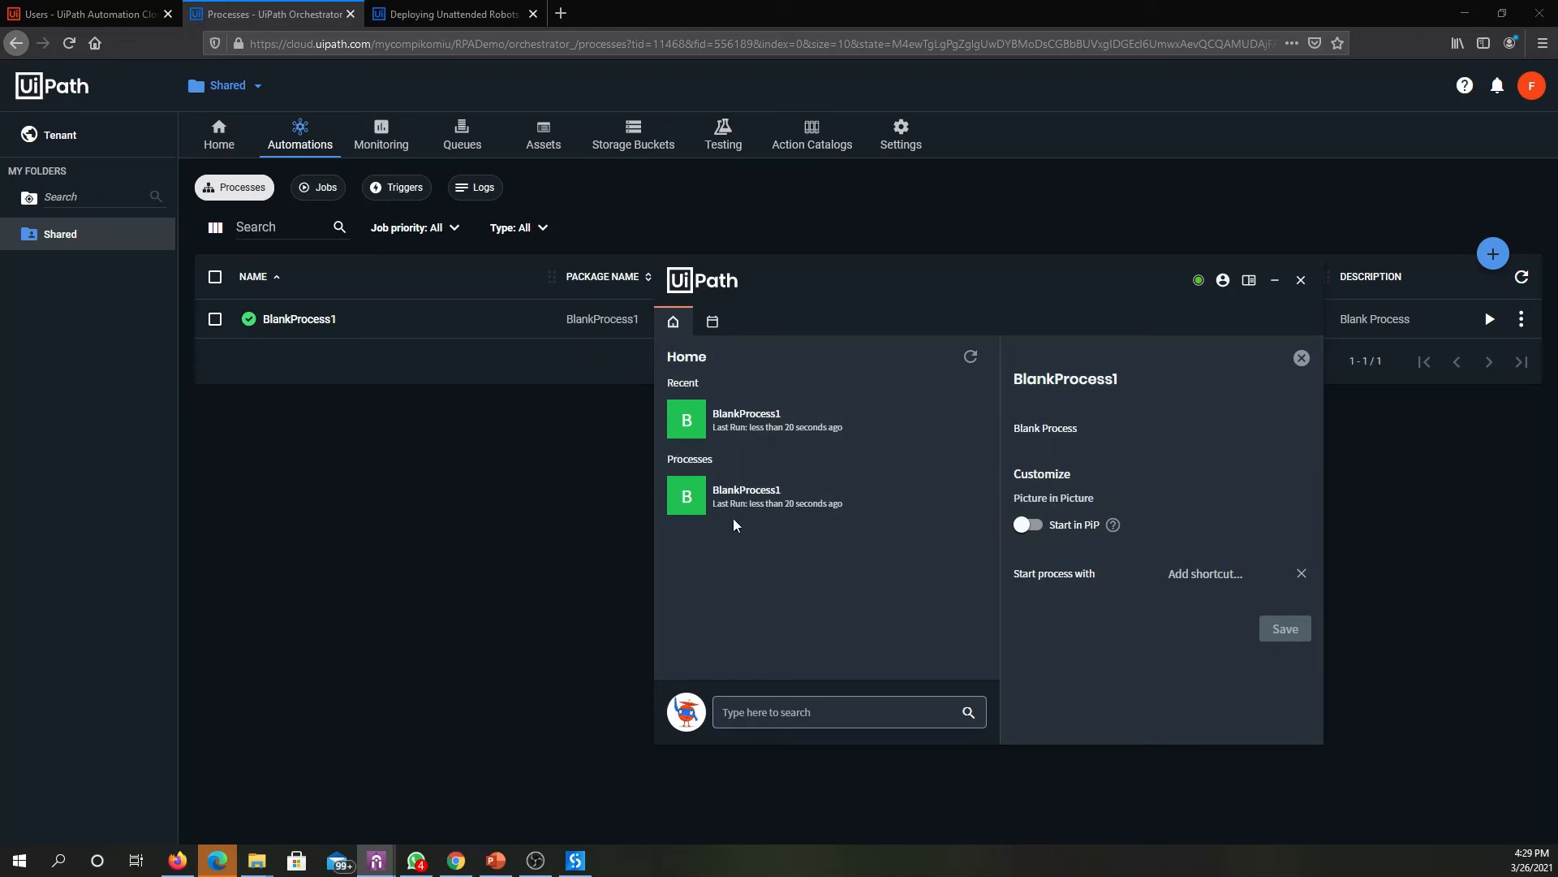
- Return to Orchestrator, edit the personal user account at tenant level, and enable automatic creation of an unattended robot
mouse_move(578, 859)
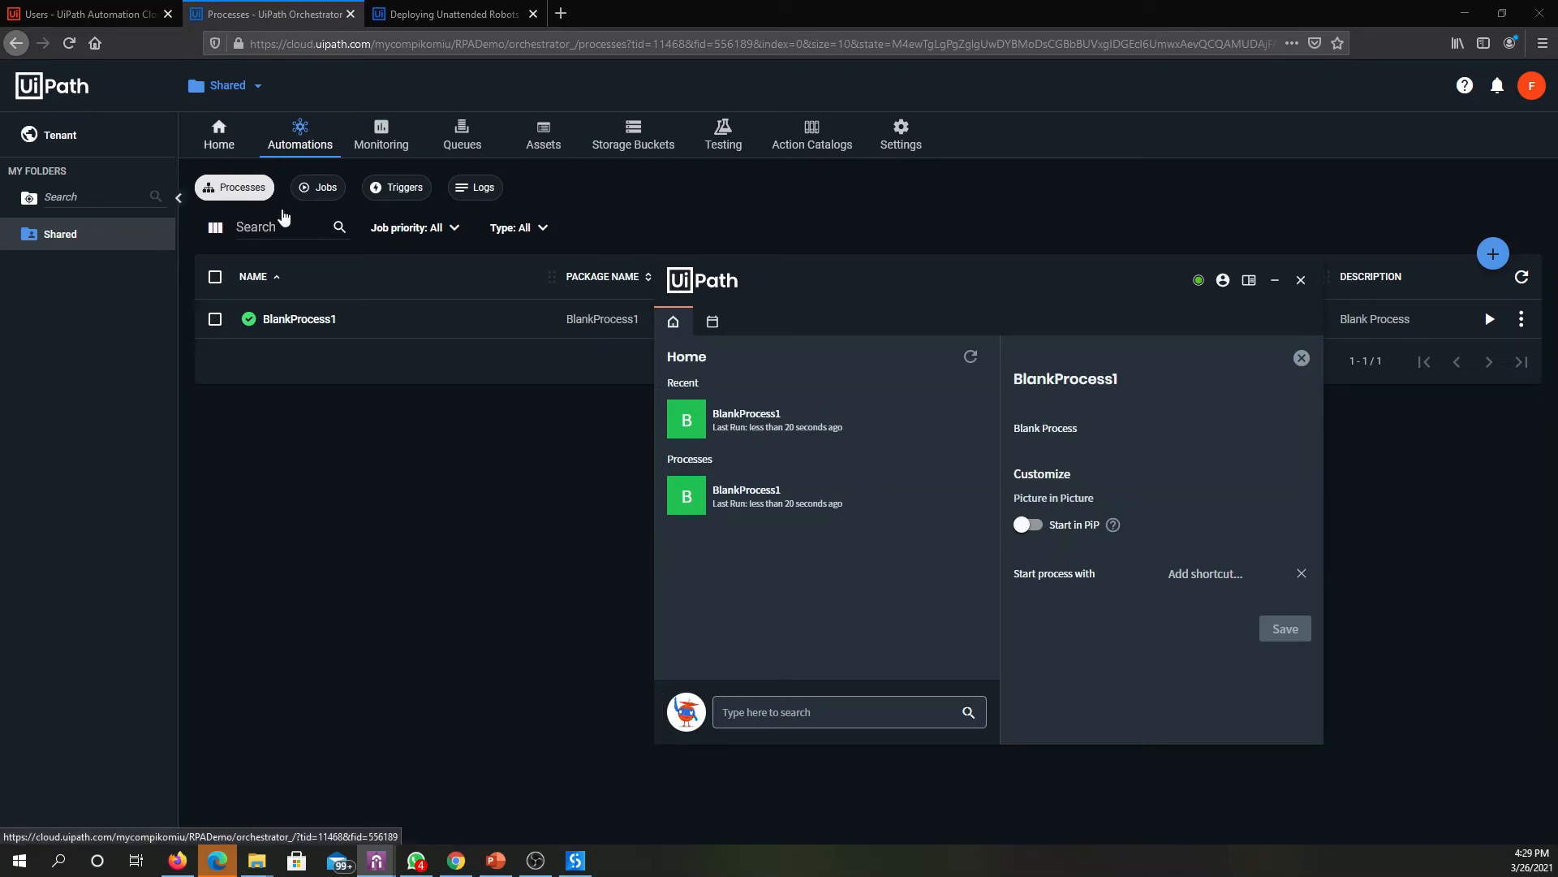
left_click(585, 597)
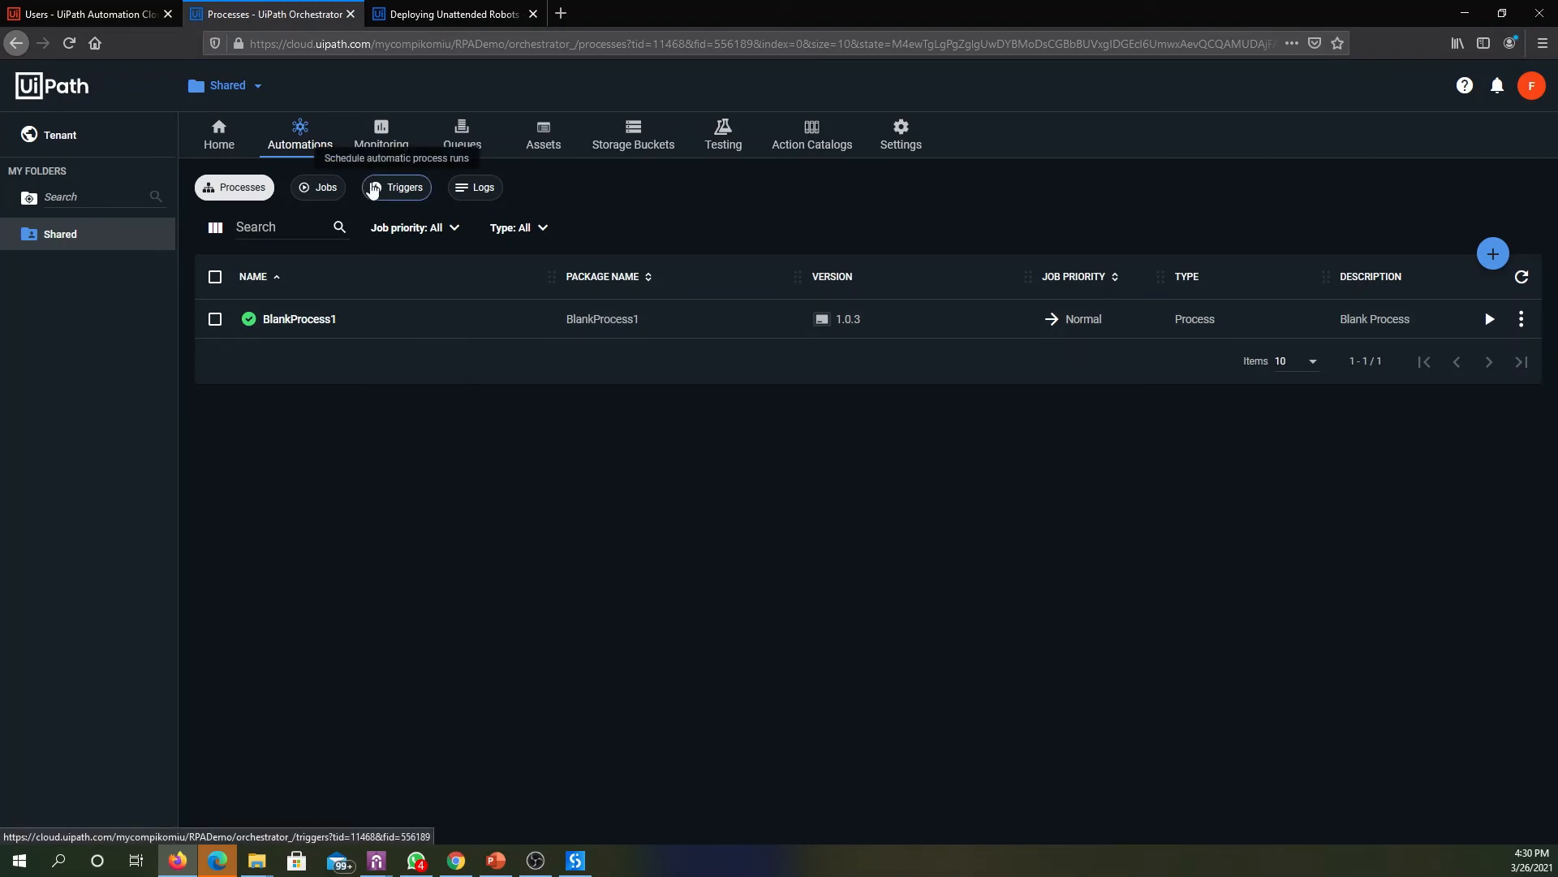
left_click(59, 136)
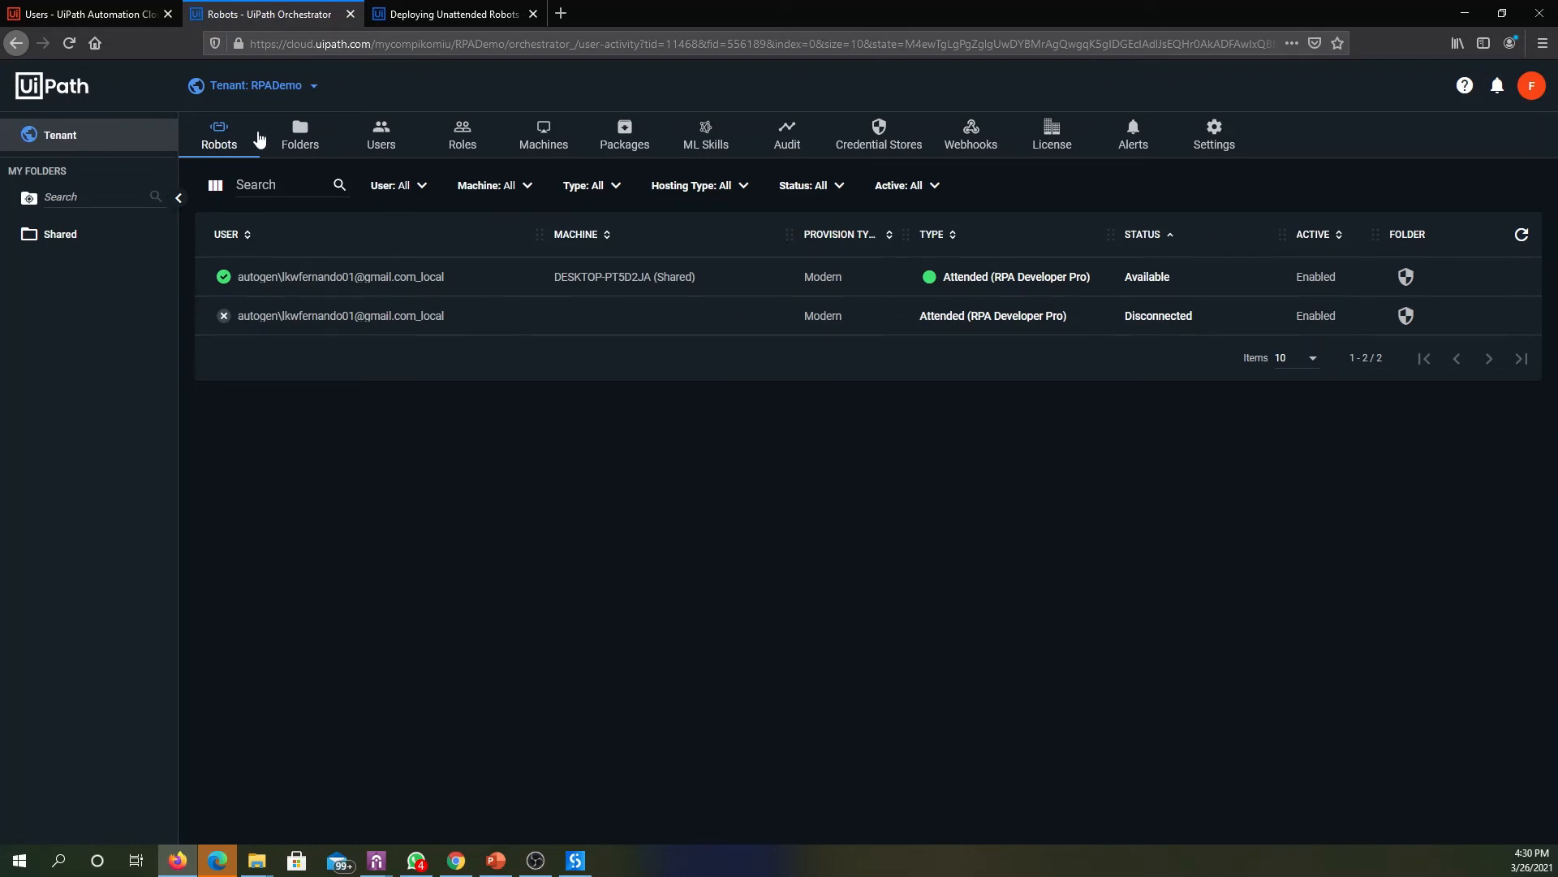
left_click(375, 140)
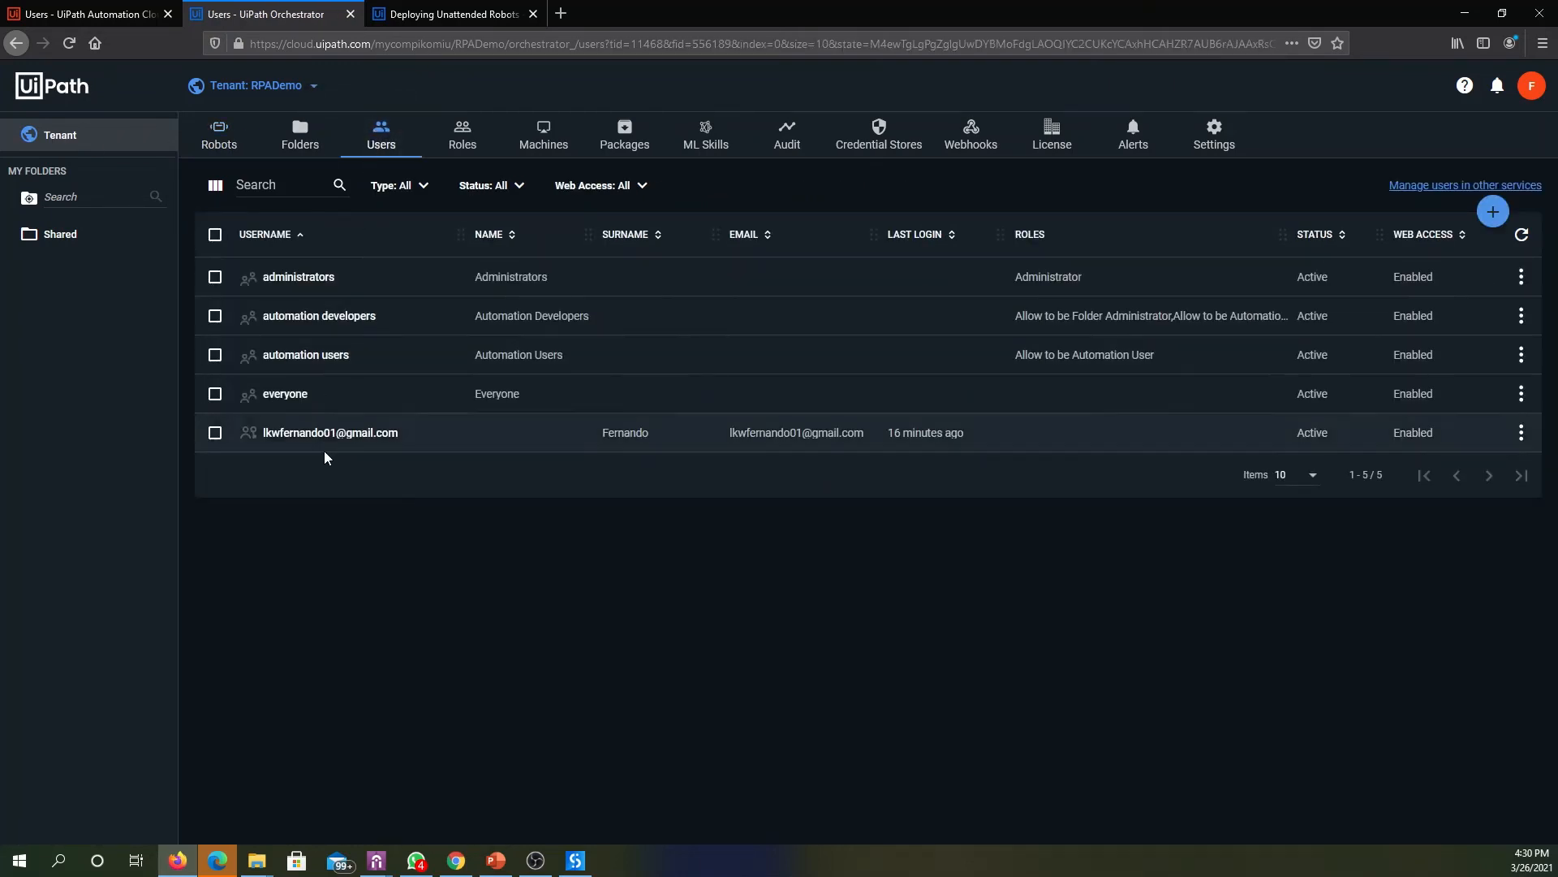
left_click(1521, 432)
left_click(1424, 468)
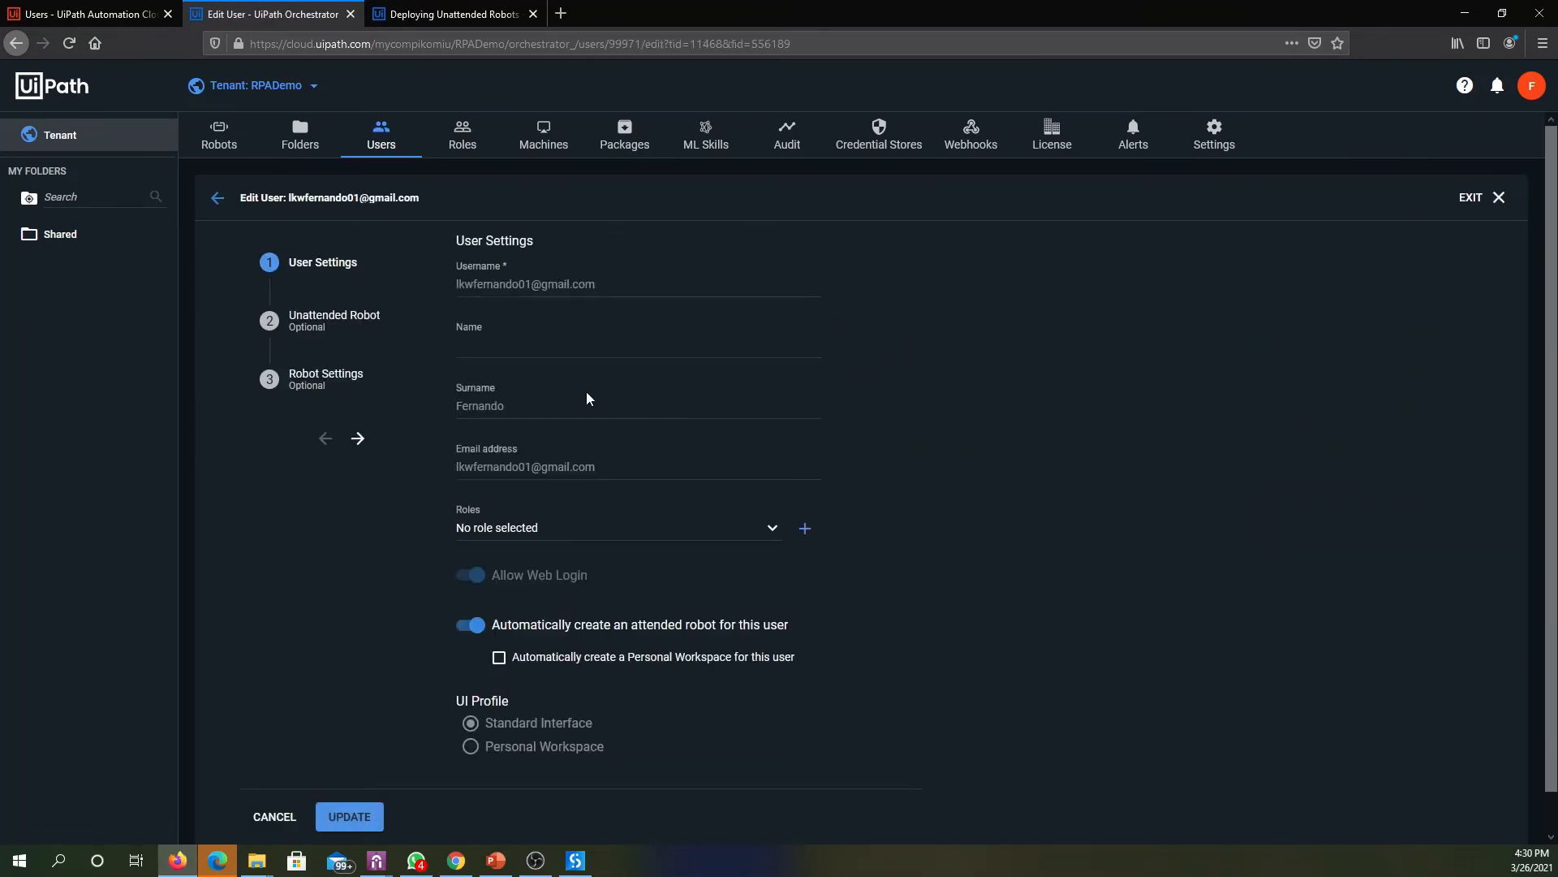
left_click(366, 320)
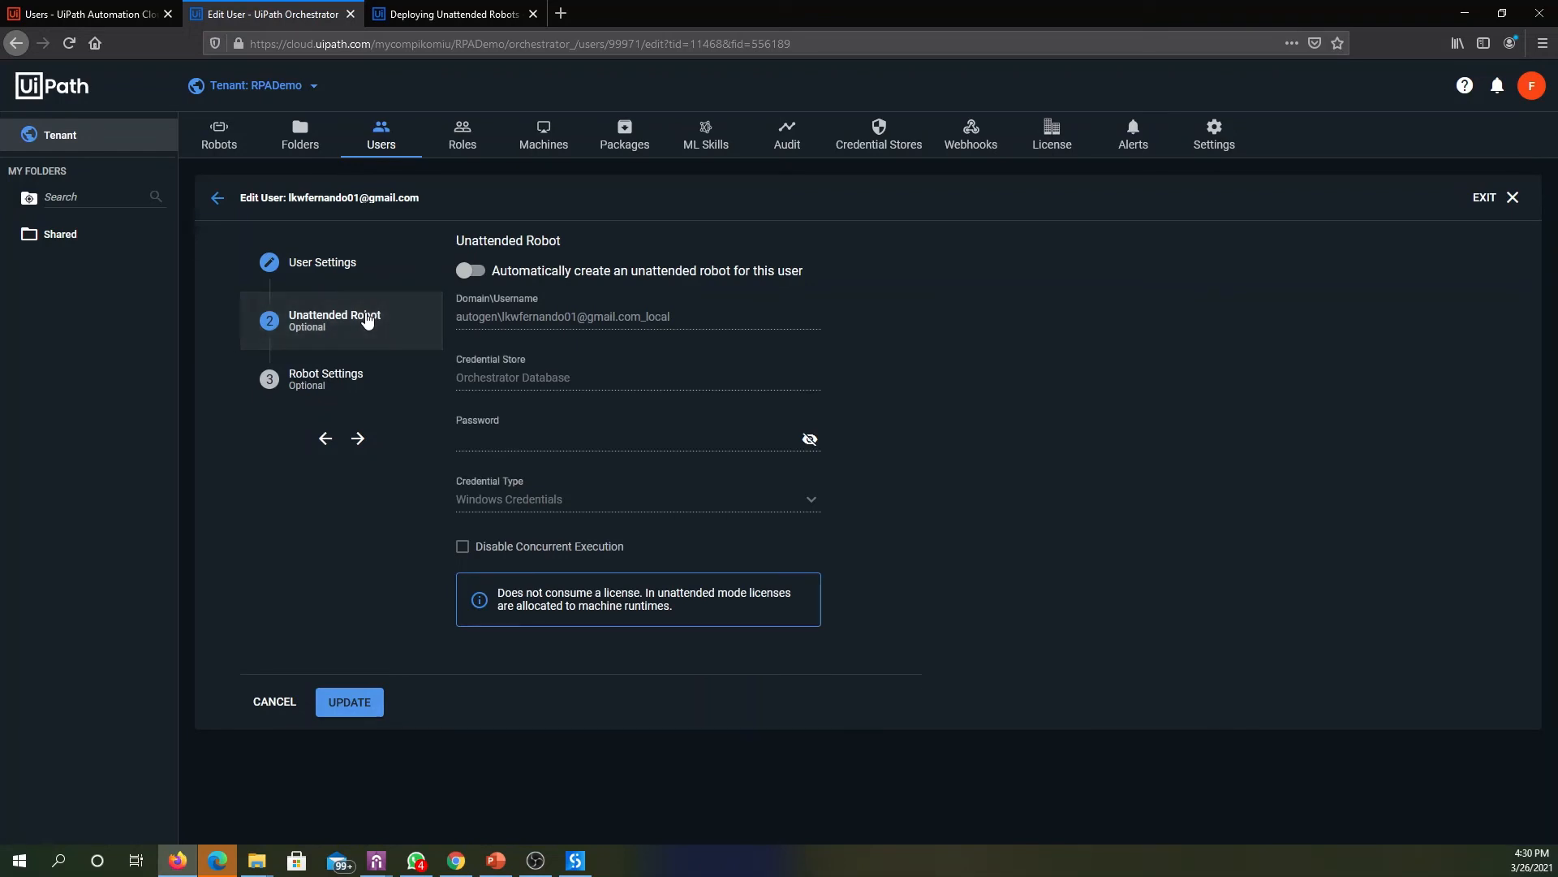
left_click(472, 274)
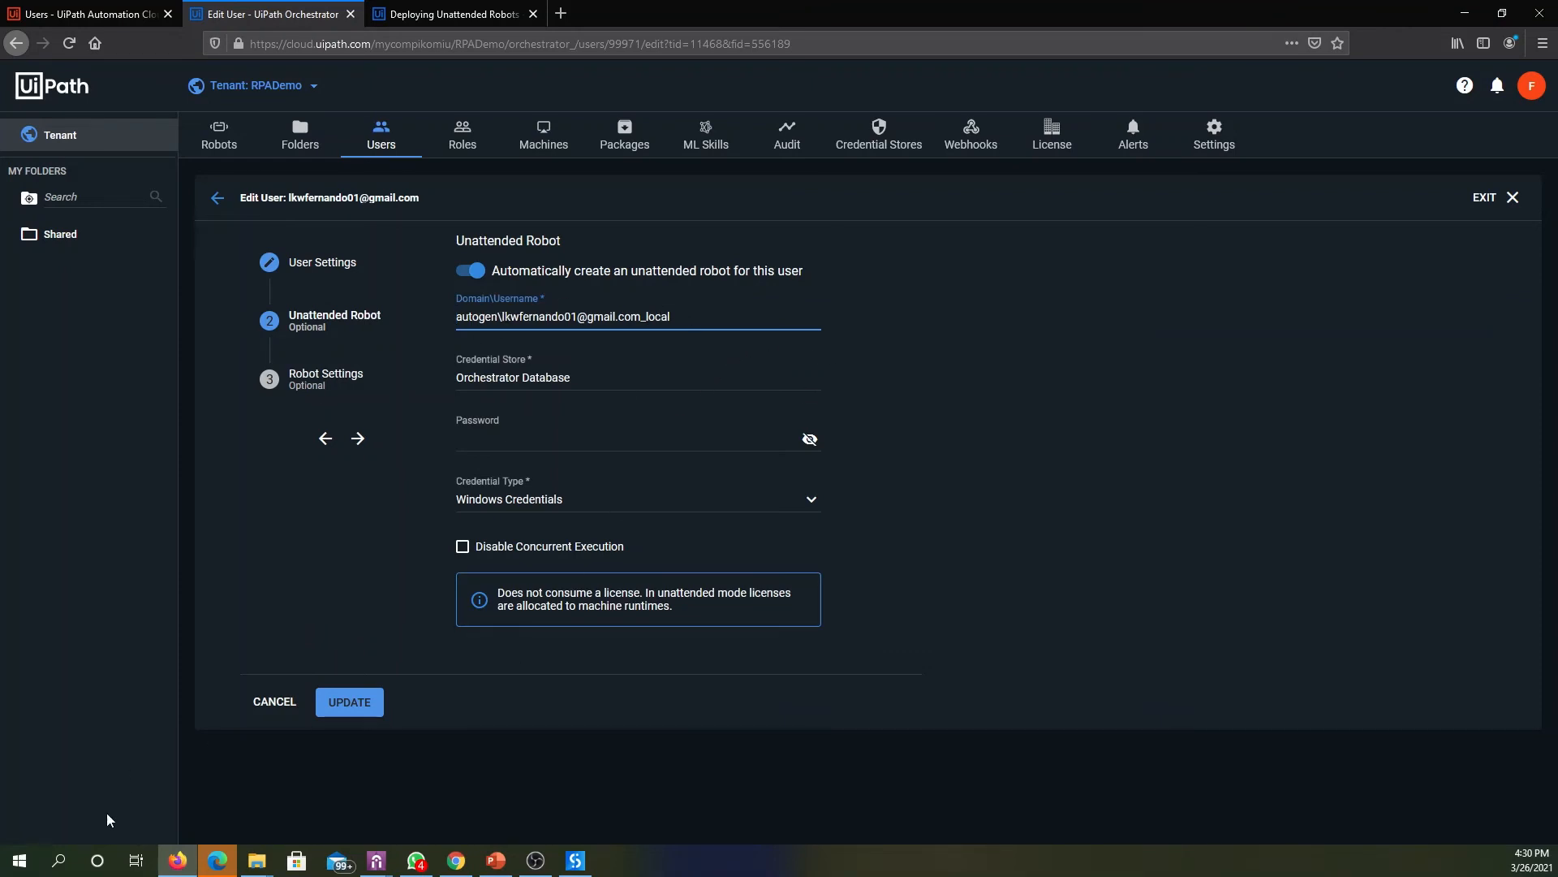
- Open Command Prompt, run whoami, and copy the returned domain and username before returning to the user form
left_click(32, 863)
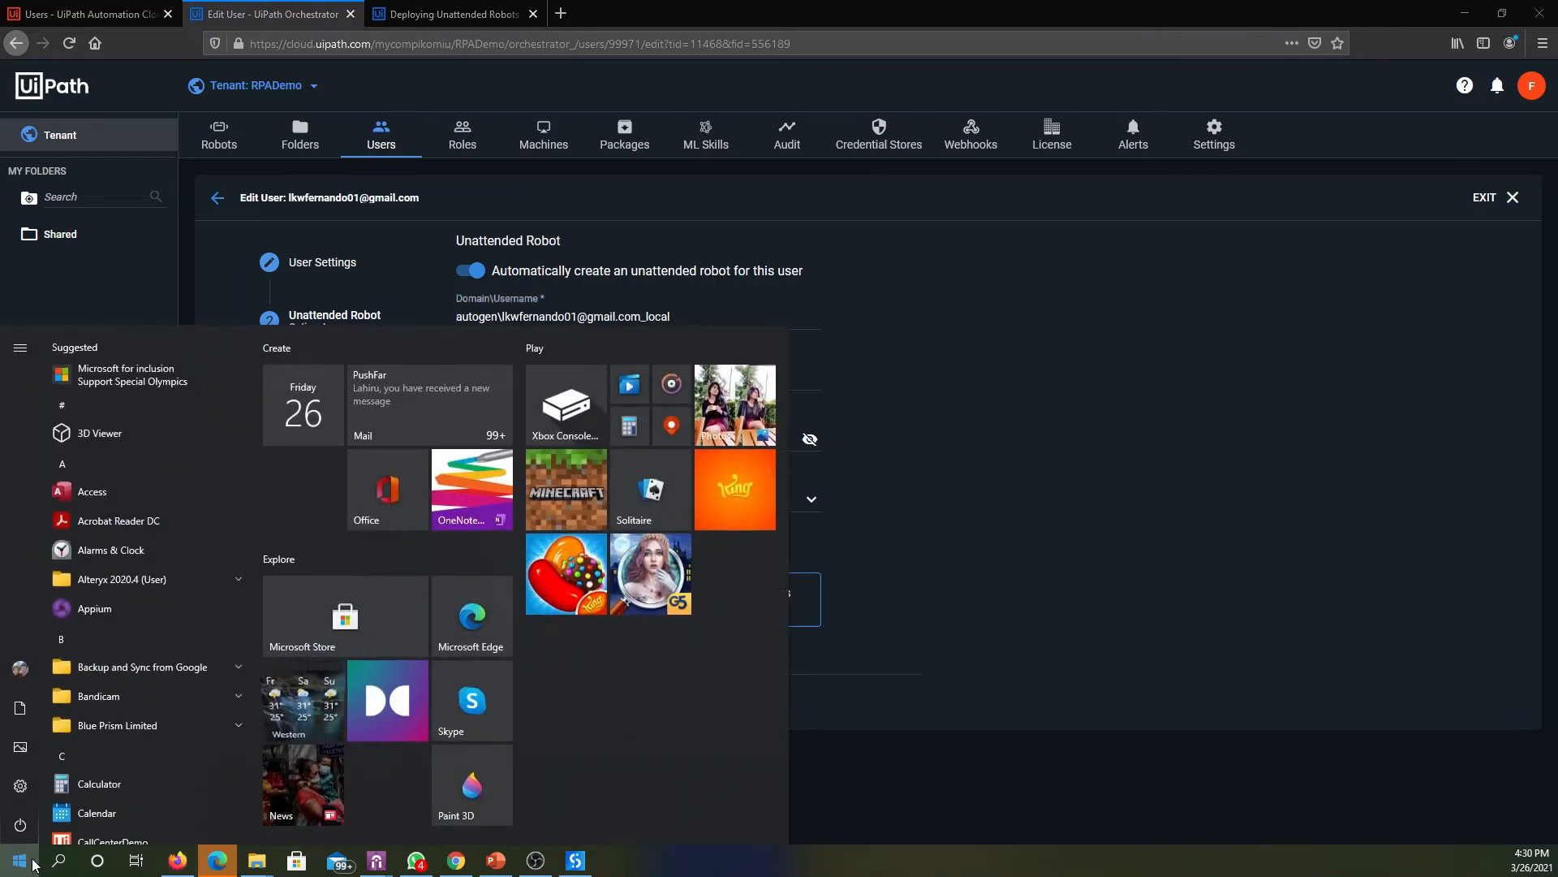
type("cmd")
key("Return")
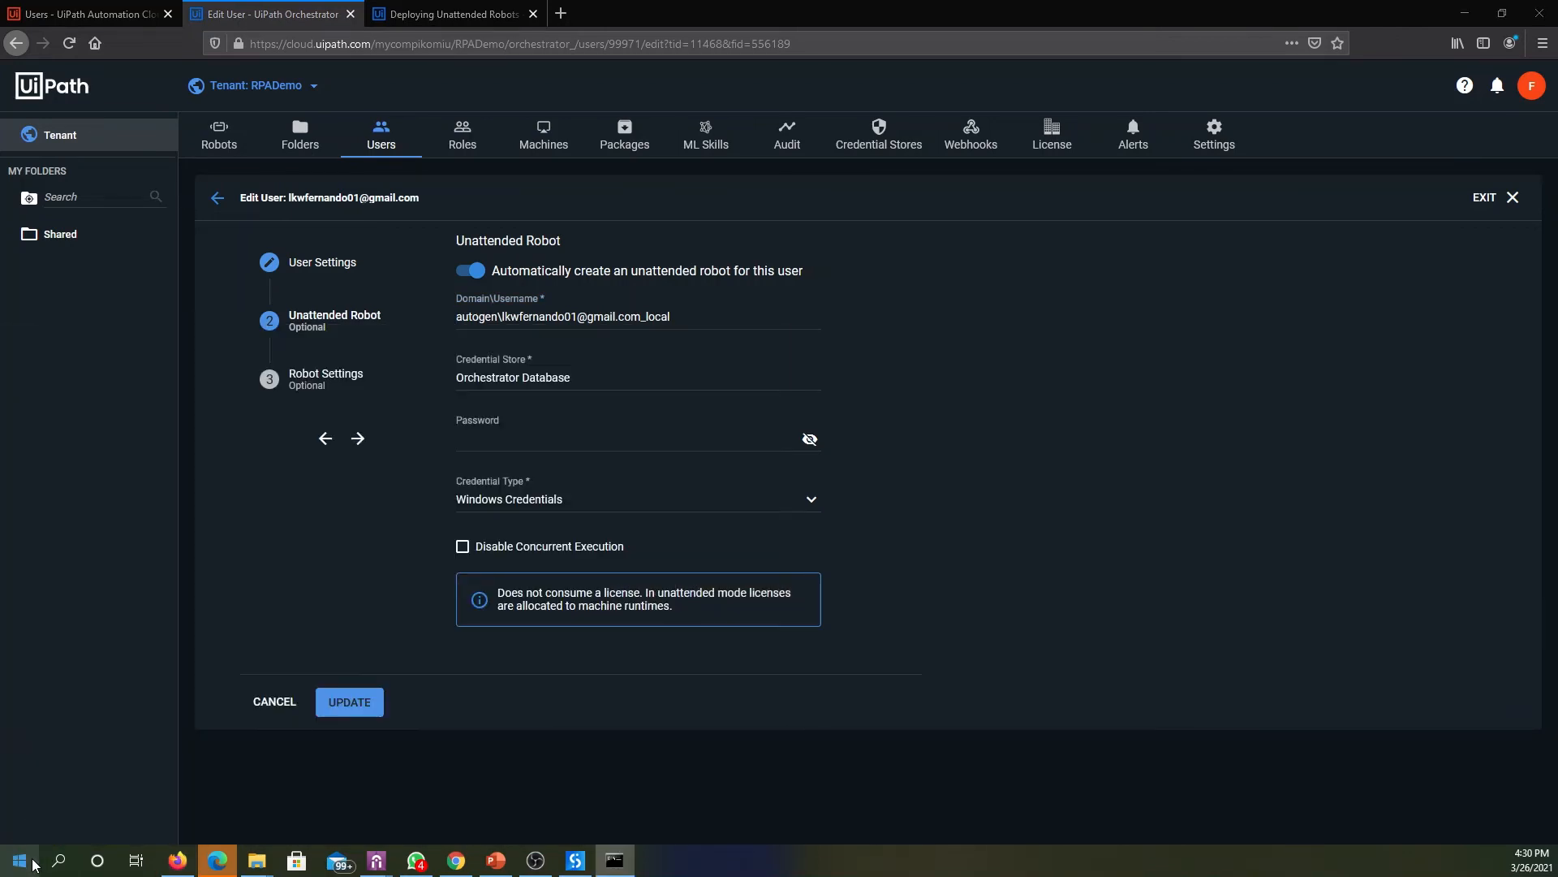
left_click_drag(696, 255, 965, 285)
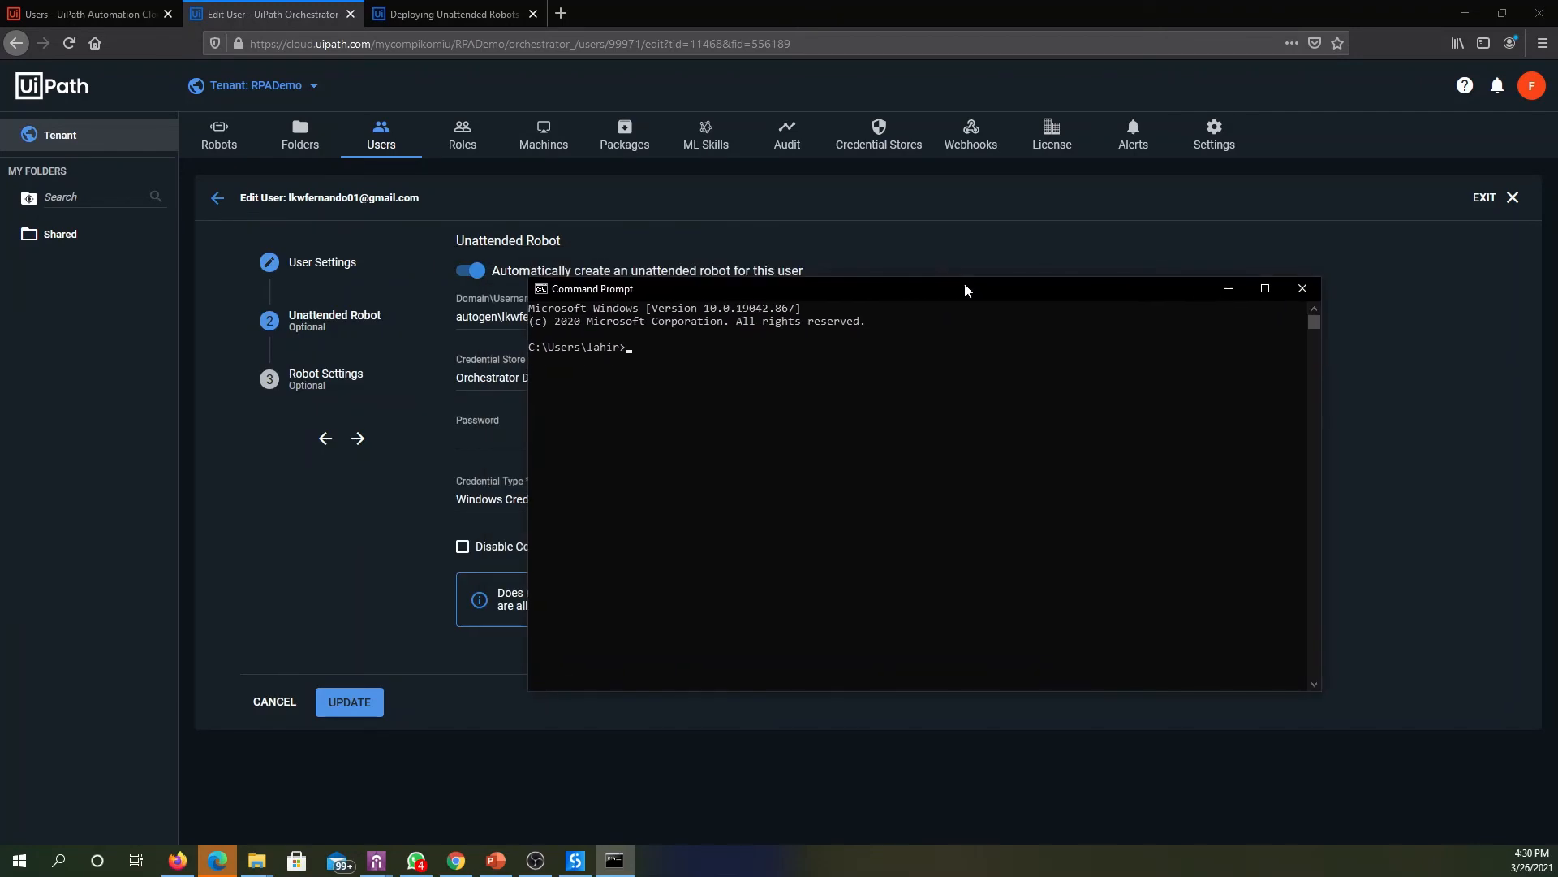
type("whoami")
key("Return")
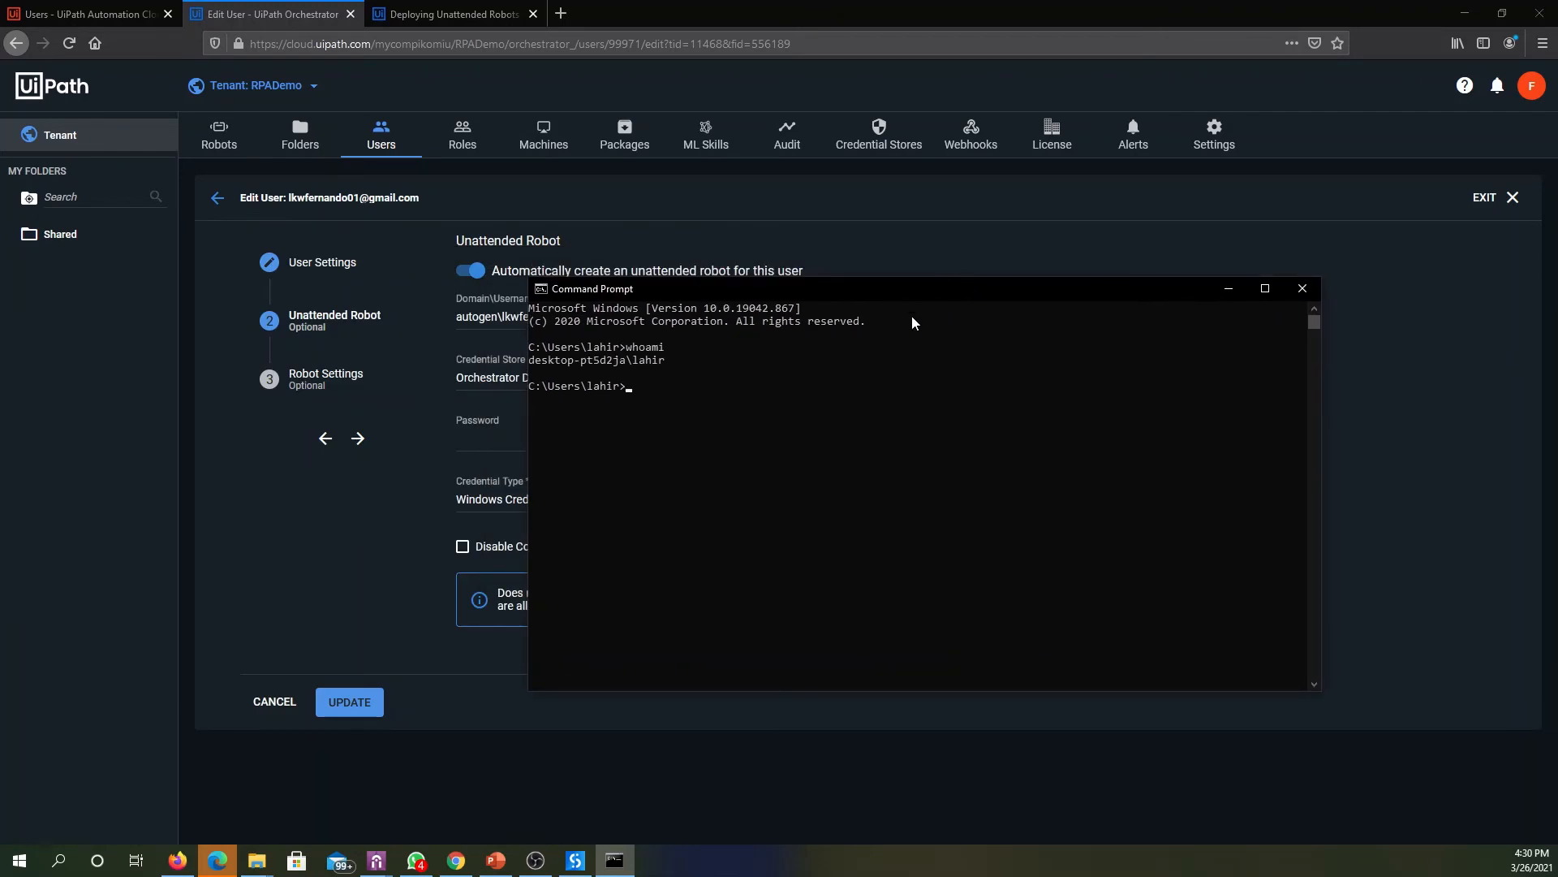
left_click_drag(669, 361, 535, 367)
key("ctrl+c")
left_click(309, 519)
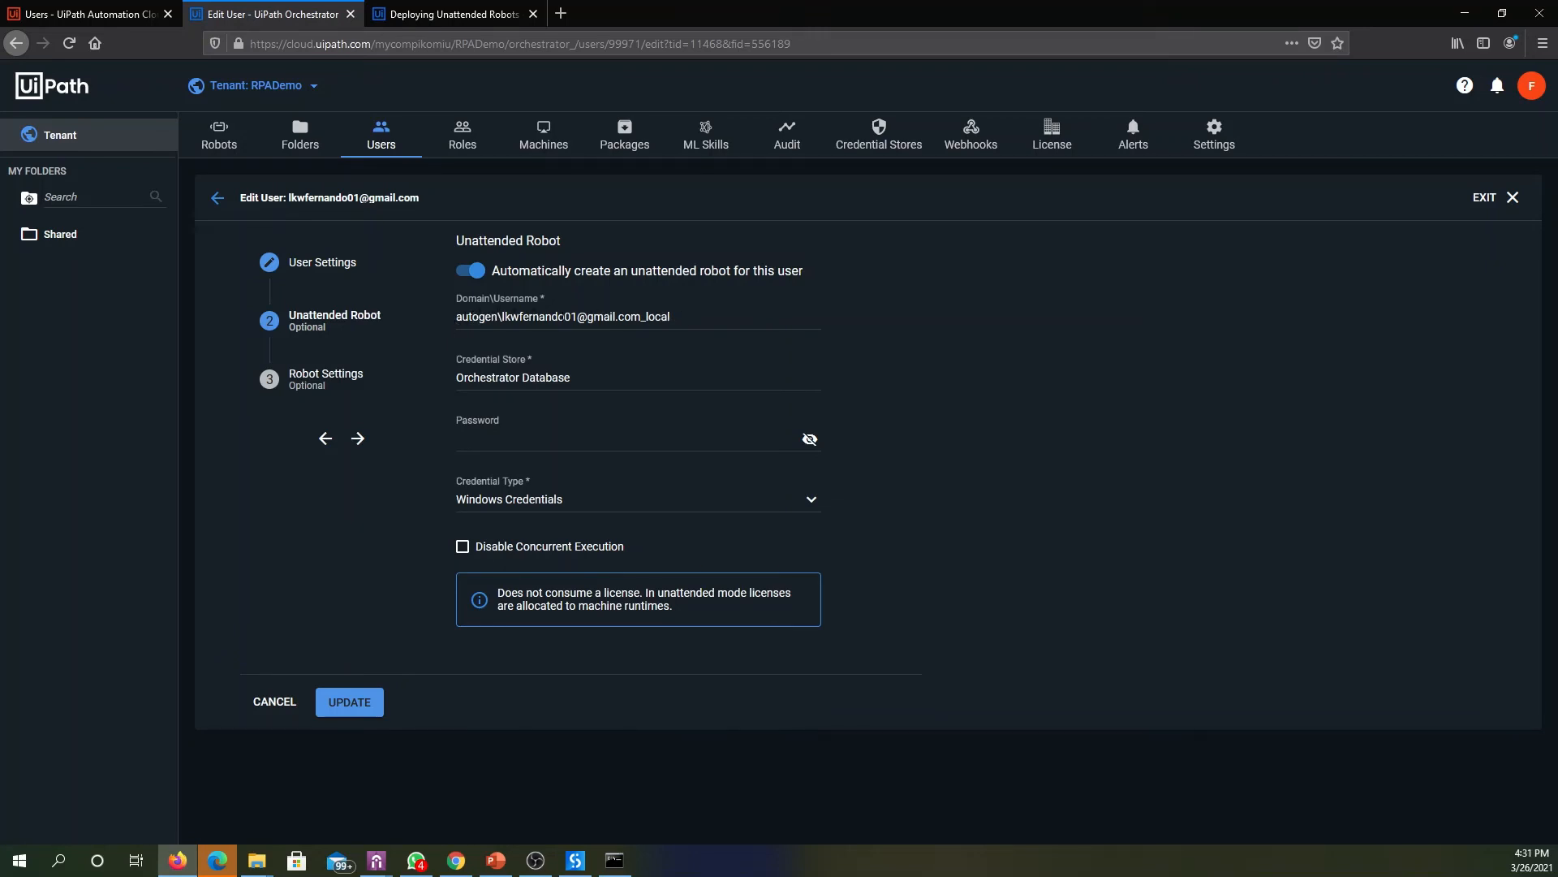
- Replace the unattended robot's Domain\Username with the copied machine account, enter the Windows account password, and update the user
left_click_drag(682, 317, 353, 306)
key("BackSpace")
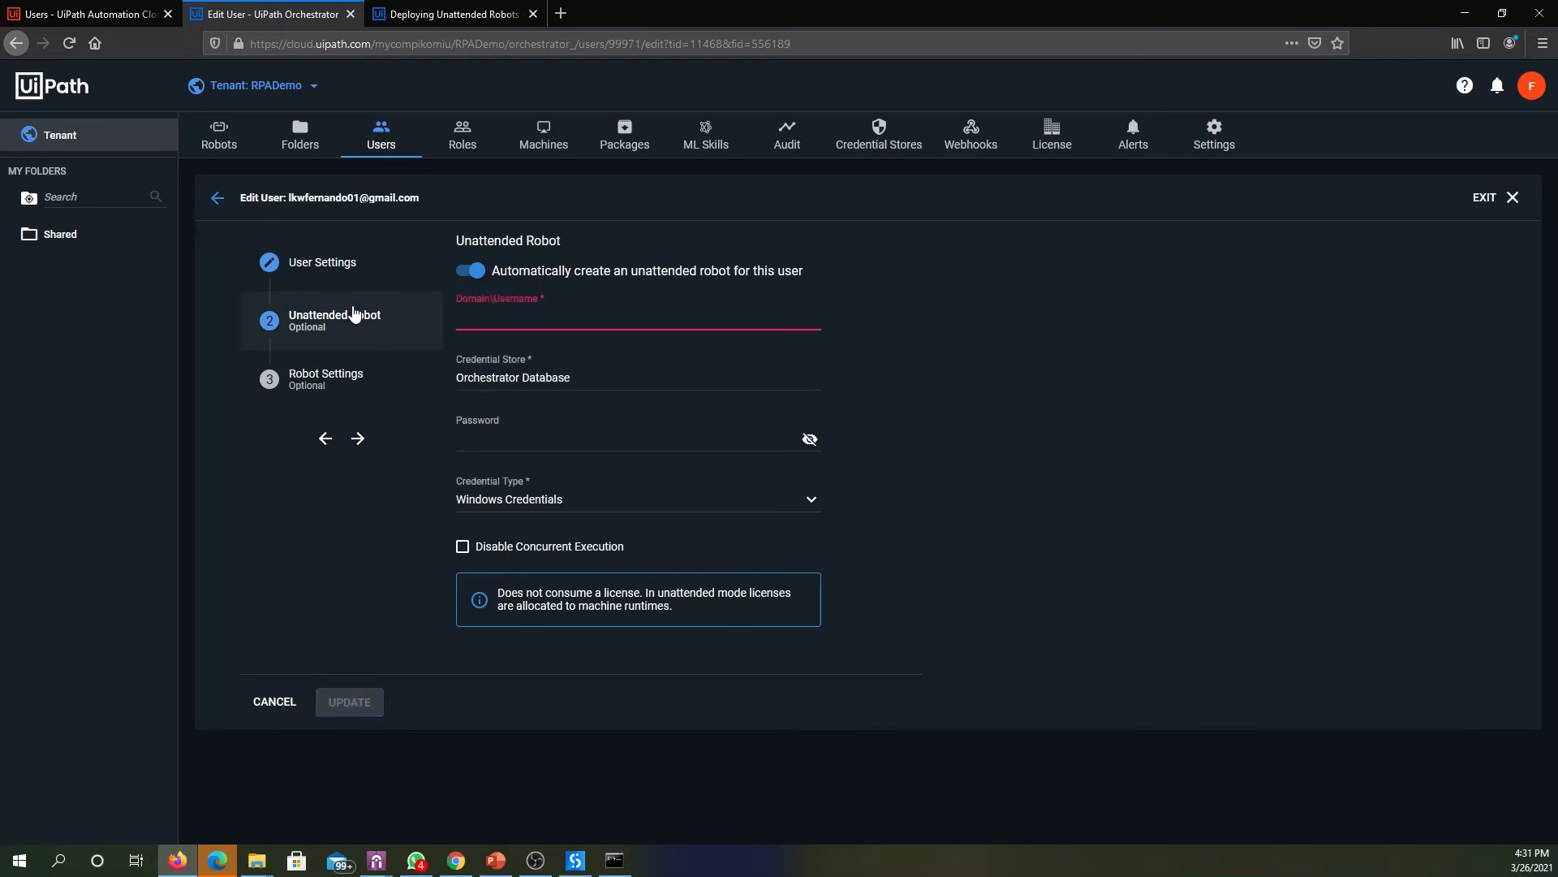
key("ctrl+v")
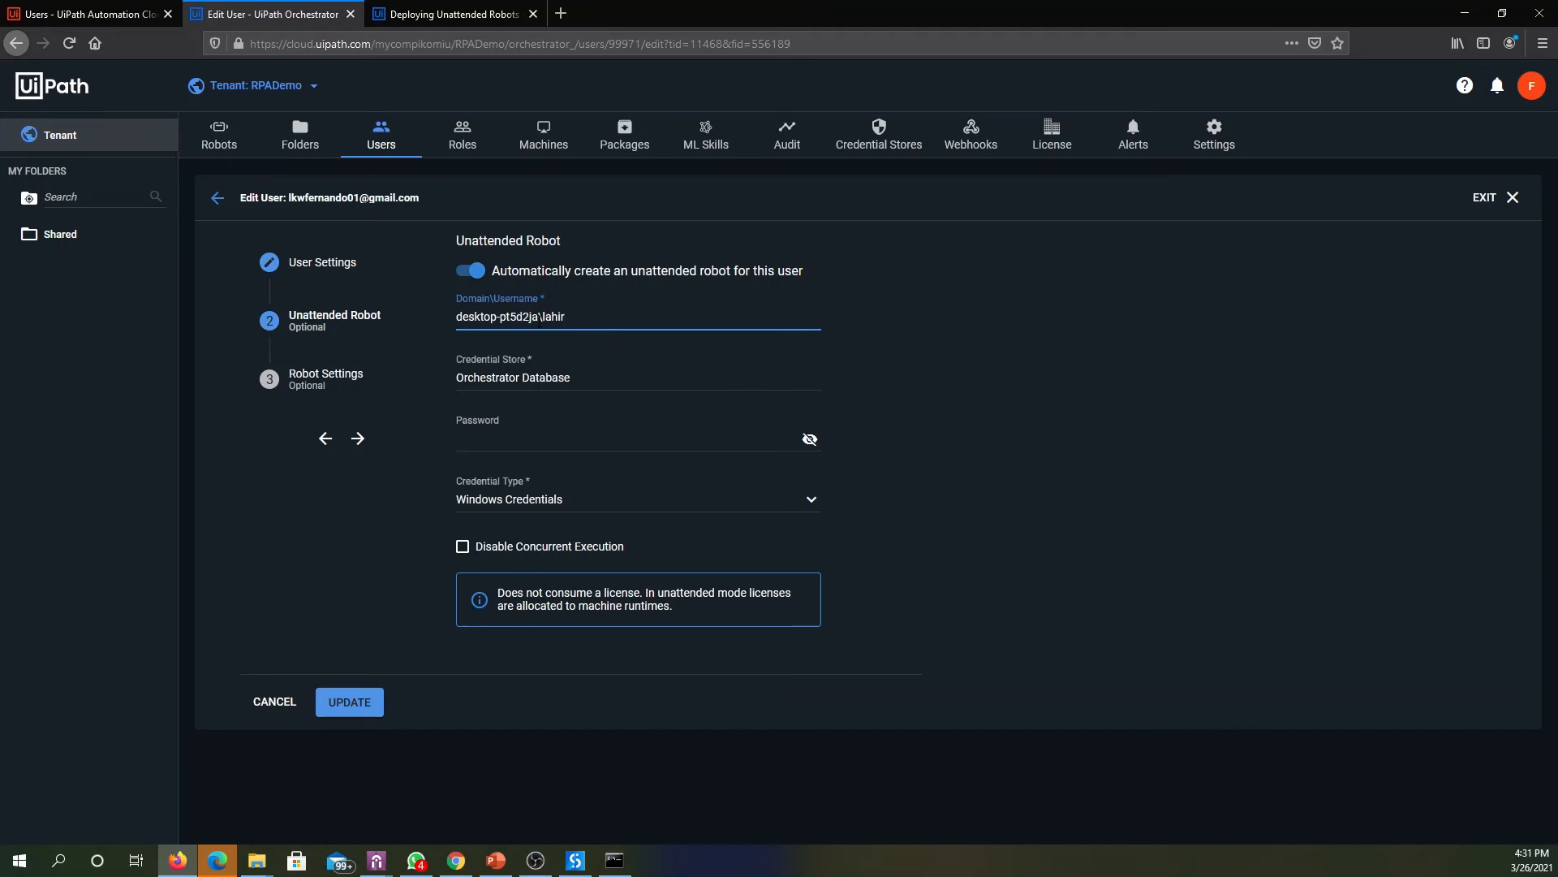
left_click(544, 440)
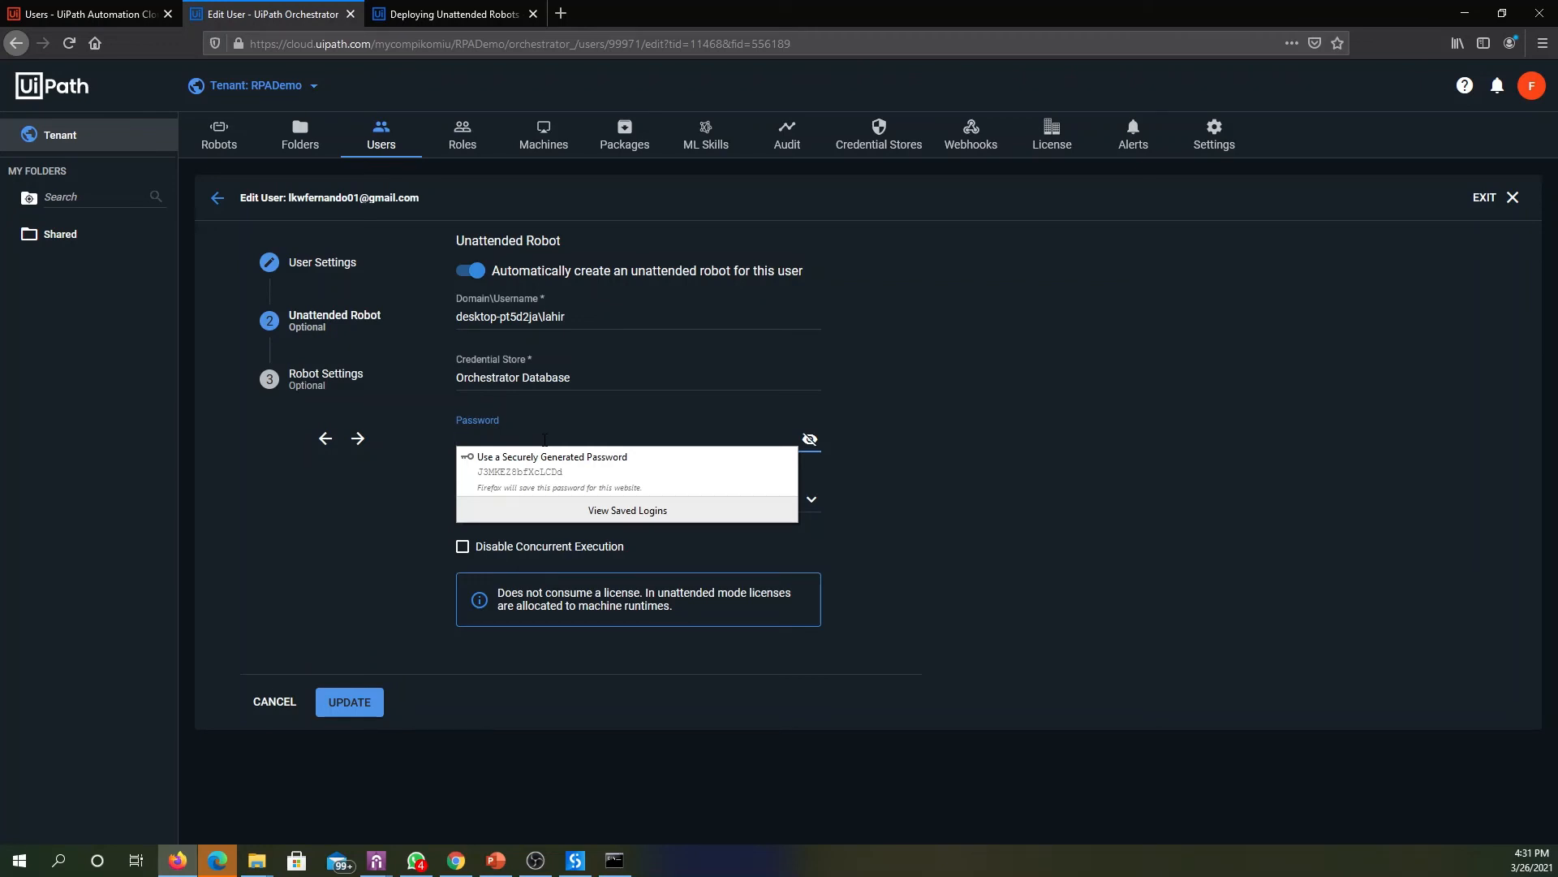
type("************")
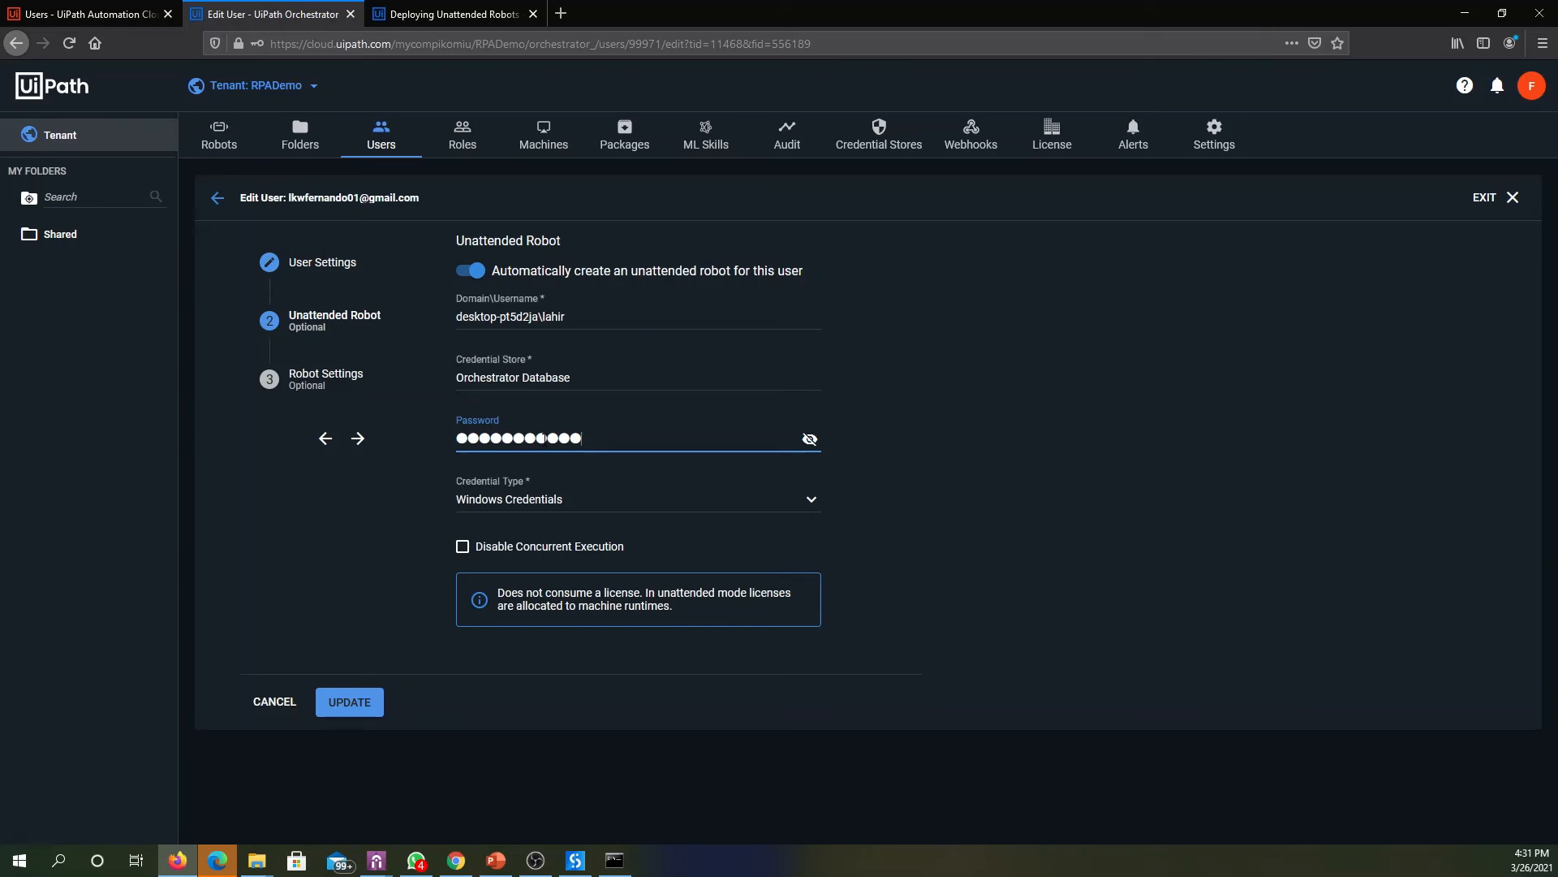
left_click(364, 711)
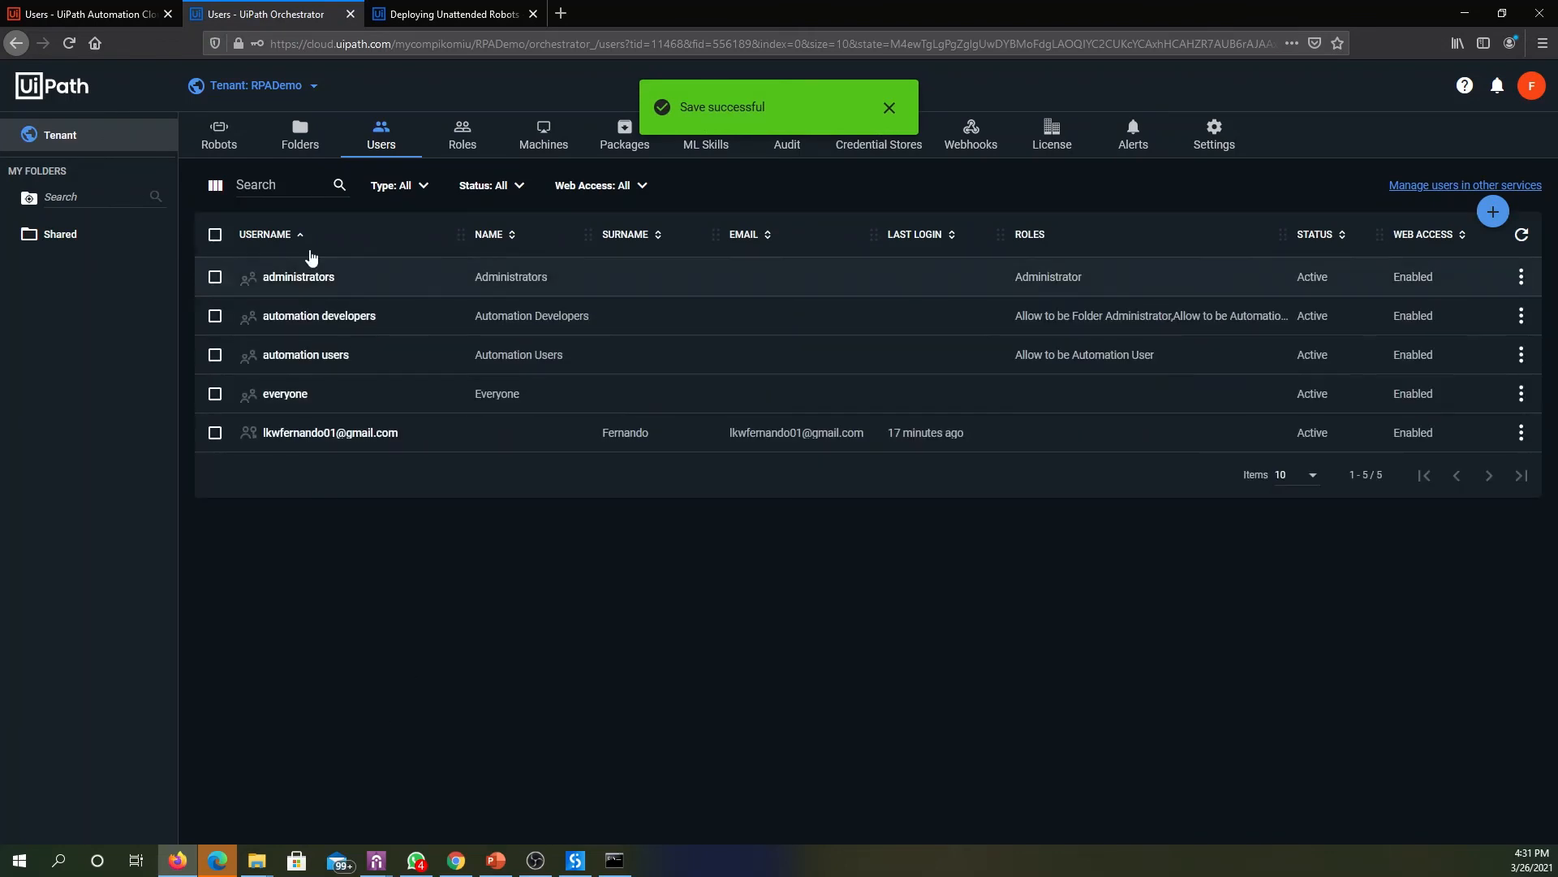
- Add the Robot role to the personal user account in the Shared folder's permissions and assign it
left_click(225, 146)
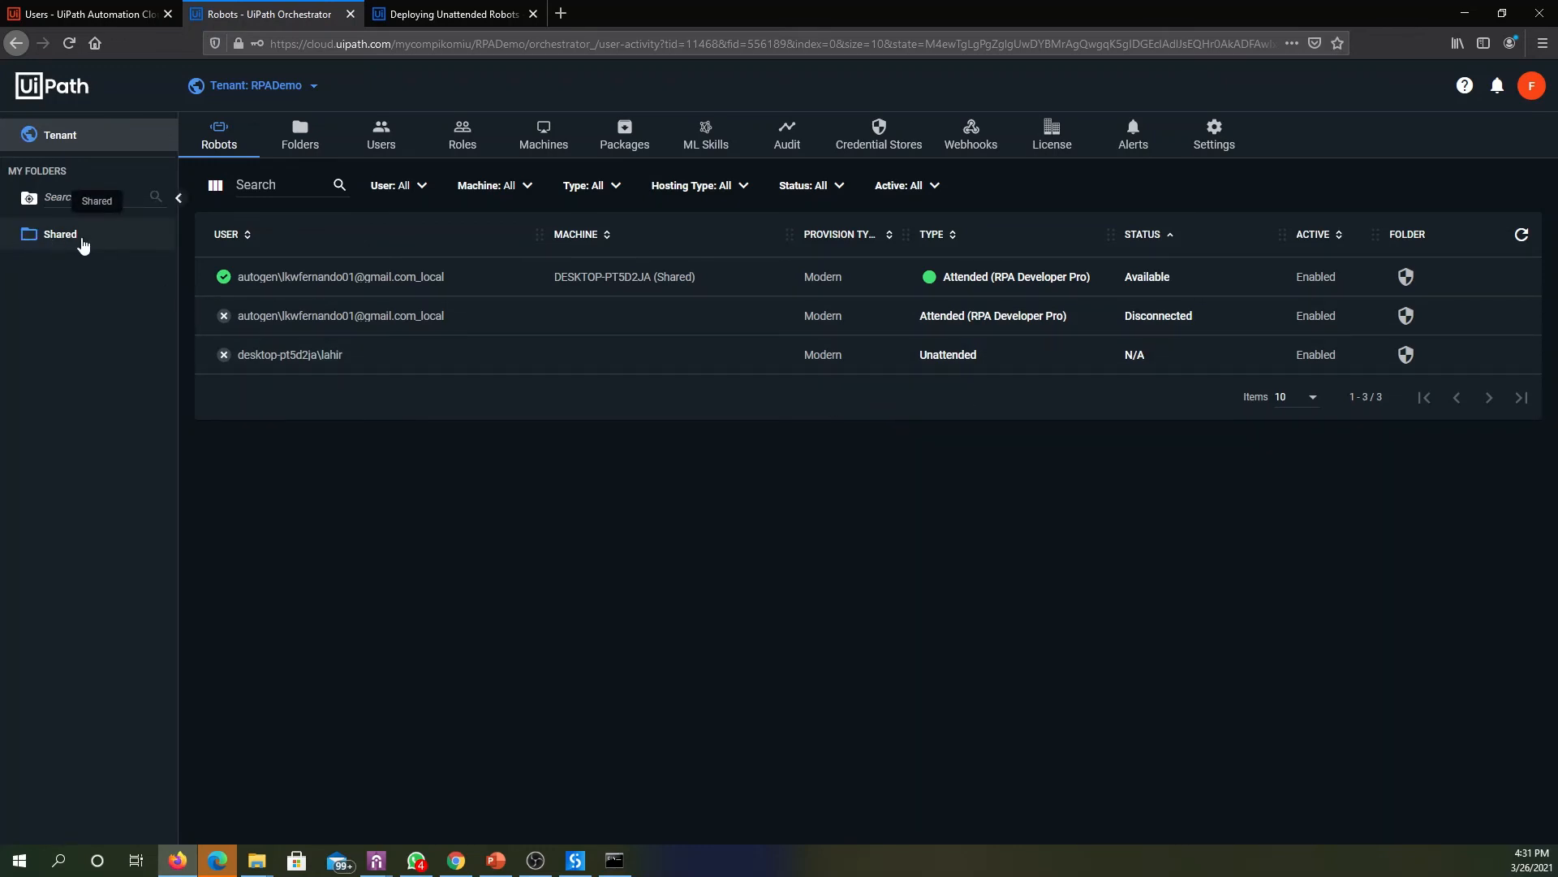
left_click(80, 245)
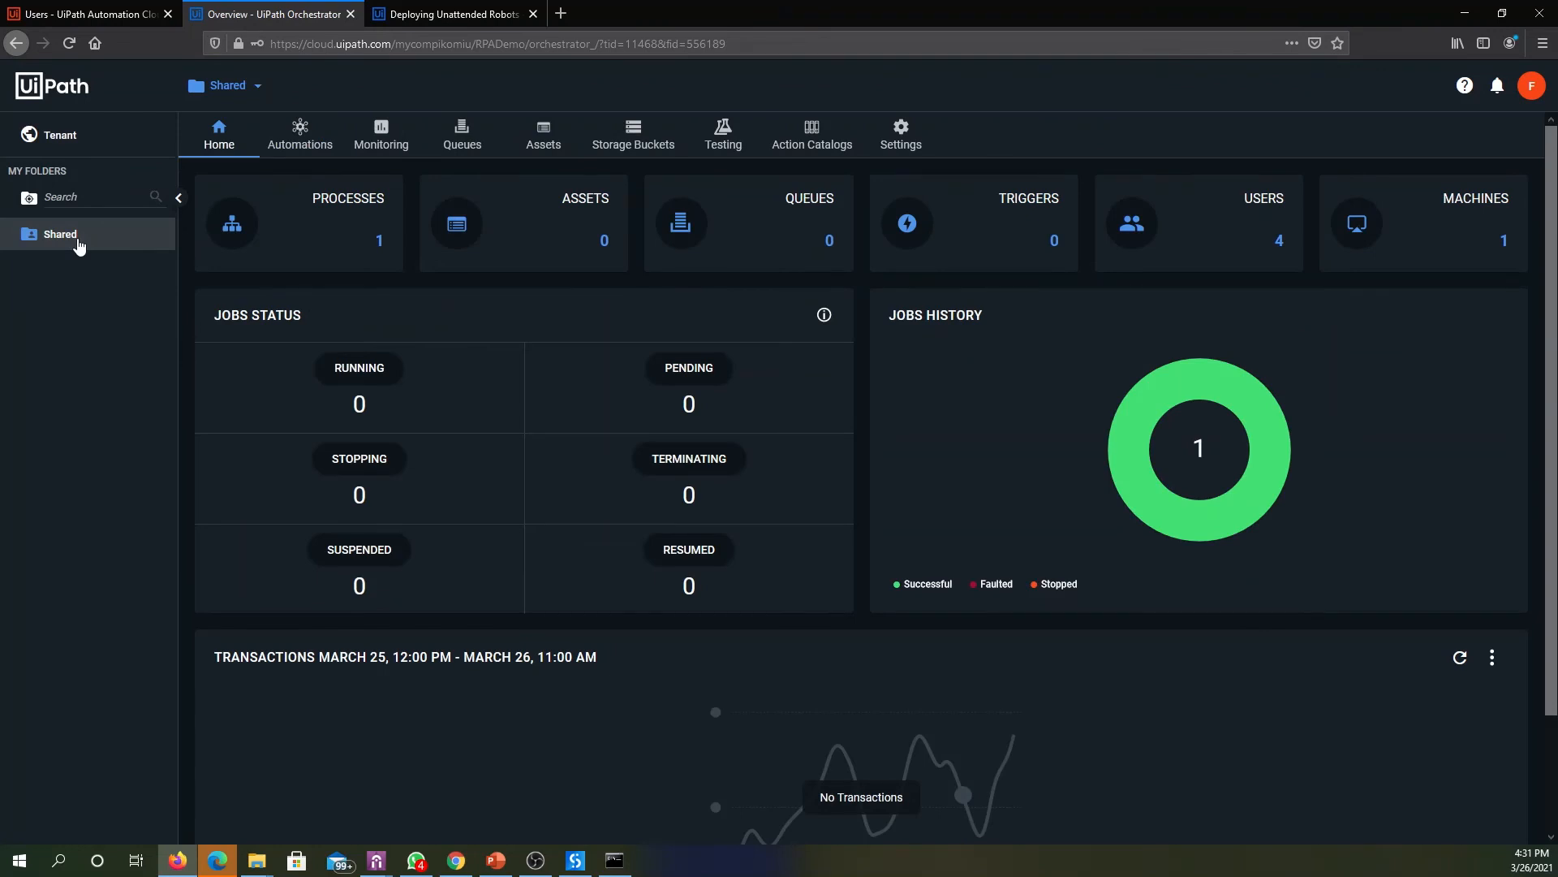
left_click(924, 146)
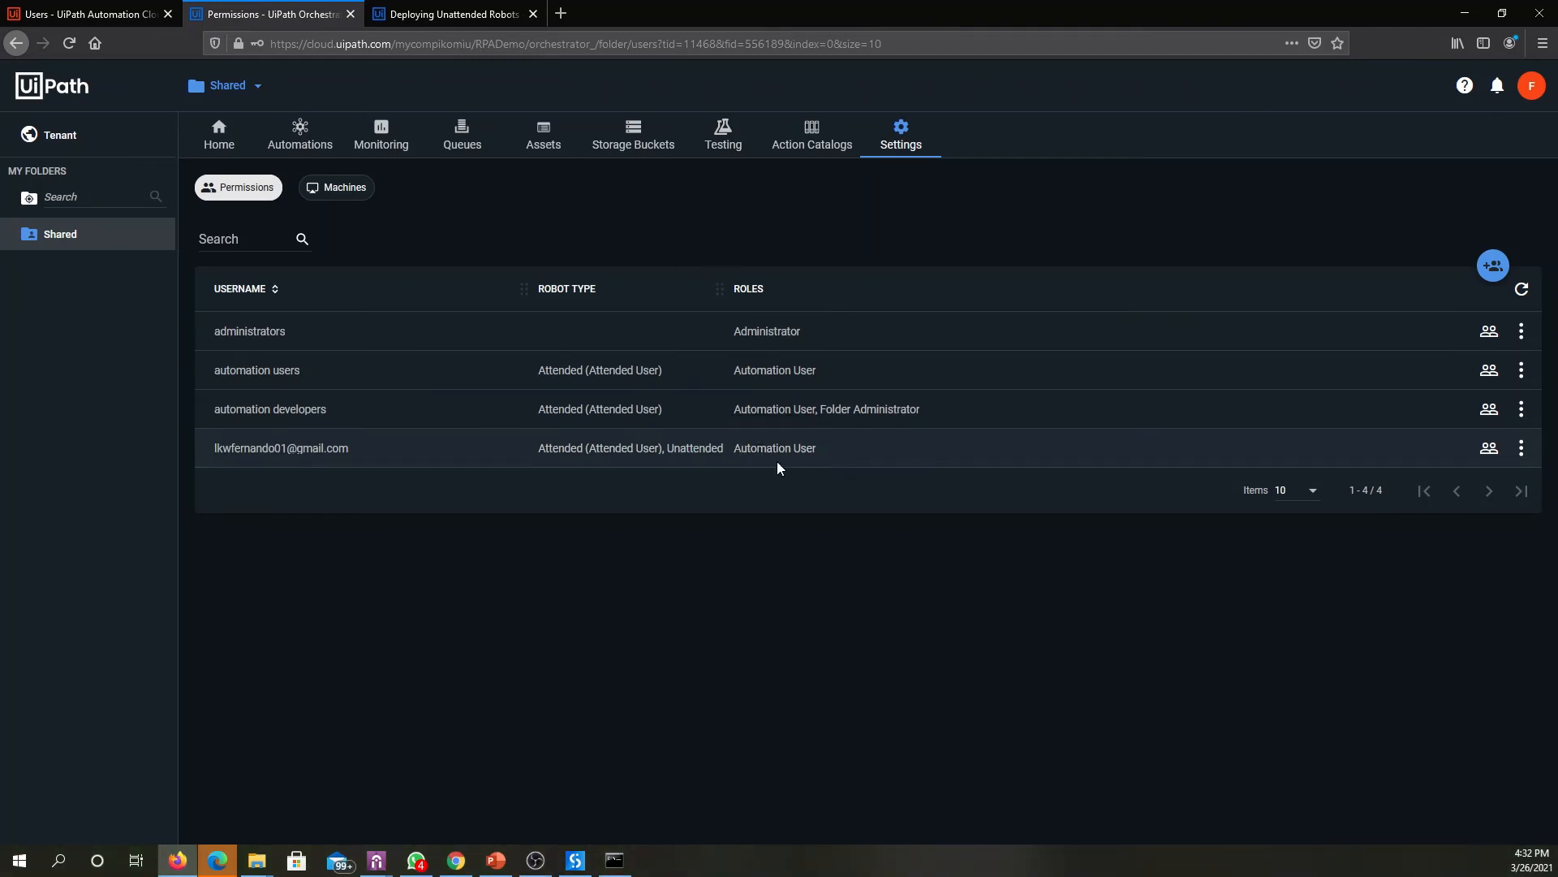
left_click(1488, 451)
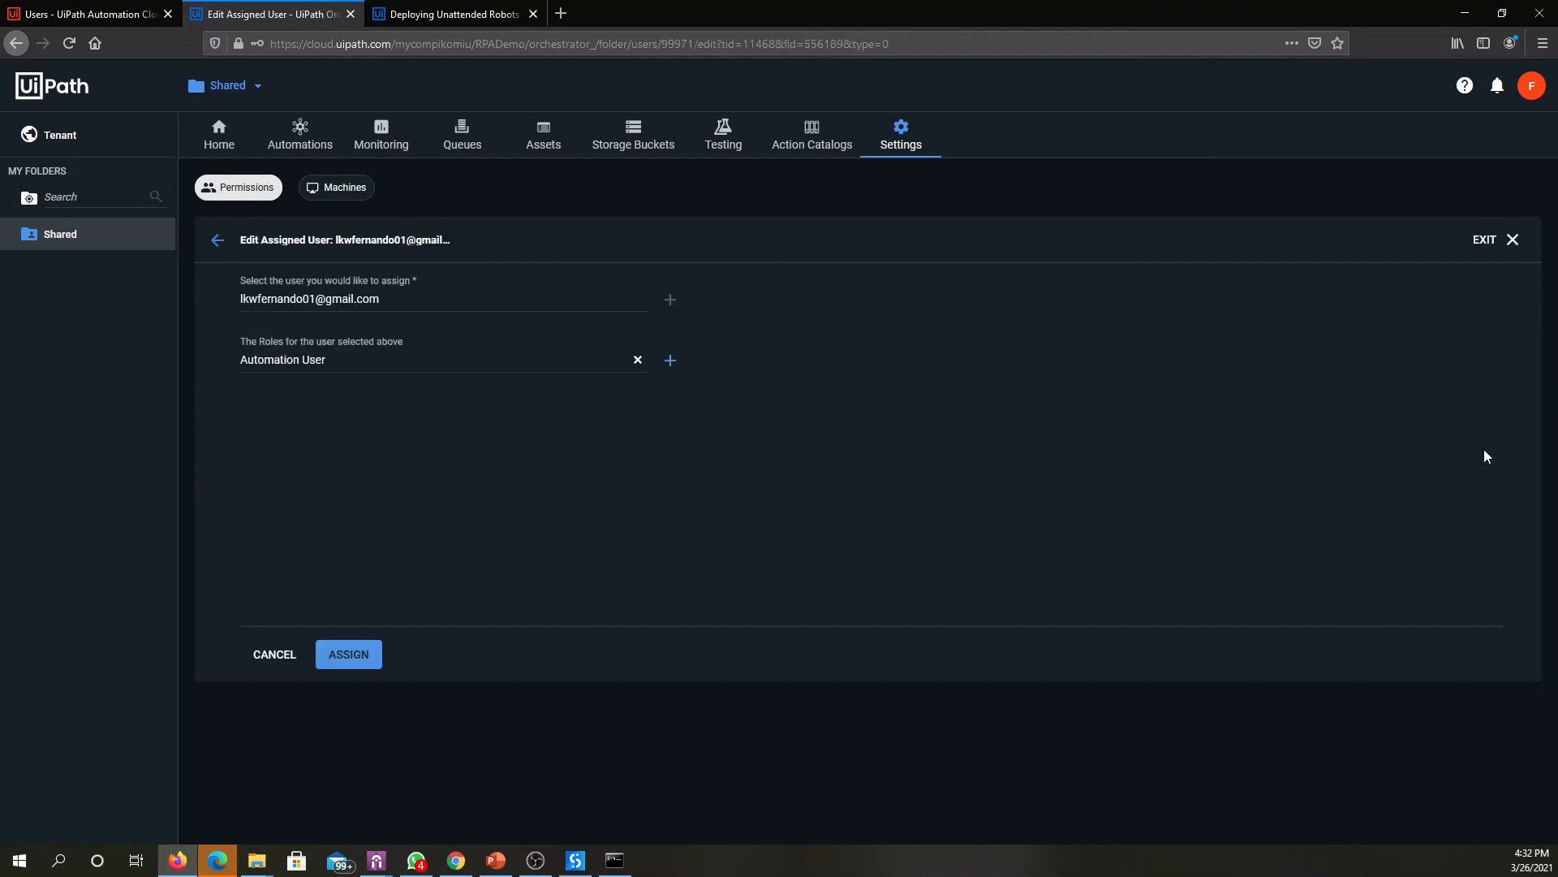
left_click(444, 362)
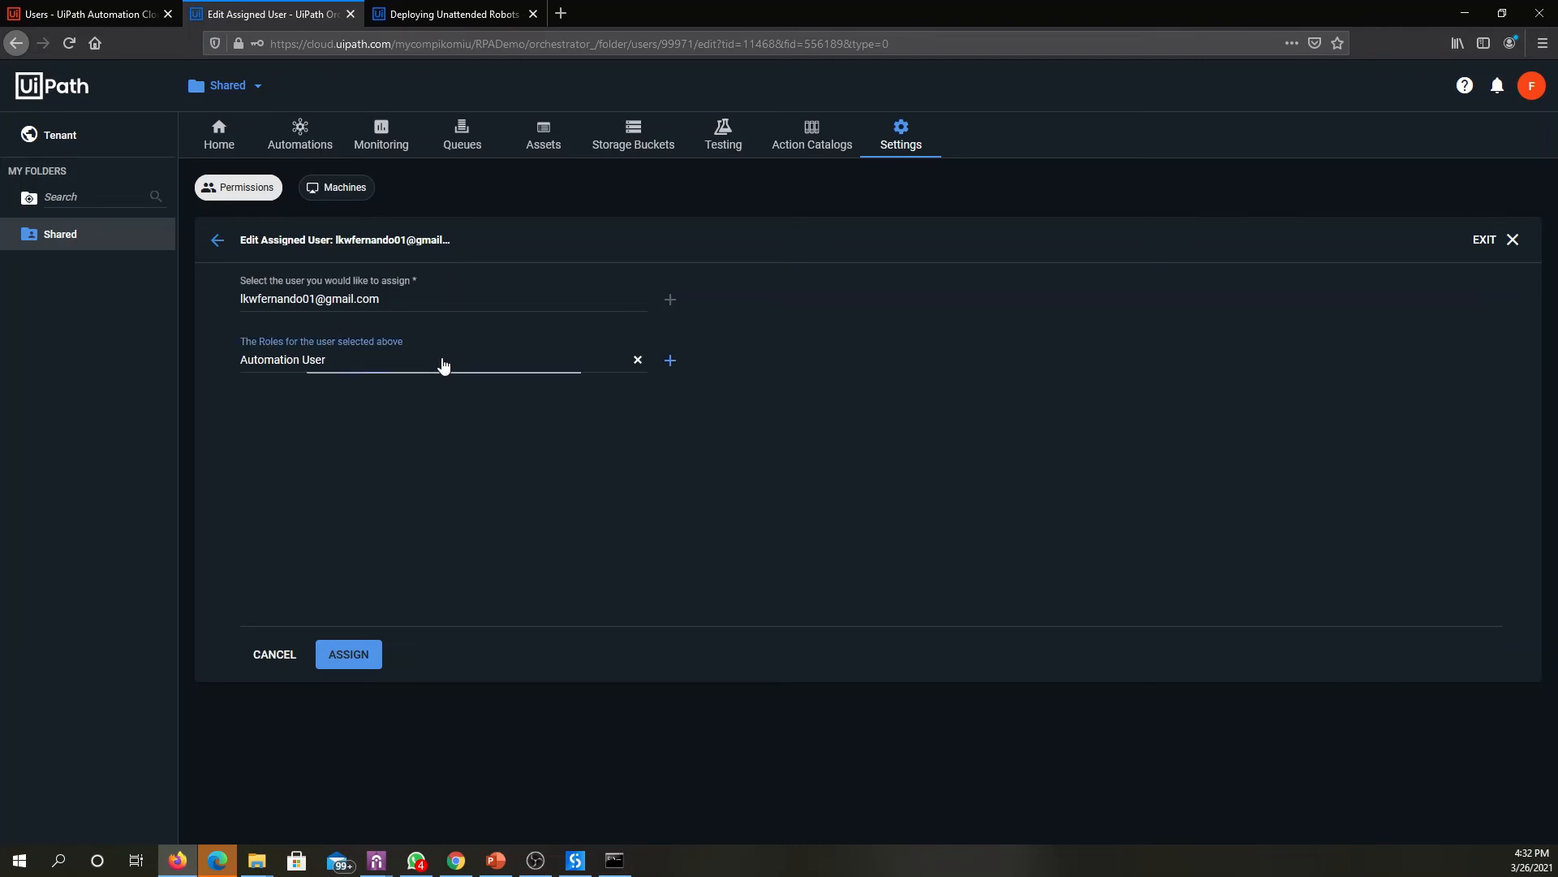
scroll(422, 414, "down", 2)
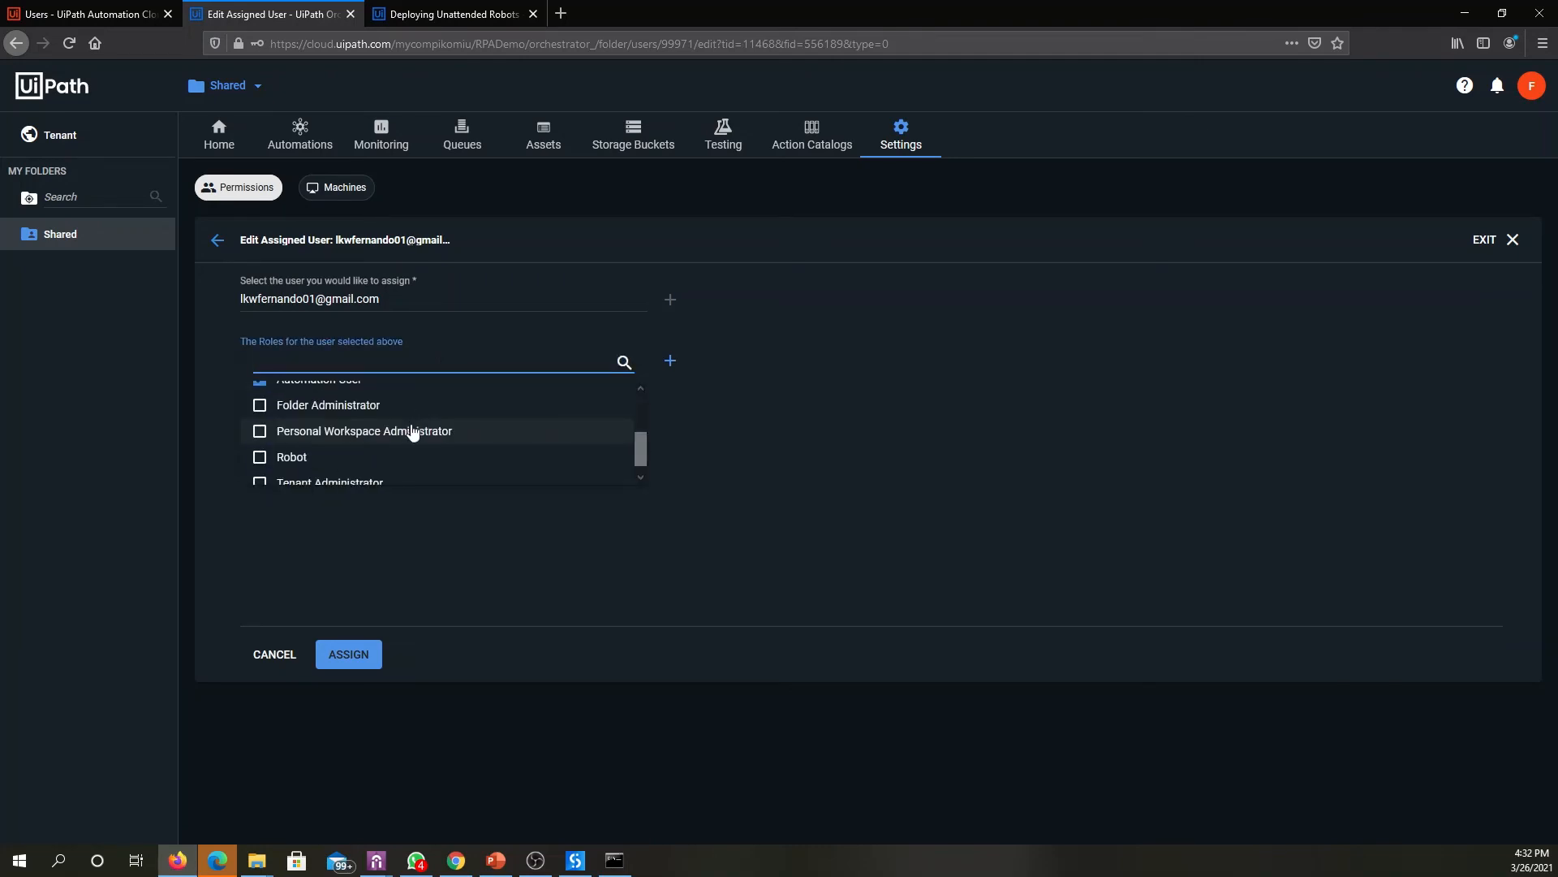
left_click(306, 458)
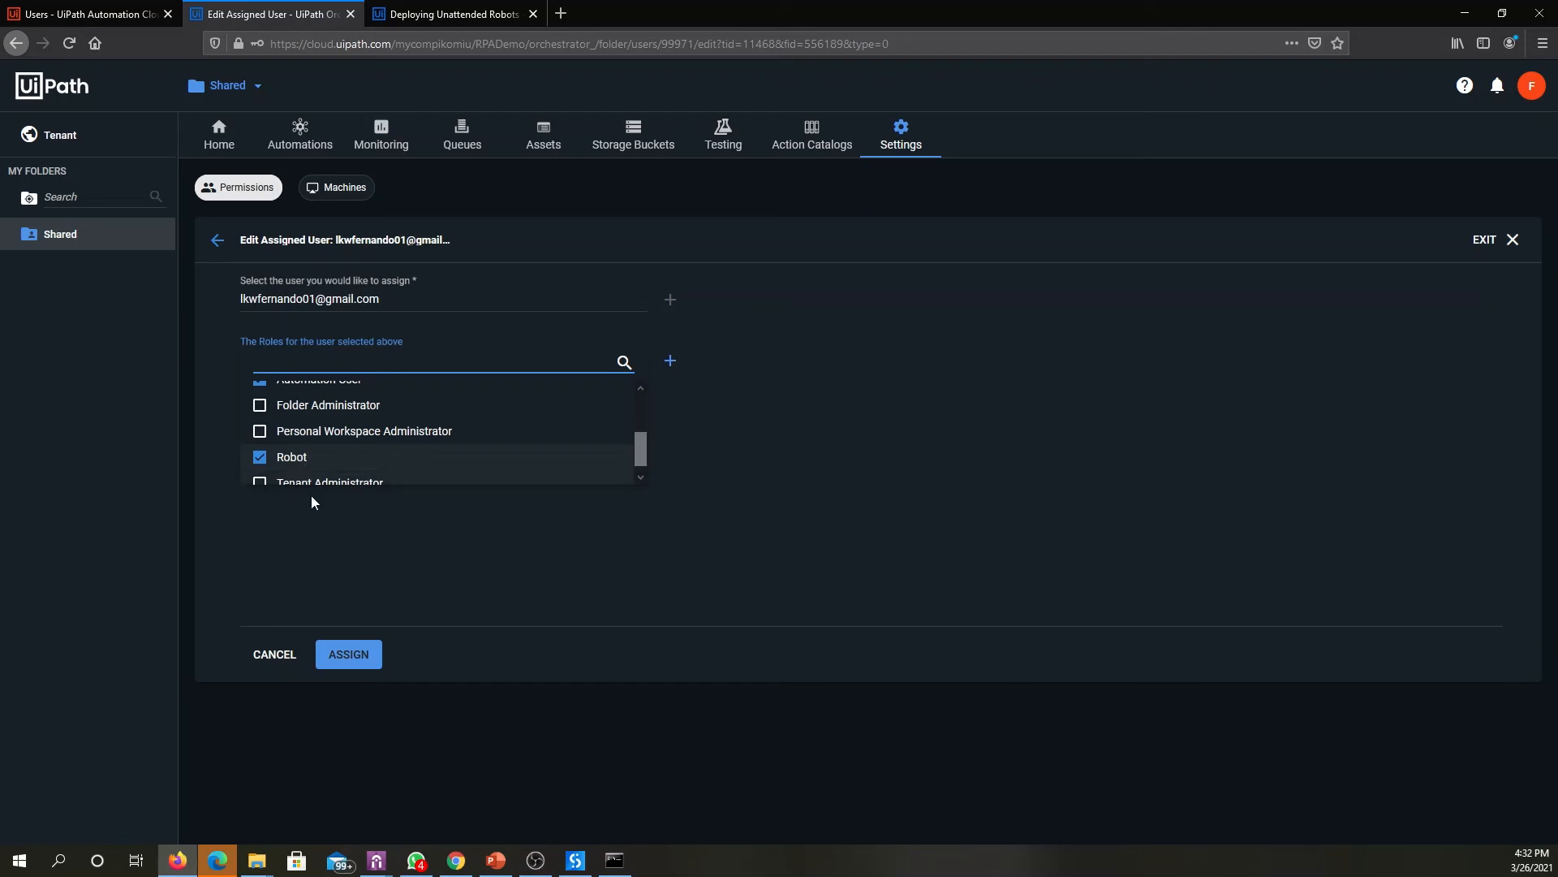
left_click(372, 656)
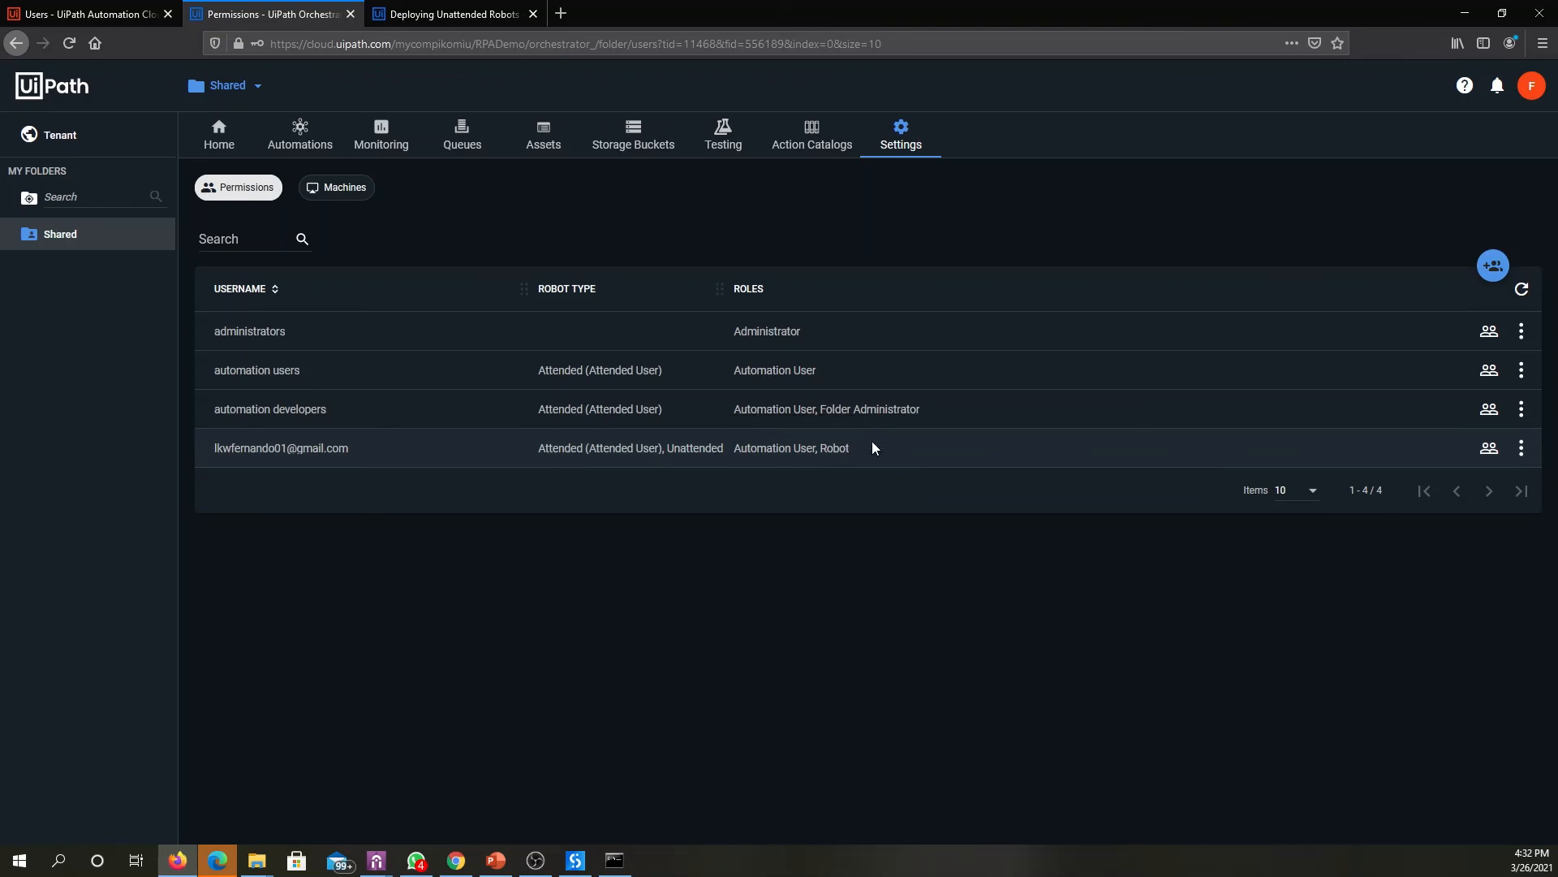
- Review the runtime license settings of the Shared folder's DESKTOP-PT5D2JA machine template and exit without changes
left_click(339, 188)
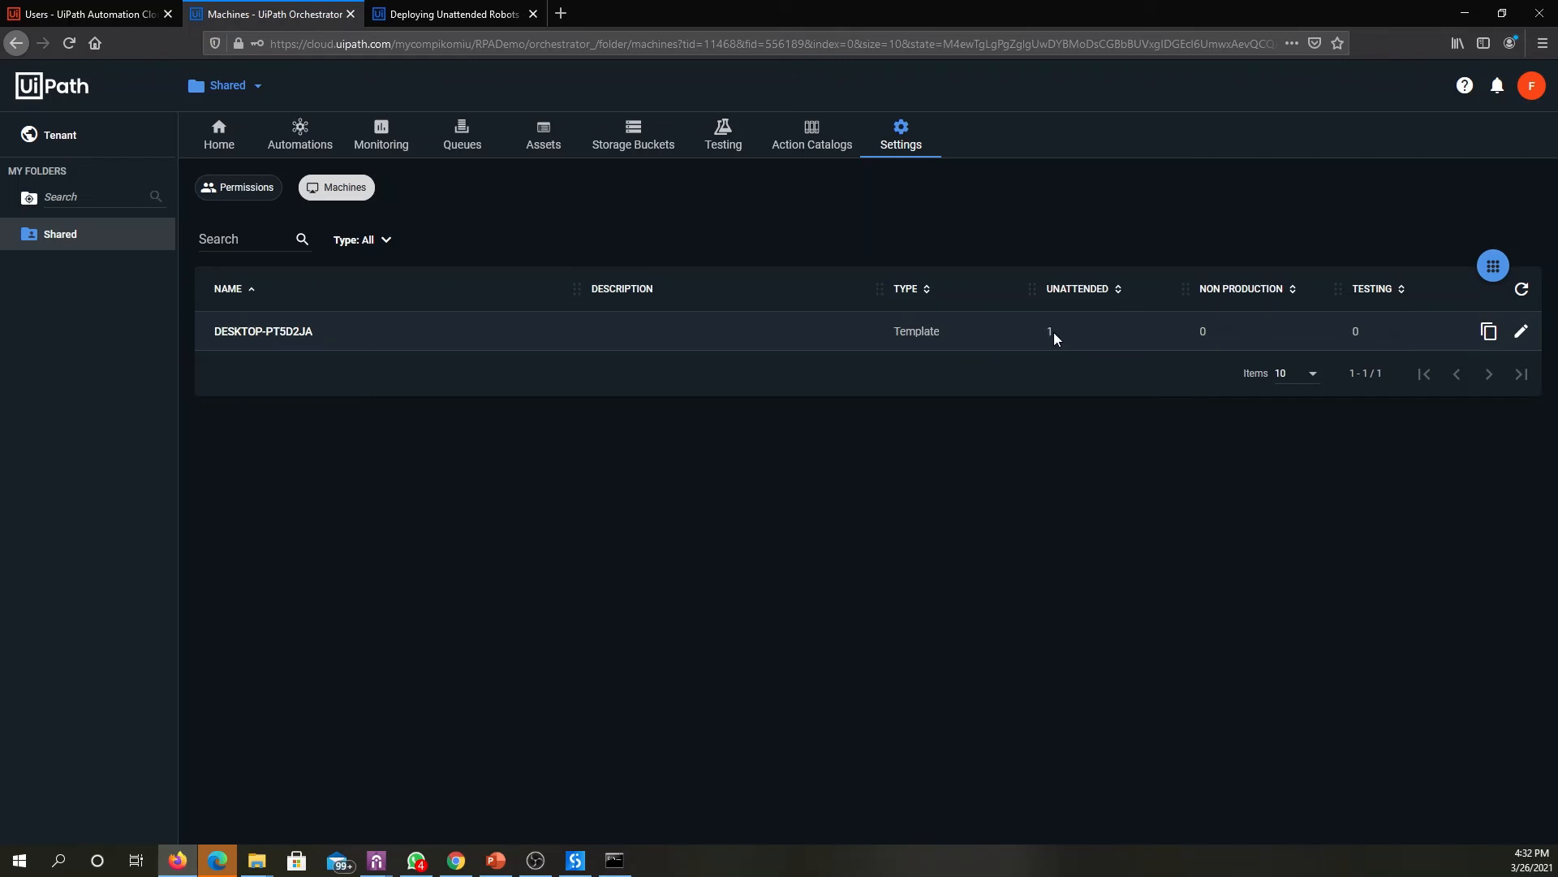
left_click(1521, 331)
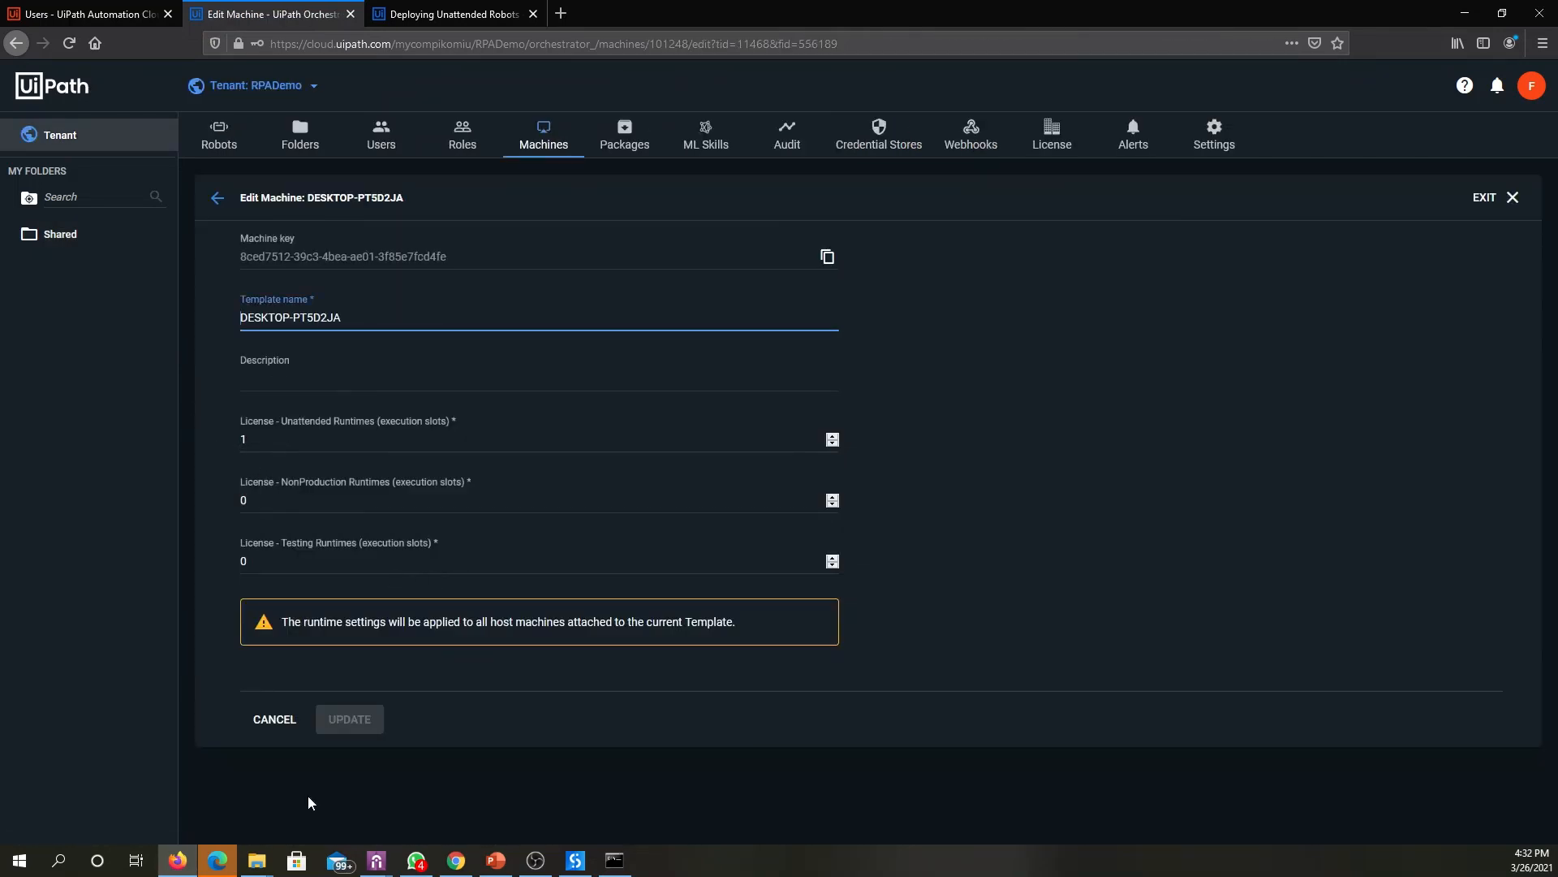
left_click(272, 719)
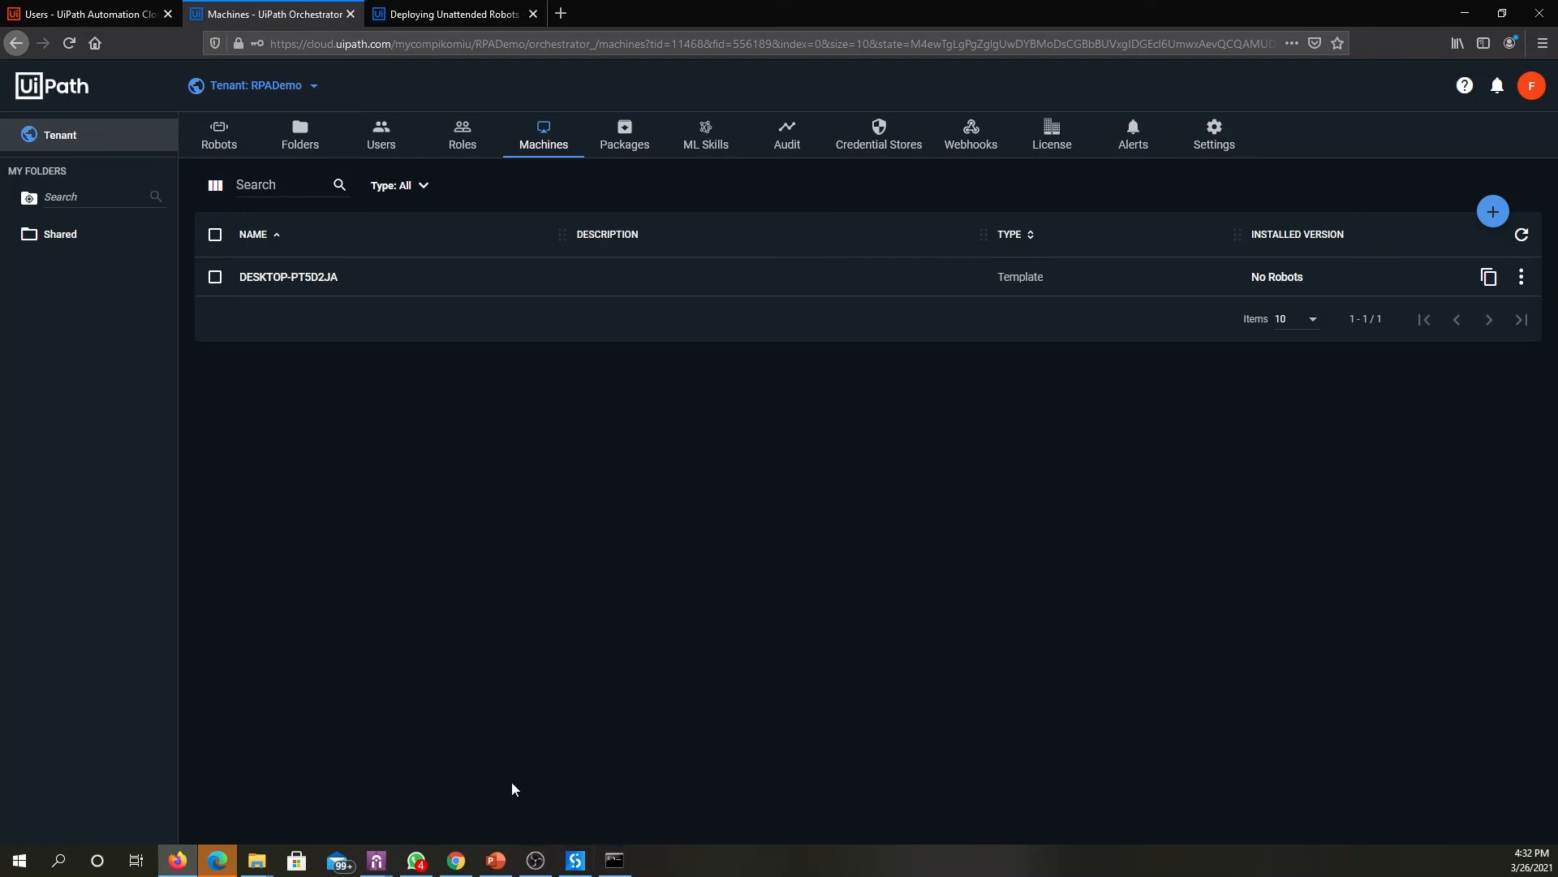
- Switch to UiPath Assistant's Orchestrator preferences, sign out, and set the connection type to Machine Key
mouse_move(377, 859)
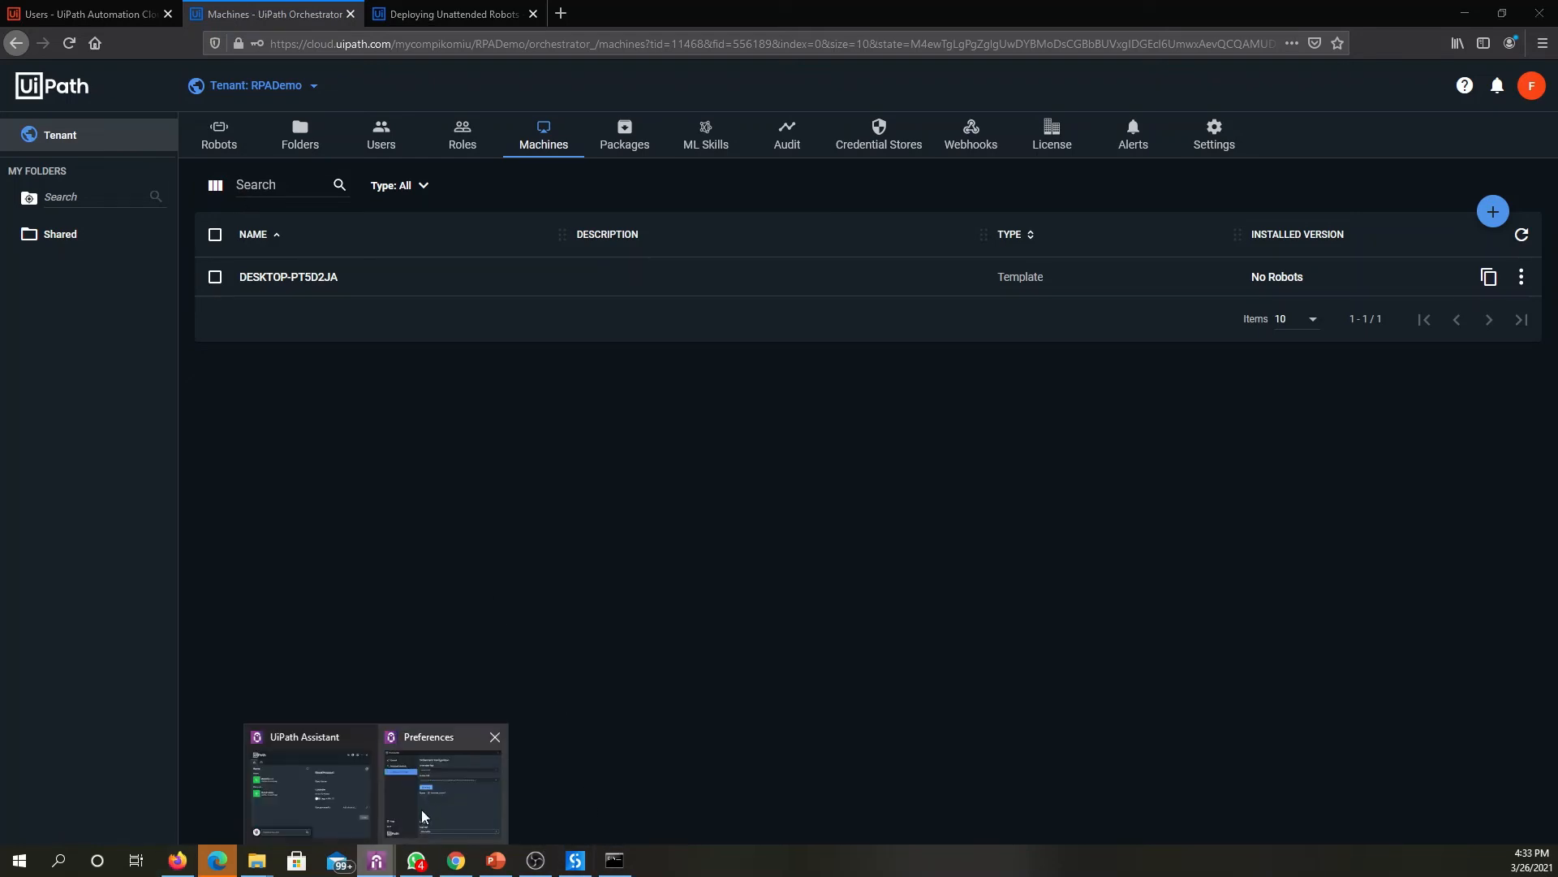
left_click(421, 810)
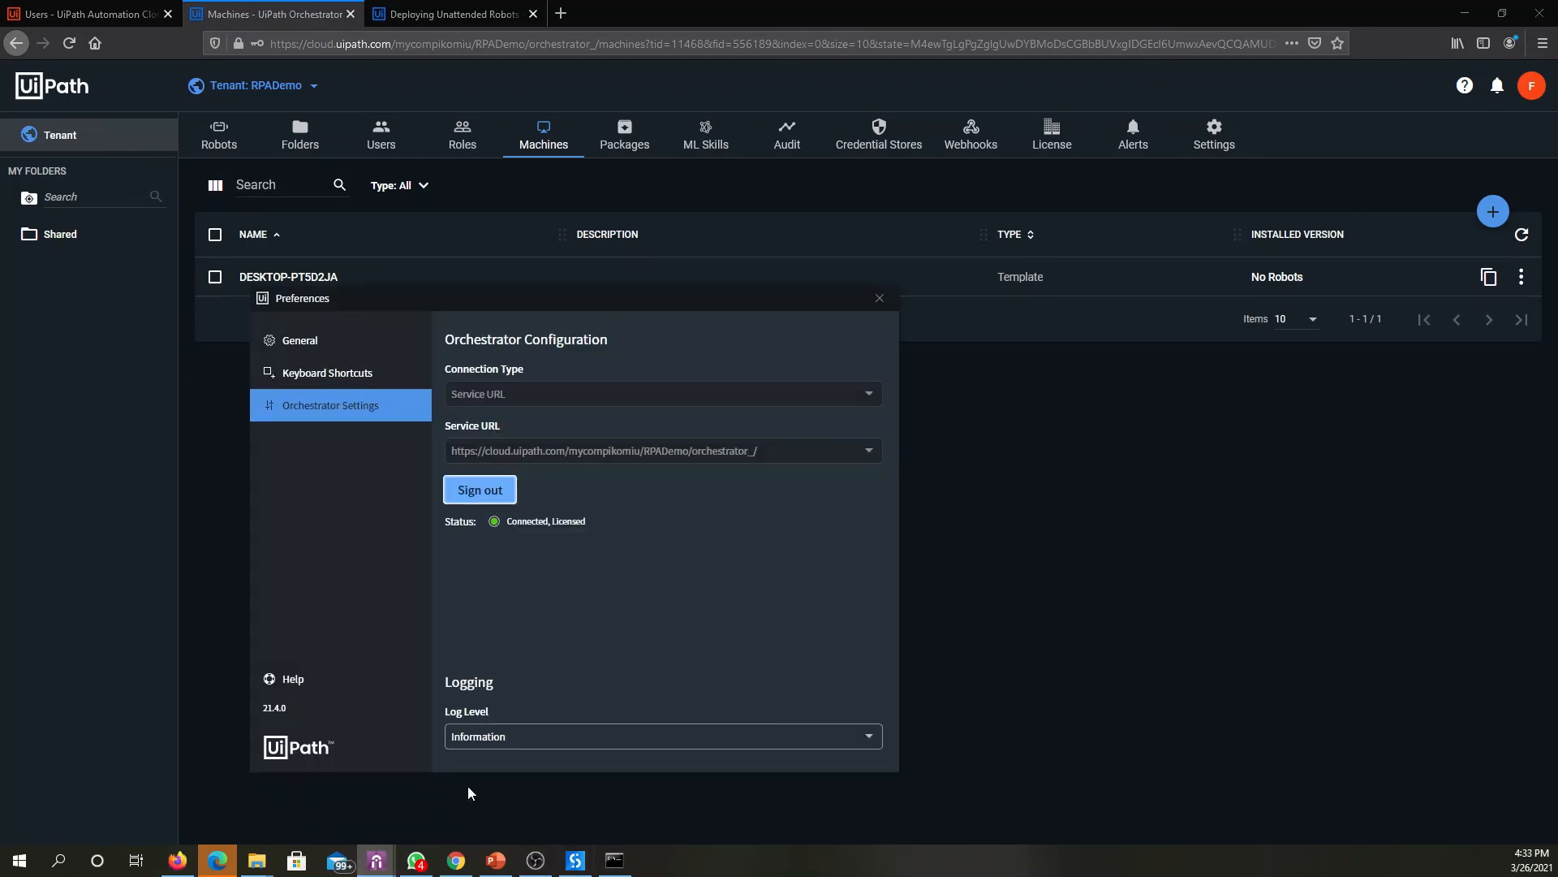
left_click(489, 491)
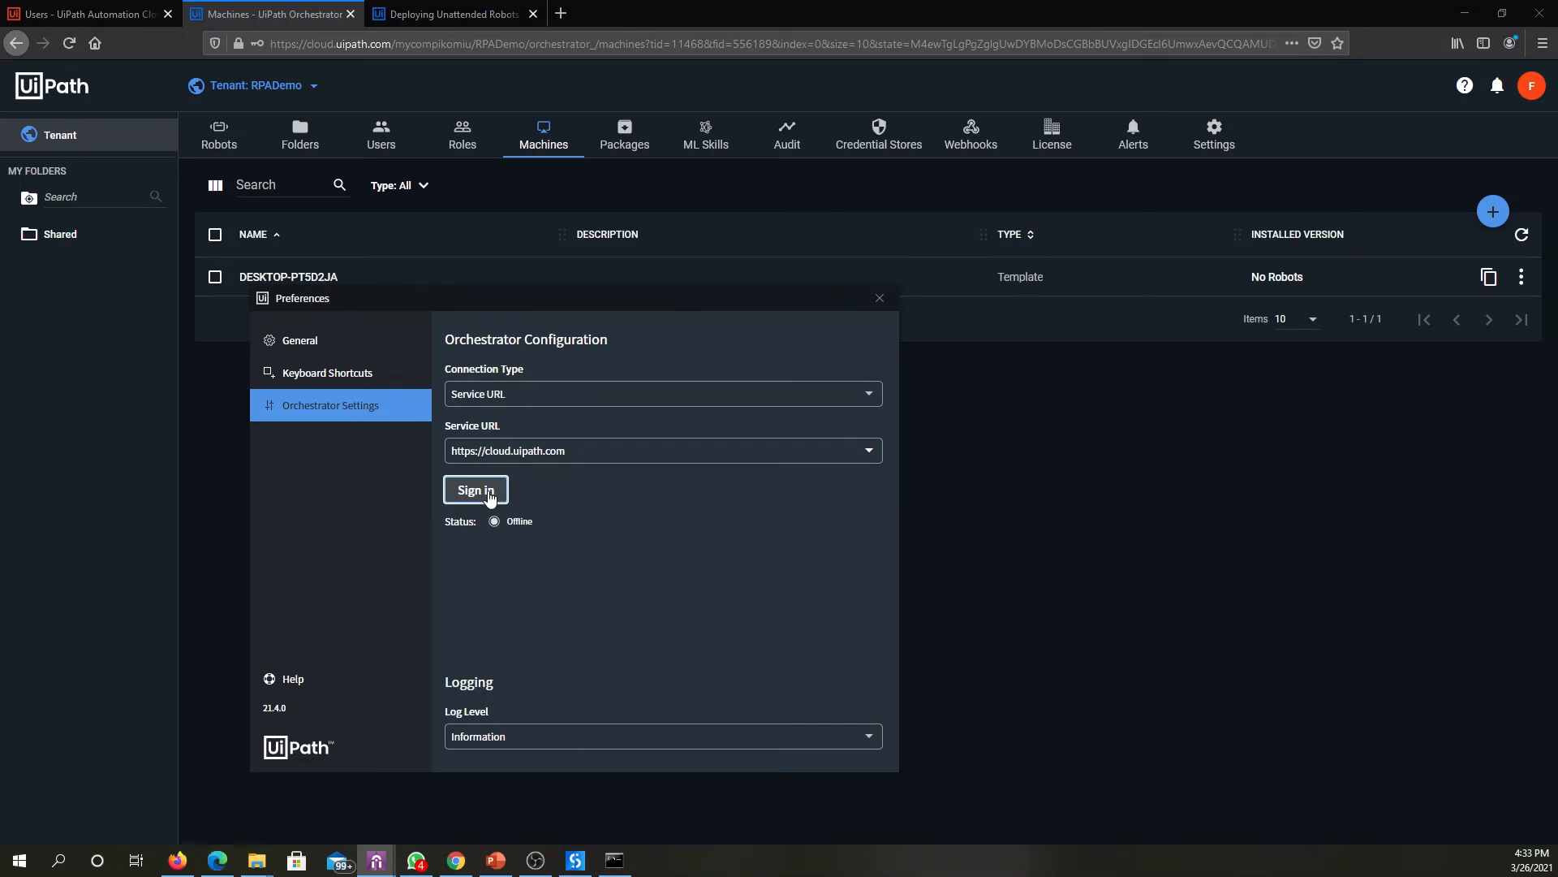
left_click(514, 398)
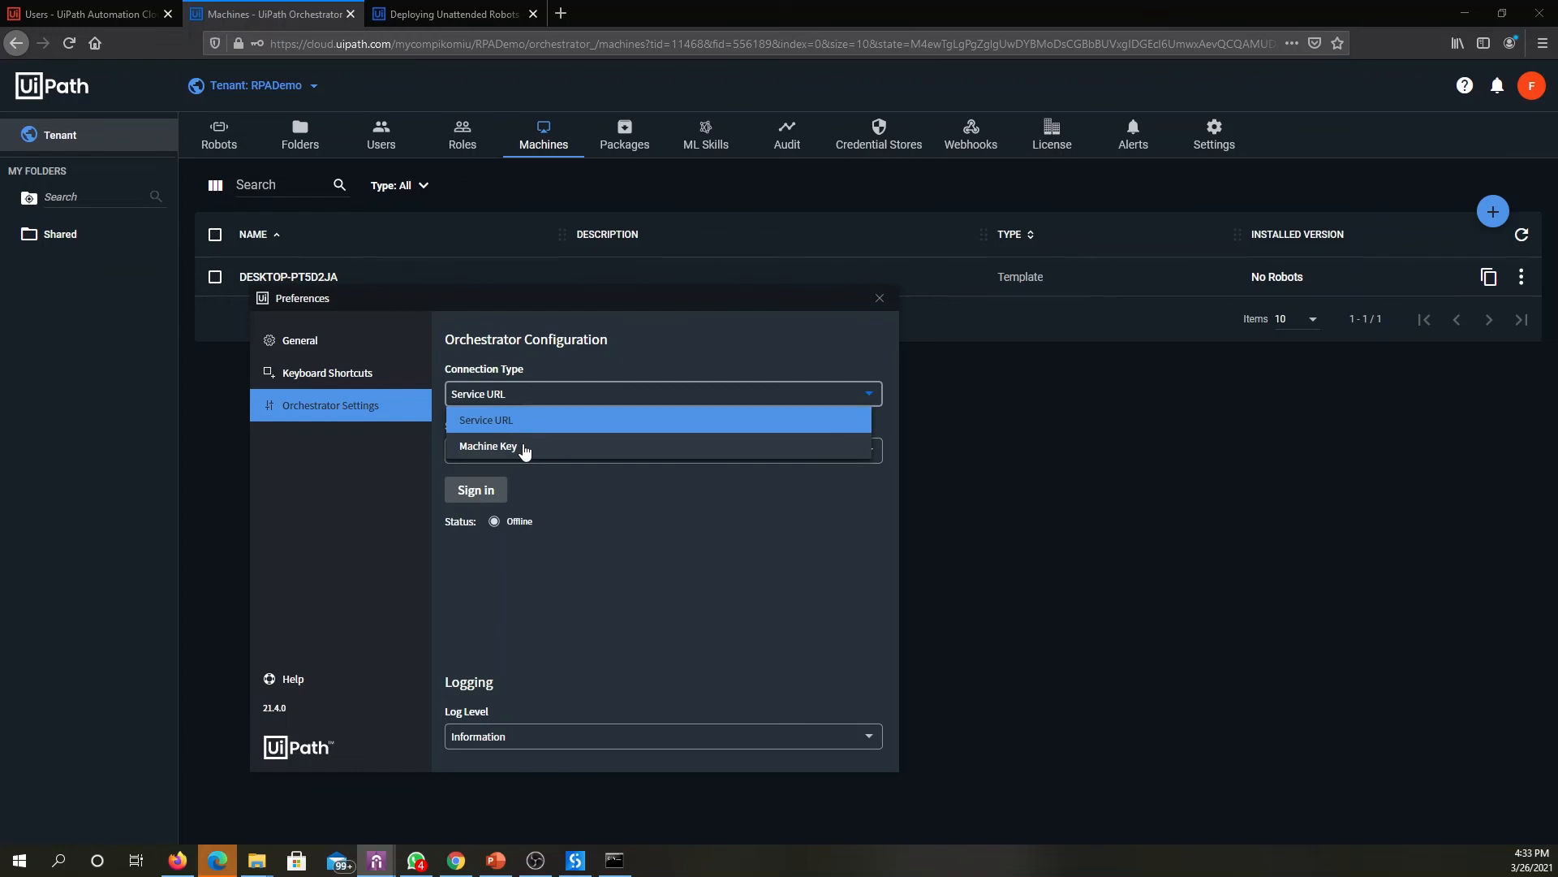
left_click(524, 448)
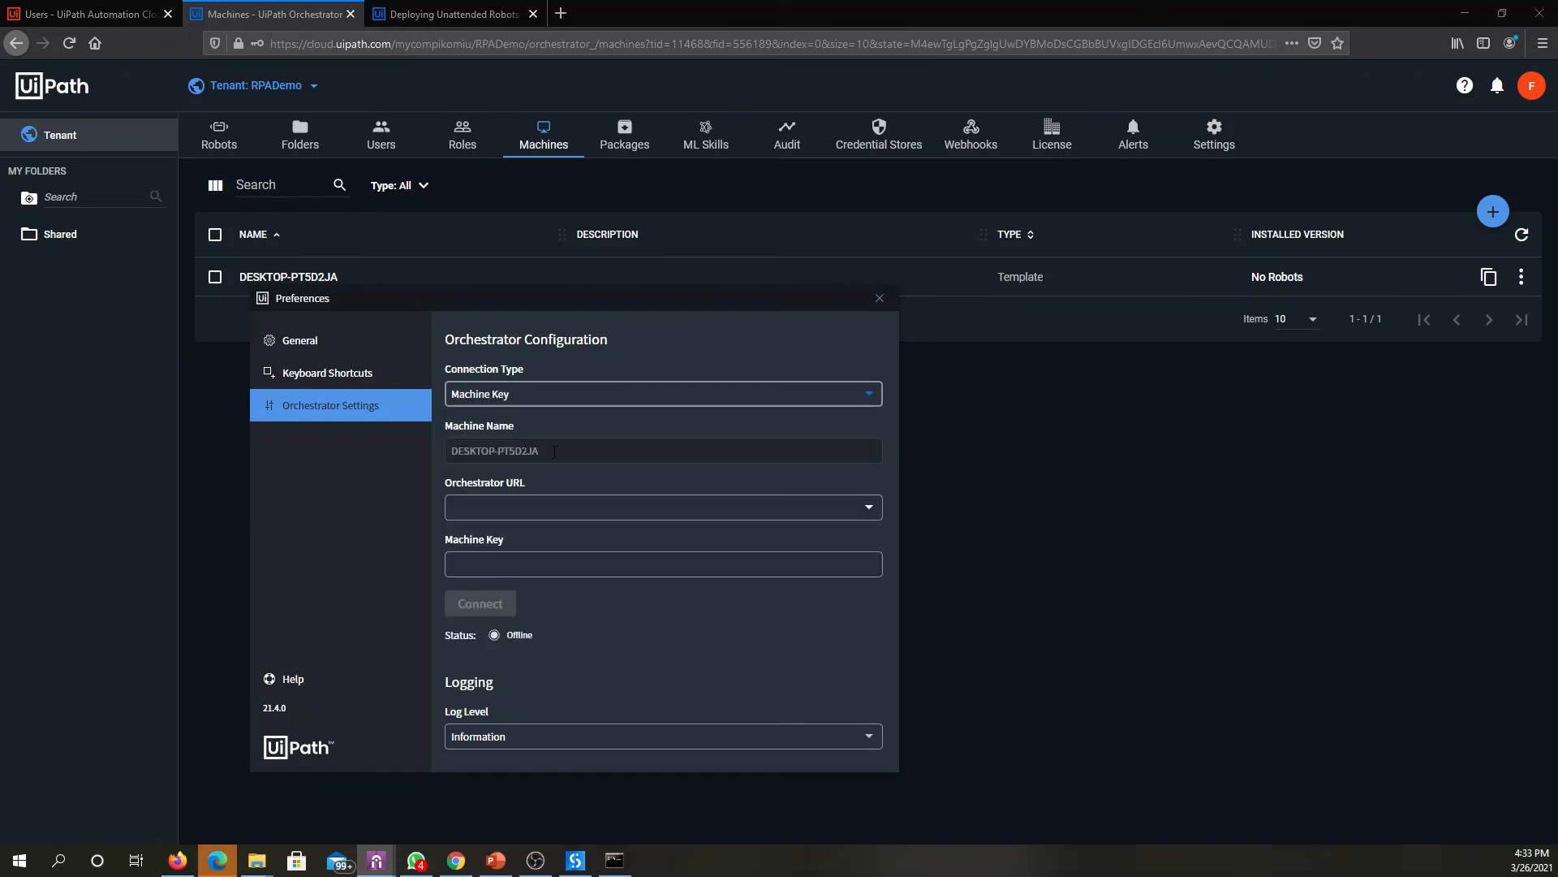
left_click_drag(554, 452, 443, 457)
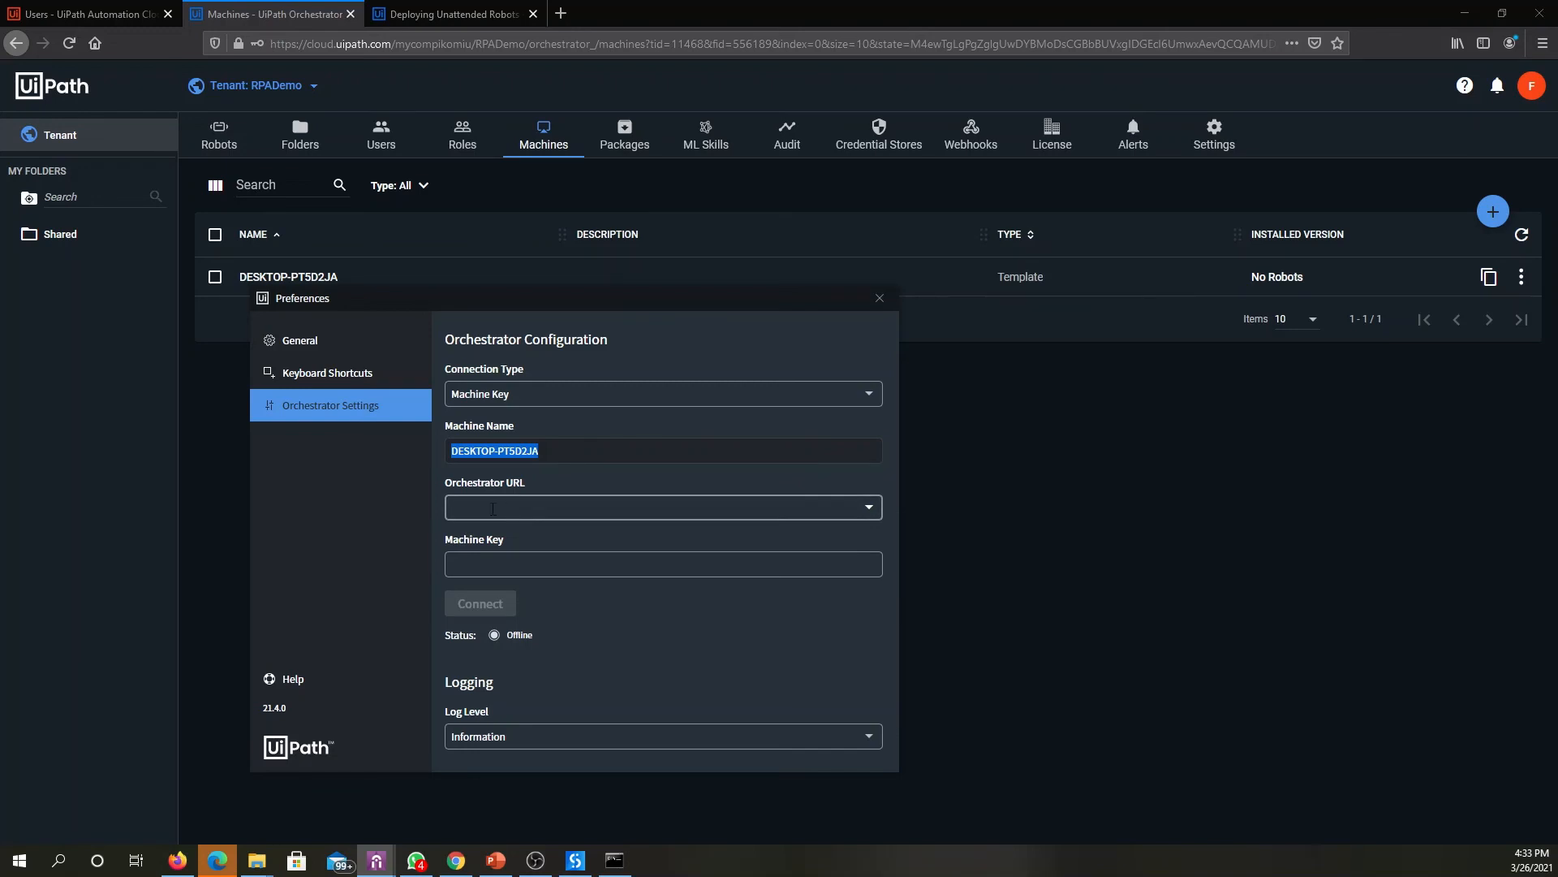
left_click(598, 43)
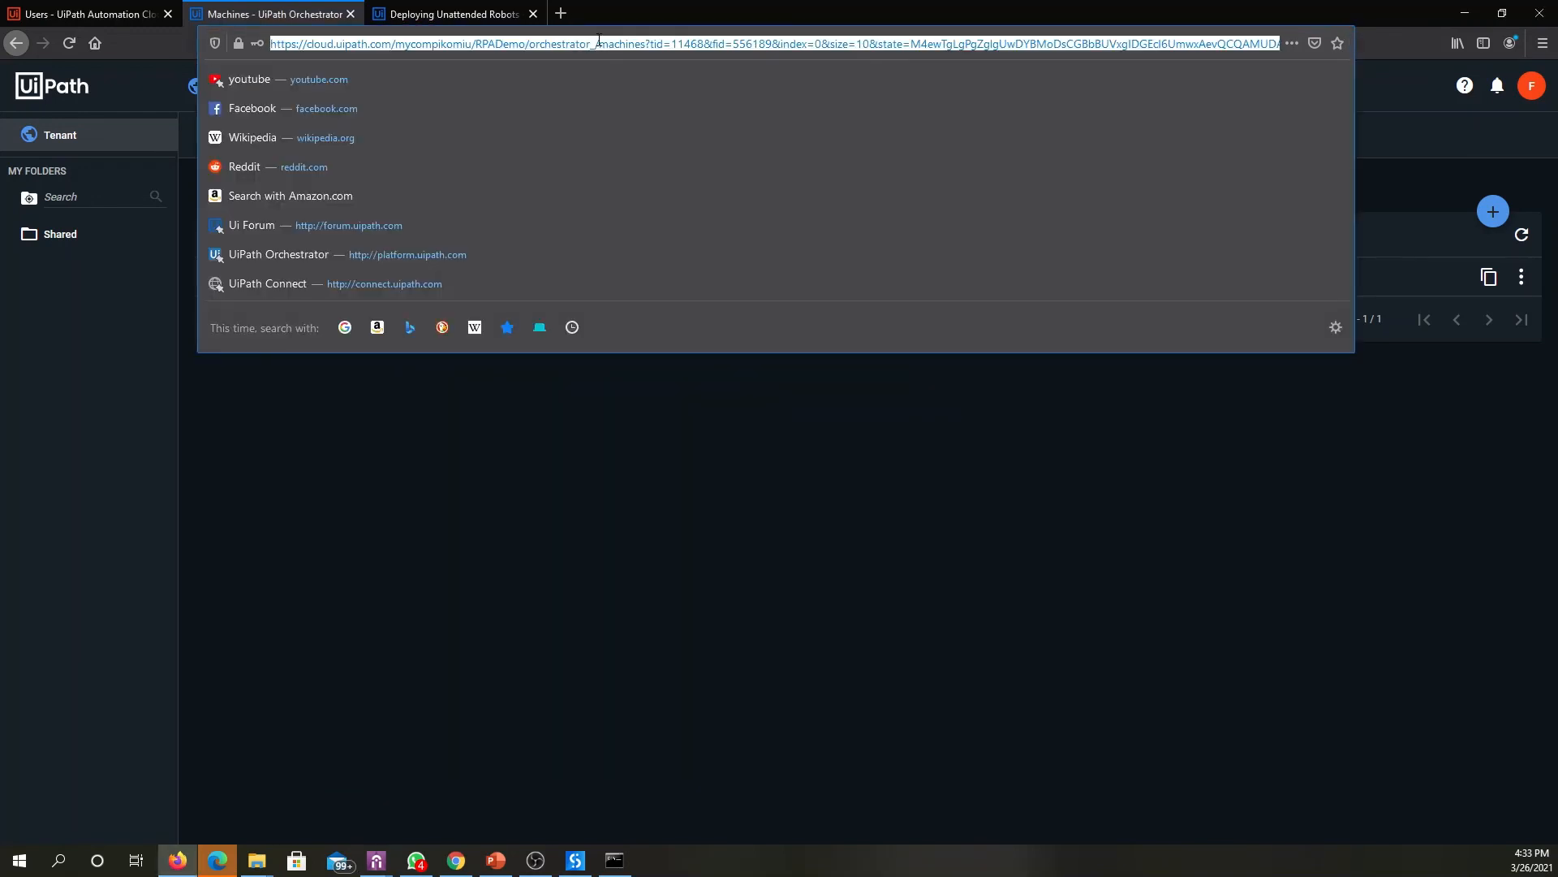
left_click(599, 43)
left_click_drag(600, 44, 246, 51)
key("ctrl+c")
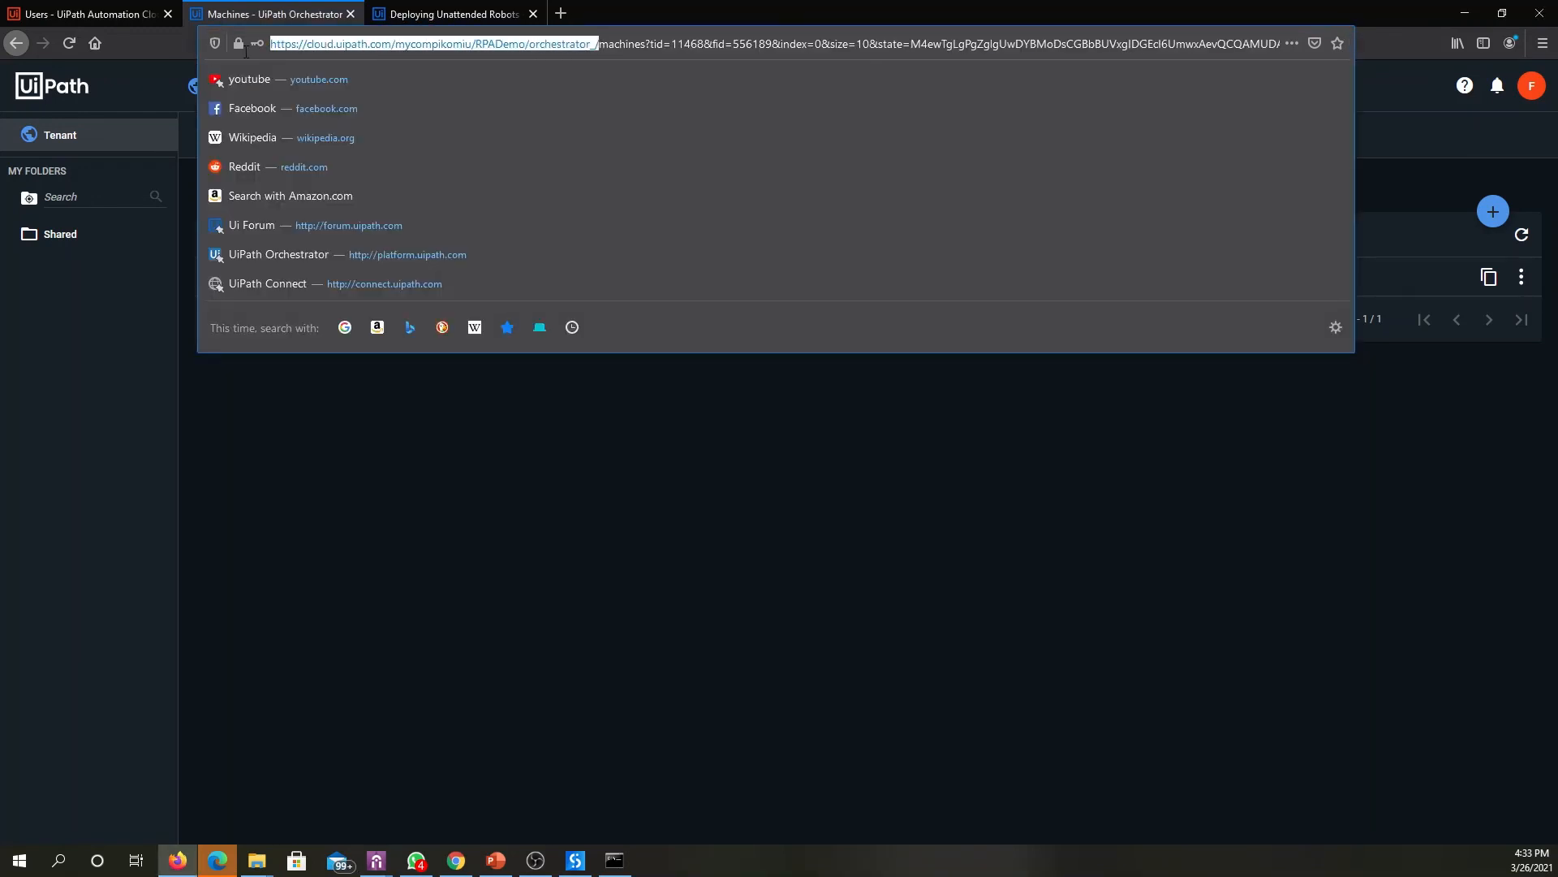
key("alt+Tab")
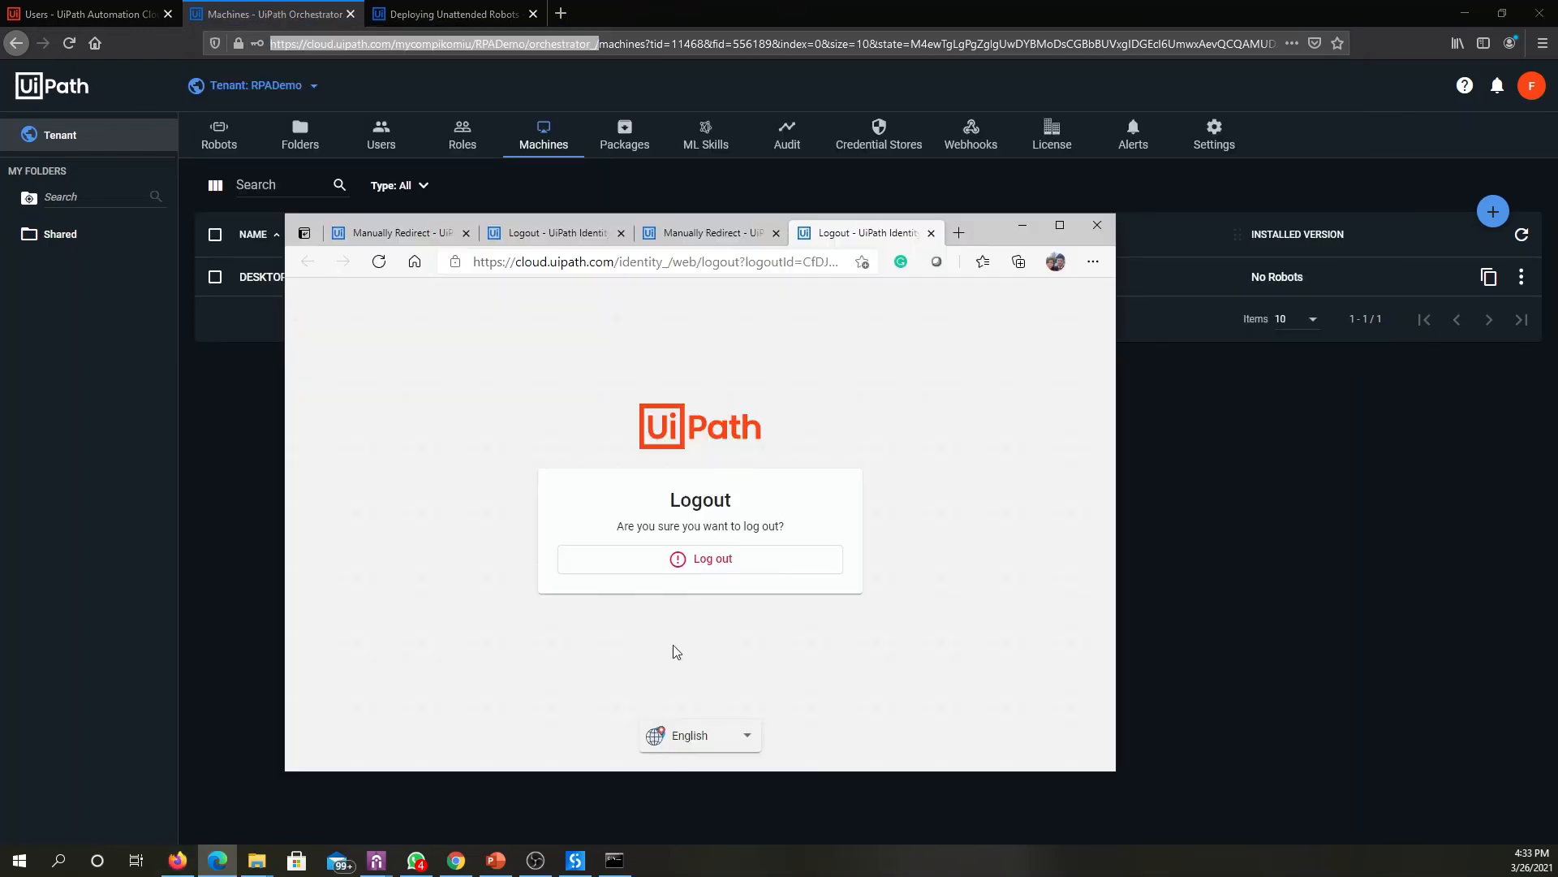
left_click(1365, 548)
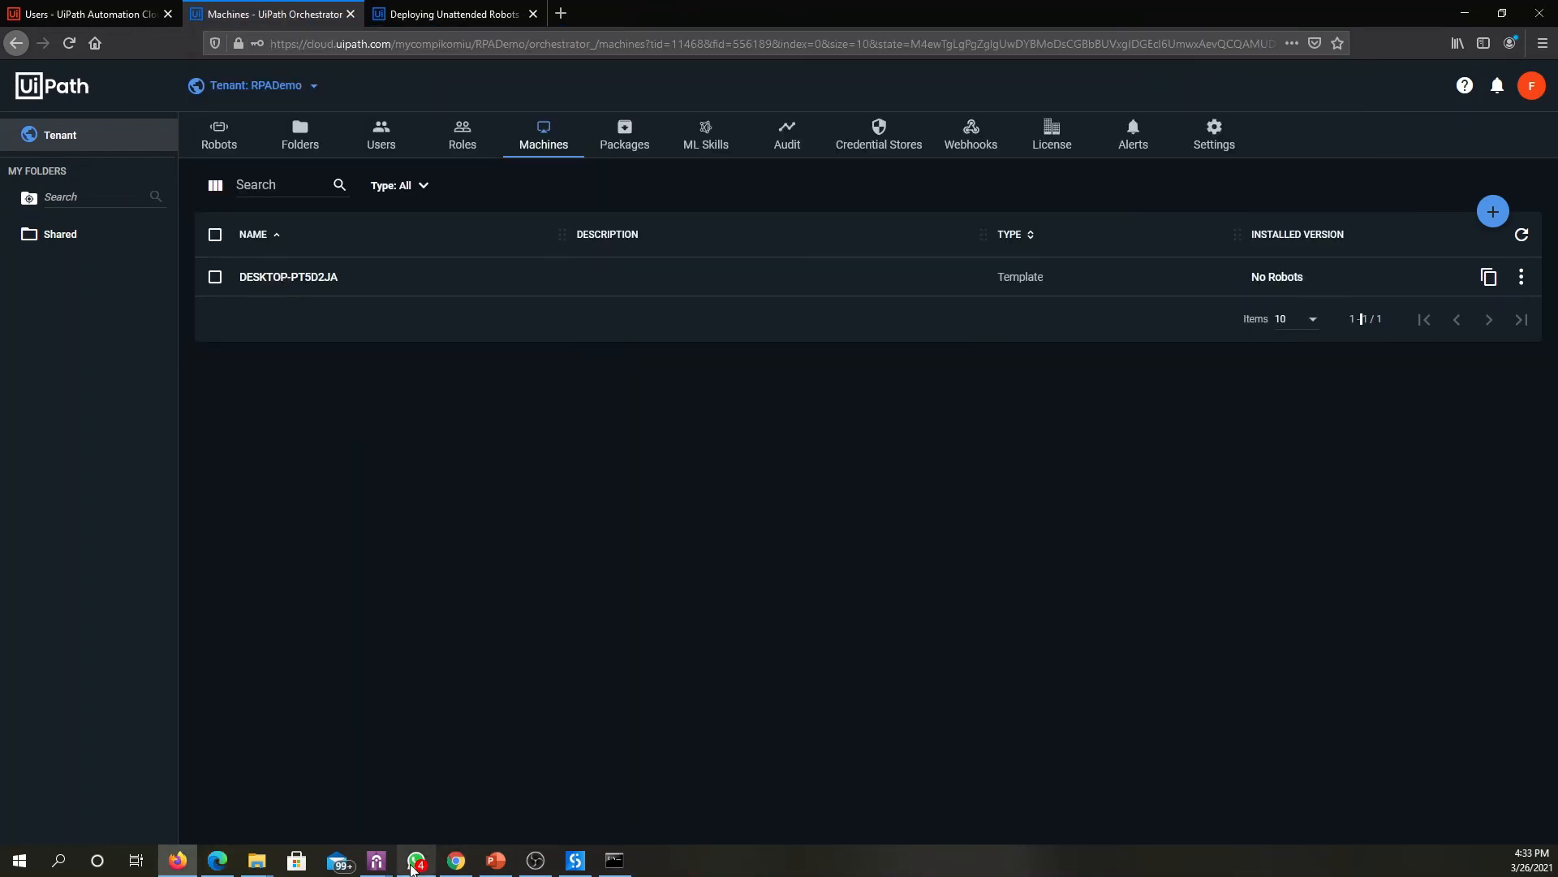
mouse_move(376, 859)
left_click(445, 800)
left_click(518, 508)
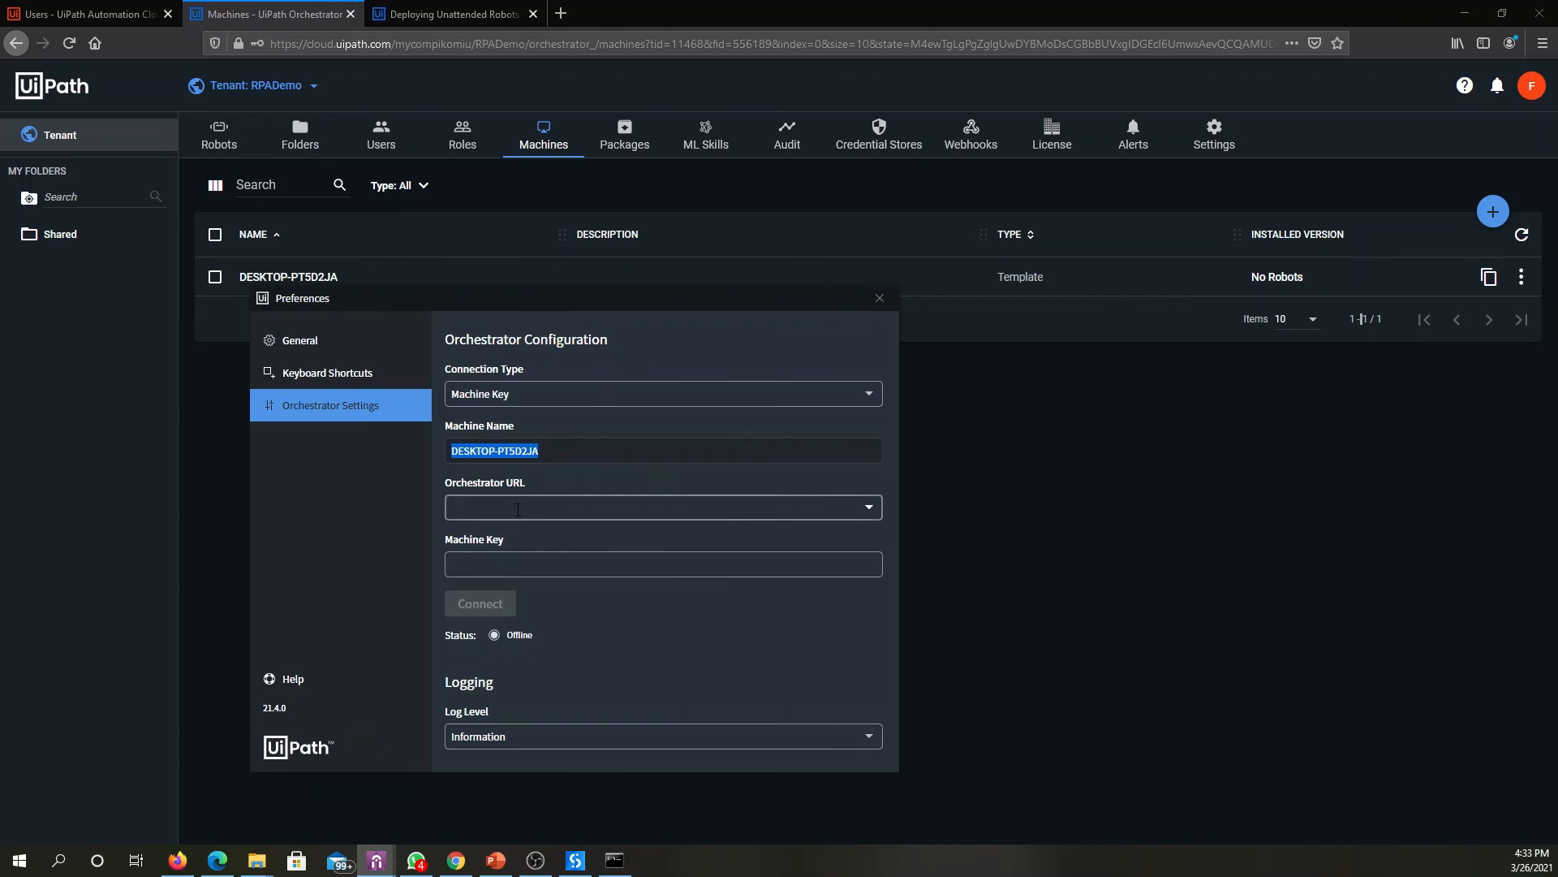
key("ctrl+v")
left_click(402, 495)
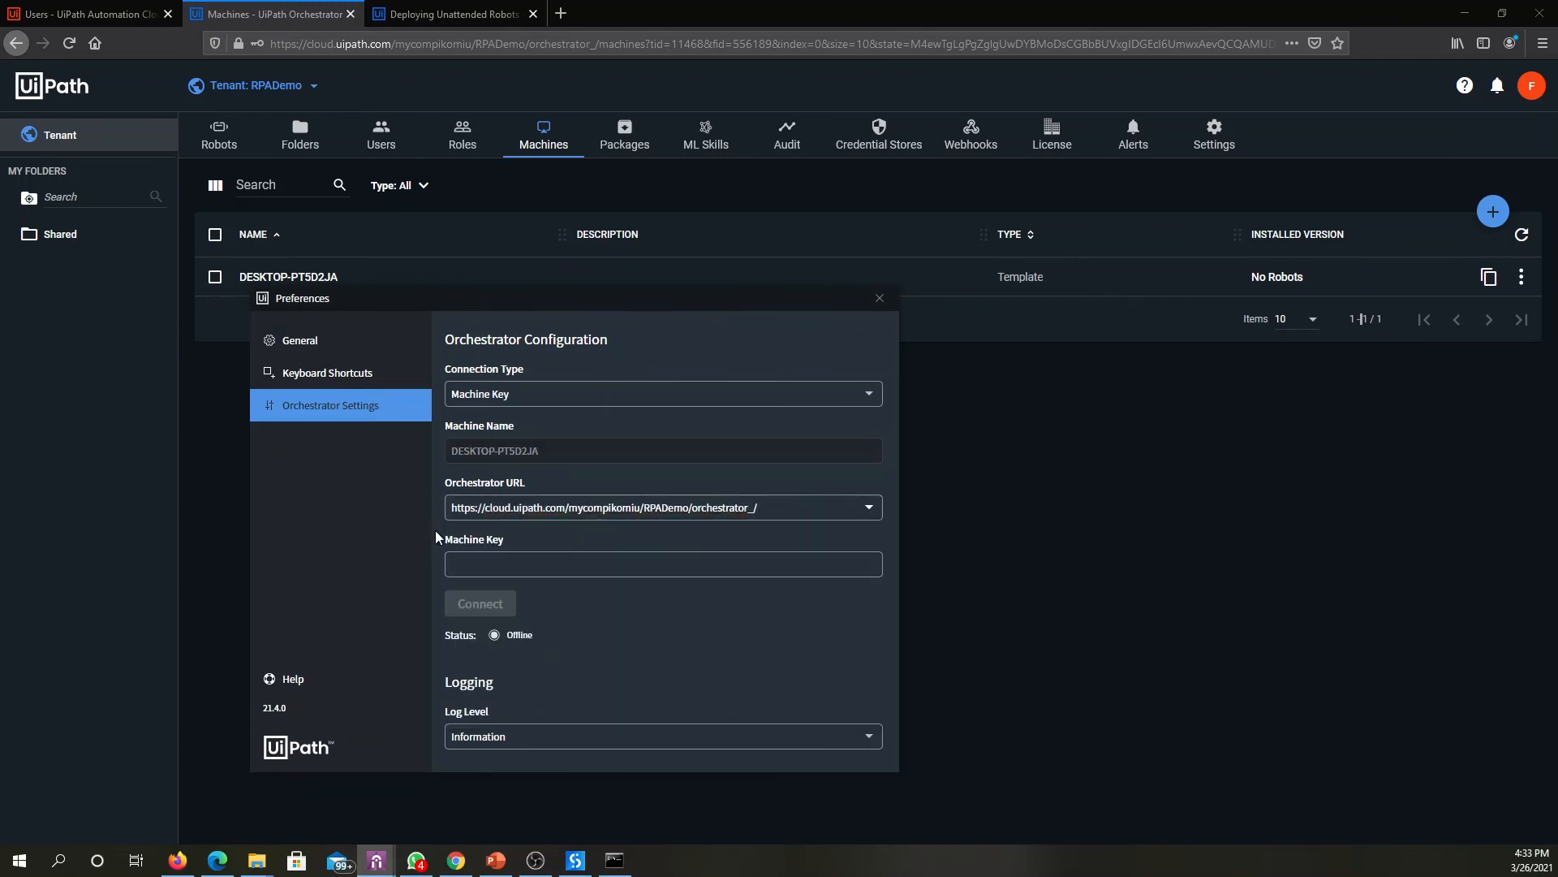
- Copy the DESKTOP-PT5D2JA template's machine key from Orchestrator, paste it into Assistant's Machine Key field, and connect
left_click(1096, 537)
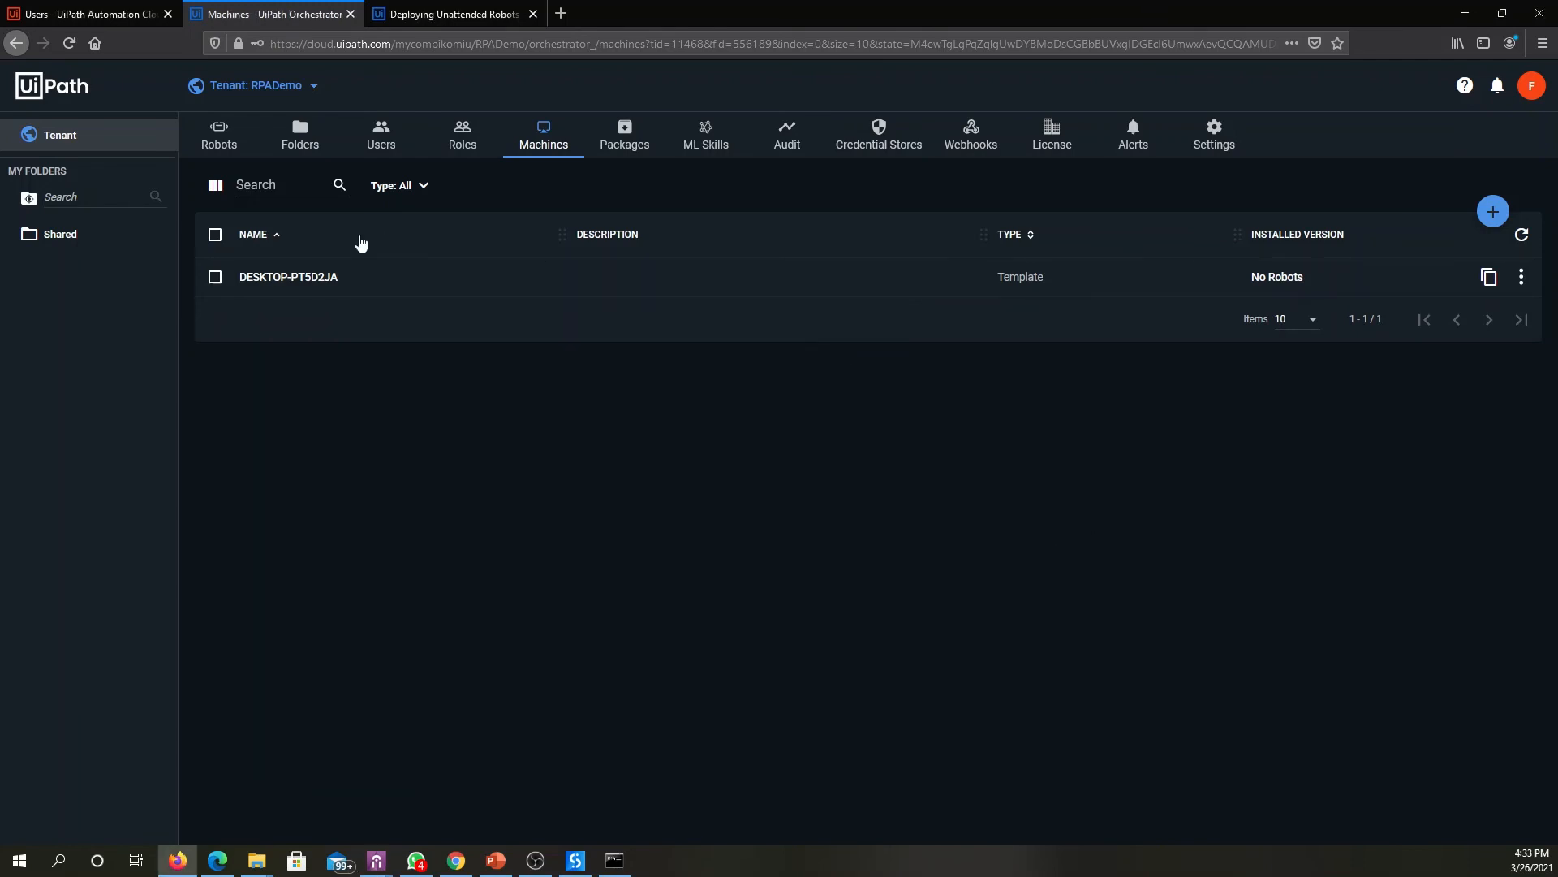
left_click(1491, 277)
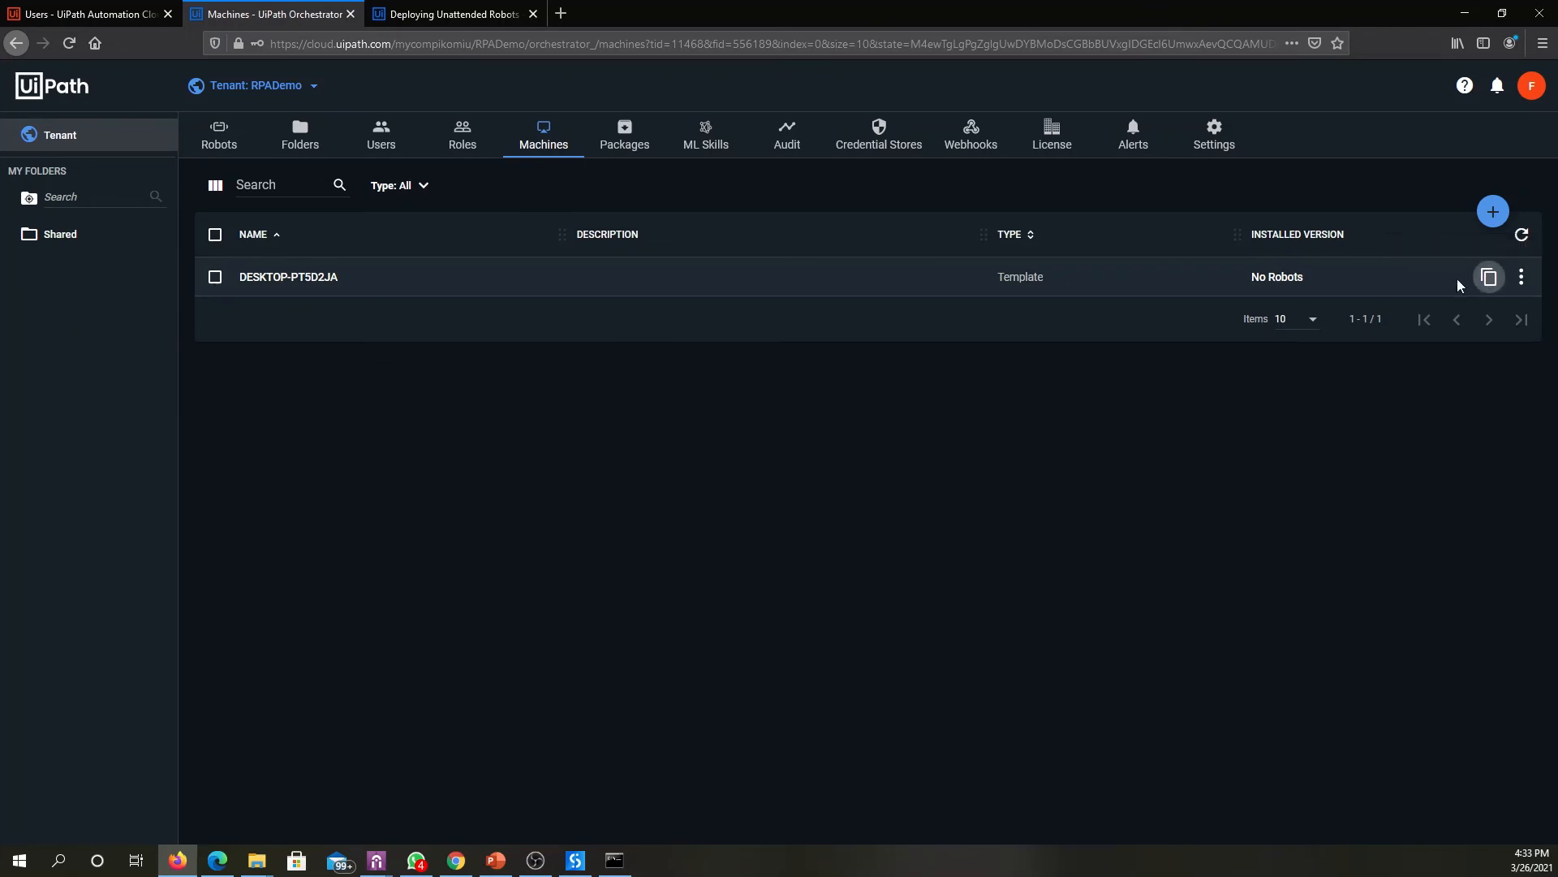
mouse_move(391, 867)
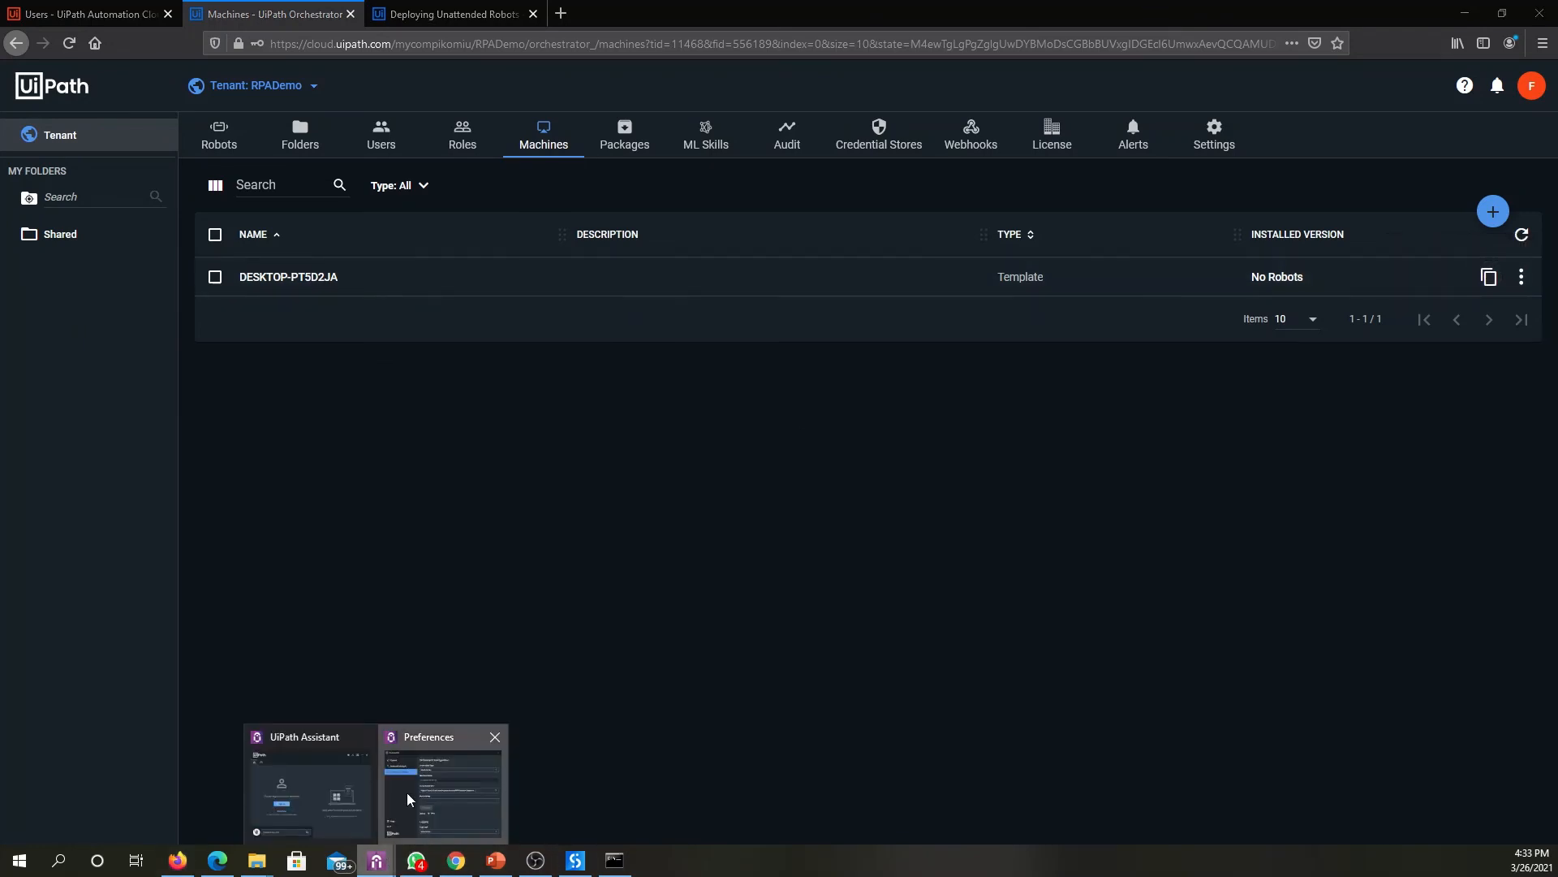
left_click(422, 682)
left_click(589, 563)
key("ctrl+v")
left_click(491, 601)
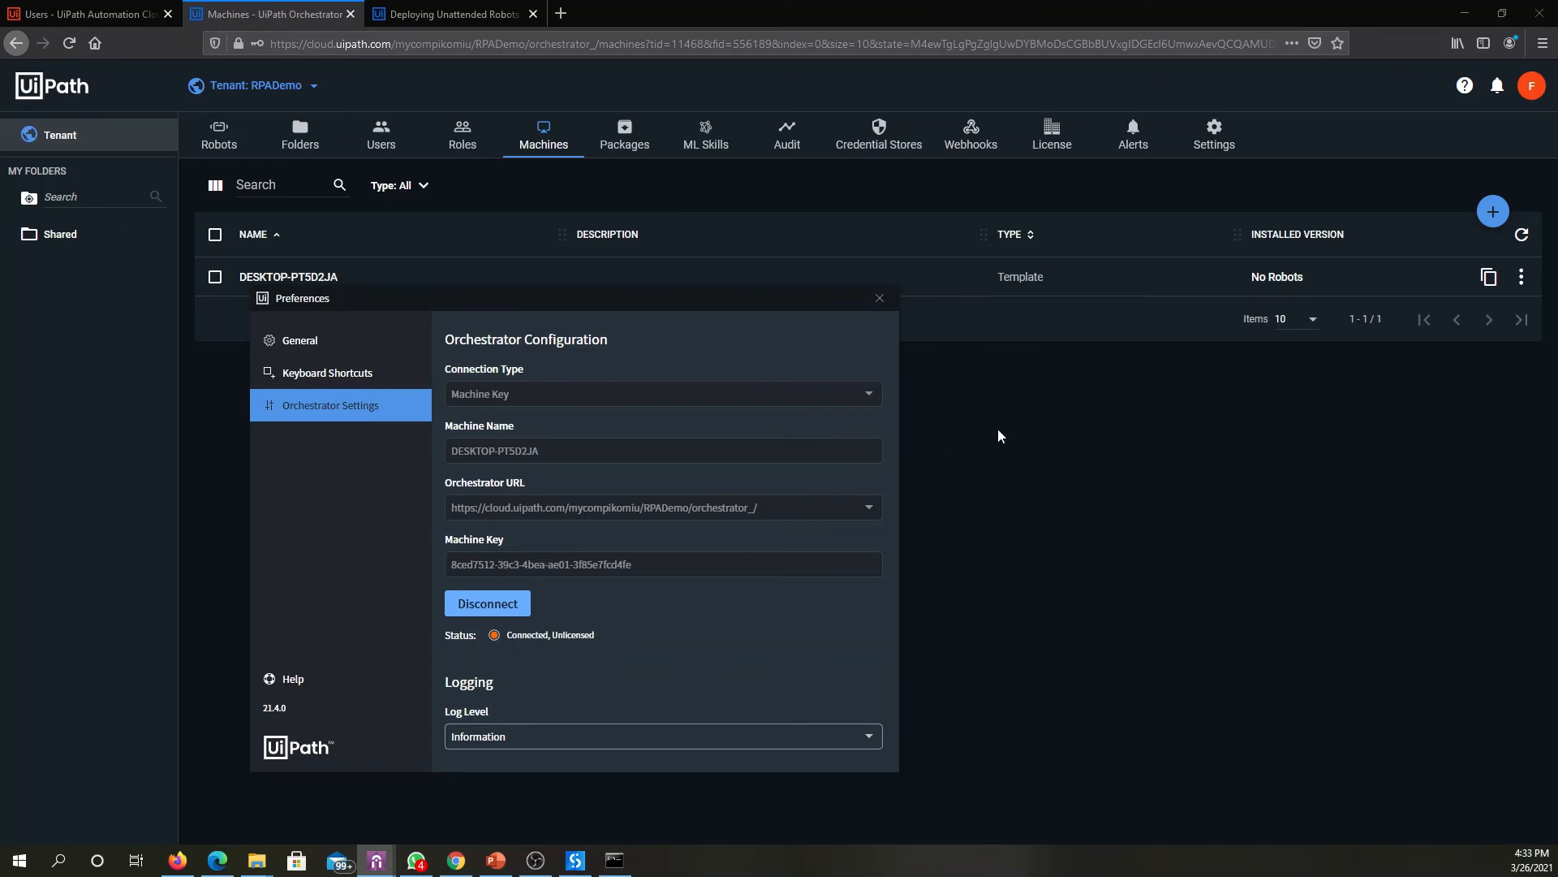
- Open the Shared folder in Orchestrator and close UiPath Studio
left_click(1091, 406)
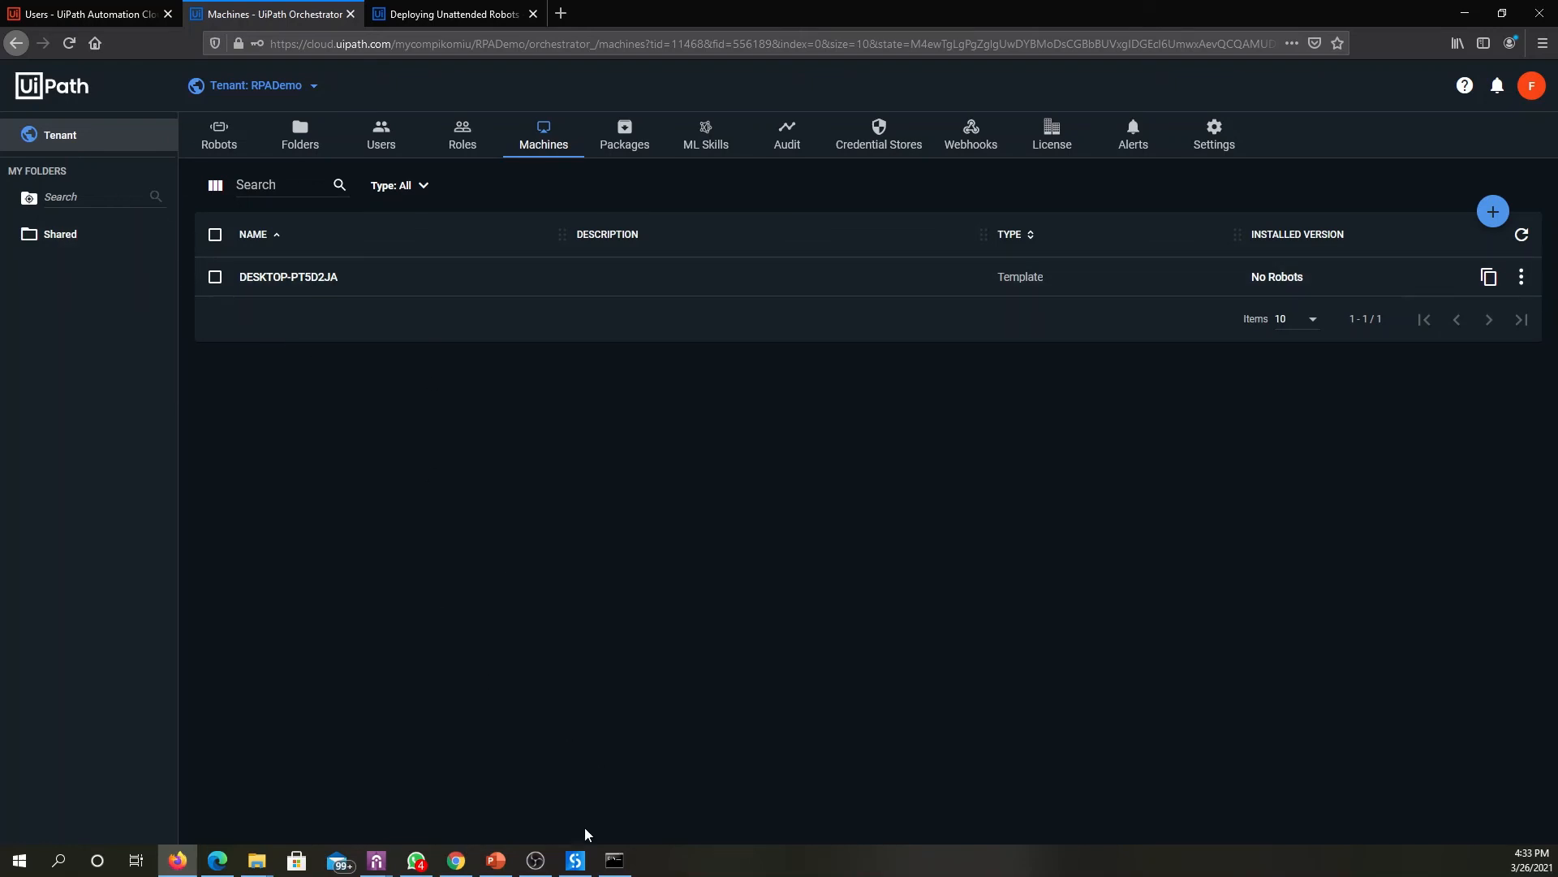
mouse_move(585, 868)
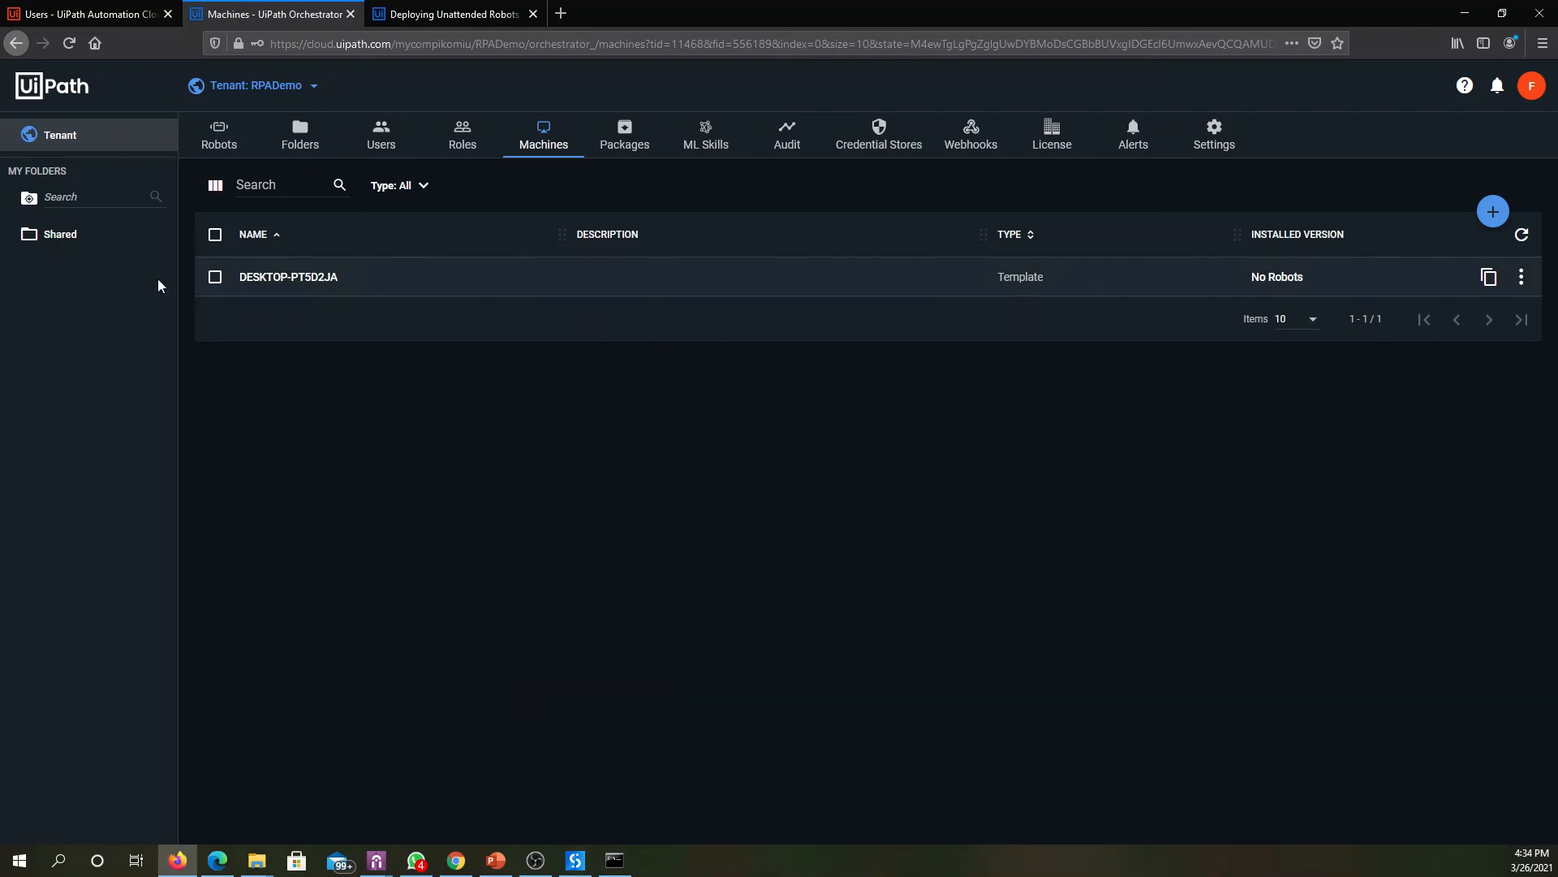
left_click(60, 240)
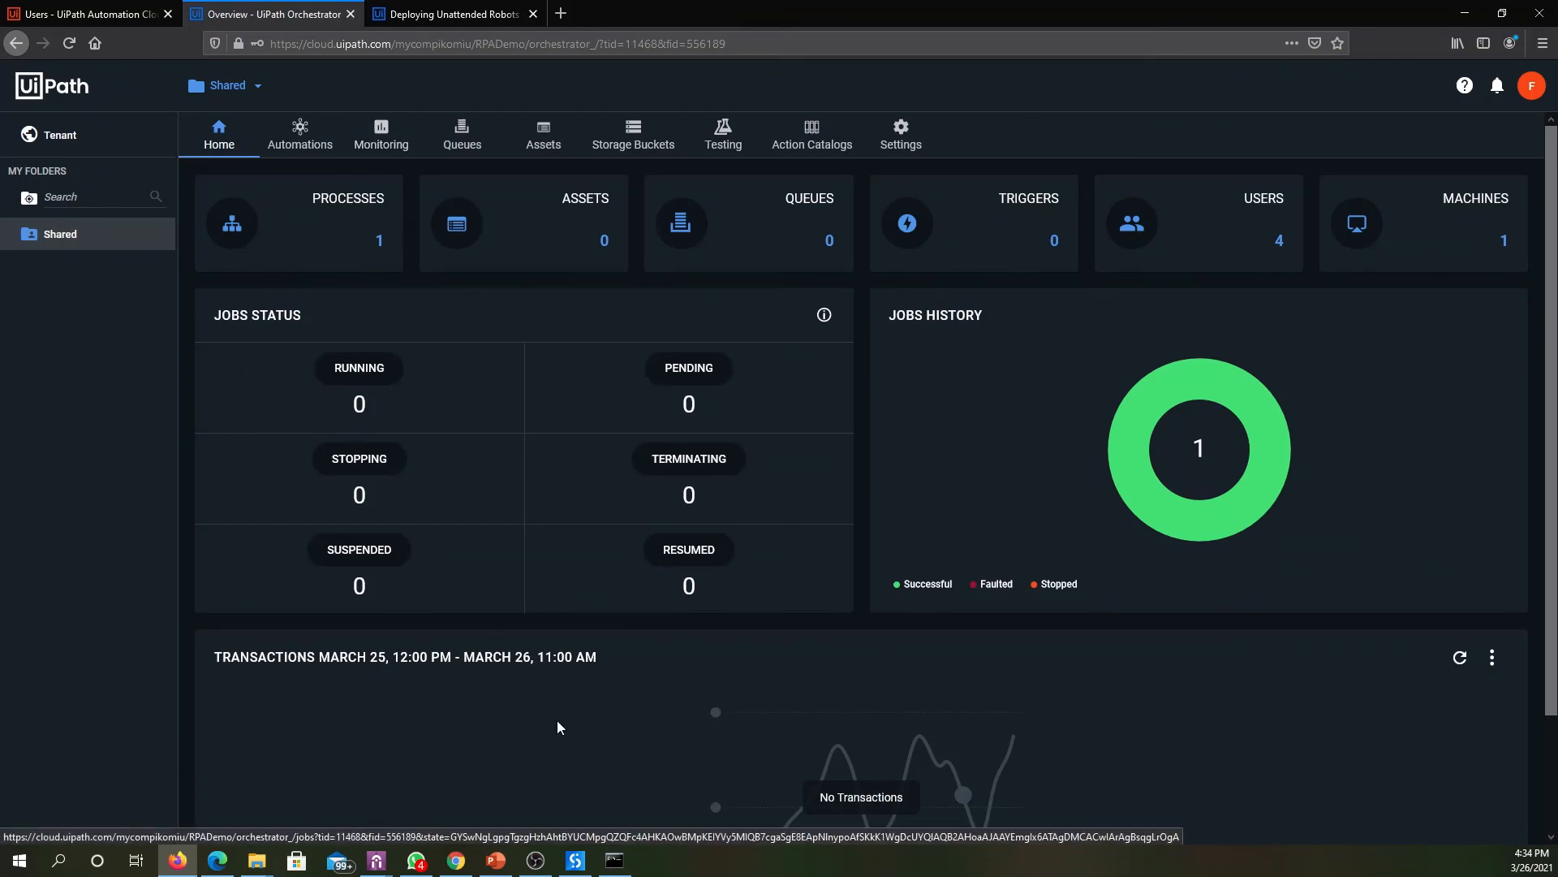
left_click(575, 860)
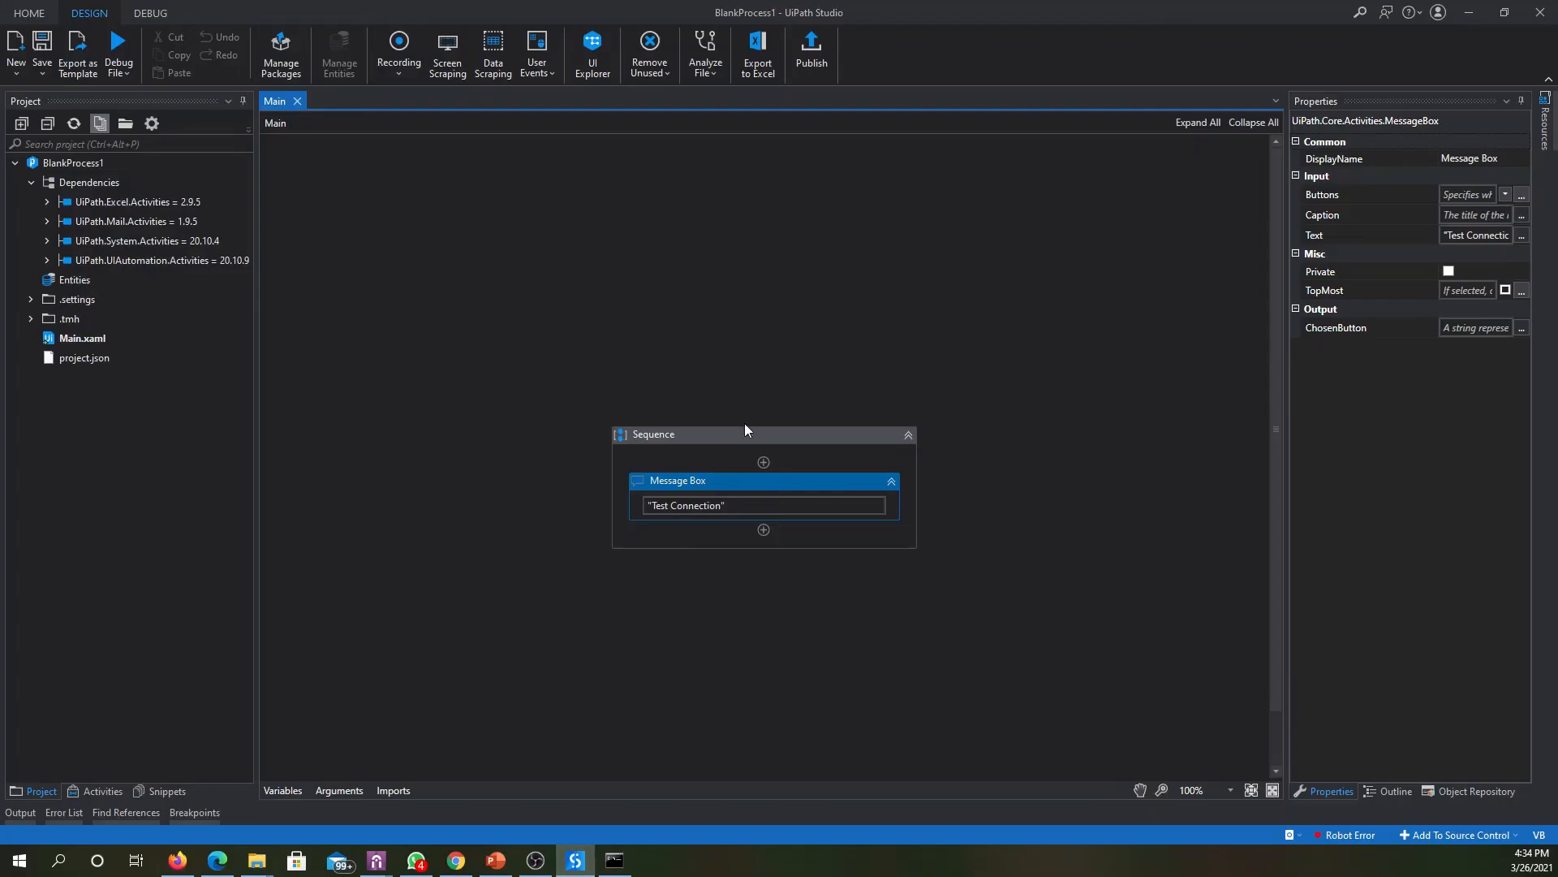
left_click(1540, 12)
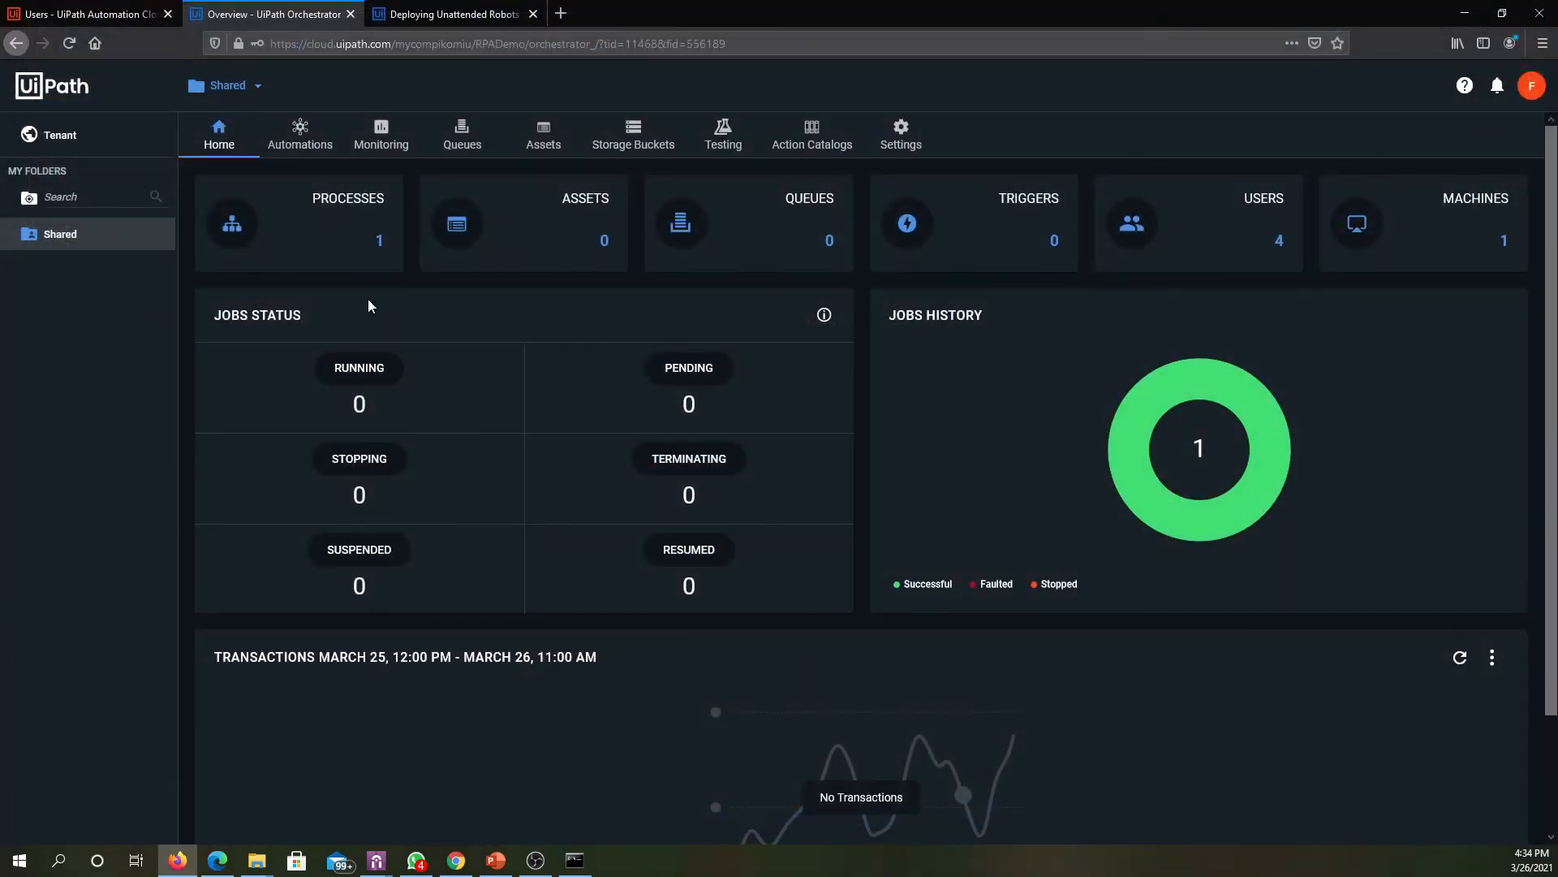
- Display the Shared folder's processes in Orchestrator, check Assistant's connection settings, and refresh Assistant's process list
left_click(305, 145)
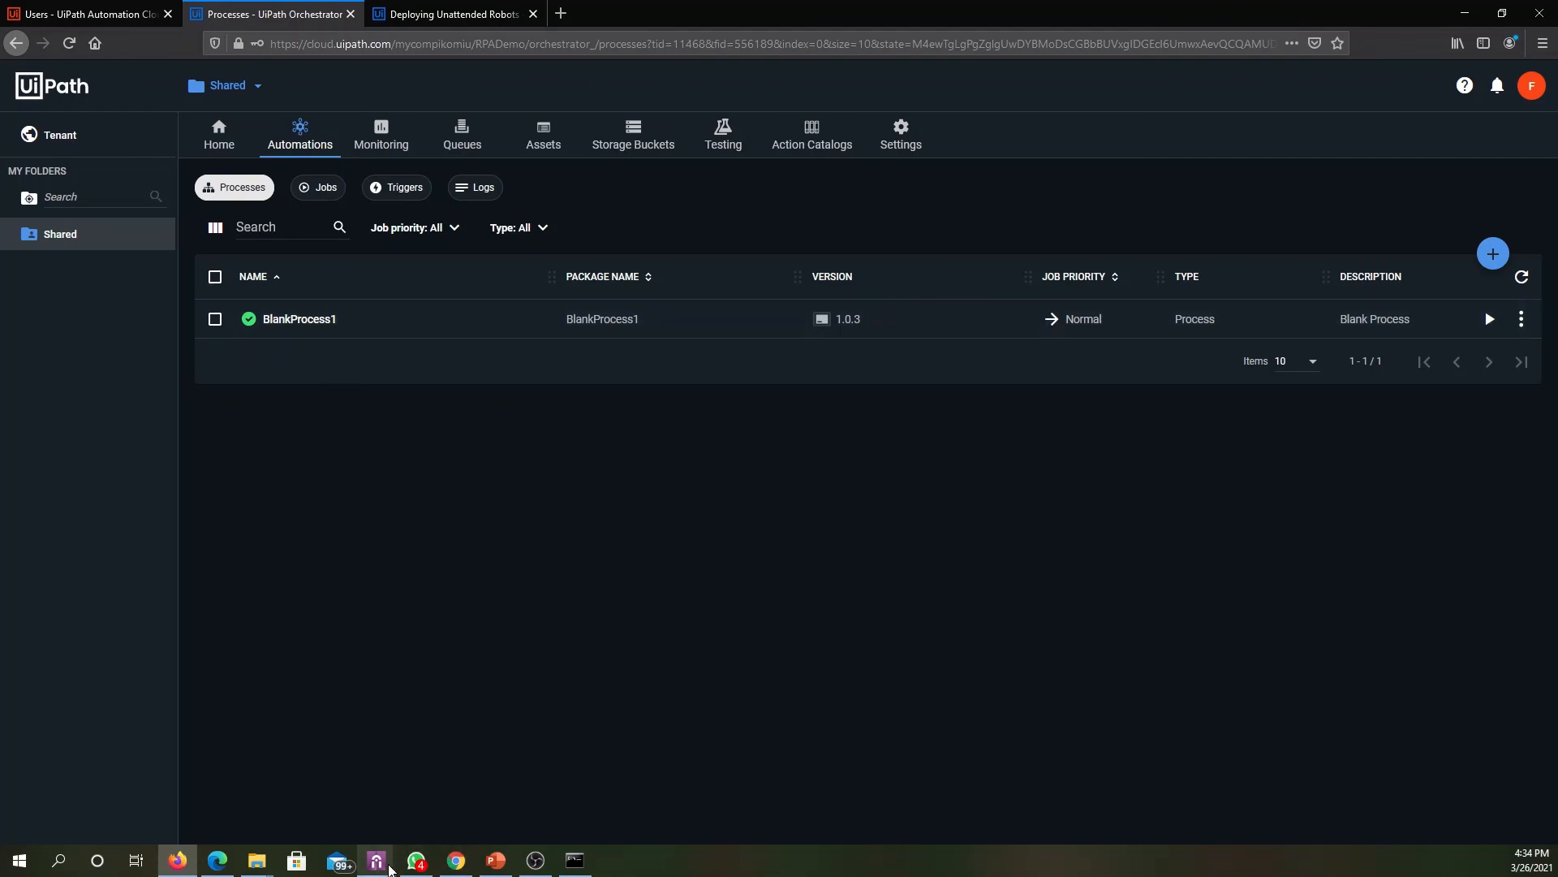
mouse_move(382, 862)
left_click(422, 813)
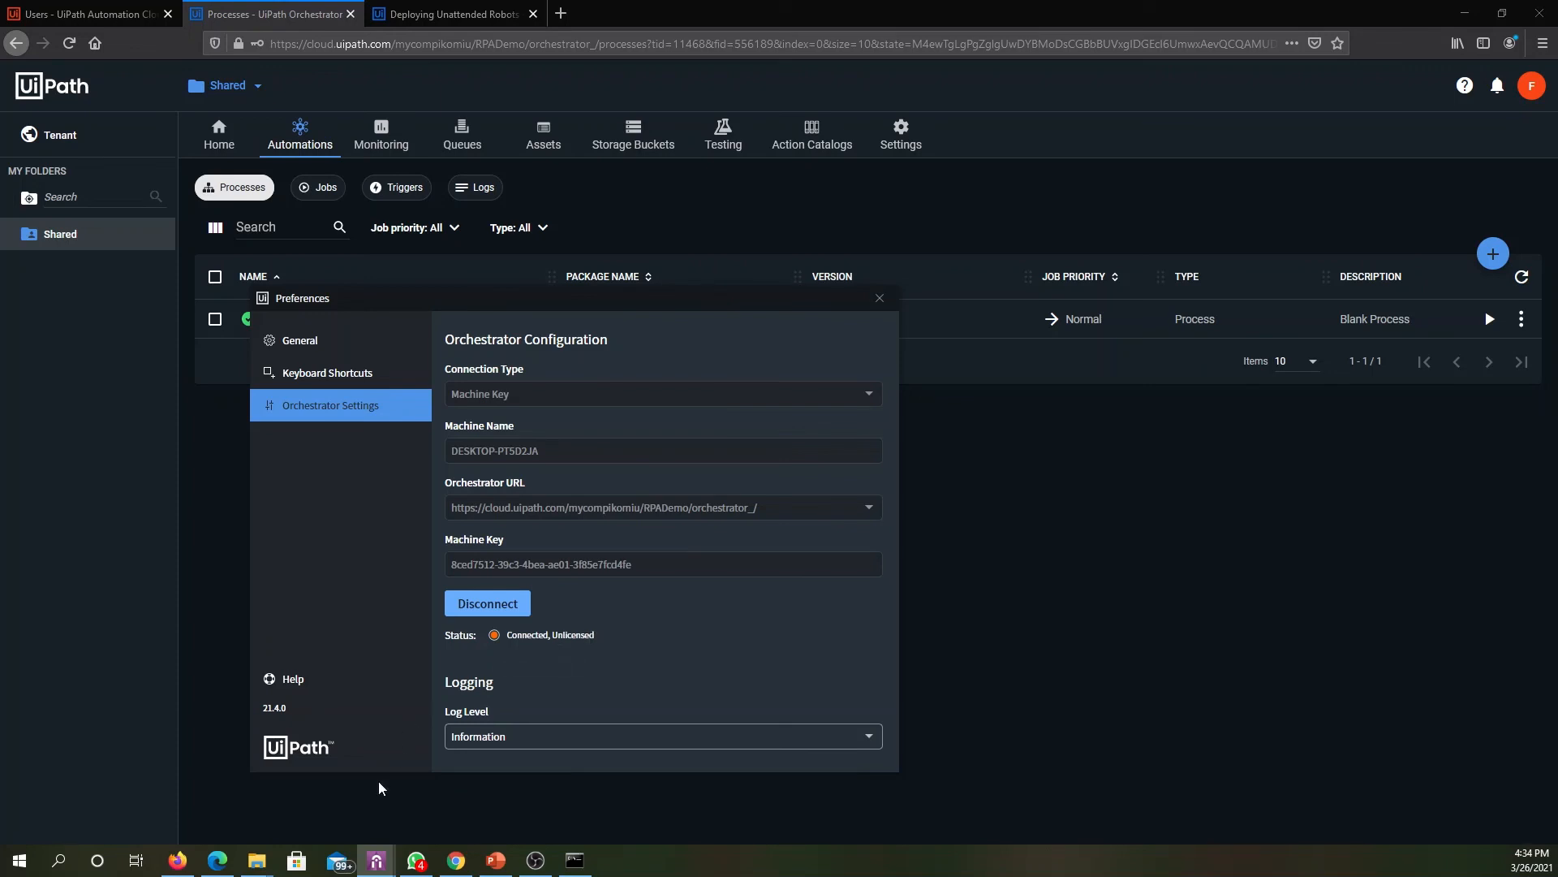
mouse_move(377, 860)
left_click(286, 783)
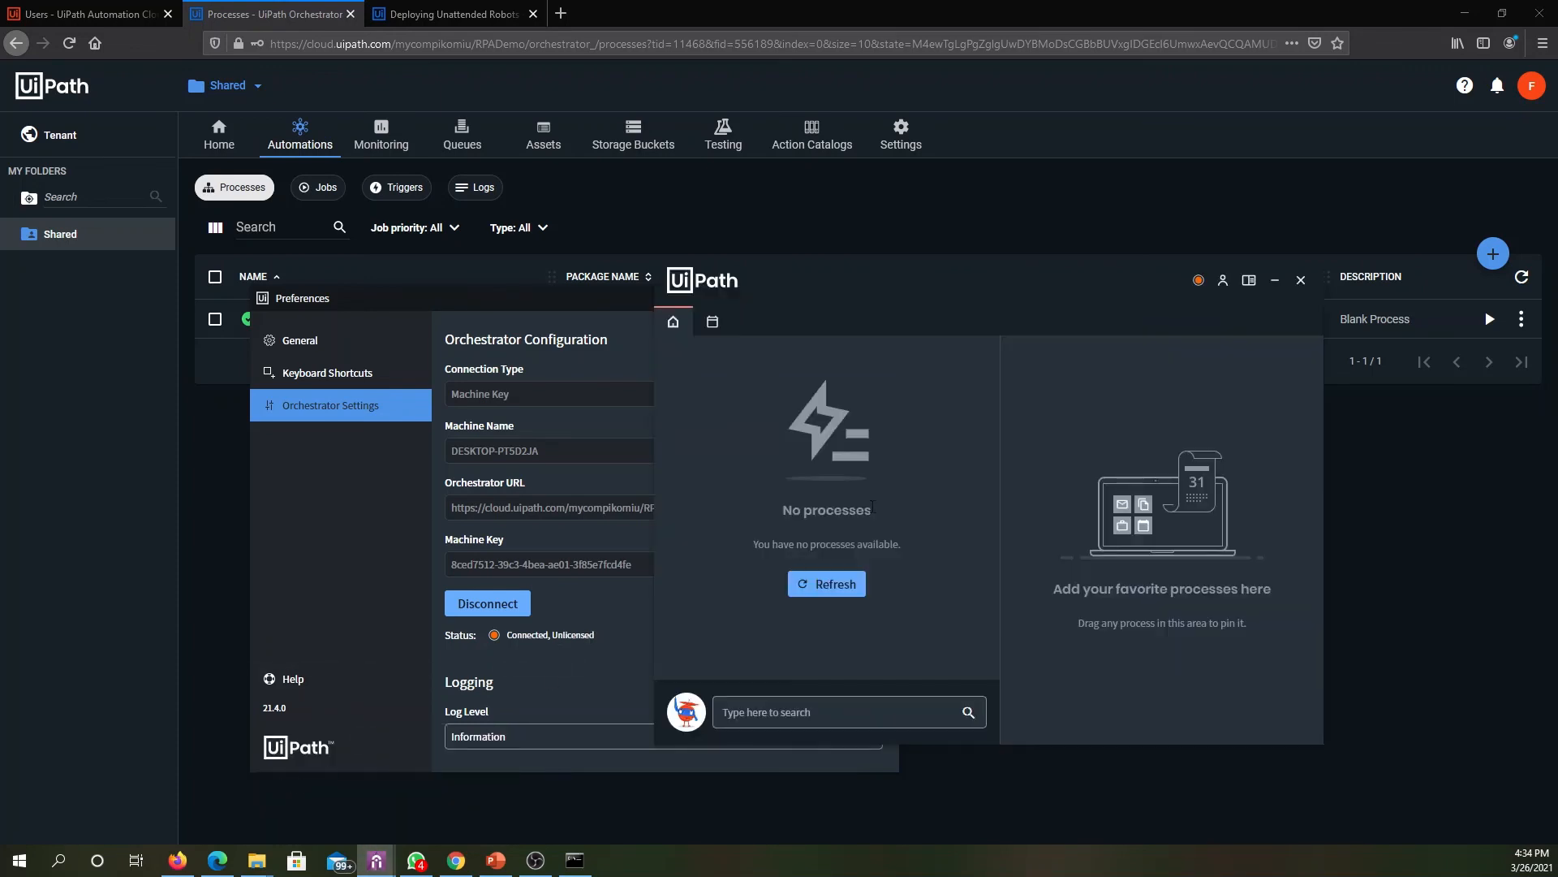
left_click(828, 595)
left_click(1447, 500)
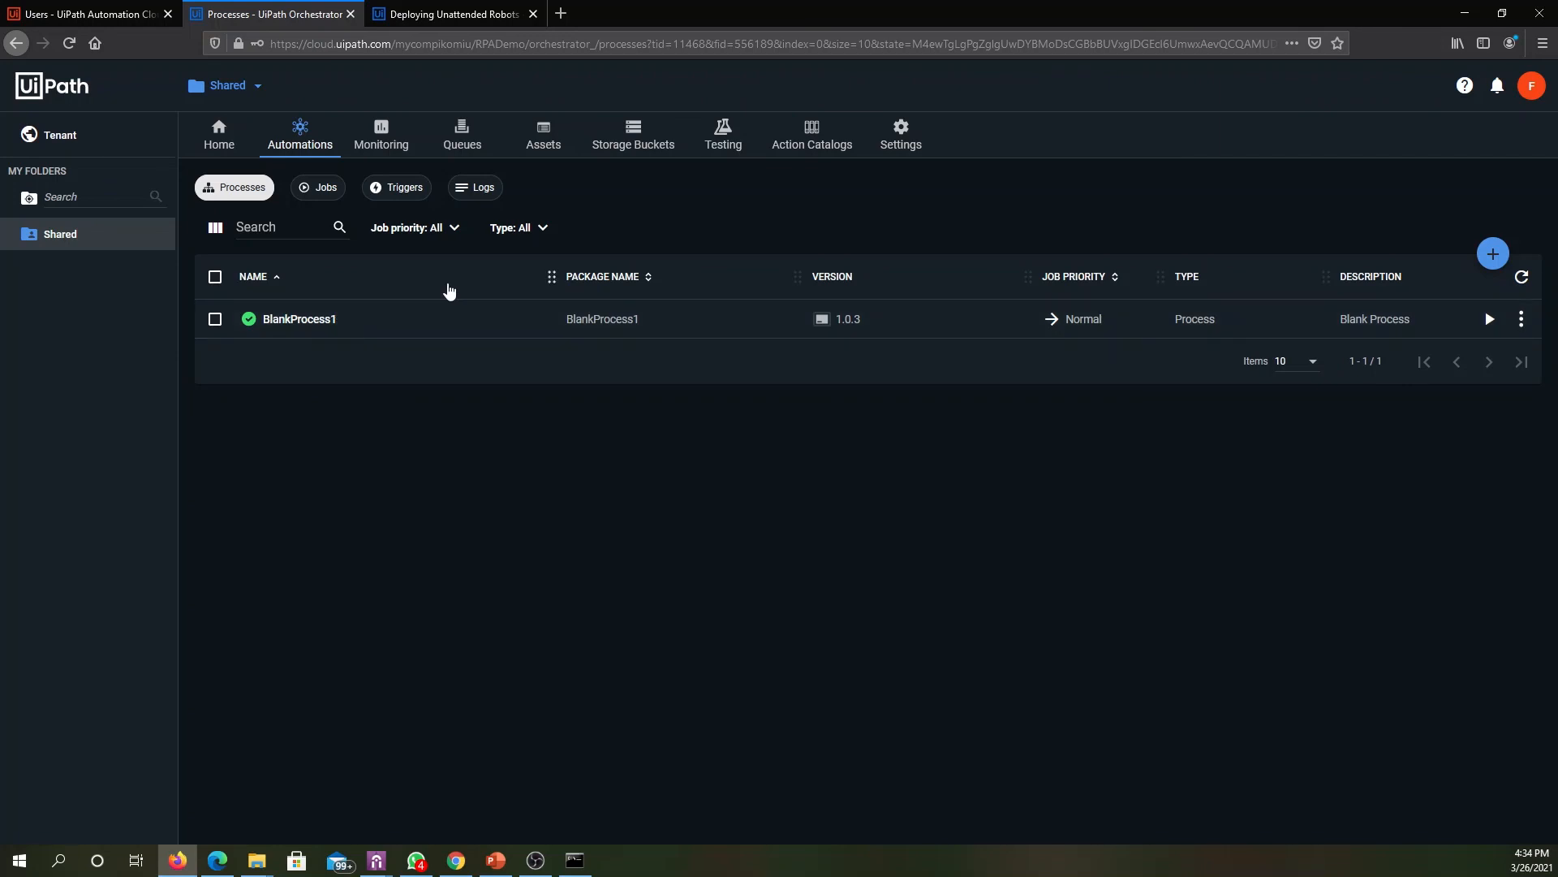
- Start an Unattended job for BlankProcess1 in the Shared folder on any user and connected machine, and dismiss its message box
left_click(315, 197)
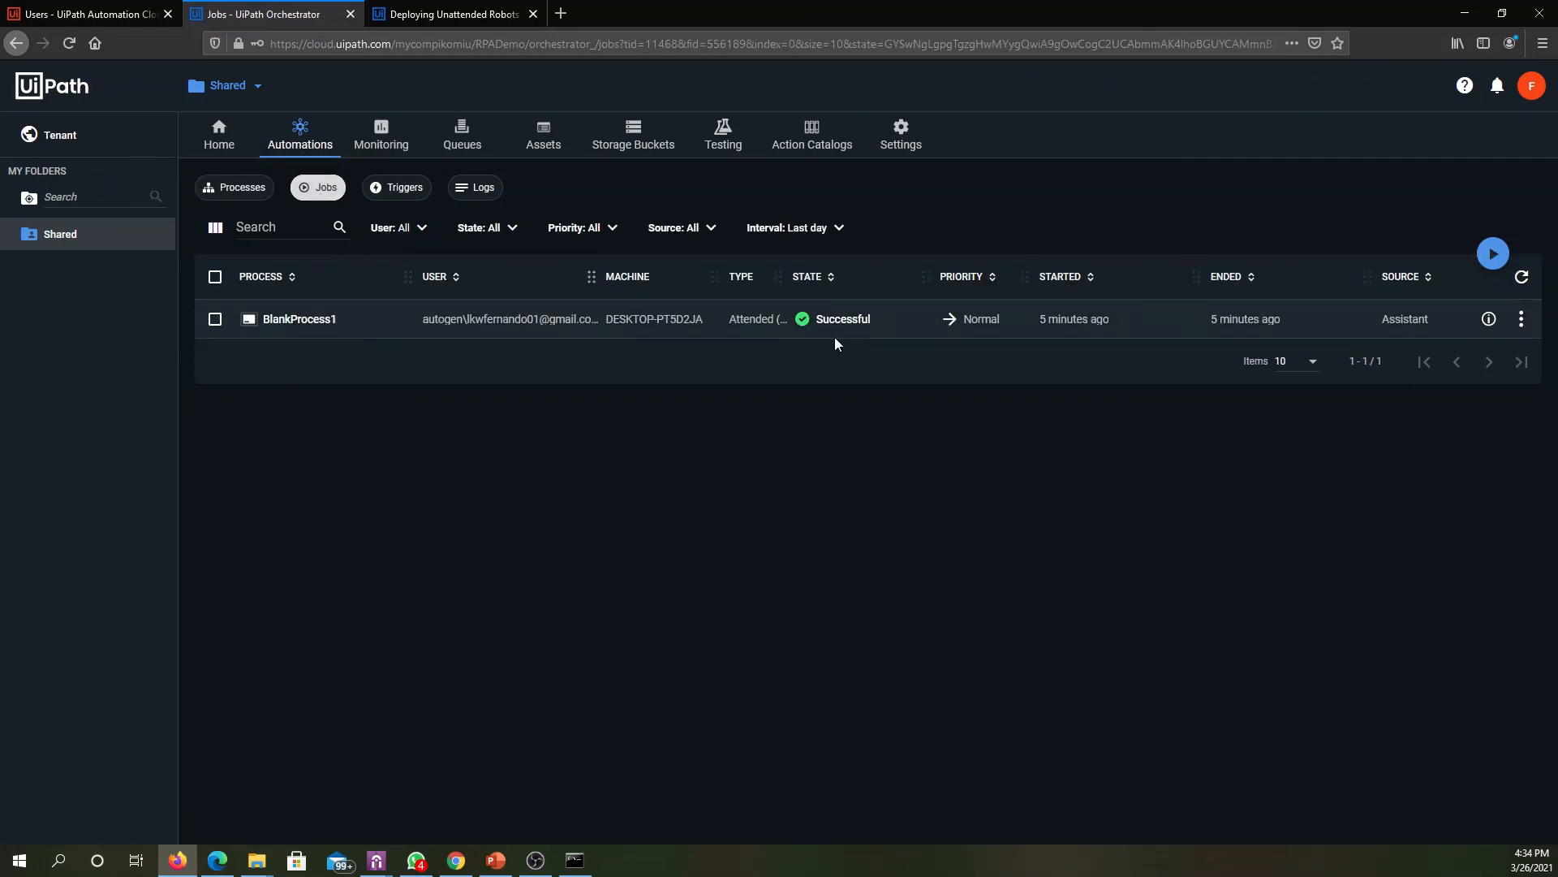
left_click(1493, 253)
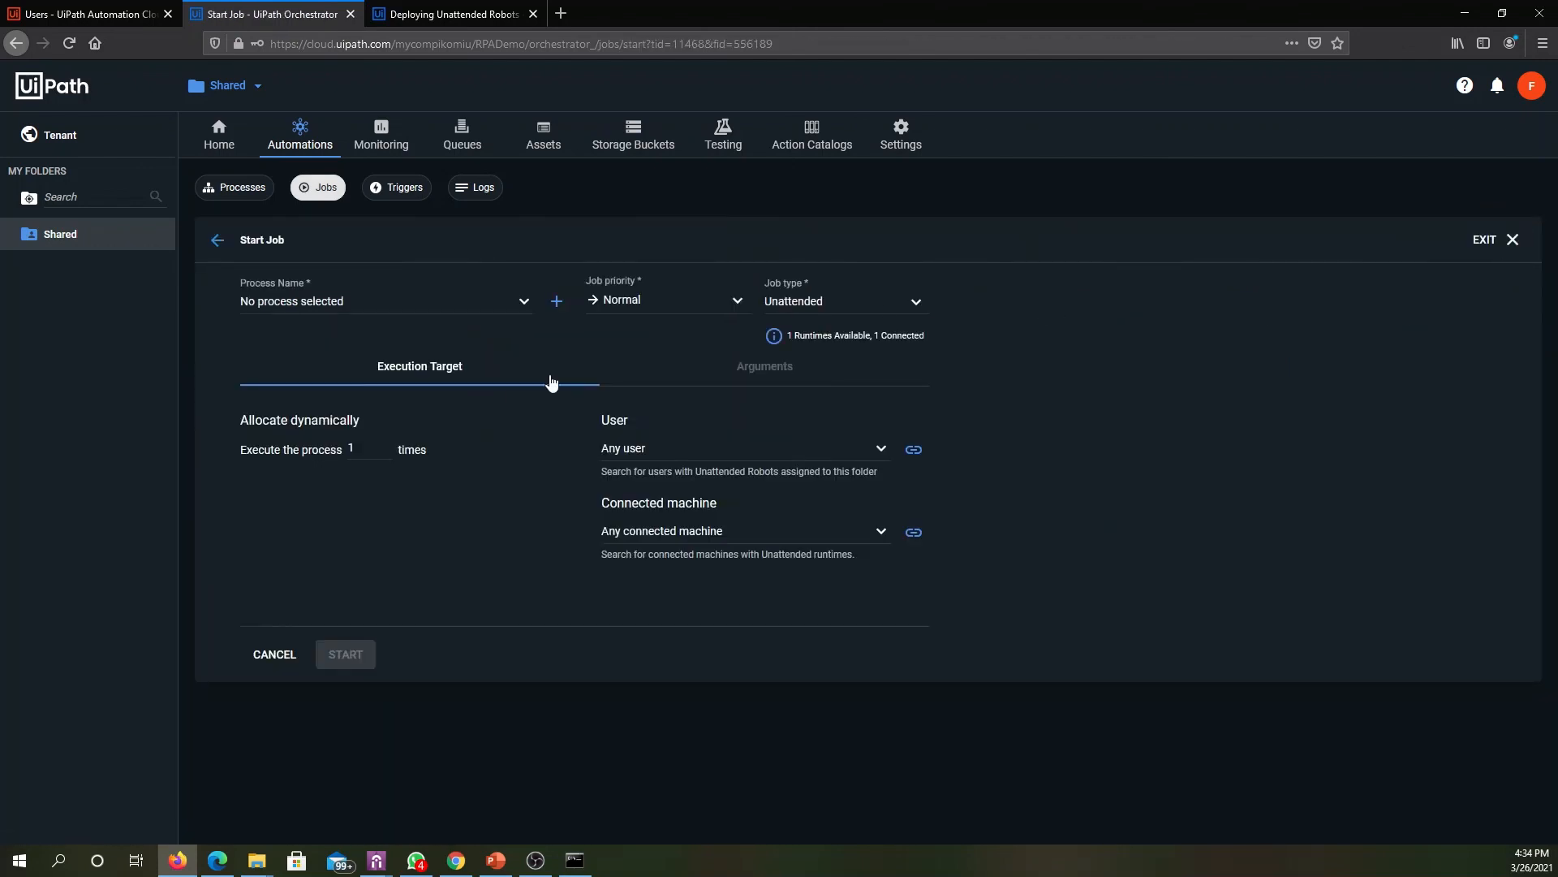
left_click(415, 311)
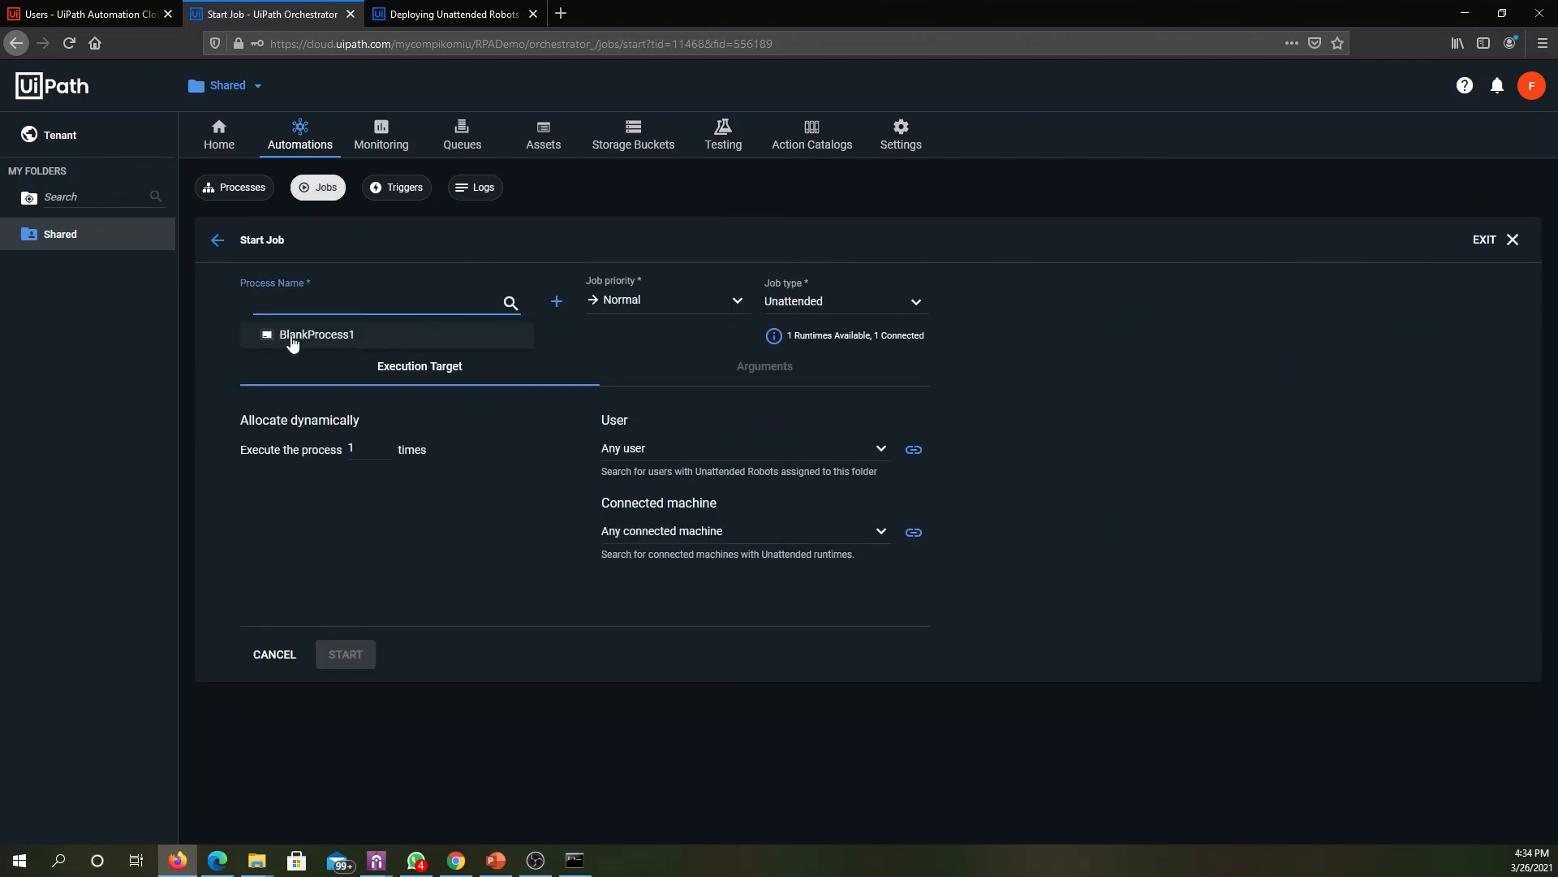
left_click(291, 339)
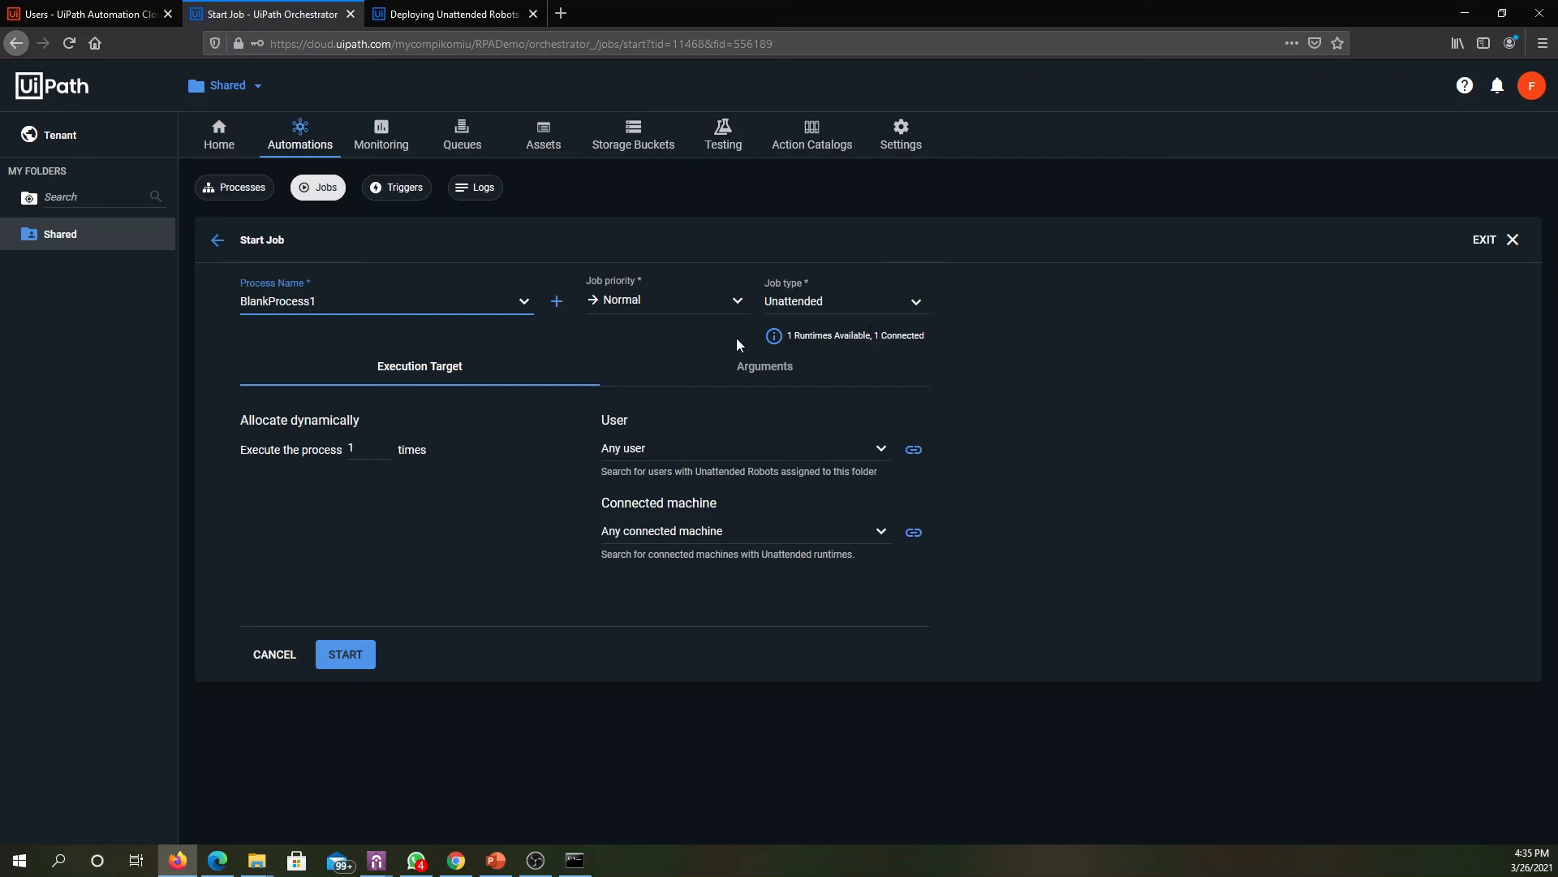
left_click(775, 336)
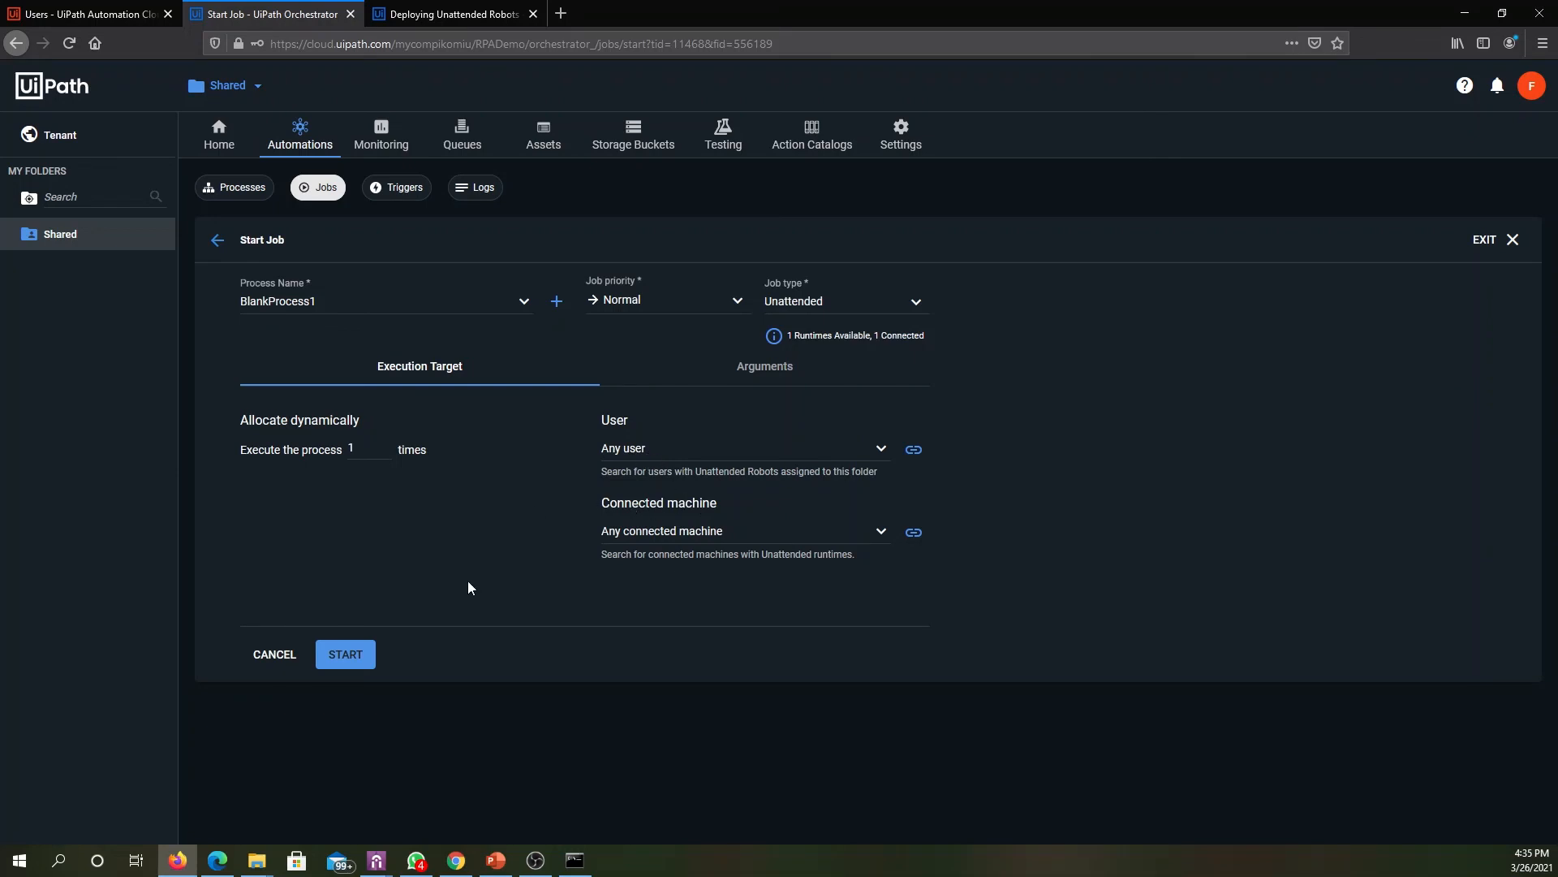
left_click(349, 659)
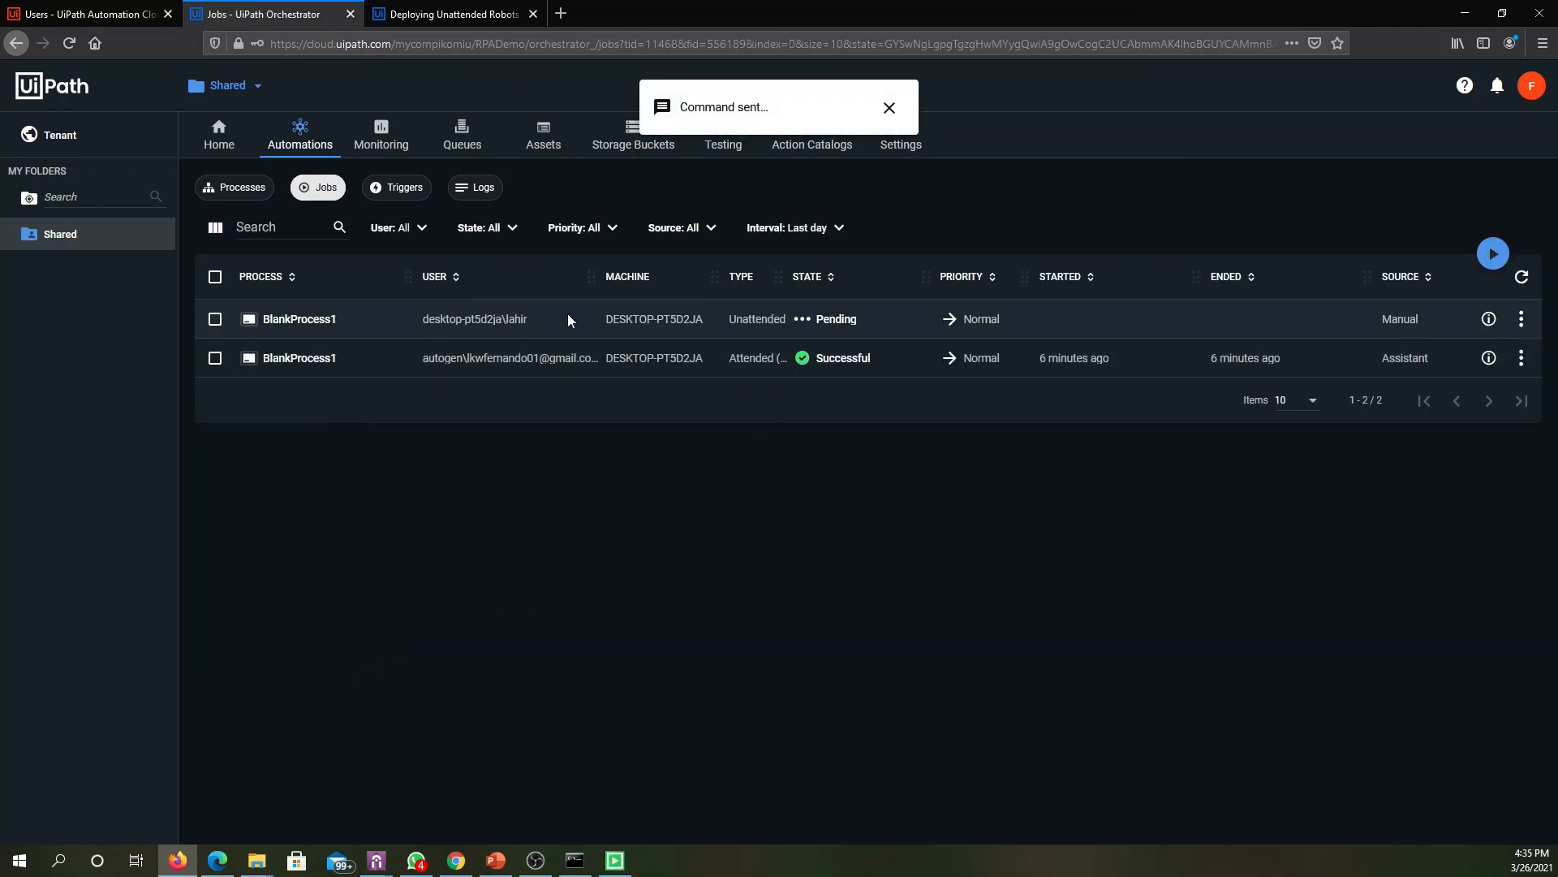
left_click_drag(75, 364, 884, 384)
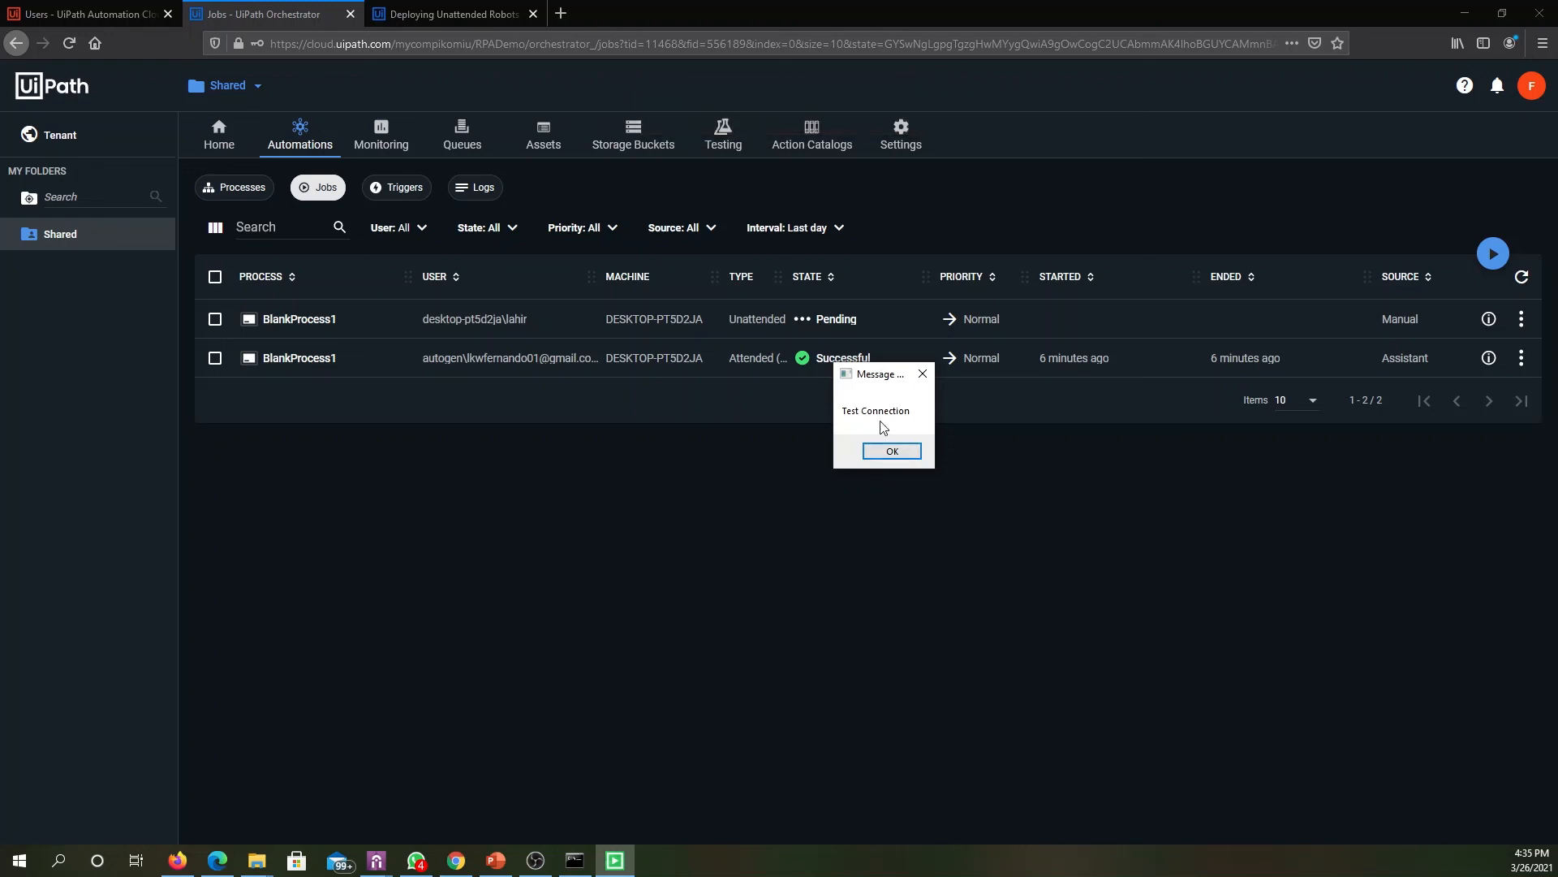
left_click(897, 451)
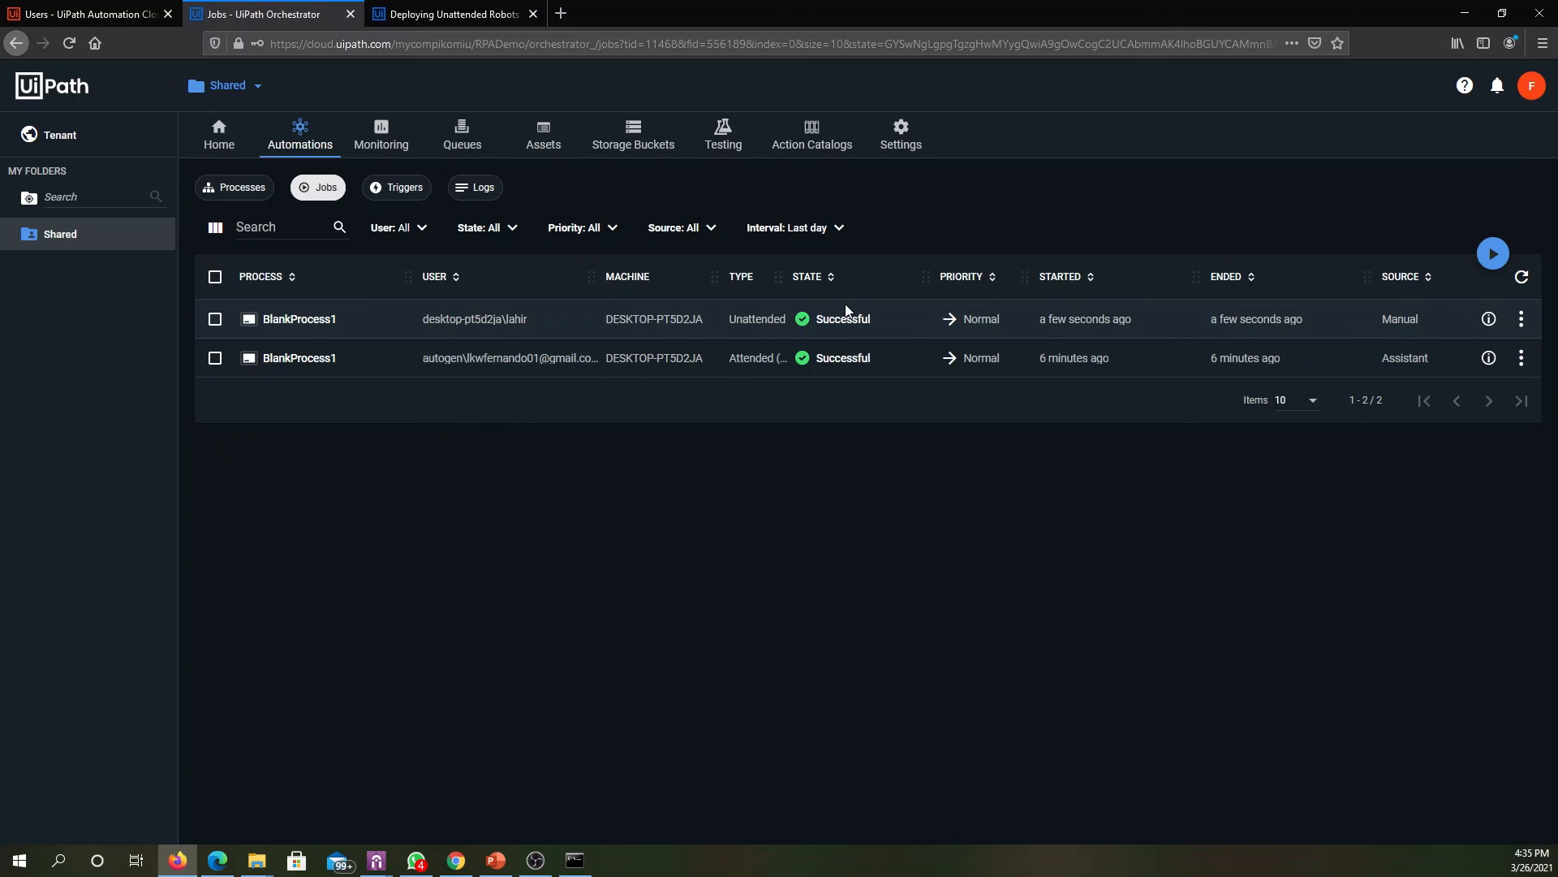
- Check the connection and license status in UiPath Assistant's Orchestrator settings
mouse_move(380, 854)
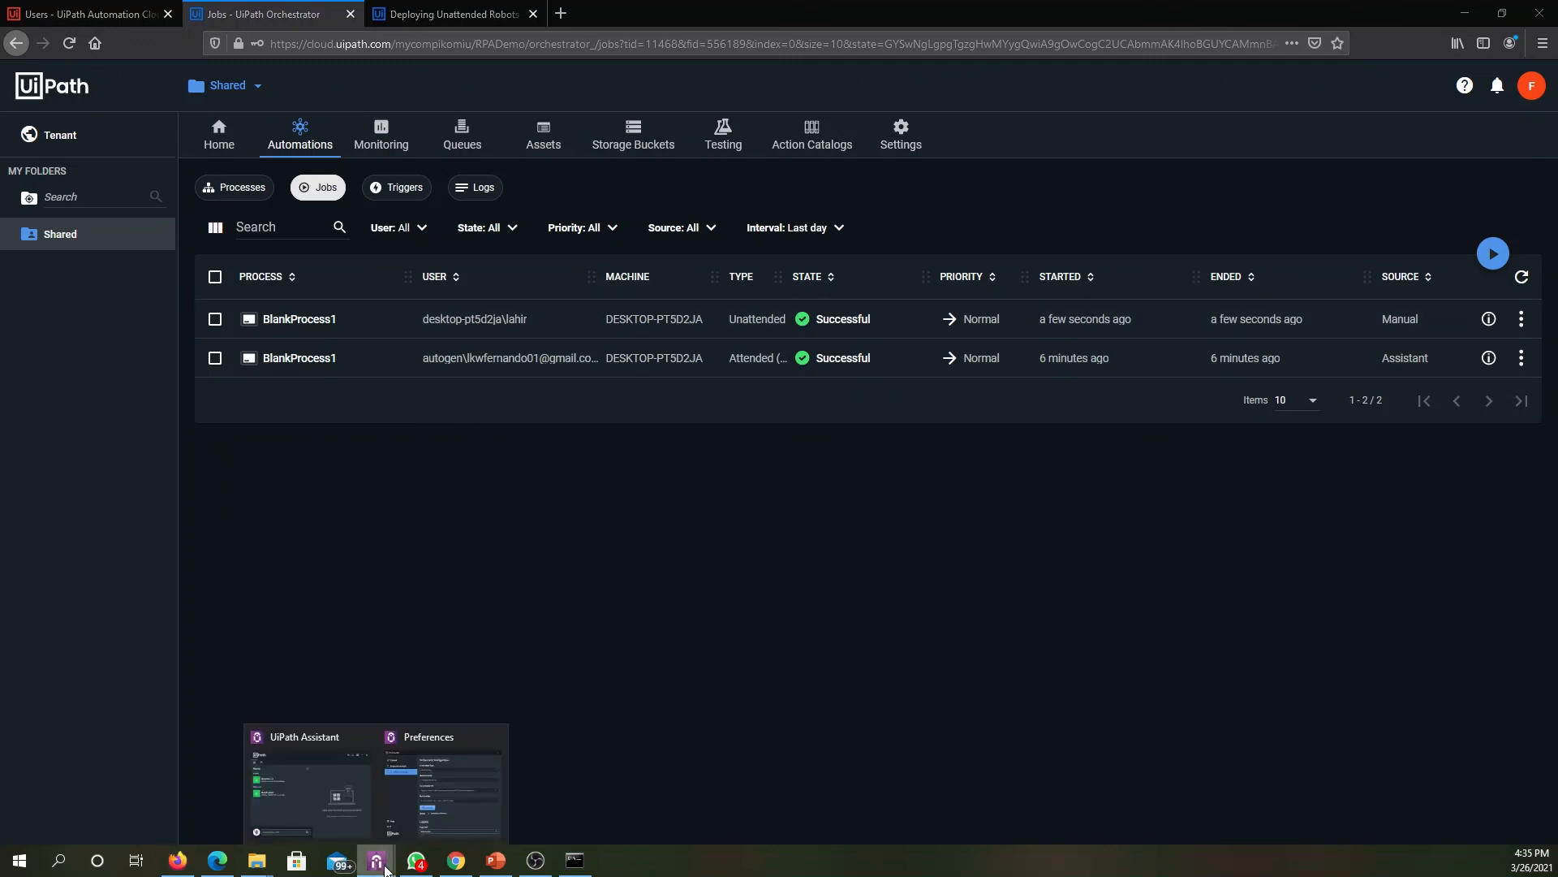
left_click(408, 823)
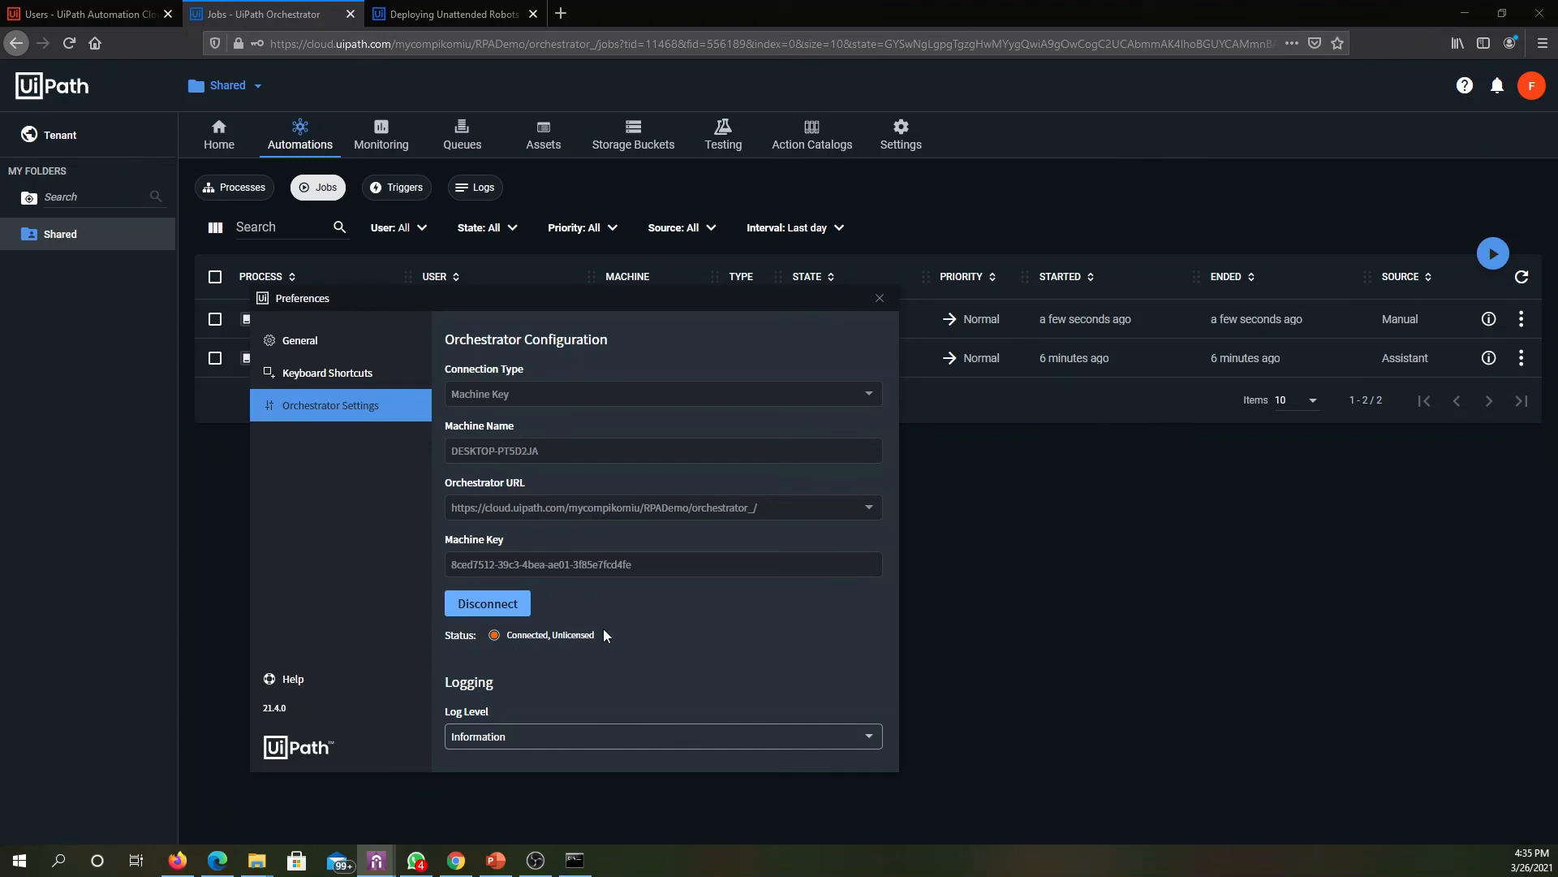
left_click_drag(469, 305, 621, 371)
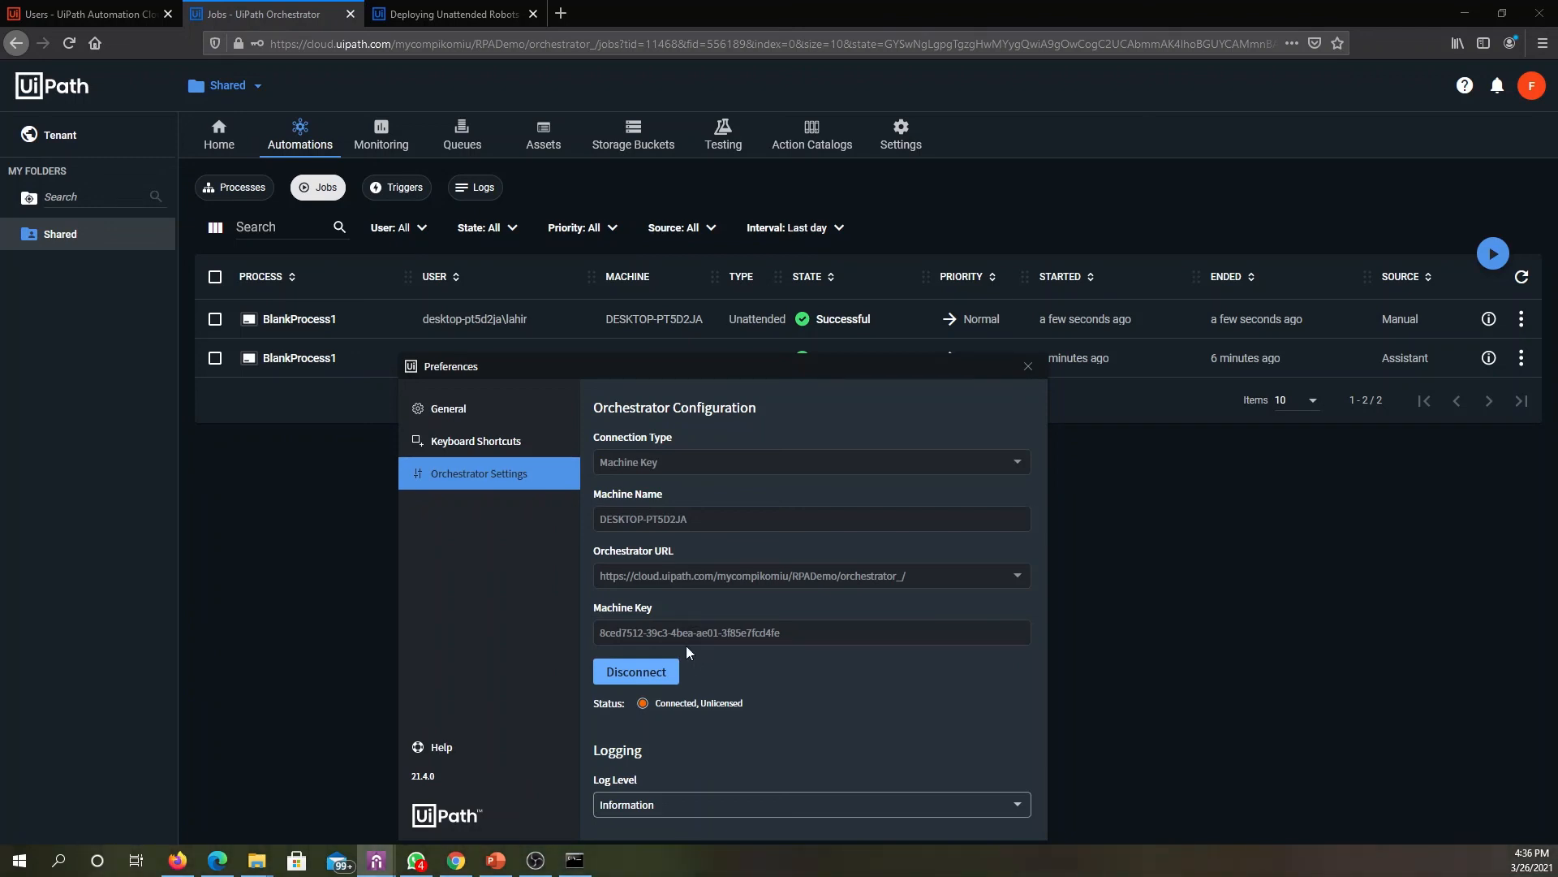
- Launch UiPath Studio, open the recent BlankProcess1 project, and check the robot status
left_click(19, 859)
type("ui")
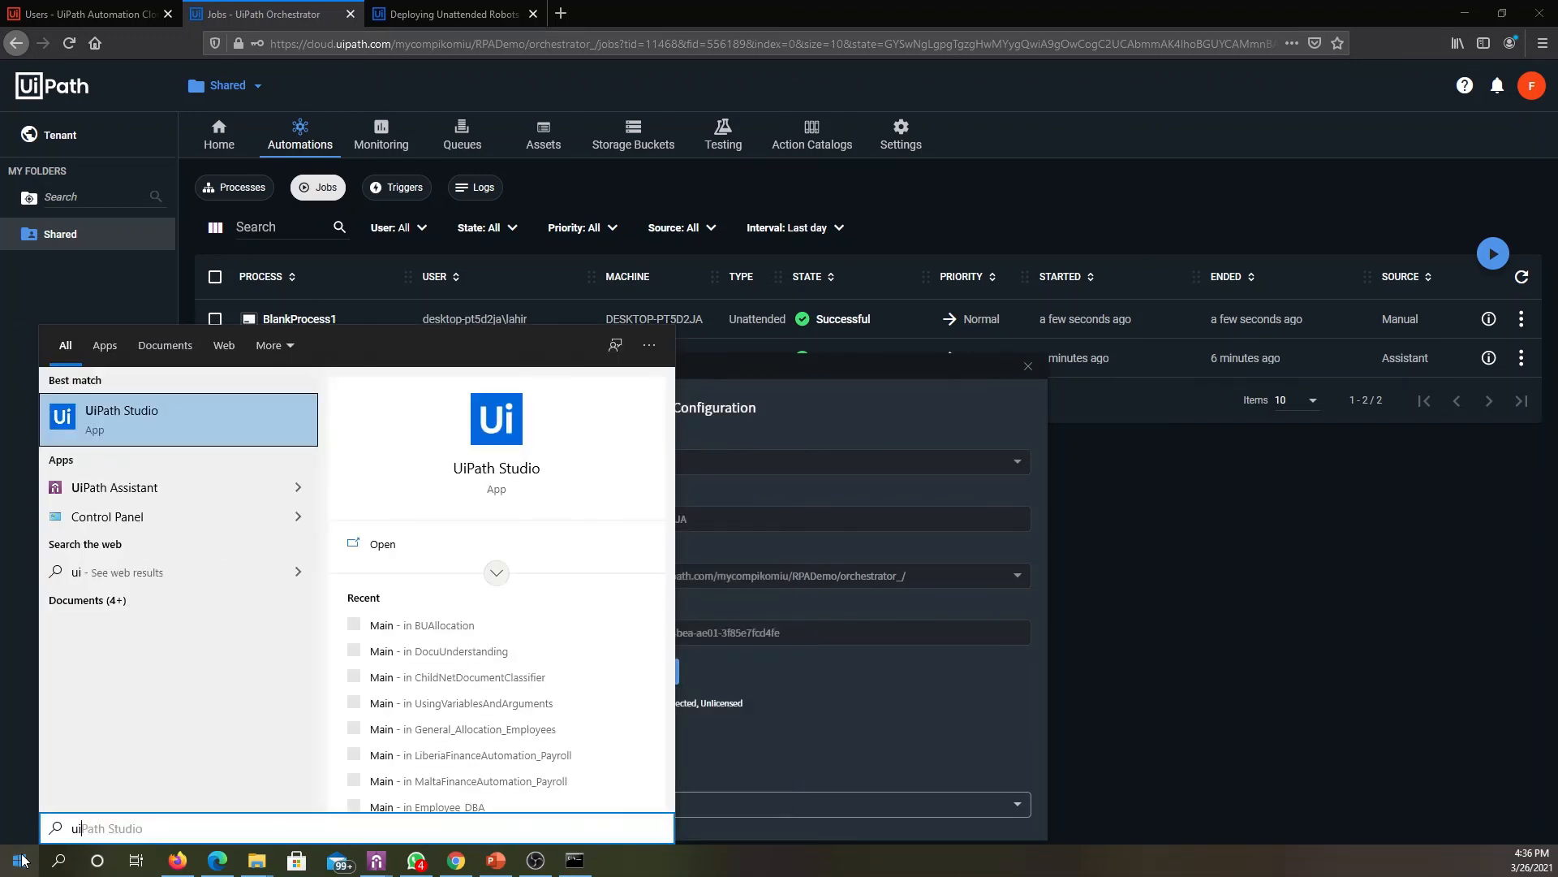
key("Return")
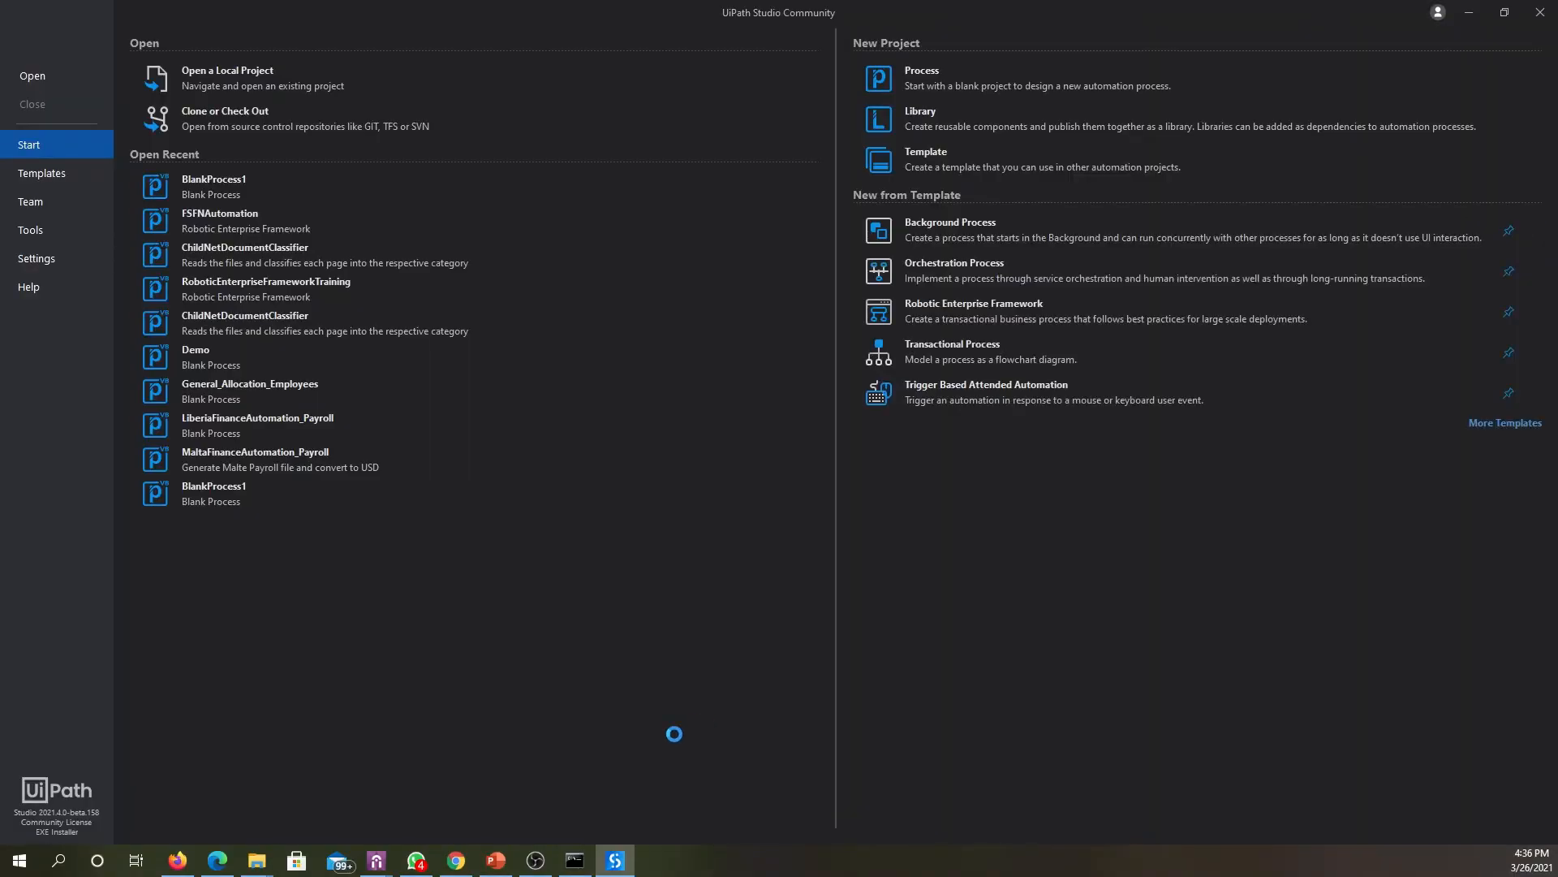
left_click(1021, 573)
left_click(240, 185)
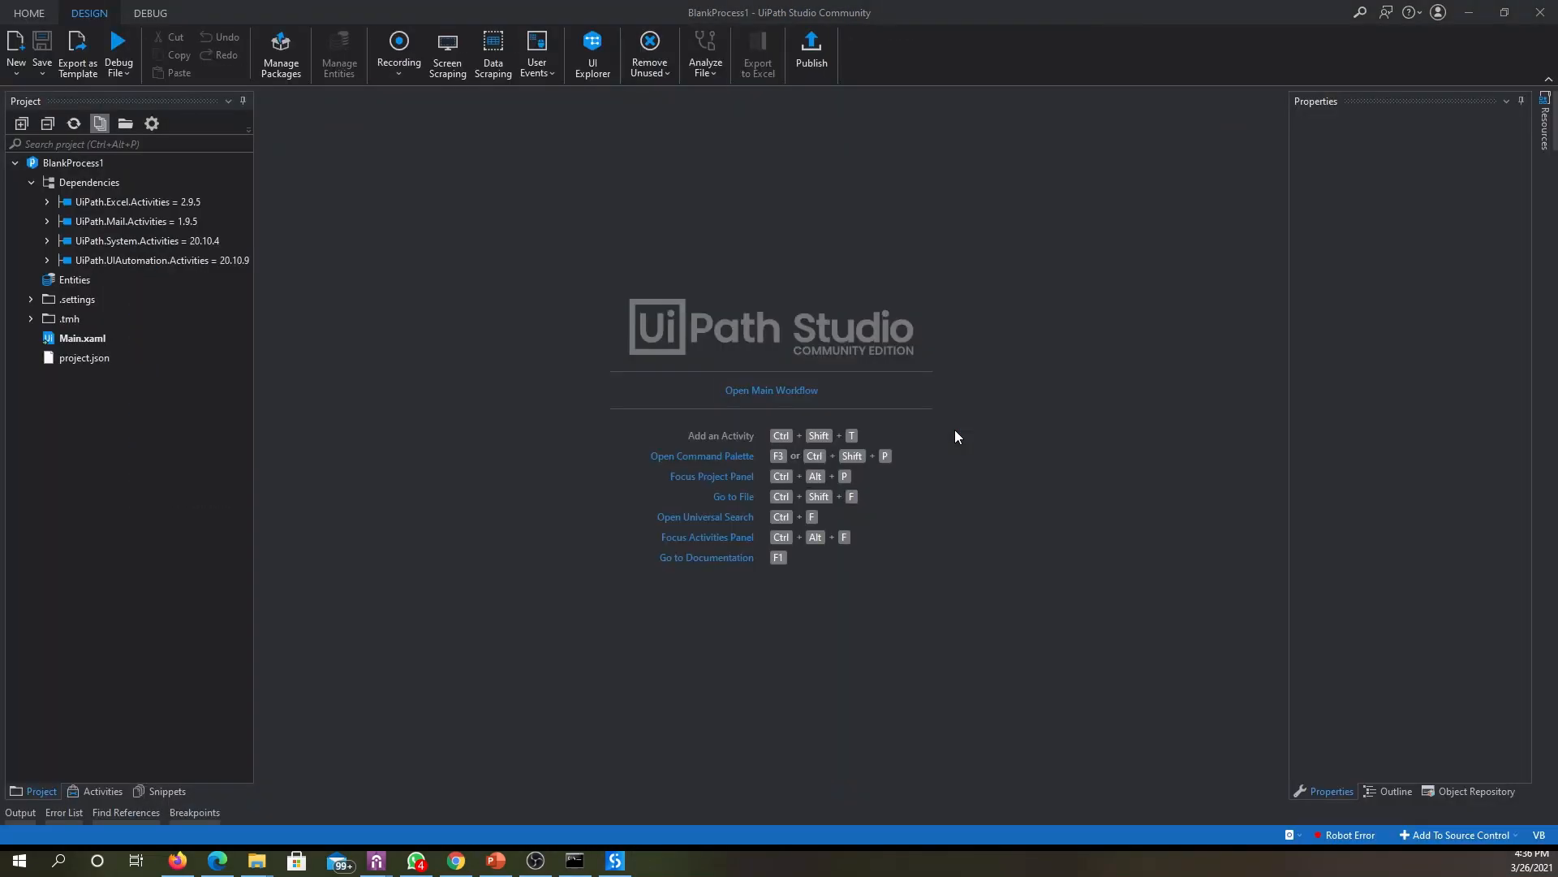
mouse_move(1342, 839)
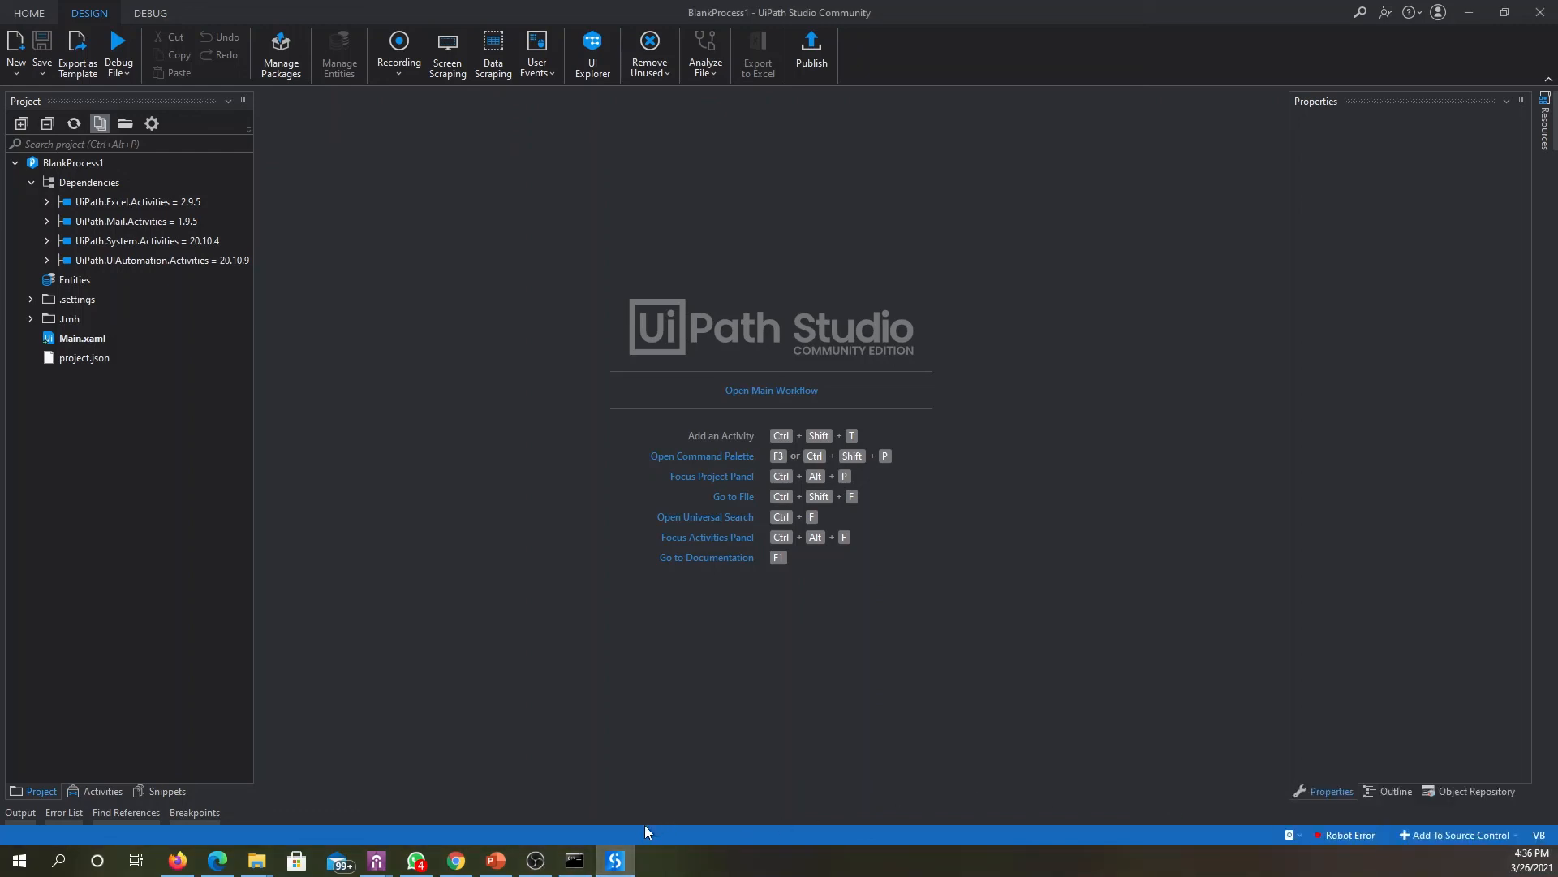
- Review the Orchestrator connection status in UiPath Assistant's preferences, and switch to Firefox showing the Shared folder's jobs in Orchestrator
left_click(438, 787)
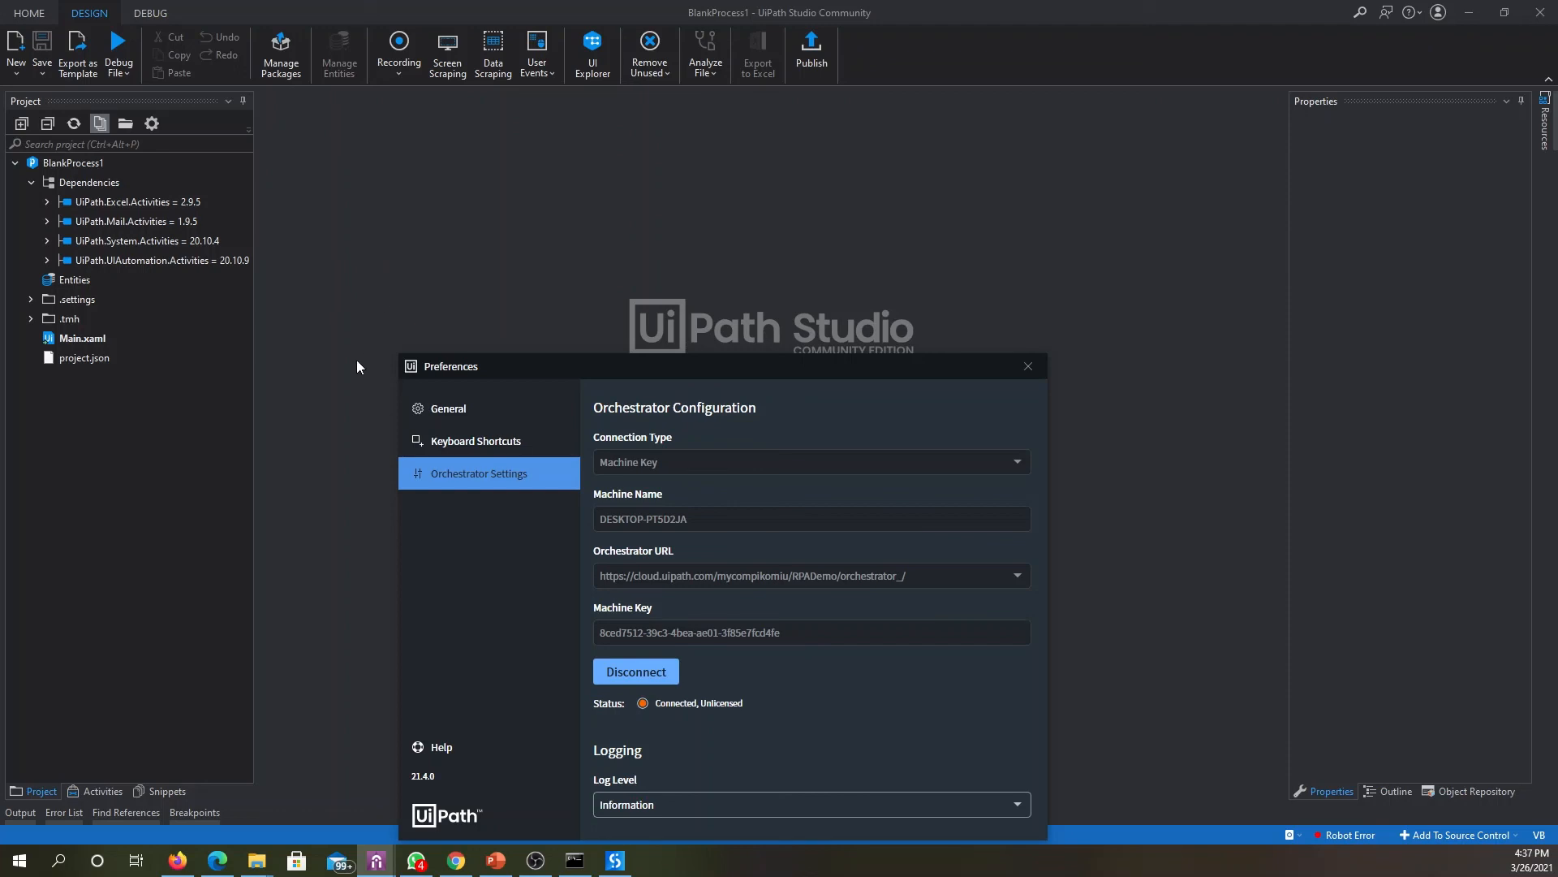
mouse_move(456, 874)
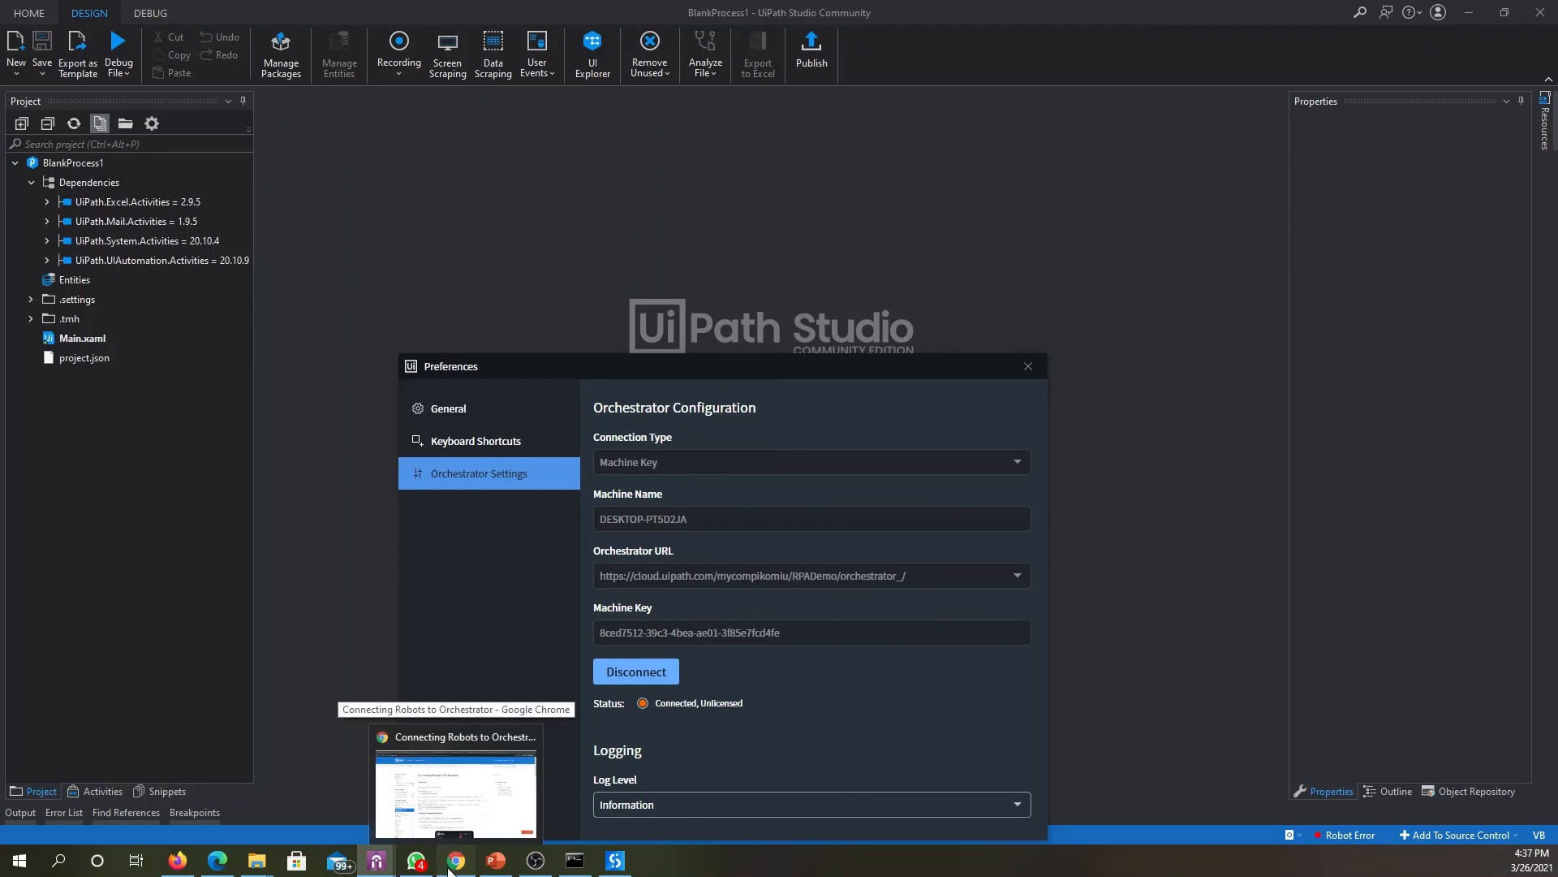
left_click(449, 866)
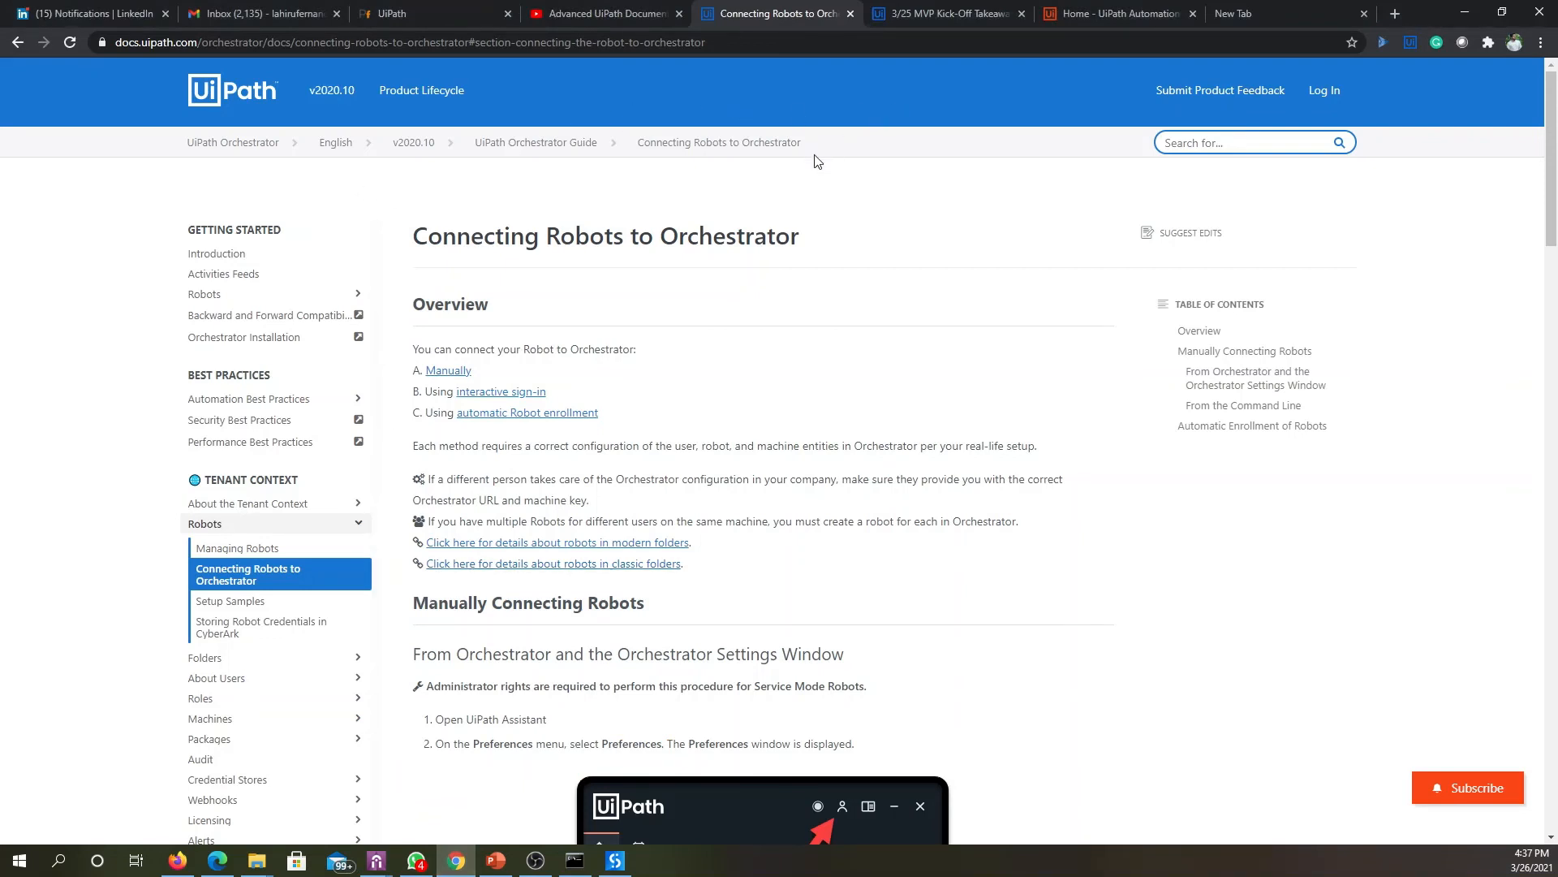
left_click(177, 871)
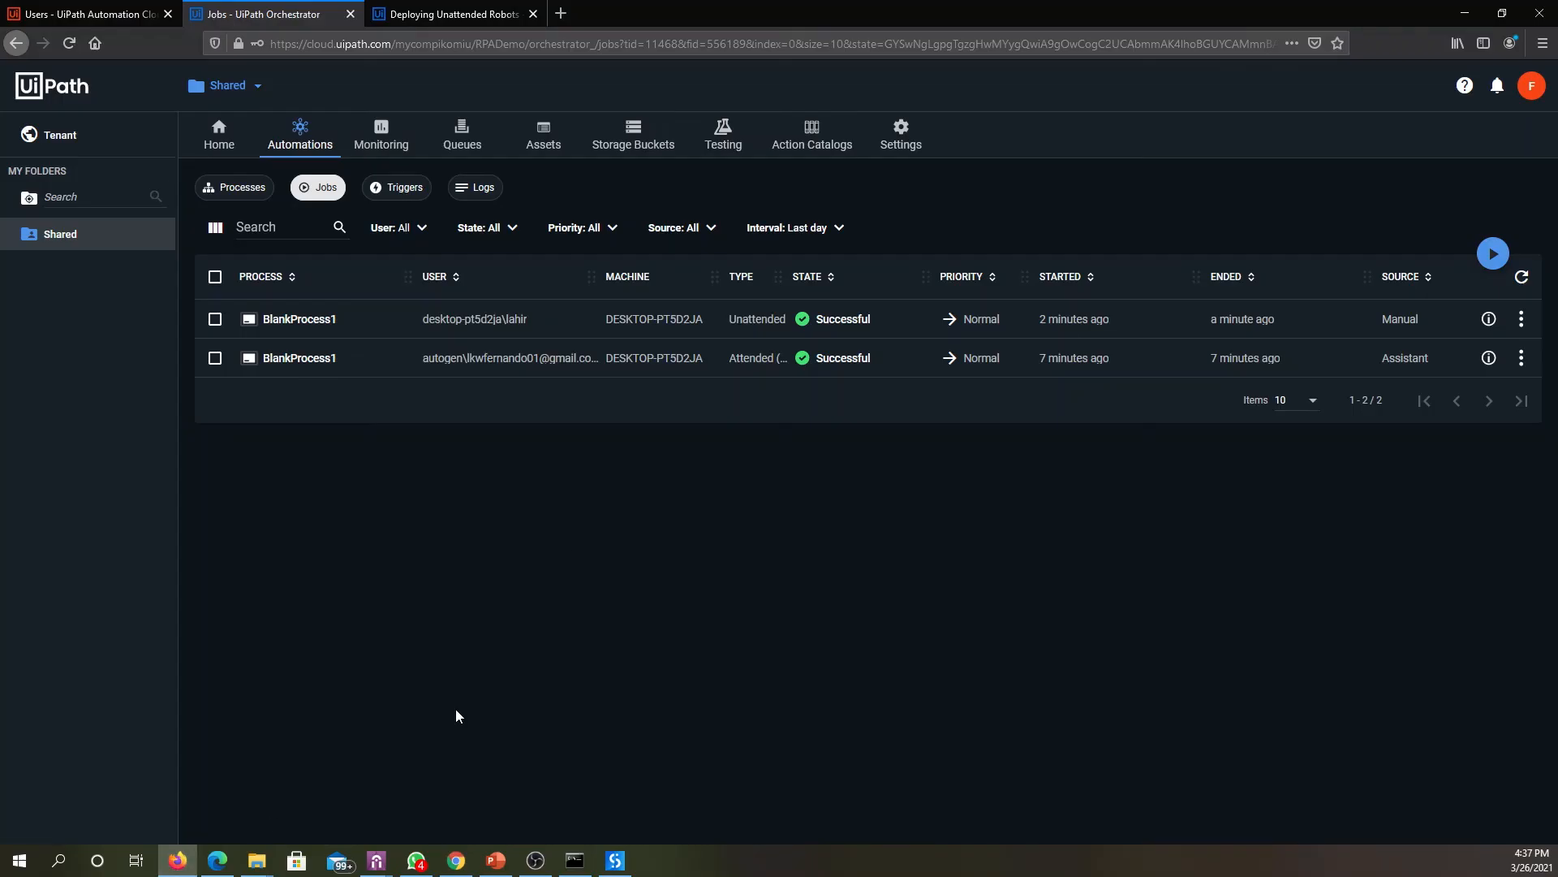
- Display the "Deploying Unattended Robots - Community License" documentation and read through to the section on connecting the robot to Orchestrator
left_click(455, 14)
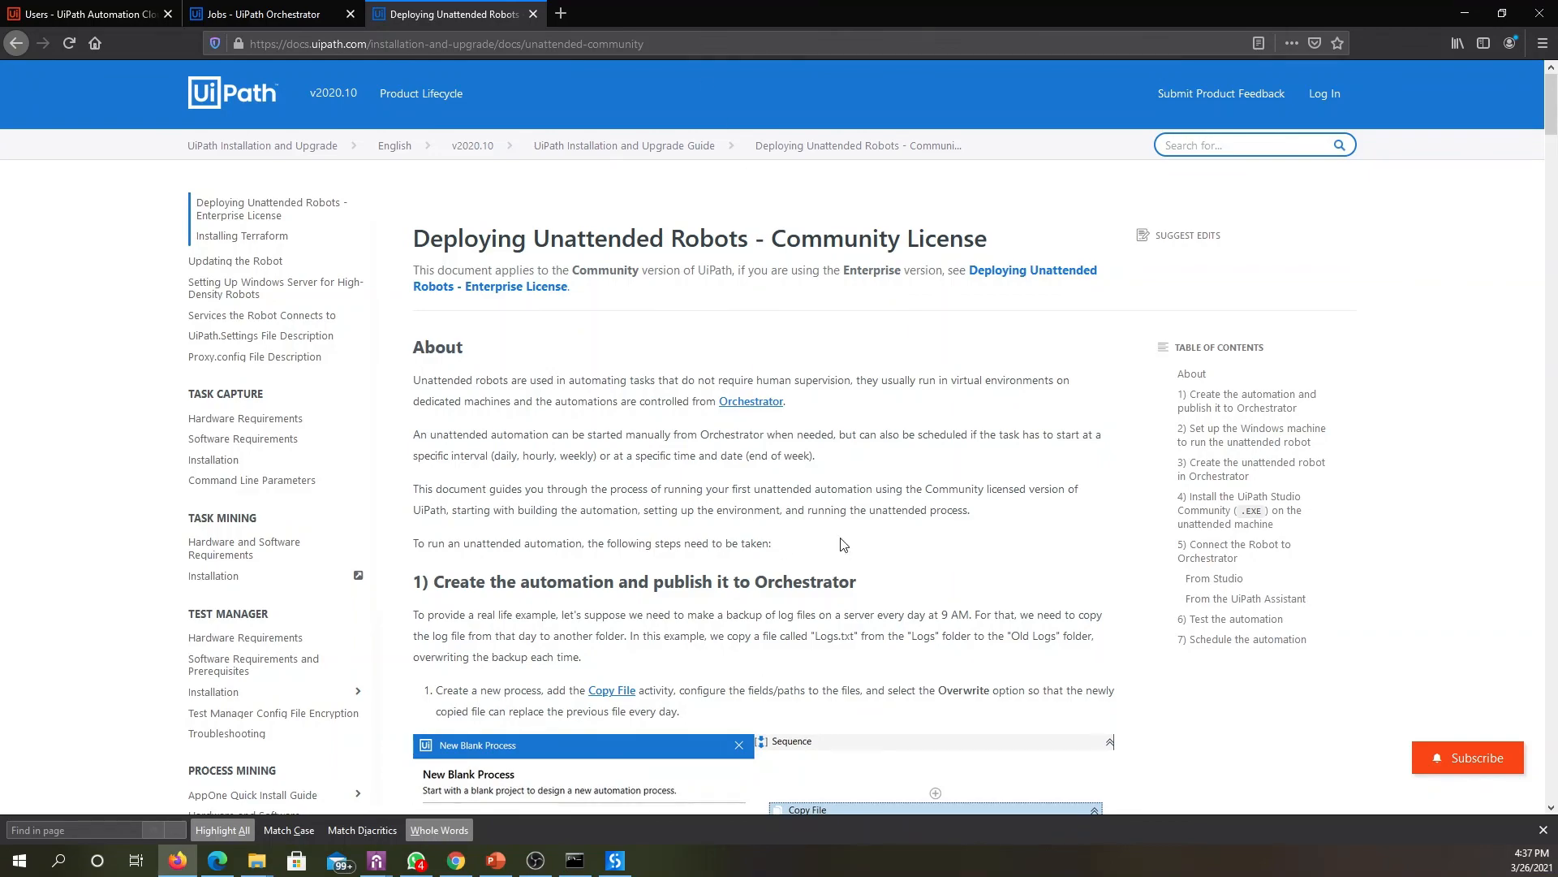
scroll(844, 508, "down", 5)
scroll(844, 508, "down", 15)
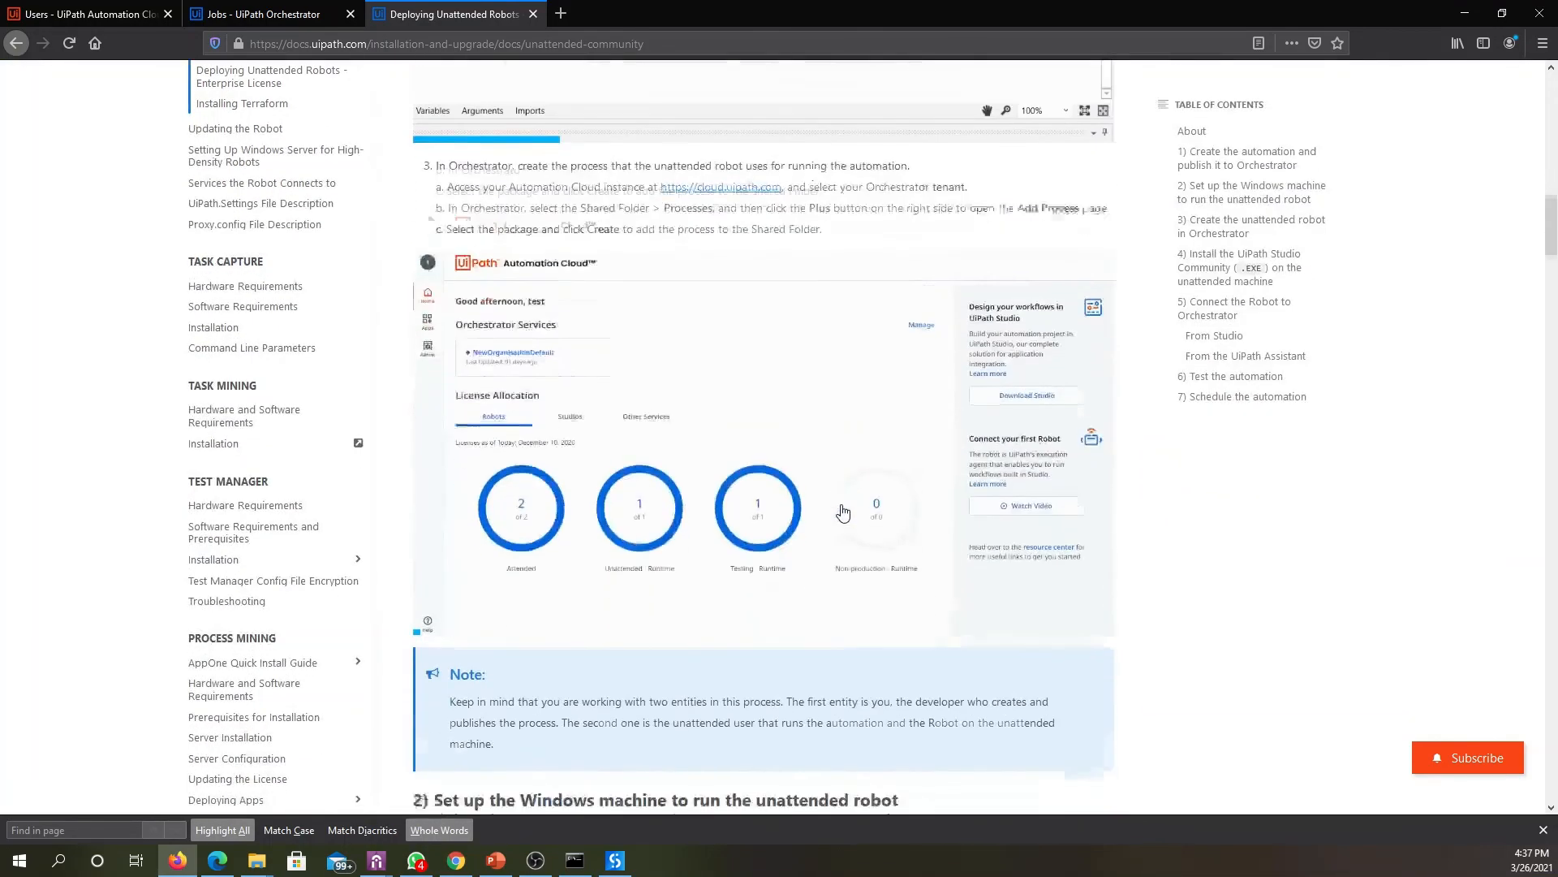
scroll(822, 549, "down", 20)
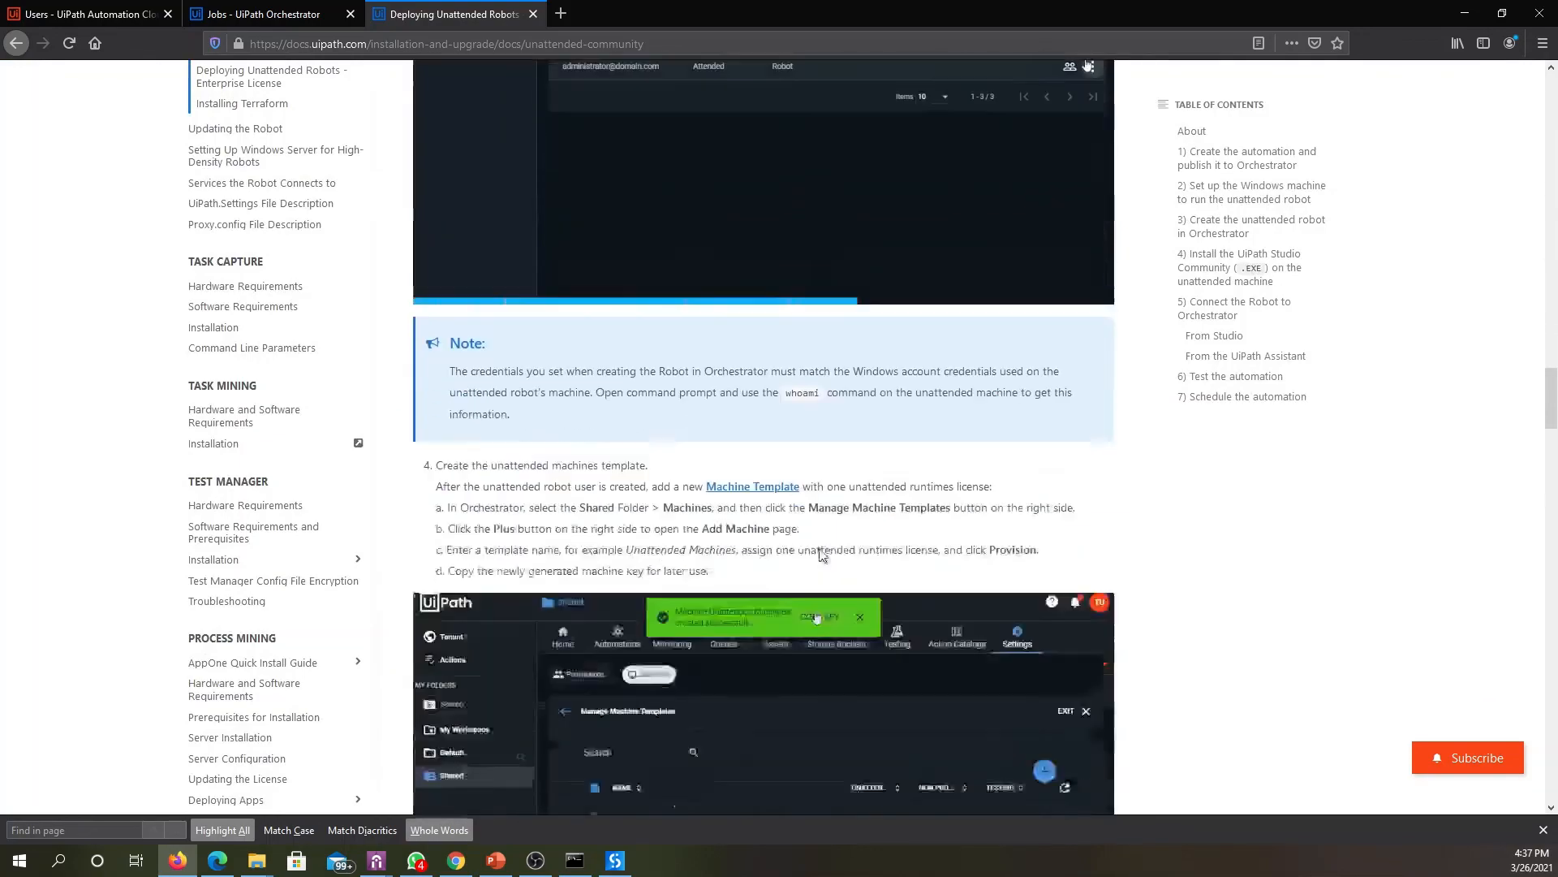
scroll(1004, 520, "down", 11)
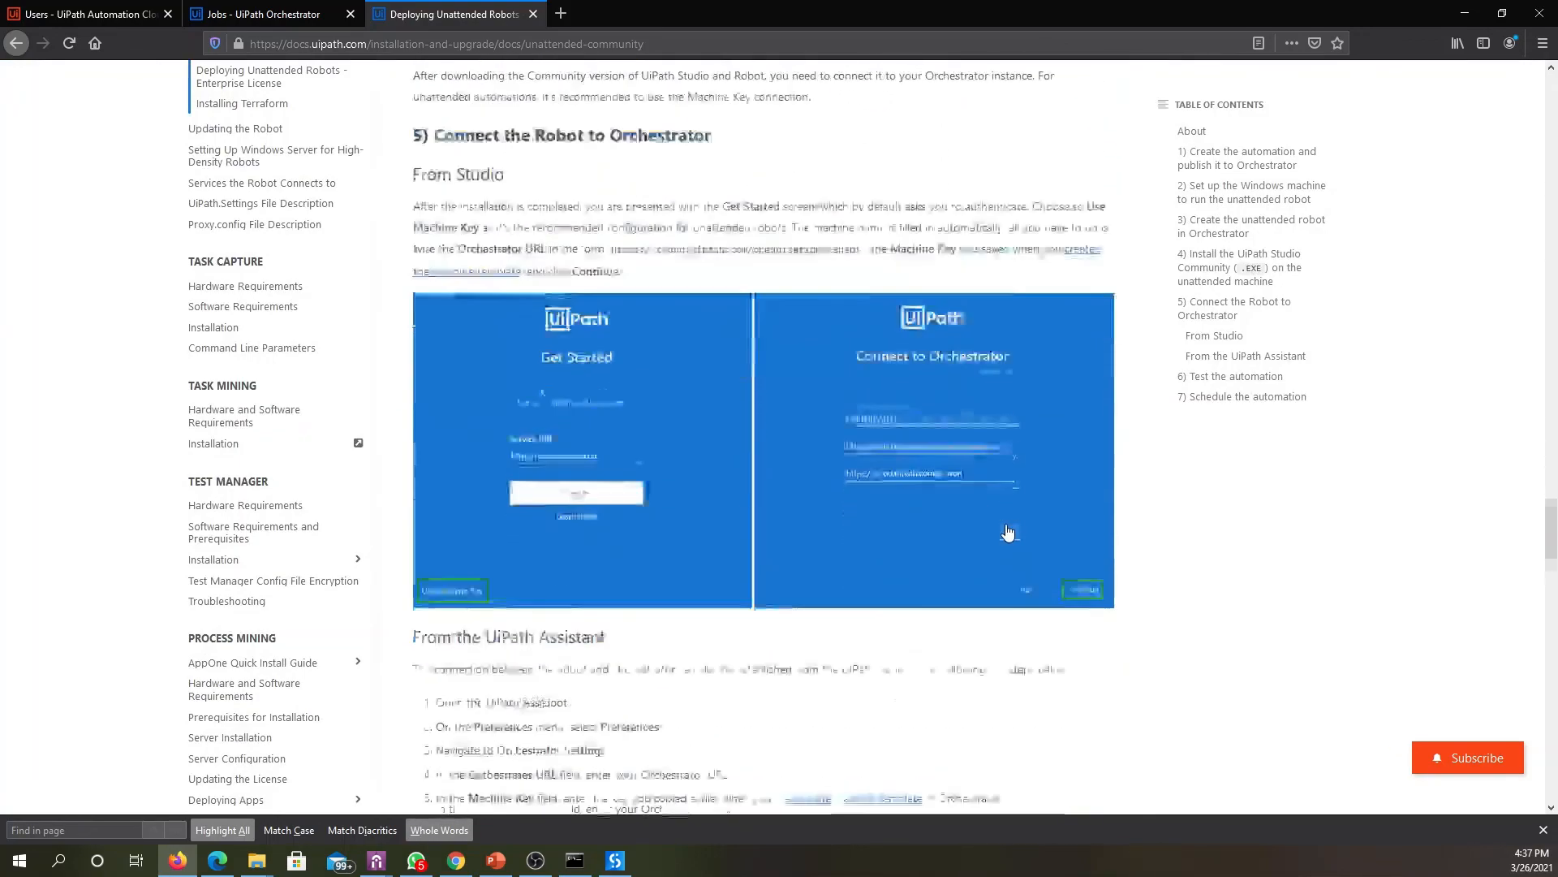